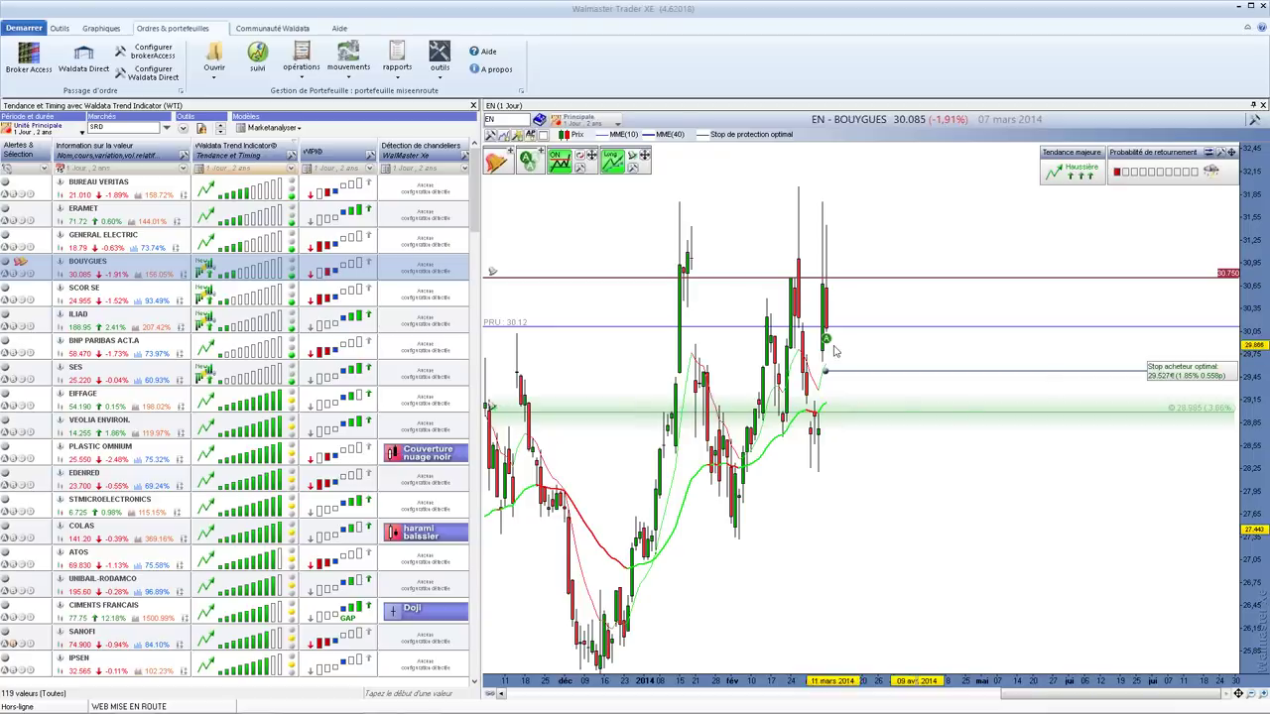
# Place the suggested optimal buyer stop as a 29.527 alert line on the BOUYGUES chart
pyautogui.moveTo(831, 344)
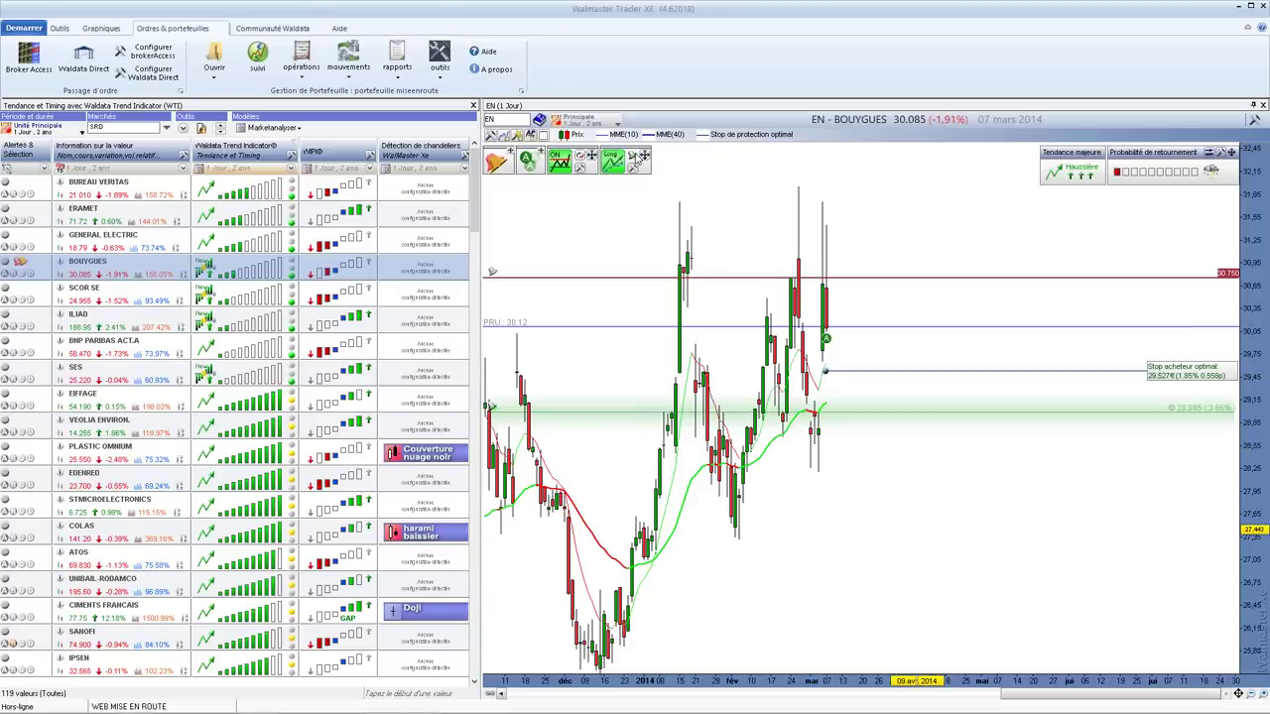
pyautogui.click(636, 159)
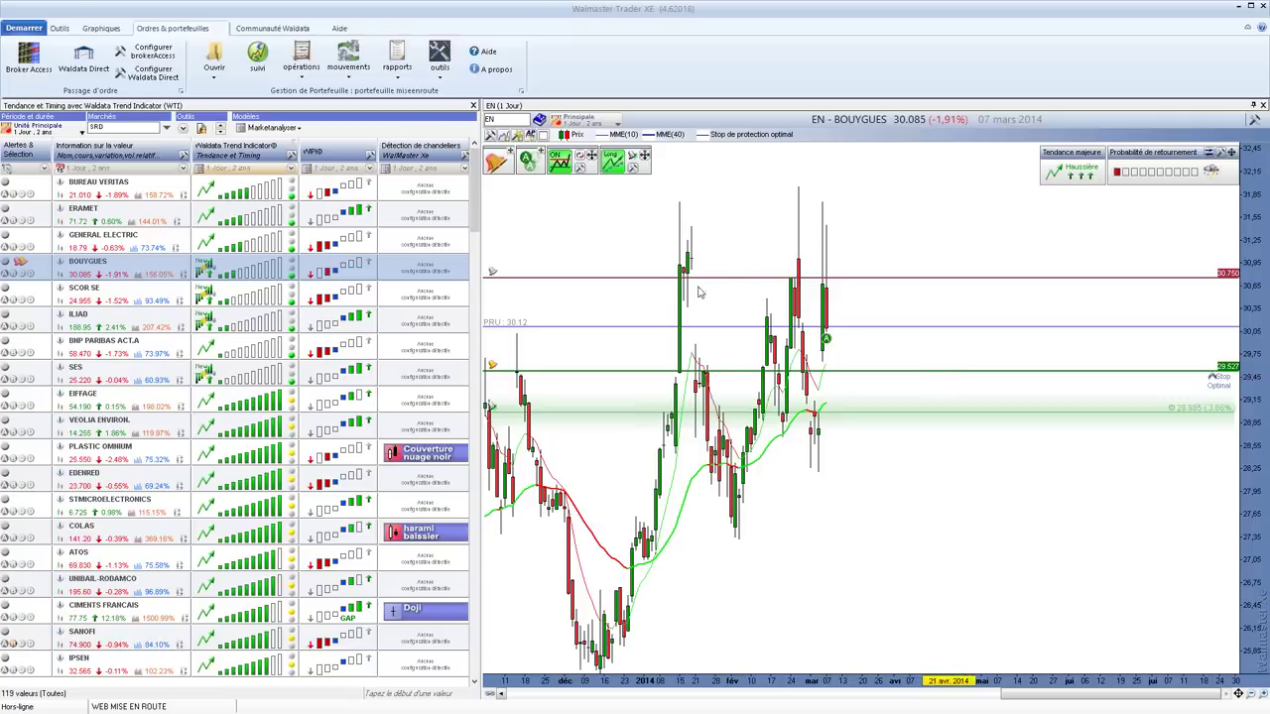
pyautogui.moveTo(685, 285)
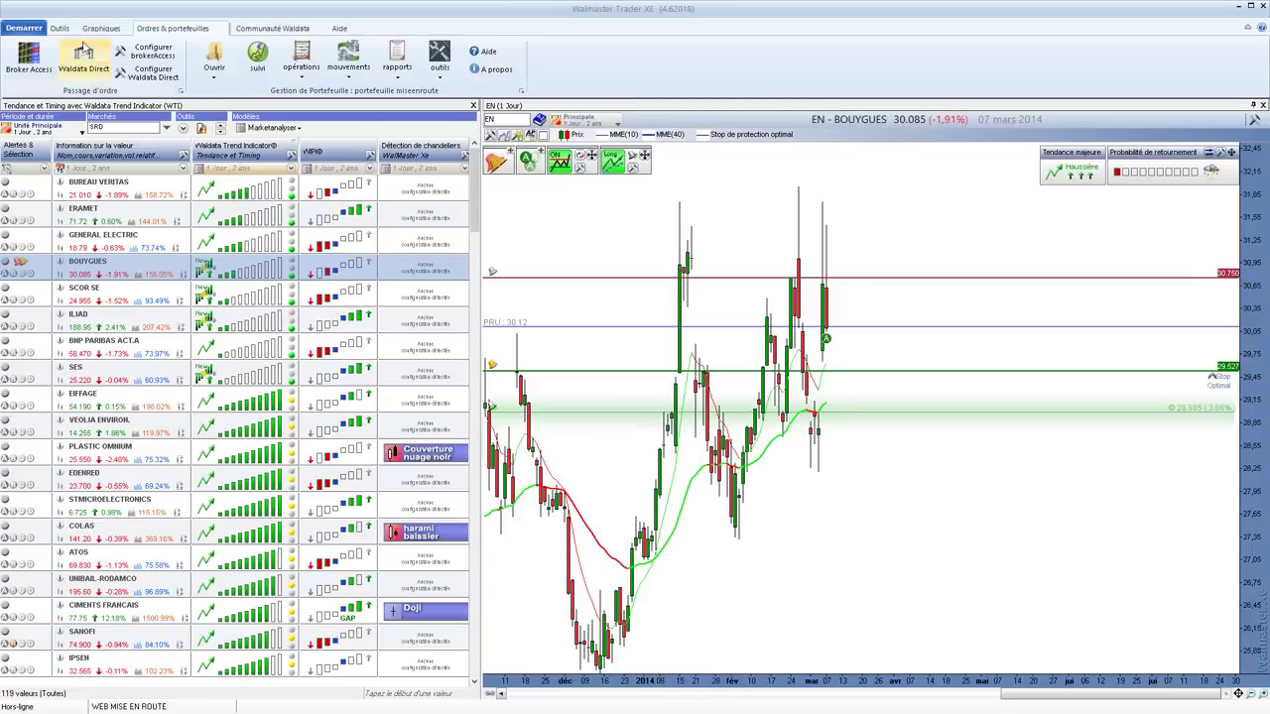
# Create a new workspace titled "Mon espace de travail" plus the owner's first name, and open it
pyautogui.click(39, 30)
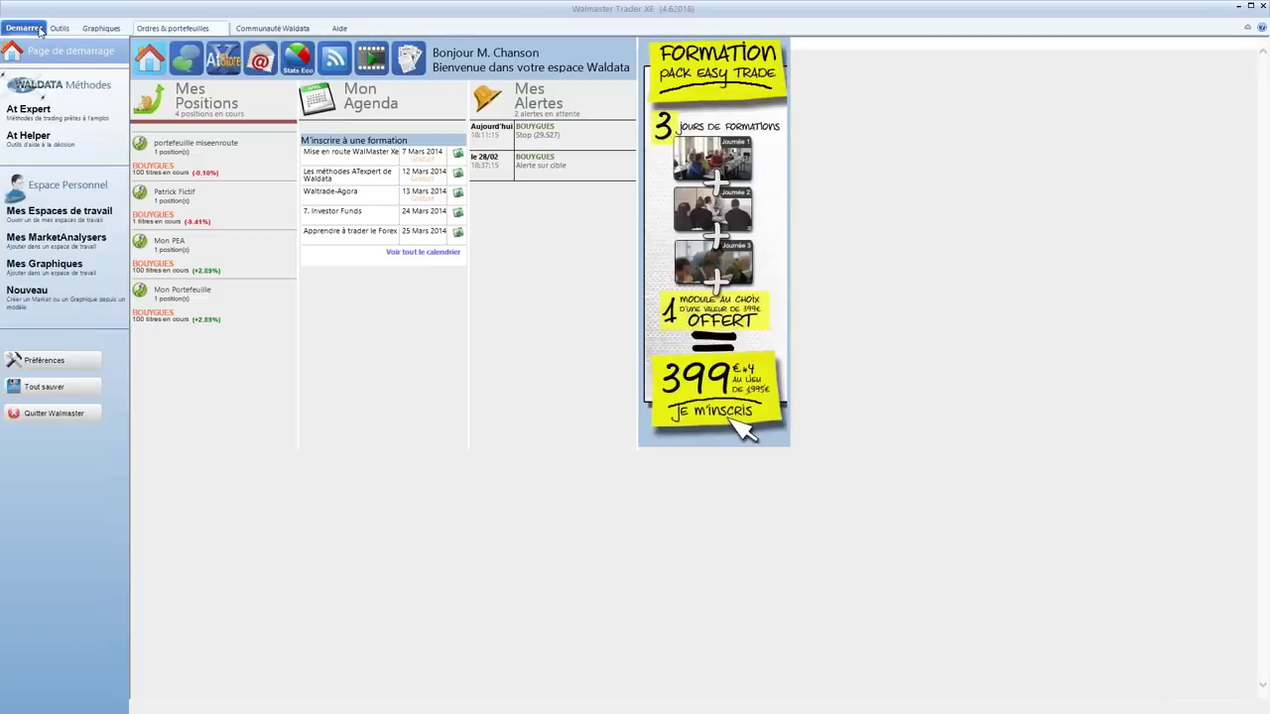
pyautogui.click(39, 295)
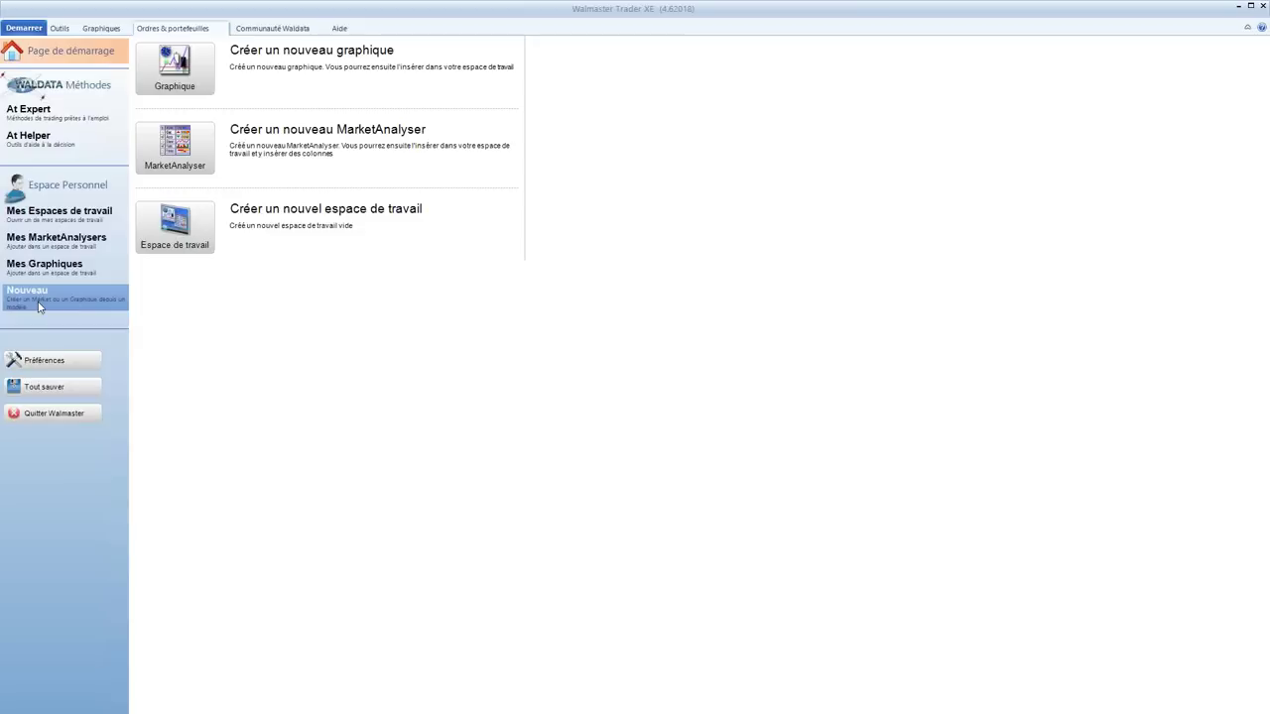
pyautogui.click(152, 239)
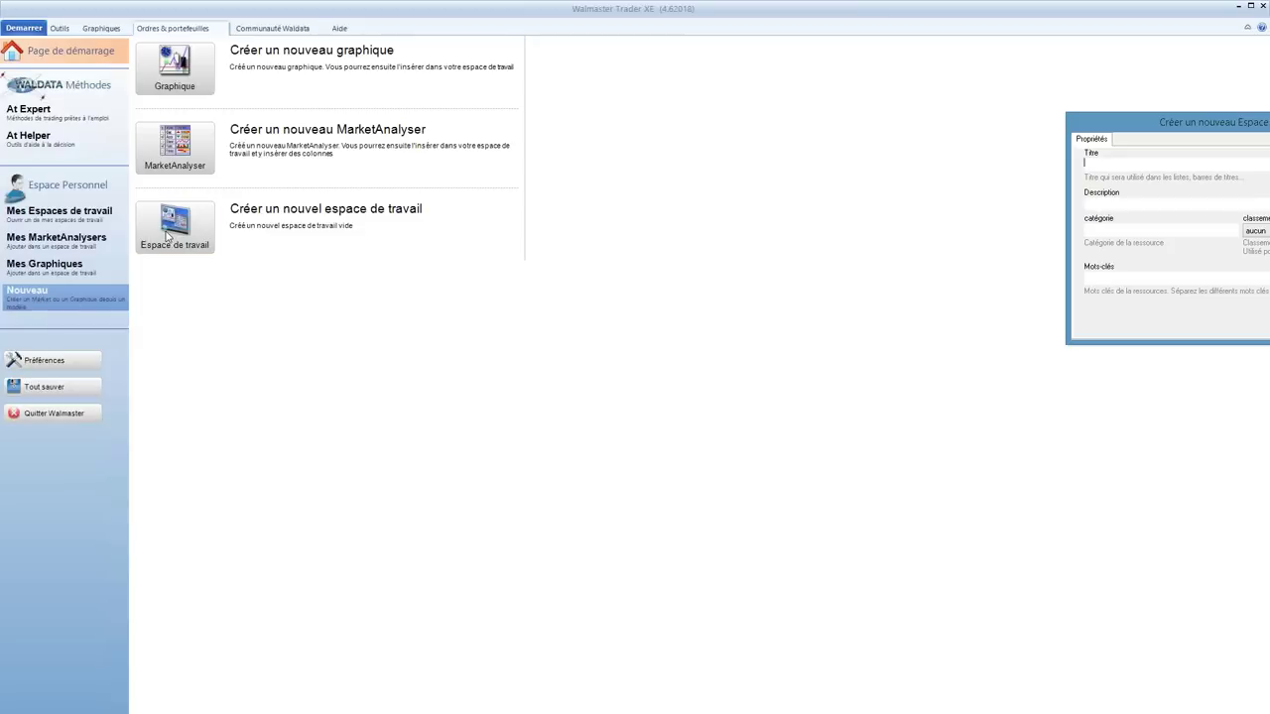
pyautogui.moveTo(1068, 127); pyautogui.dragTo(714, 128)
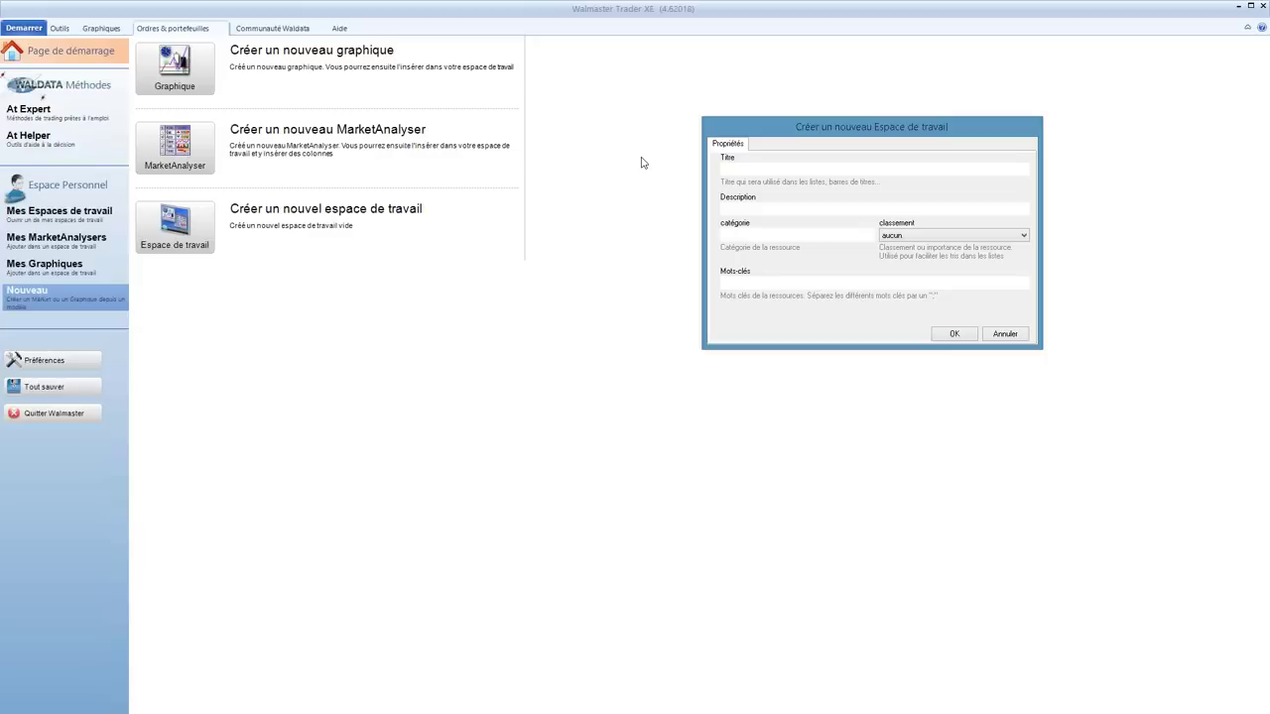
pyautogui.write('Mon espace de travail R0')
pyautogui.write('MAIN')
pyautogui.click(952, 334)
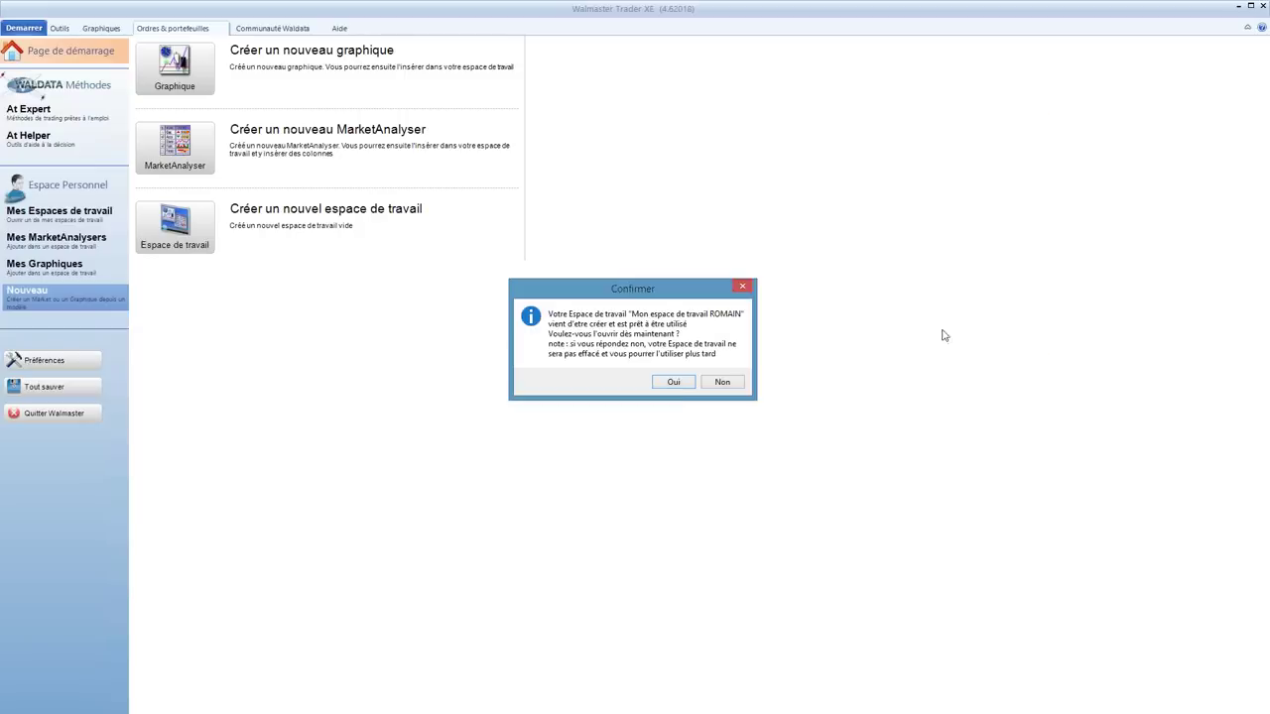
pyautogui.click(680, 389)
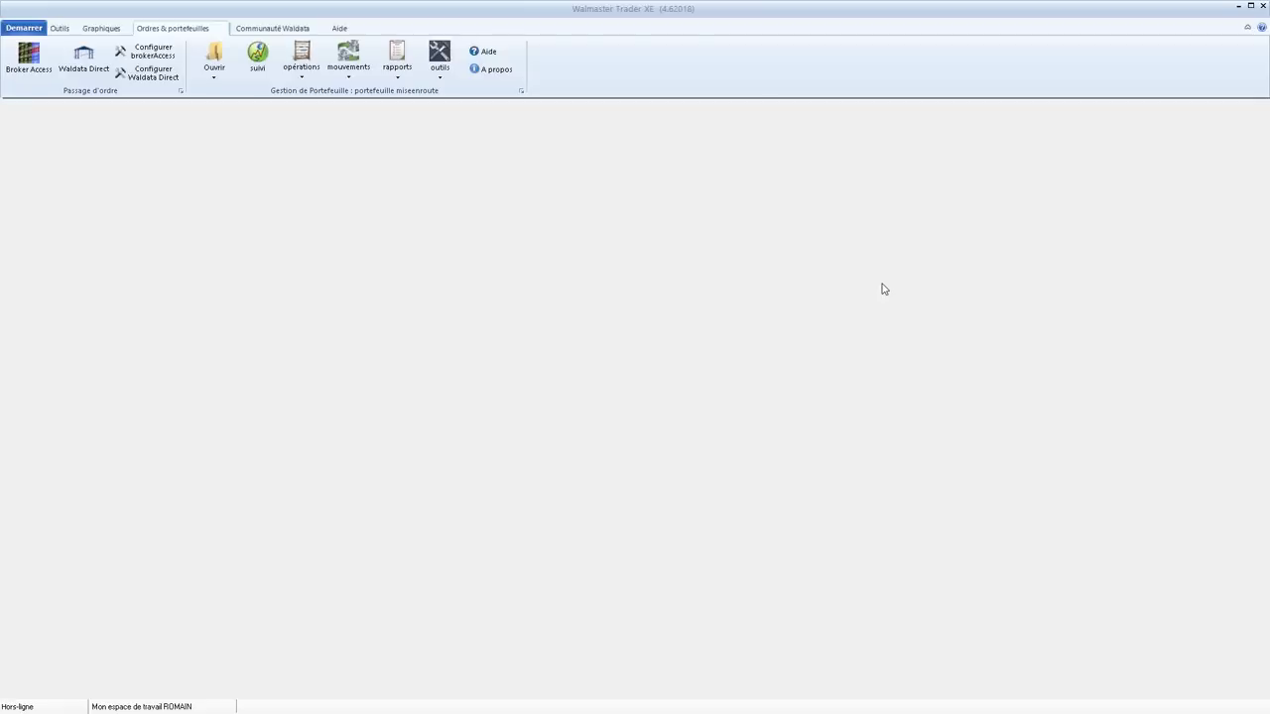
# Open the AtHelper MarketAnalyser "Tendance et Timing avec Waldata Trend Indicator (WTI)" and dock it to fill the empty workspace
pyautogui.click(59, 28)
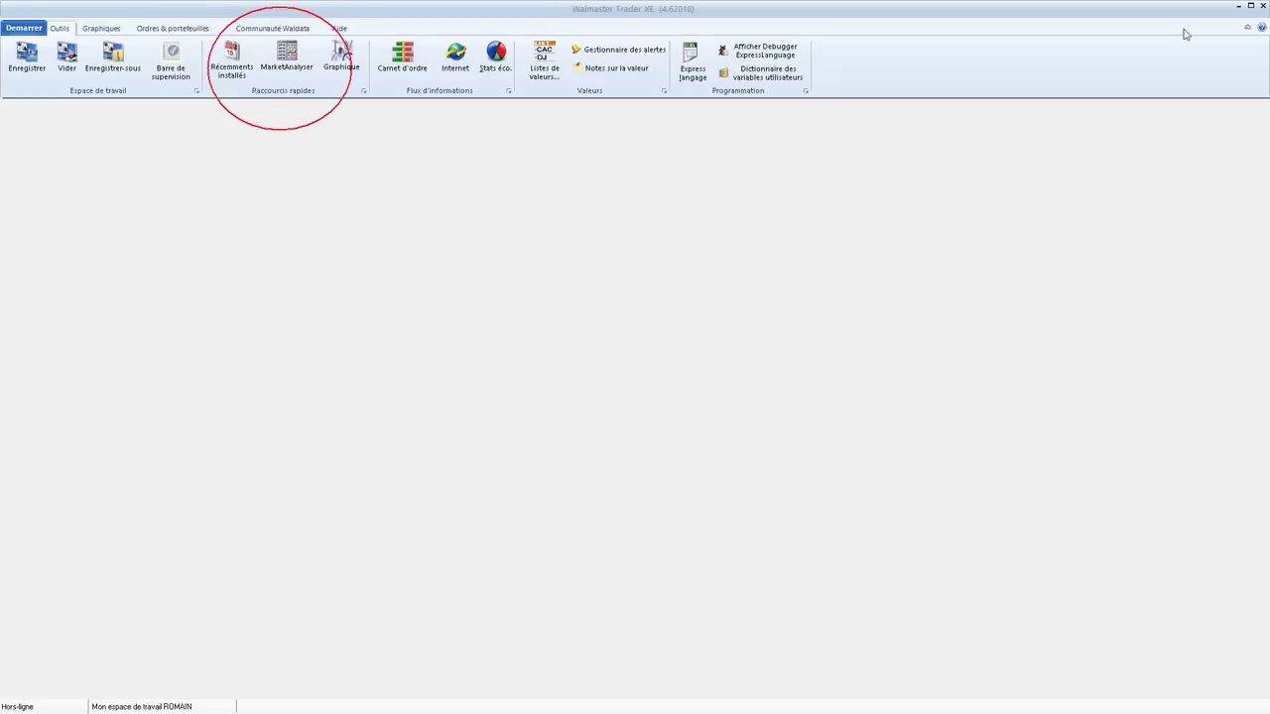
pyautogui.click(294, 63)
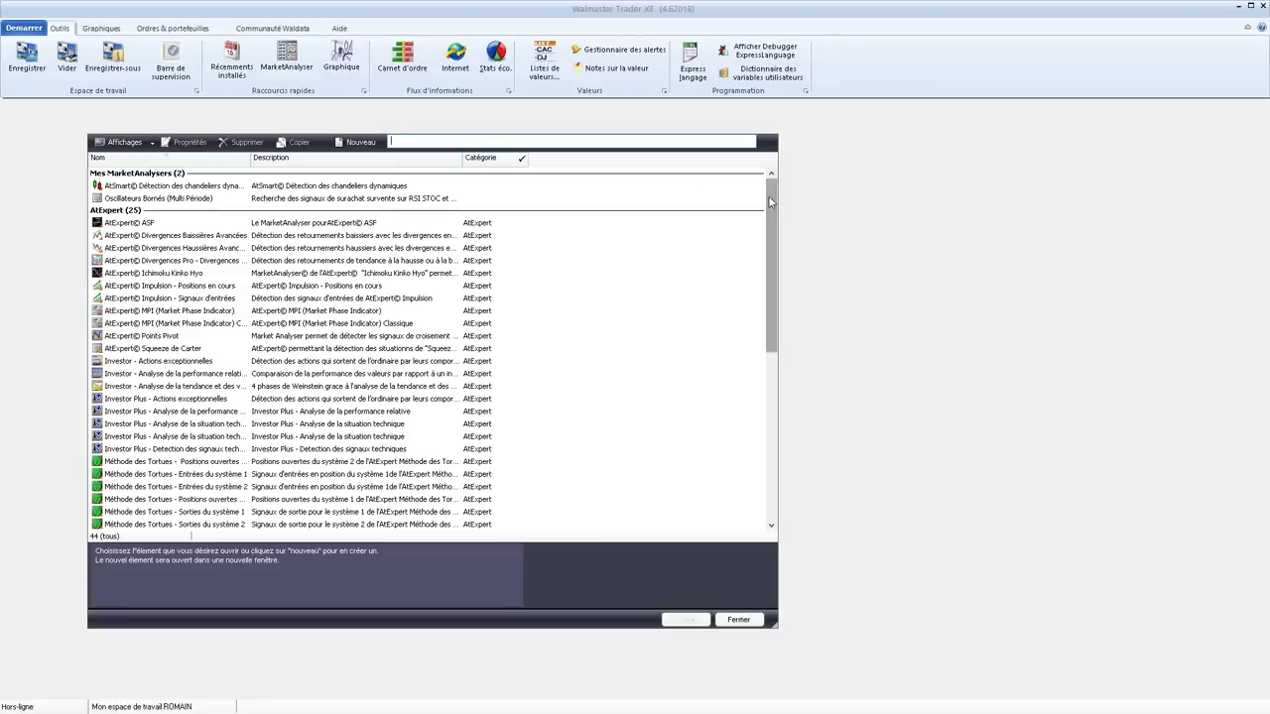
pyautogui.moveTo(772, 197); pyautogui.dragTo(781, 359)
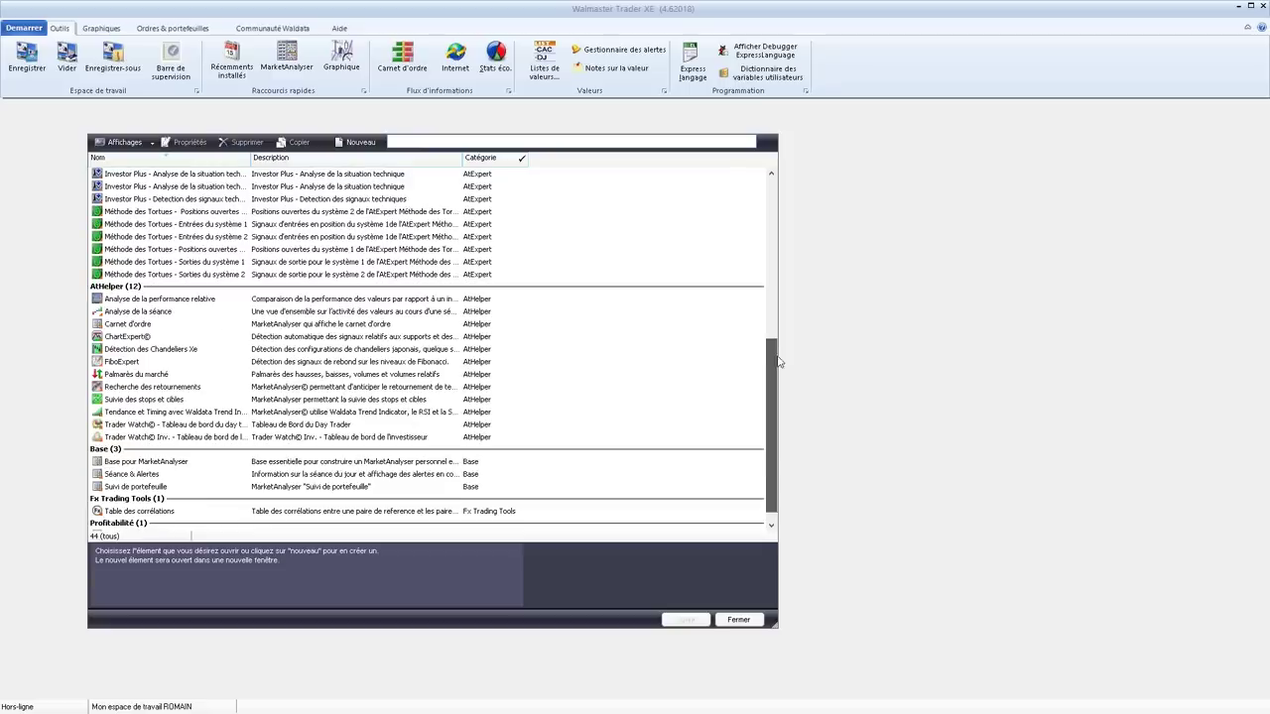
pyautogui.click(195, 415)
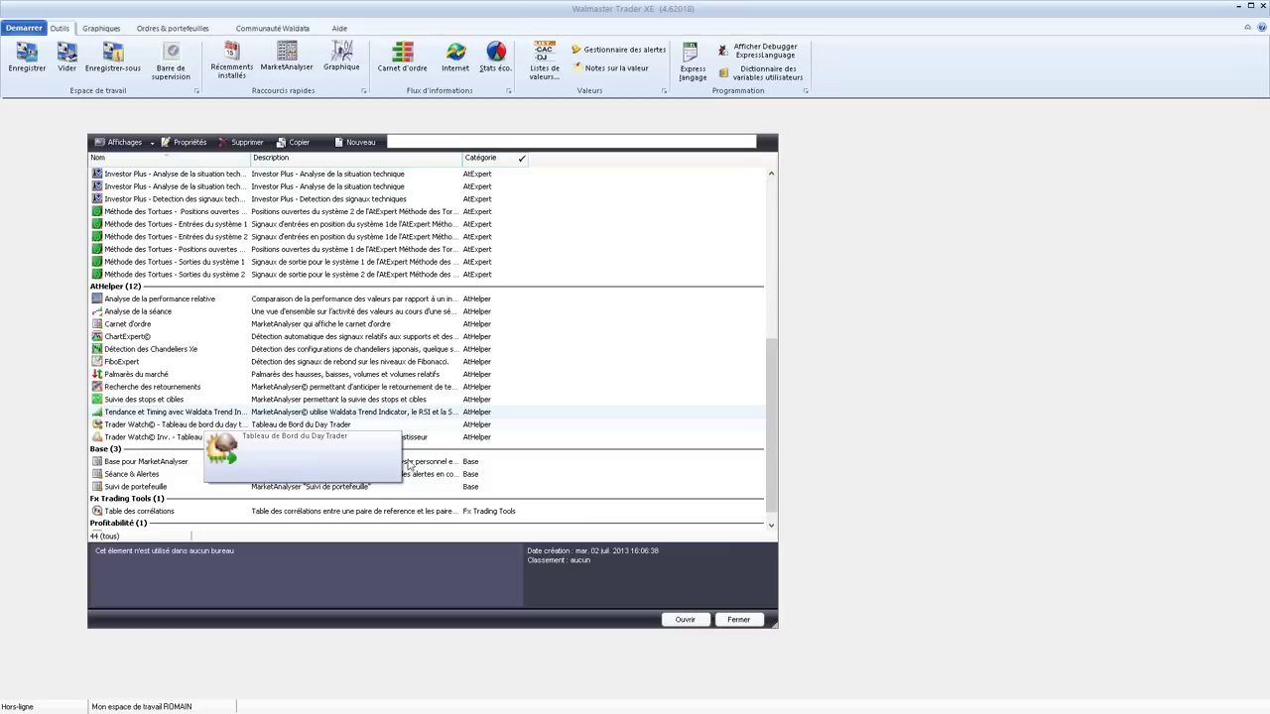
pyautogui.click(694, 623)
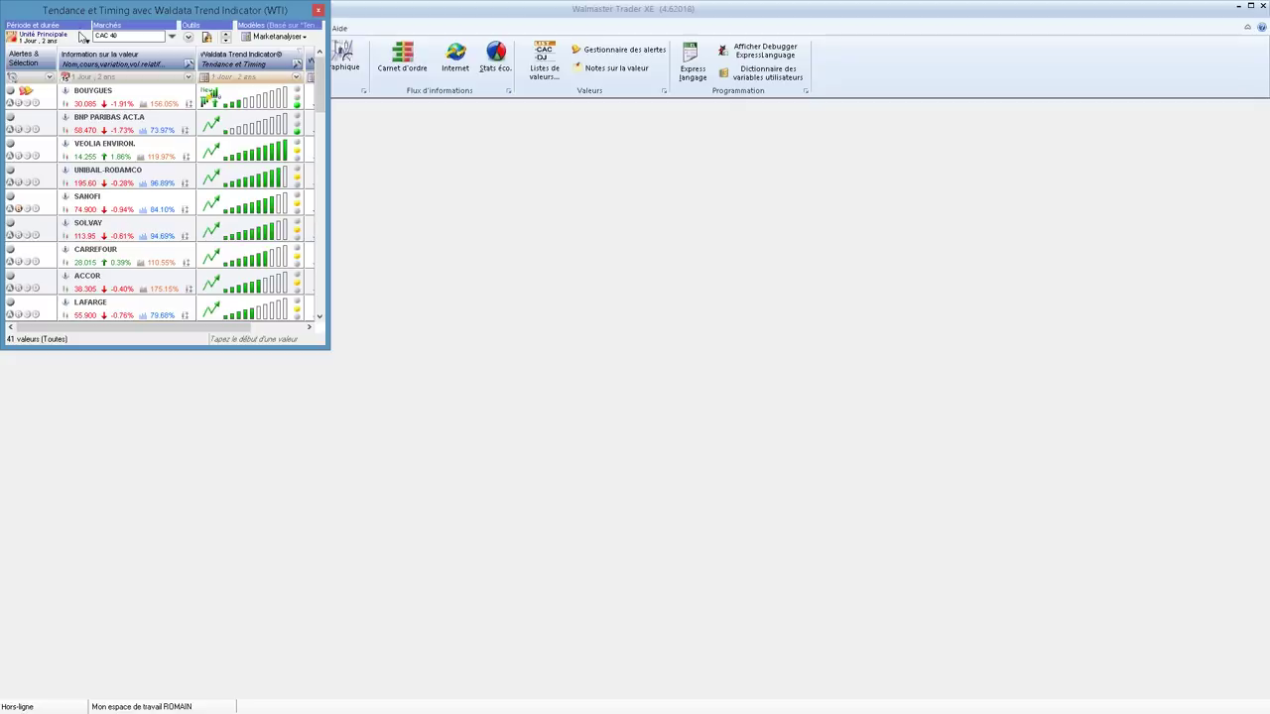
pyautogui.moveTo(79, 36); pyautogui.dragTo(525, 208)
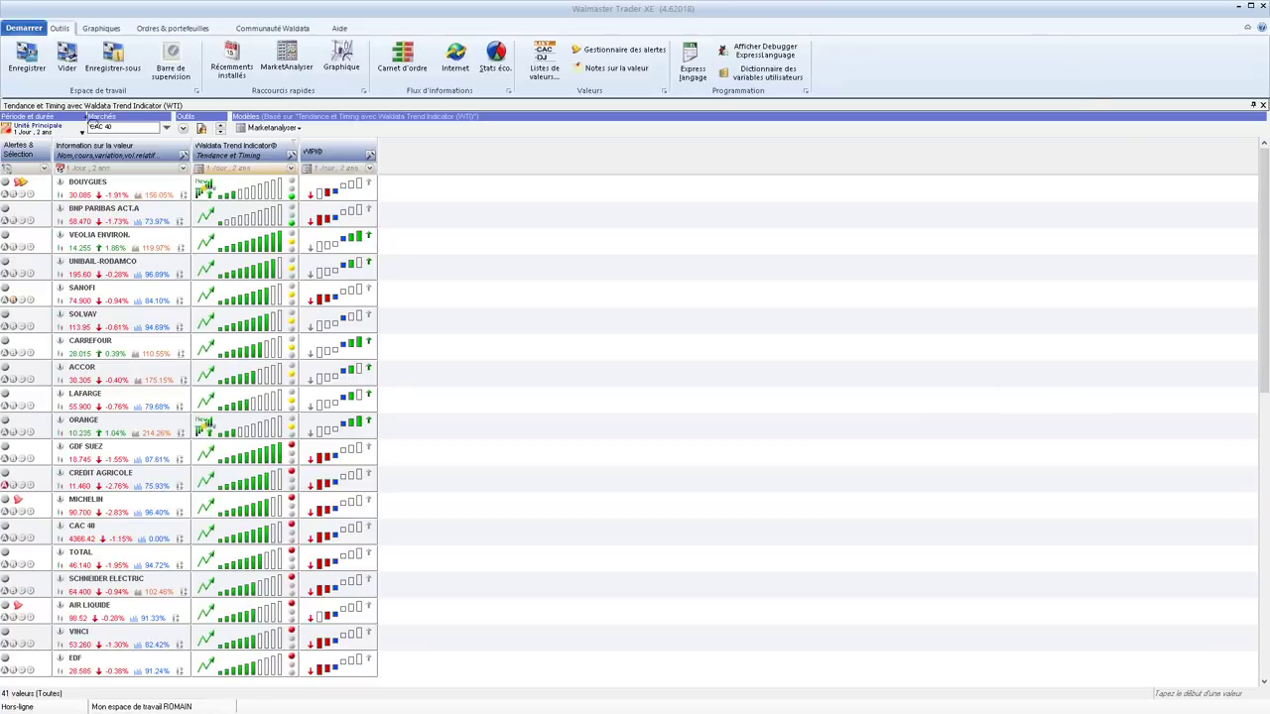
pyautogui.moveTo(75, 102)
pyautogui.mouseDown()
pyautogui.moveTo(159, 147)
pyautogui.moveTo(78, 105)
pyautogui.mouseUp()
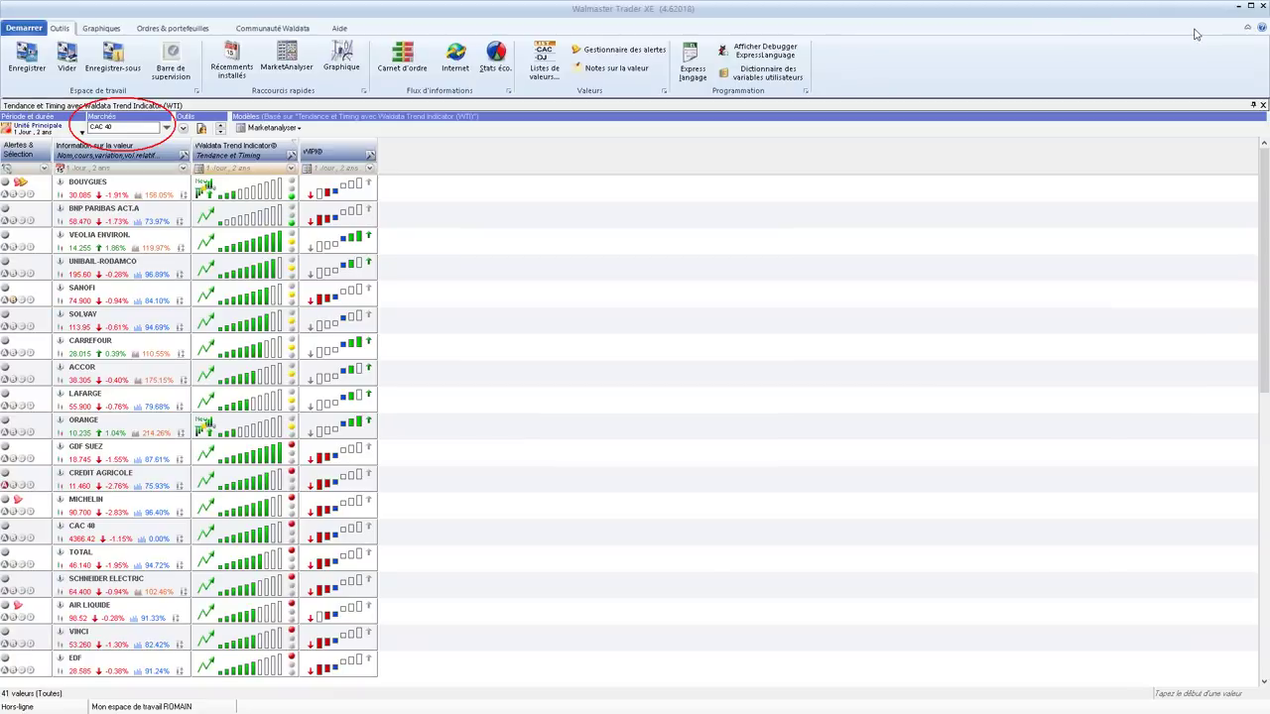
pyautogui.press('Escape')
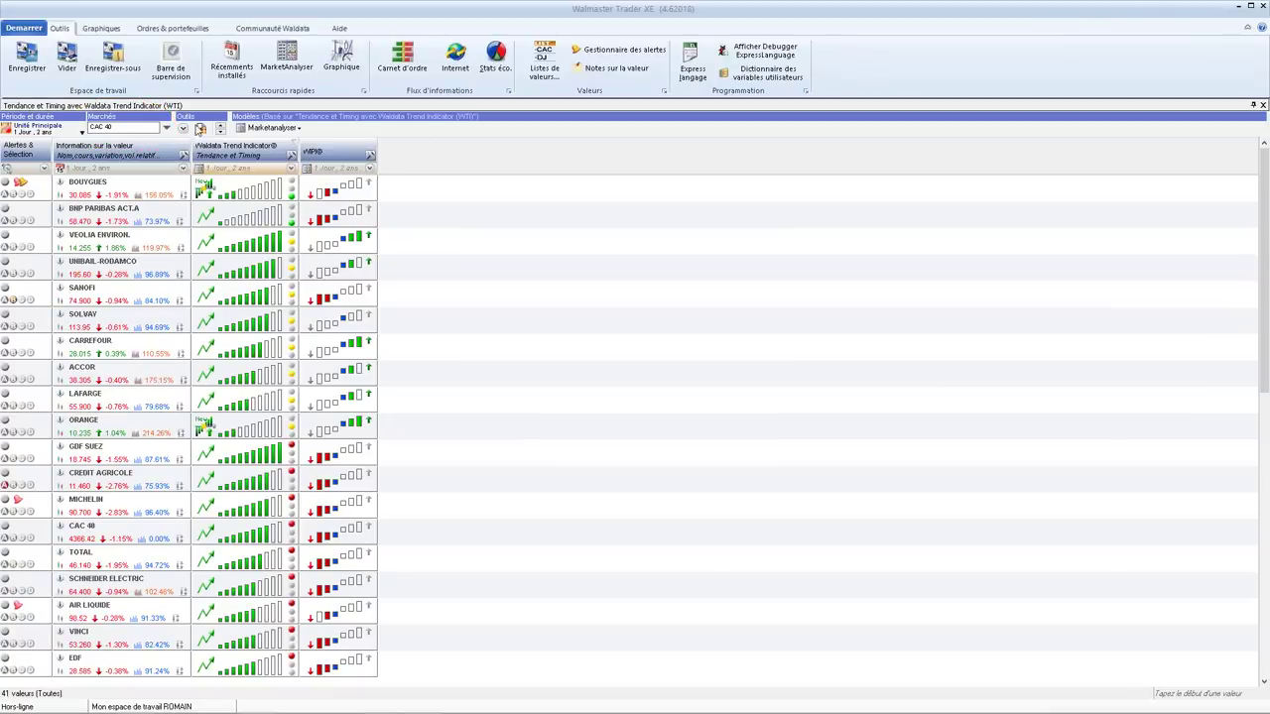
# Browse the markets available for the MarketAnalyser and close the list, keeping CAC 40
pyautogui.click(168, 129)
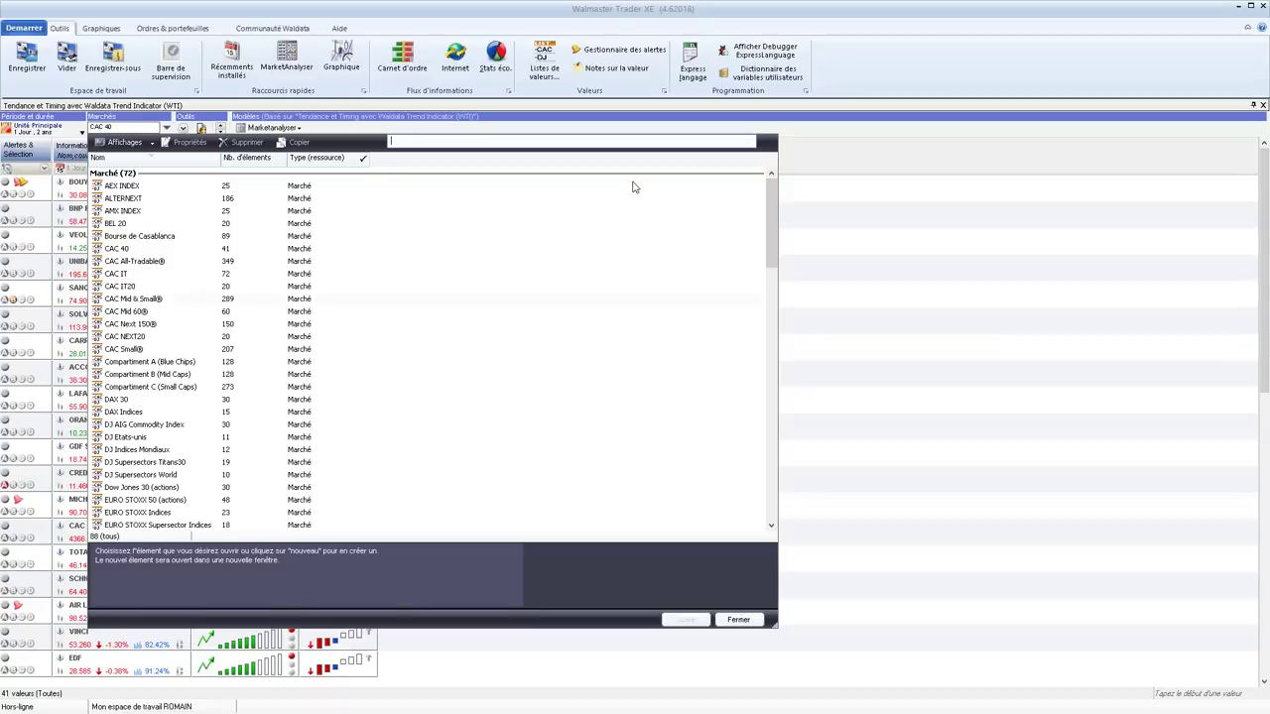
pyautogui.scroll(-3, 771, 205)
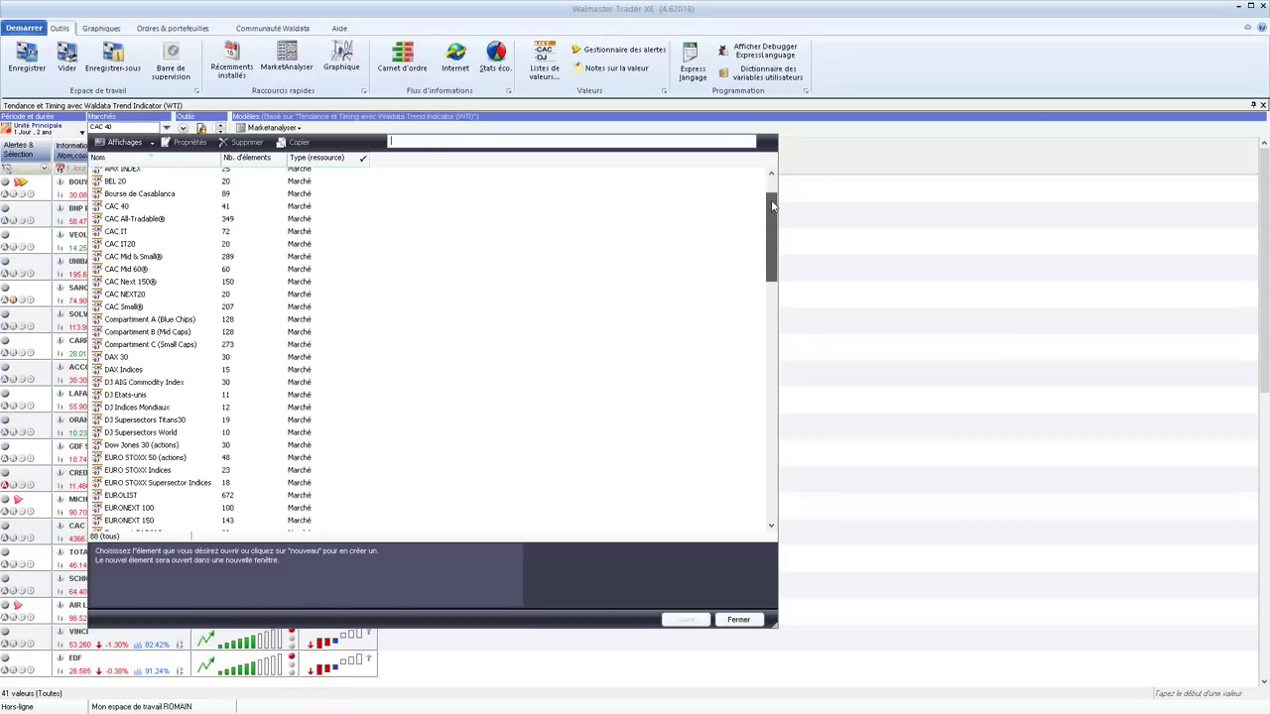
pyautogui.scroll(1, 772, 205)
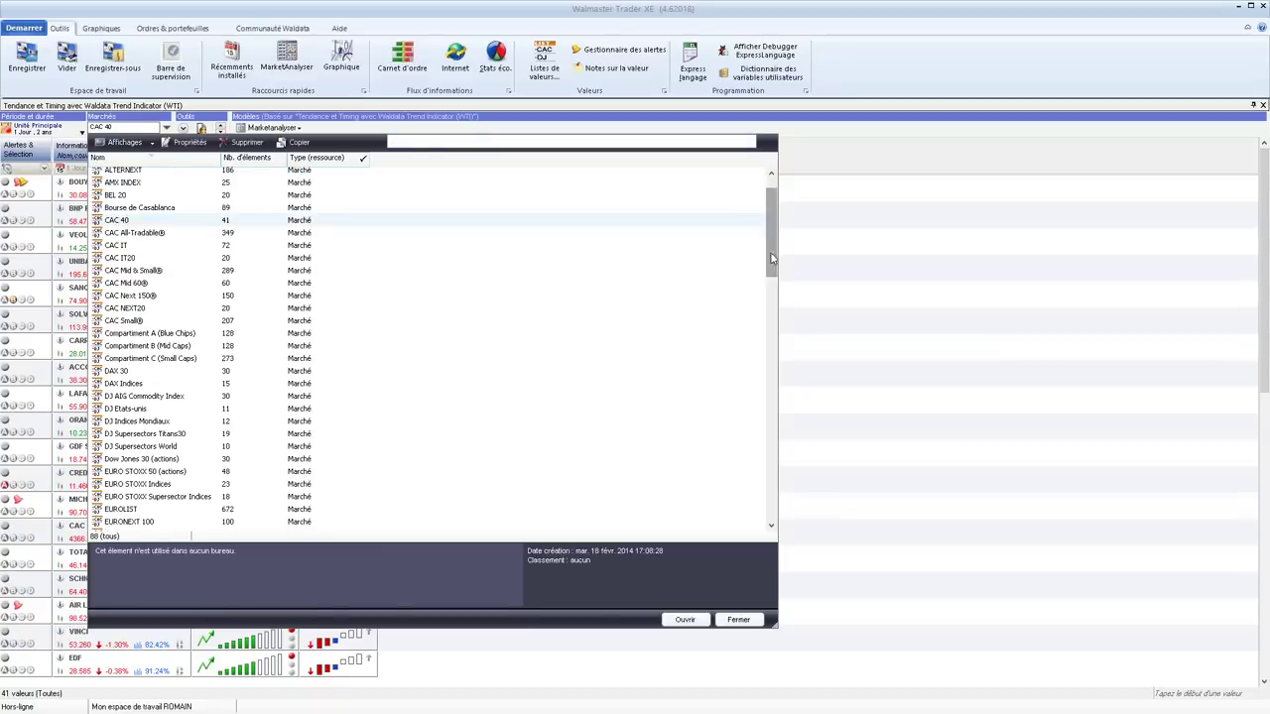
pyautogui.scroll(-3, 772, 258)
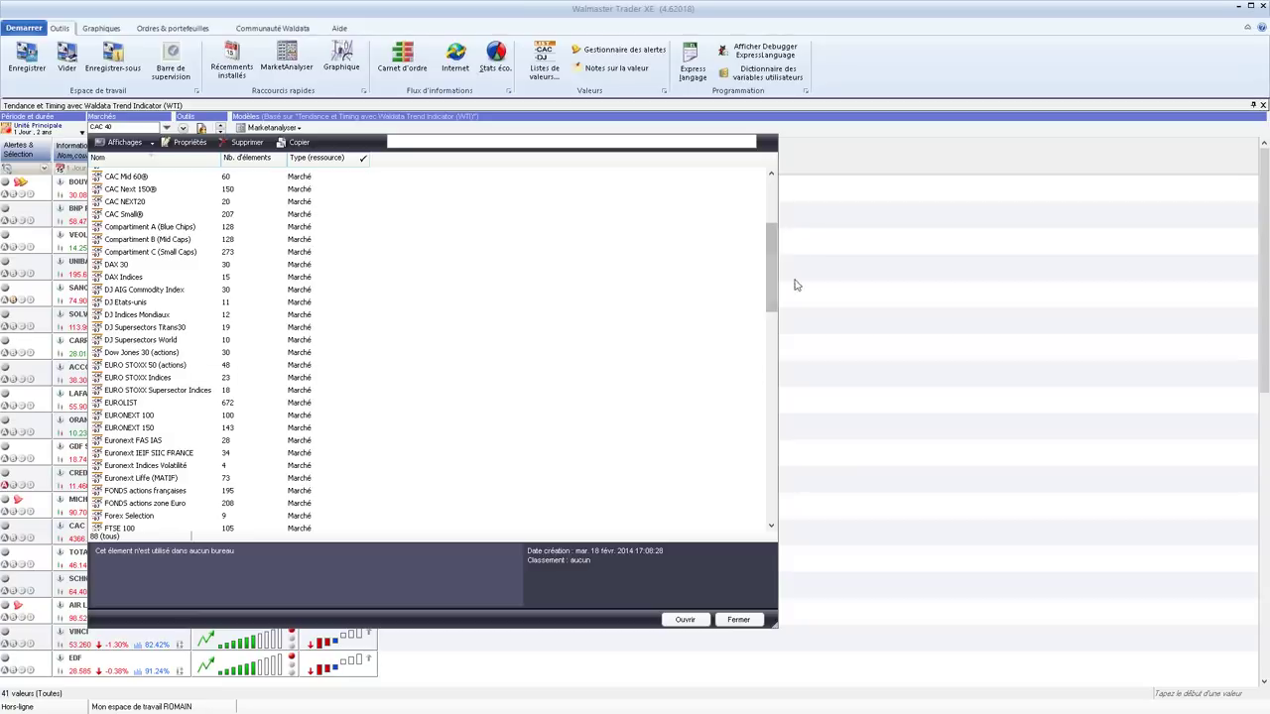
pyautogui.scroll(-5, 772, 297)
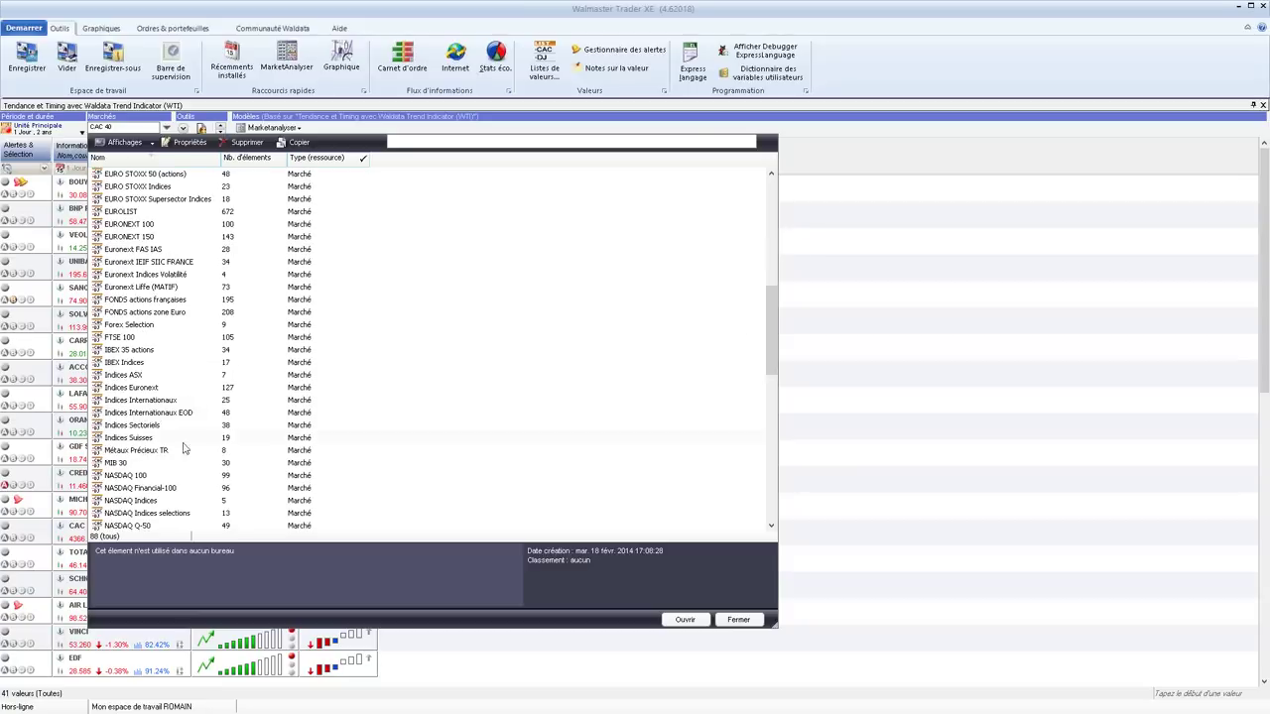
pyautogui.moveTo(771, 319); pyautogui.dragTo(770, 428)
pyautogui.scroll(15, 779, 263)
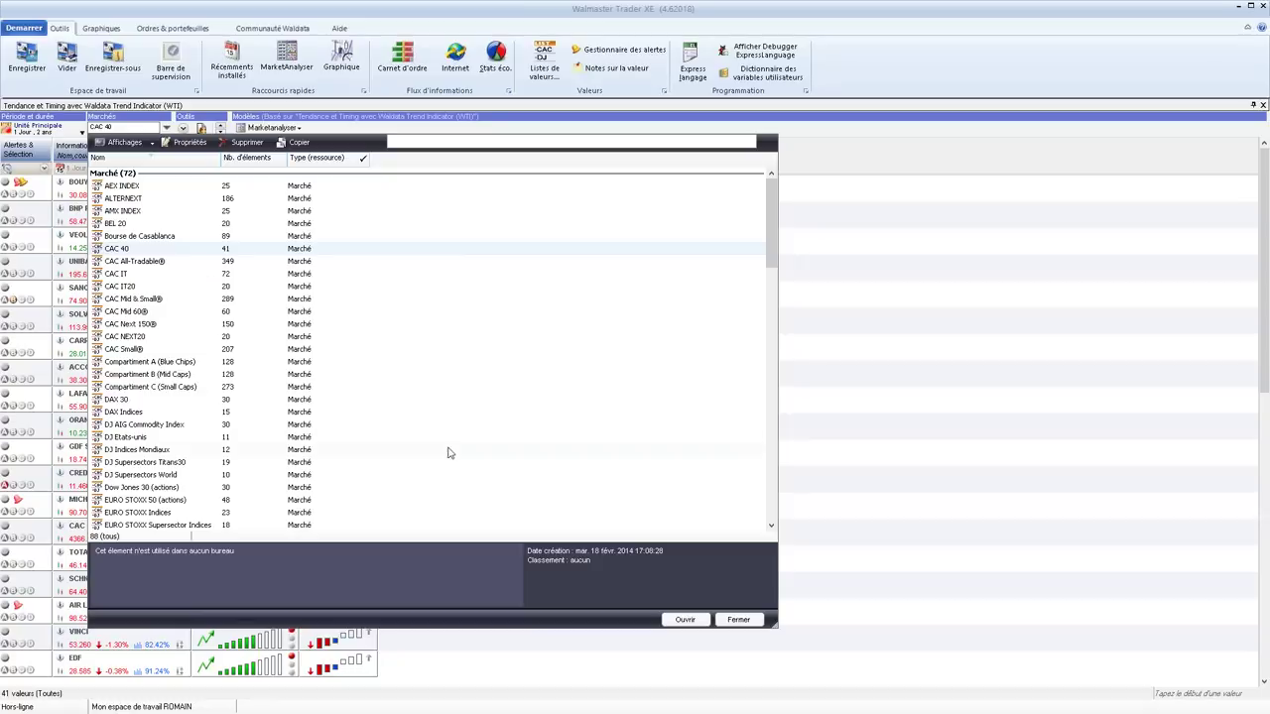
pyautogui.click(738, 620)
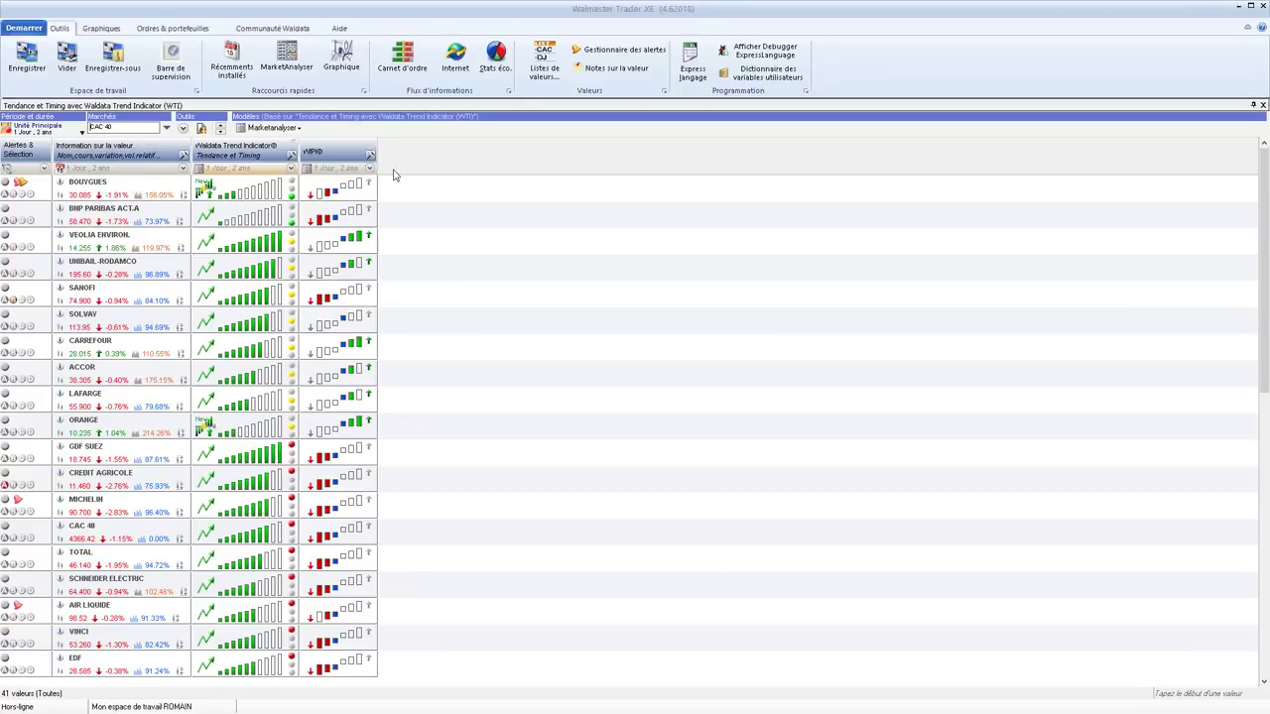
# Review the CAC 40 securities and their indicator columns through the whole MarketAnalyser table
pyautogui.moveTo(1263, 310); pyautogui.dragTo(1258, 615)
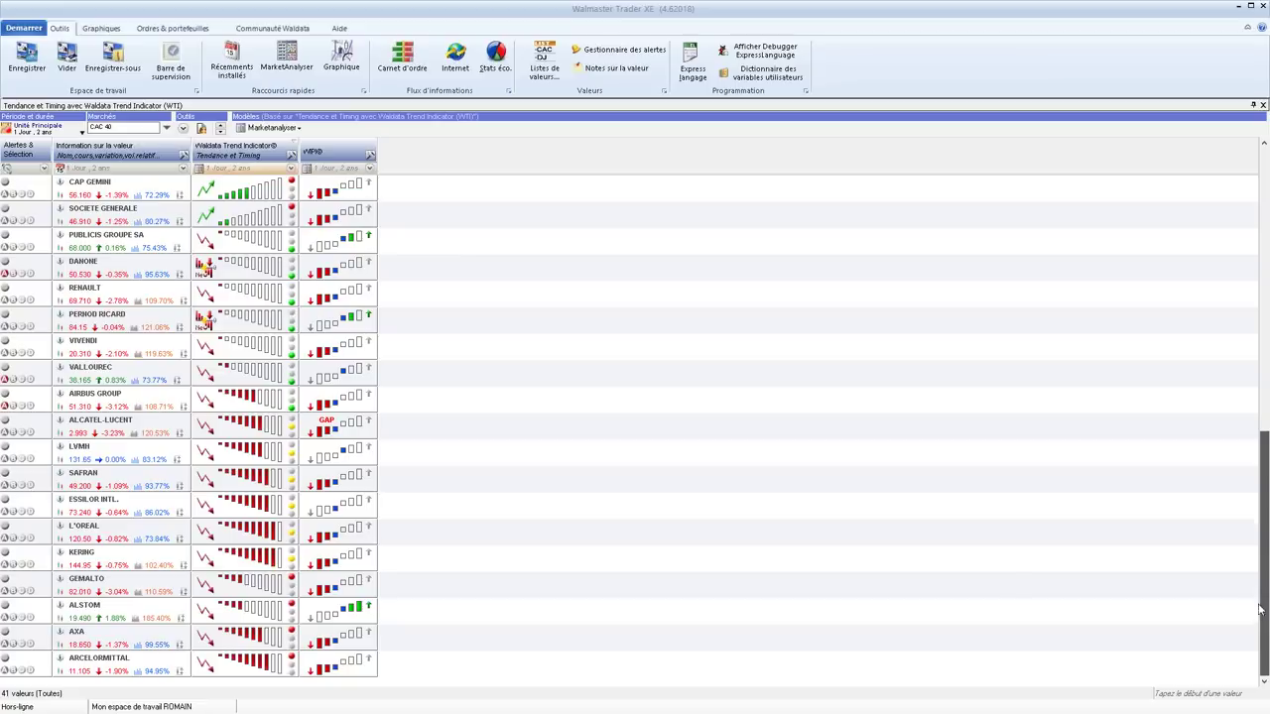
pyautogui.moveTo(1267, 380); pyautogui.dragTo(1263, 297)
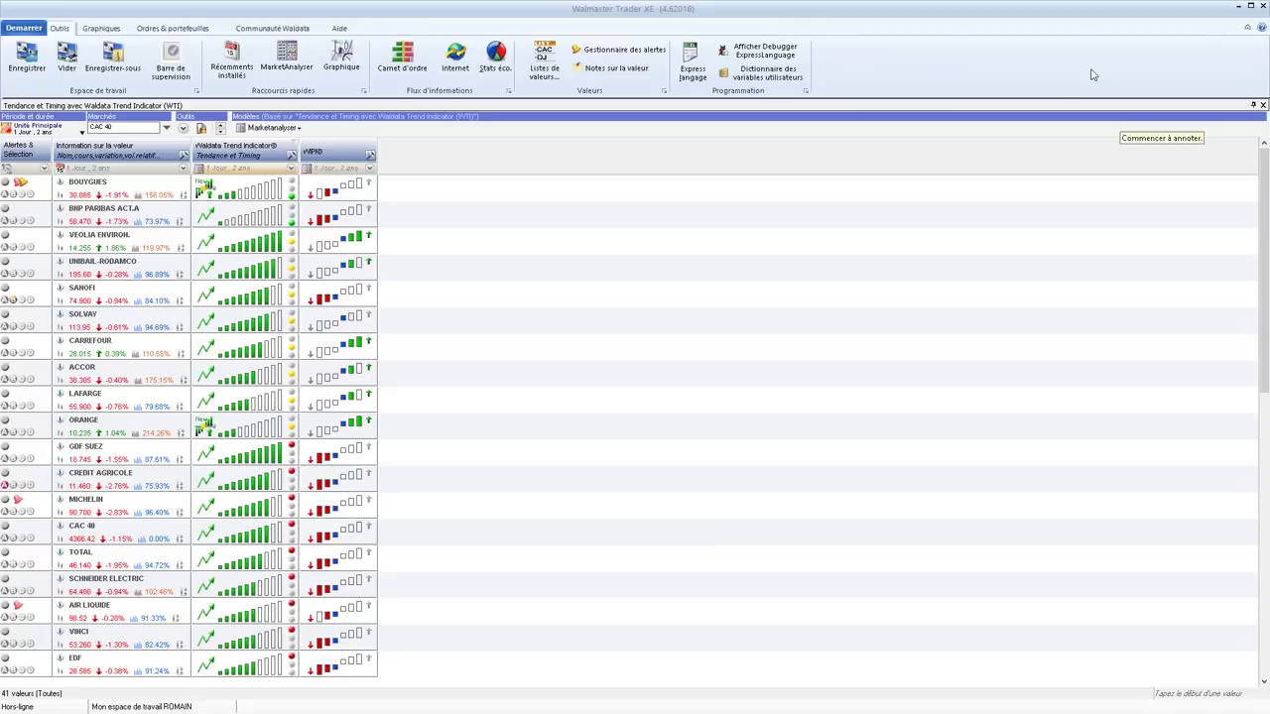
pyautogui.moveTo(127, 147)
pyautogui.mouseDown()
pyautogui.moveTo(39, 164)
pyautogui.moveTo(109, 238)
pyautogui.moveTo(303, 159)
pyautogui.mouseUp()
pyautogui.moveTo(360, 256); pyautogui.dragTo(399, 255)
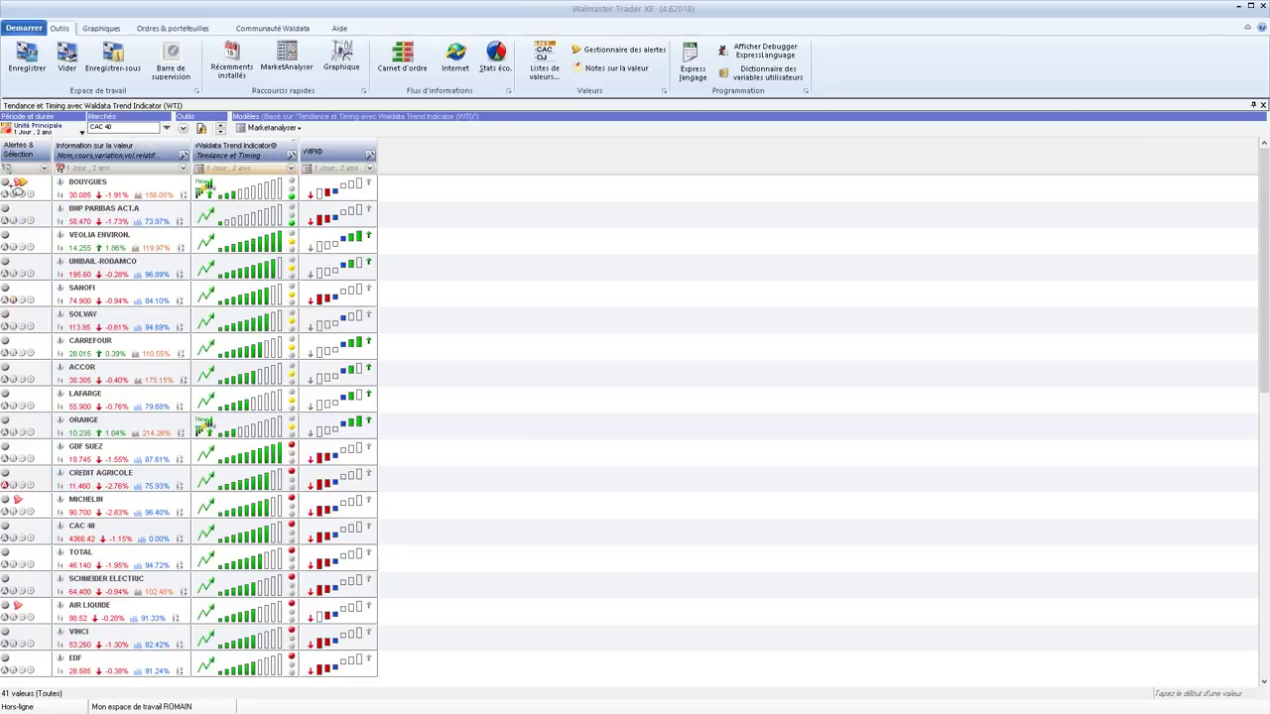
# Add BOUYGUES and BNP PARIBAS ACT.A to selection A in the MarketAnalyser
pyautogui.moveTo(12, 208)
pyautogui.mouseDown()
pyautogui.moveTo(6, 238)
pyautogui.moveTo(17, 209)
pyautogui.mouseUp()
pyautogui.press('Escape')
pyautogui.moveTo(4, 195)
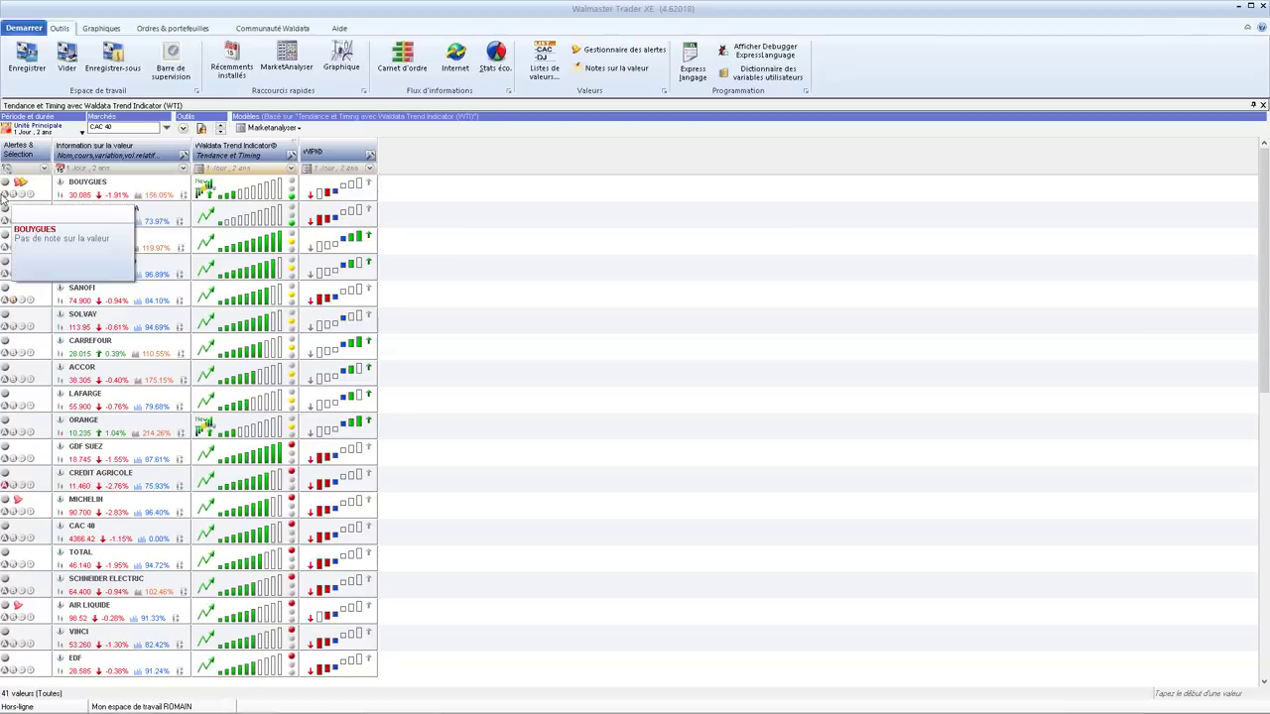
pyautogui.click(5, 220)
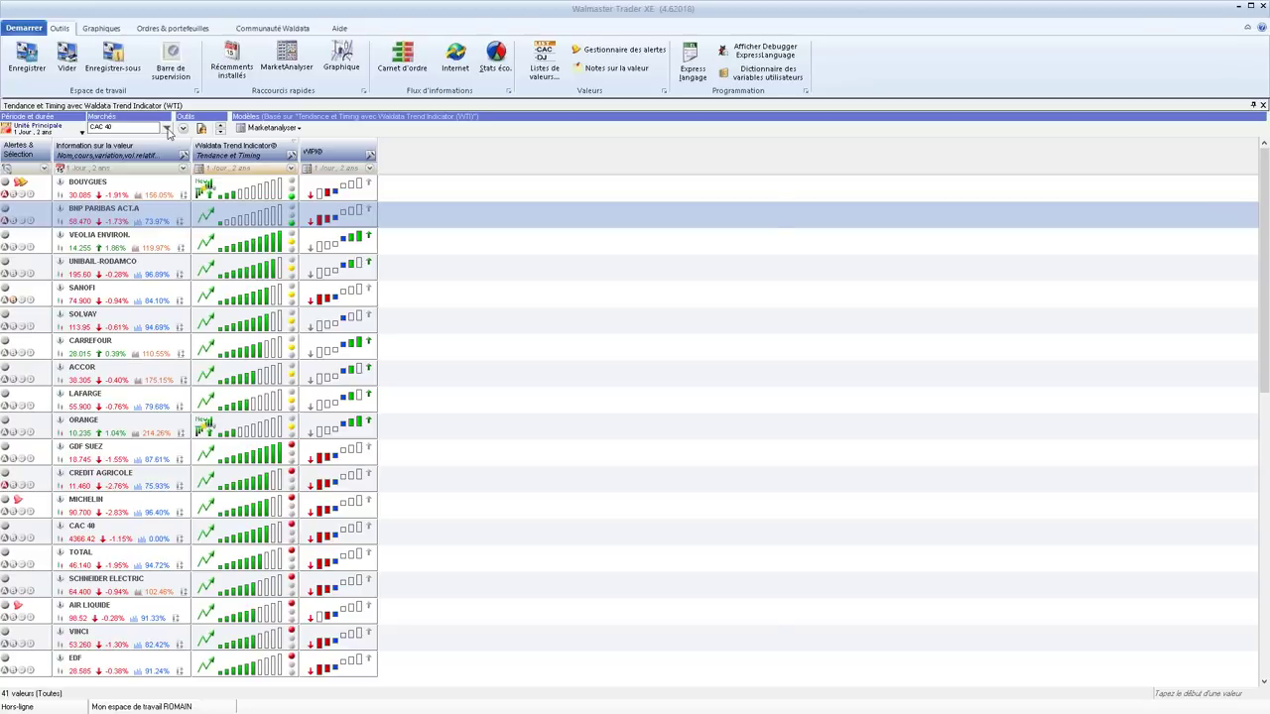
# Locate Selection A among the personal value lists in the market chooser and close it without loading a list
pyautogui.click(167, 129)
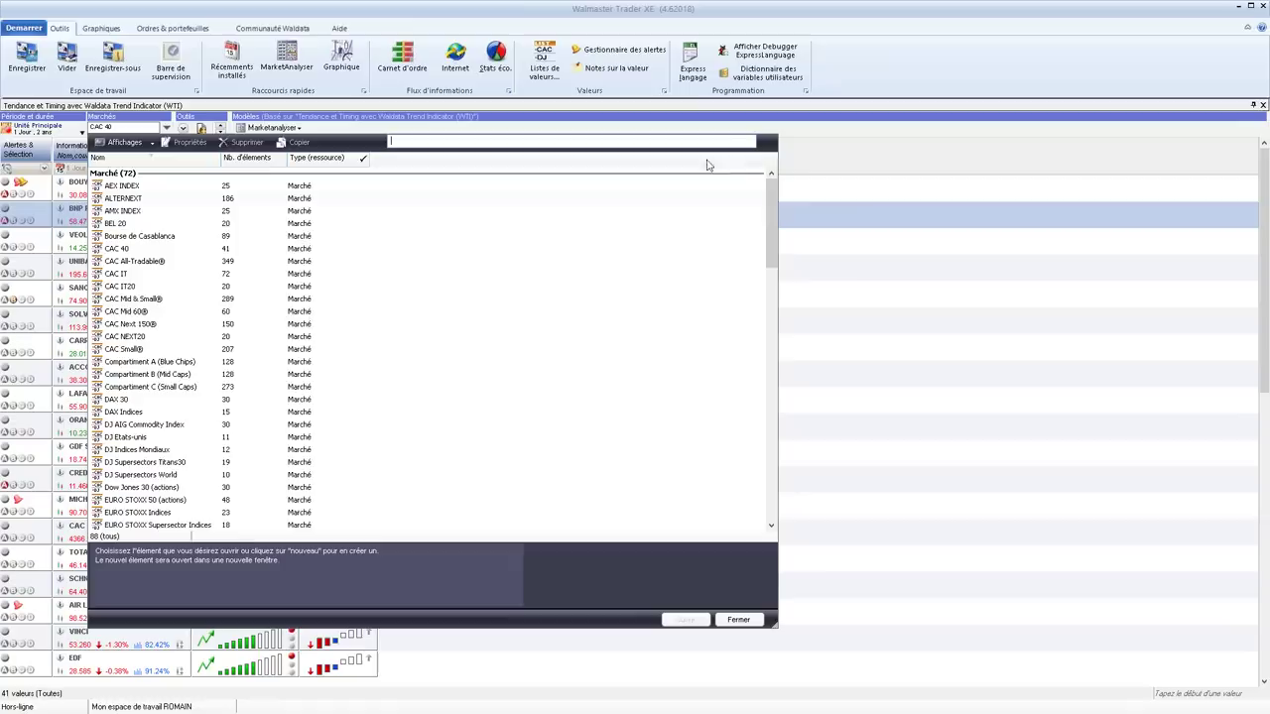
pyautogui.moveTo(771, 184); pyautogui.dragTo(775, 431)
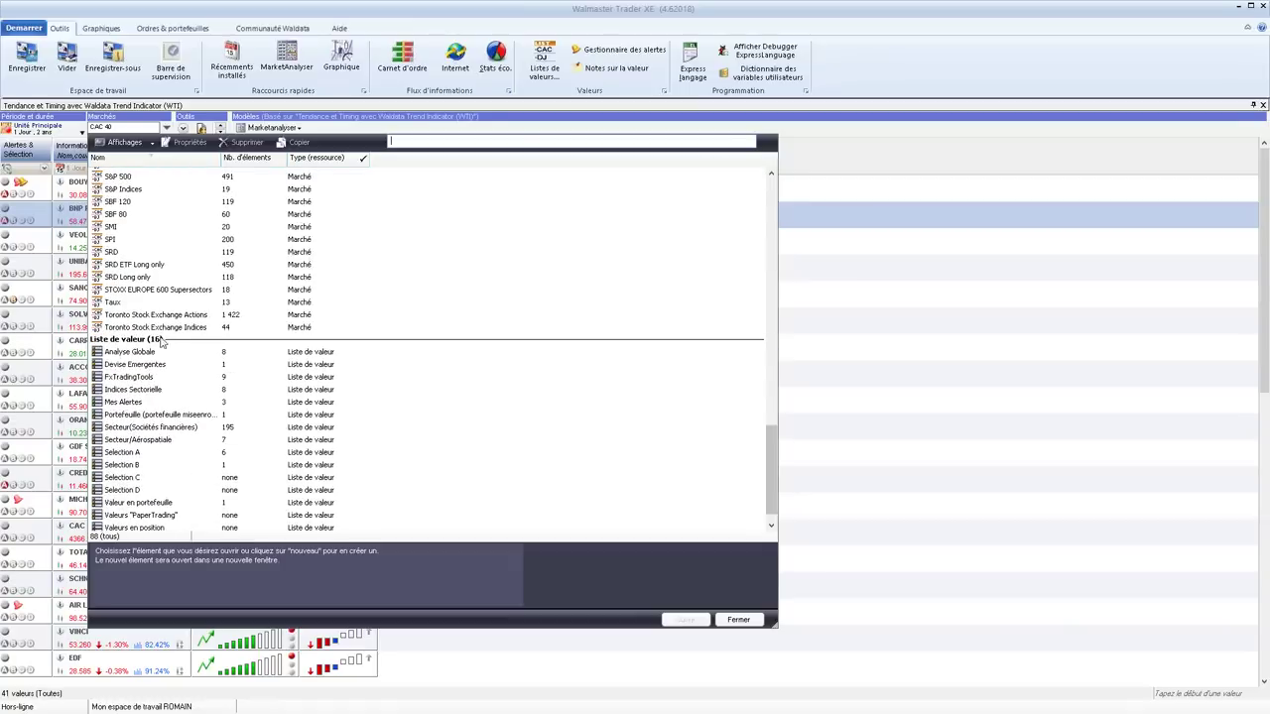
pyautogui.click(124, 452)
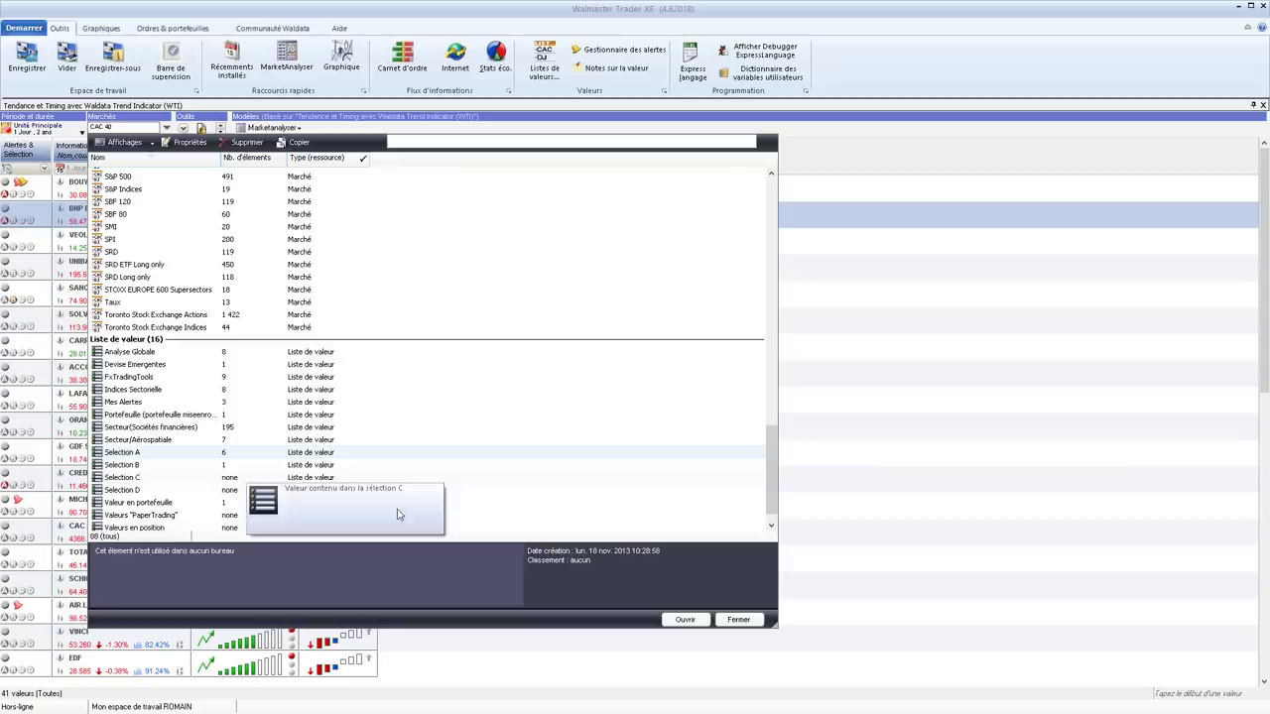
pyautogui.click(742, 622)
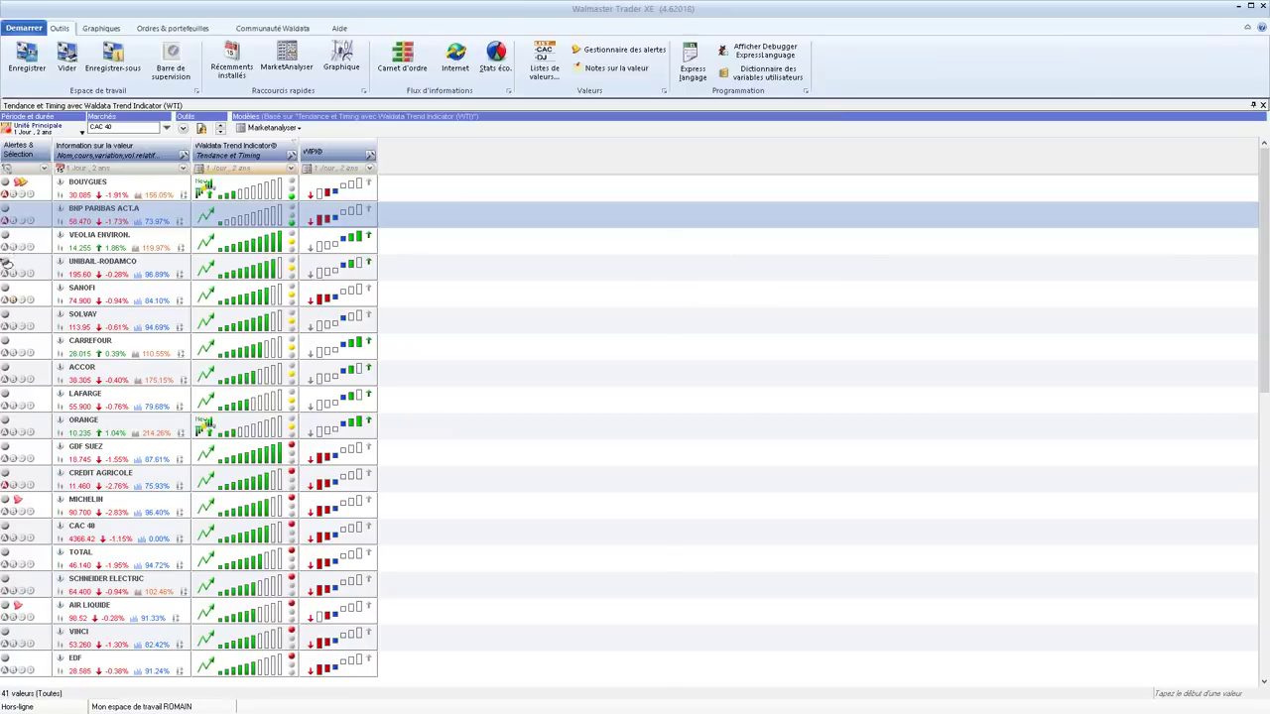
# Mark BOUYGUES and BNP PARIBAS ACT.A with check marks in the alerts and selection column
pyautogui.moveTo(7, 263); pyautogui.dragTo(12, 256)
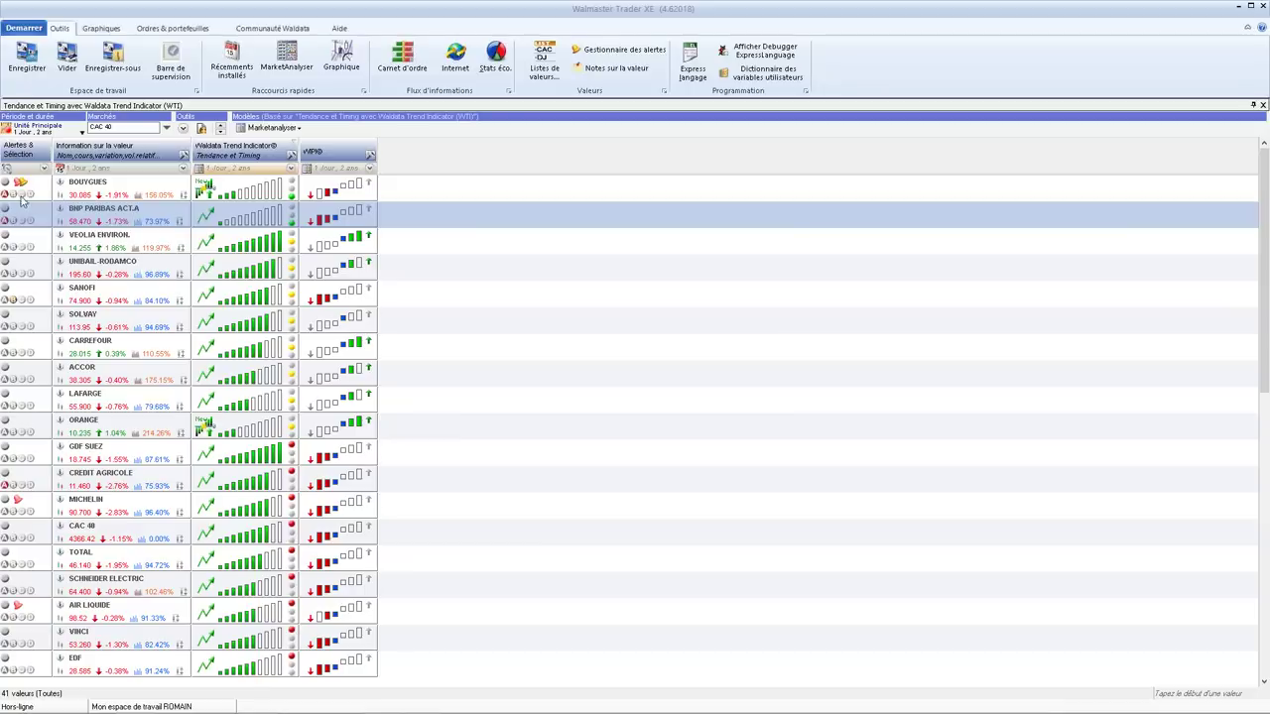
pyautogui.moveTo(20, 201)
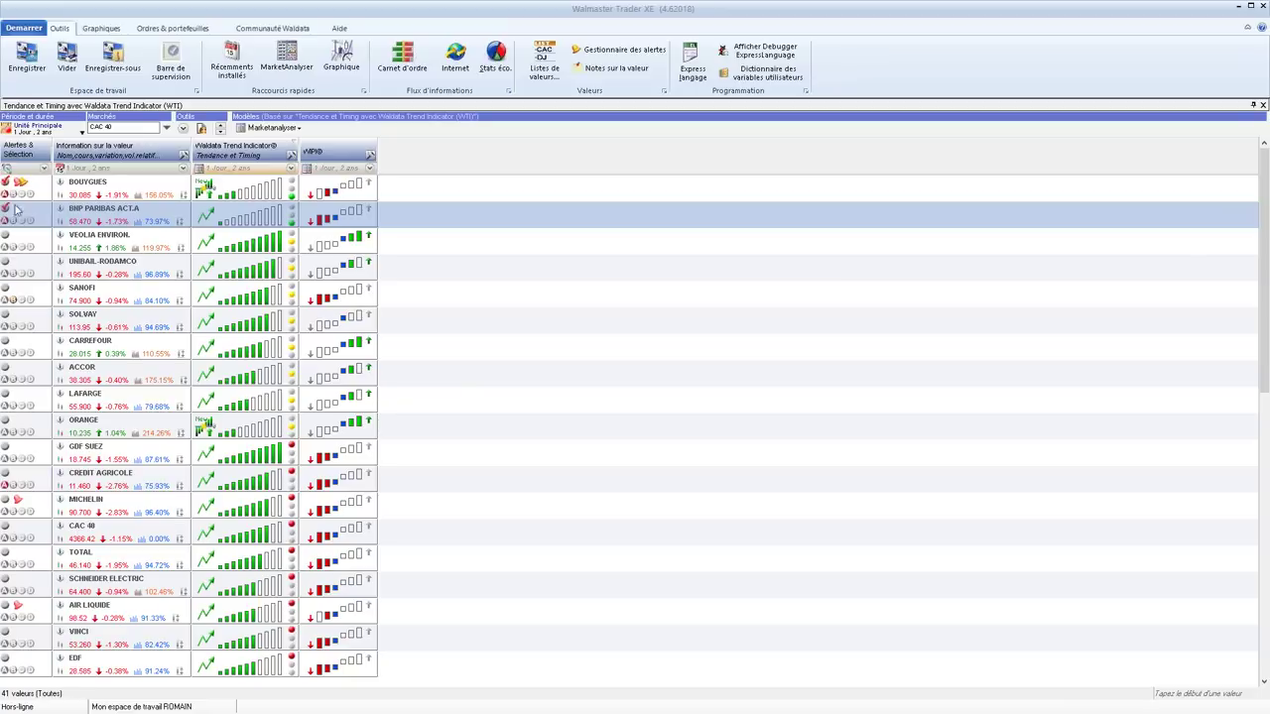
# Create a new value list from the checked BOUYGUES and BNP PARIBAS ACT.A, named "MON PEA" followed by the owner's first name
pyautogui.rightClick(7, 211)
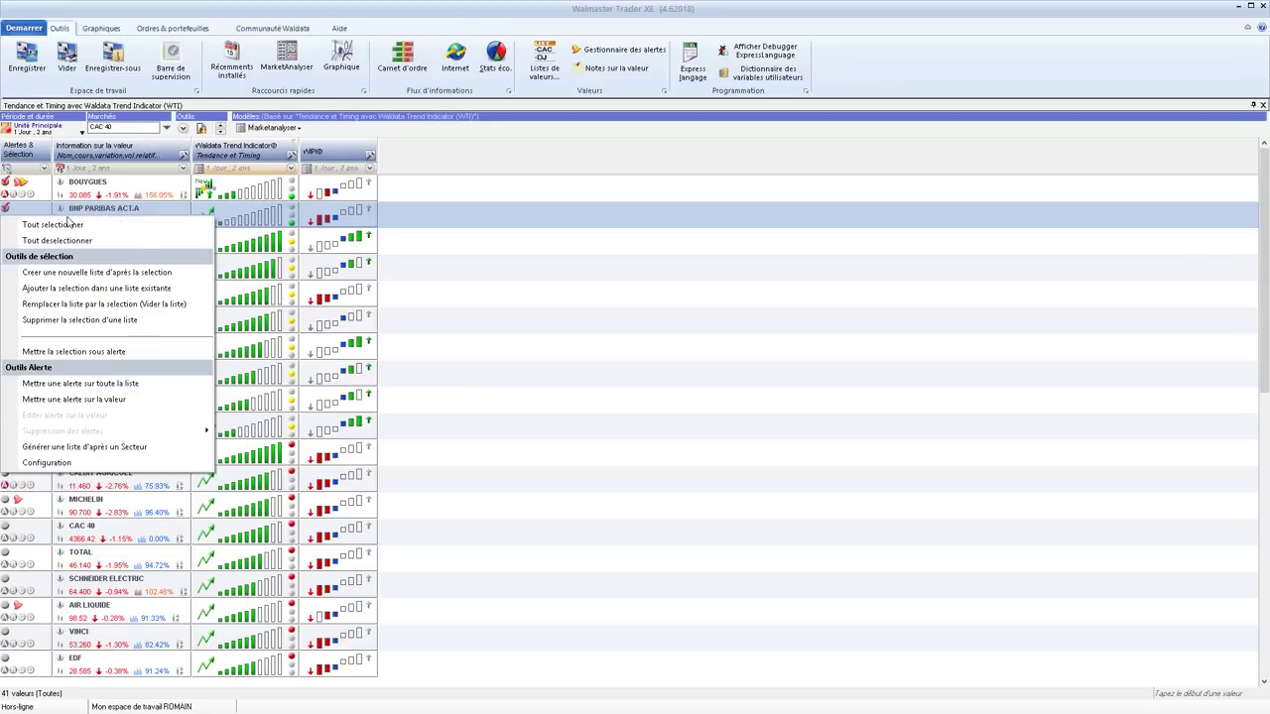
pyautogui.click(150, 271)
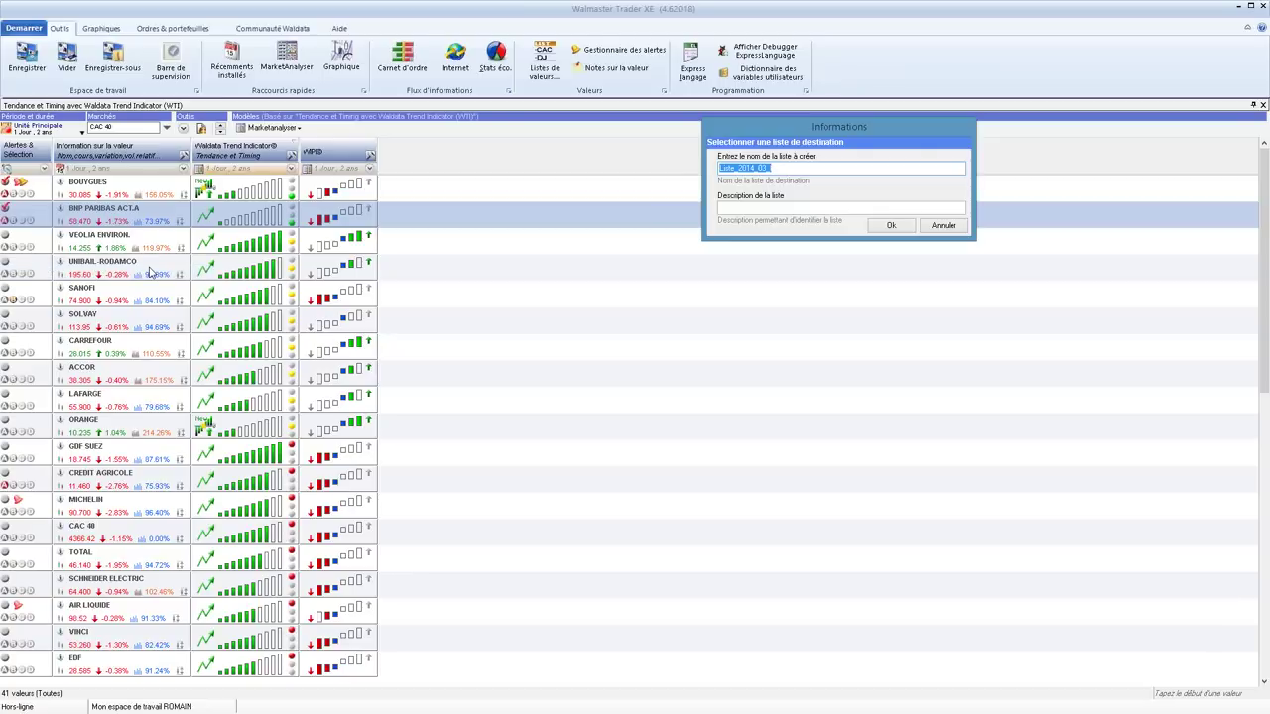
pyautogui.write('MON PEA ROMAIN')
pyautogui.click(883, 225)
pyautogui.click(725, 365)
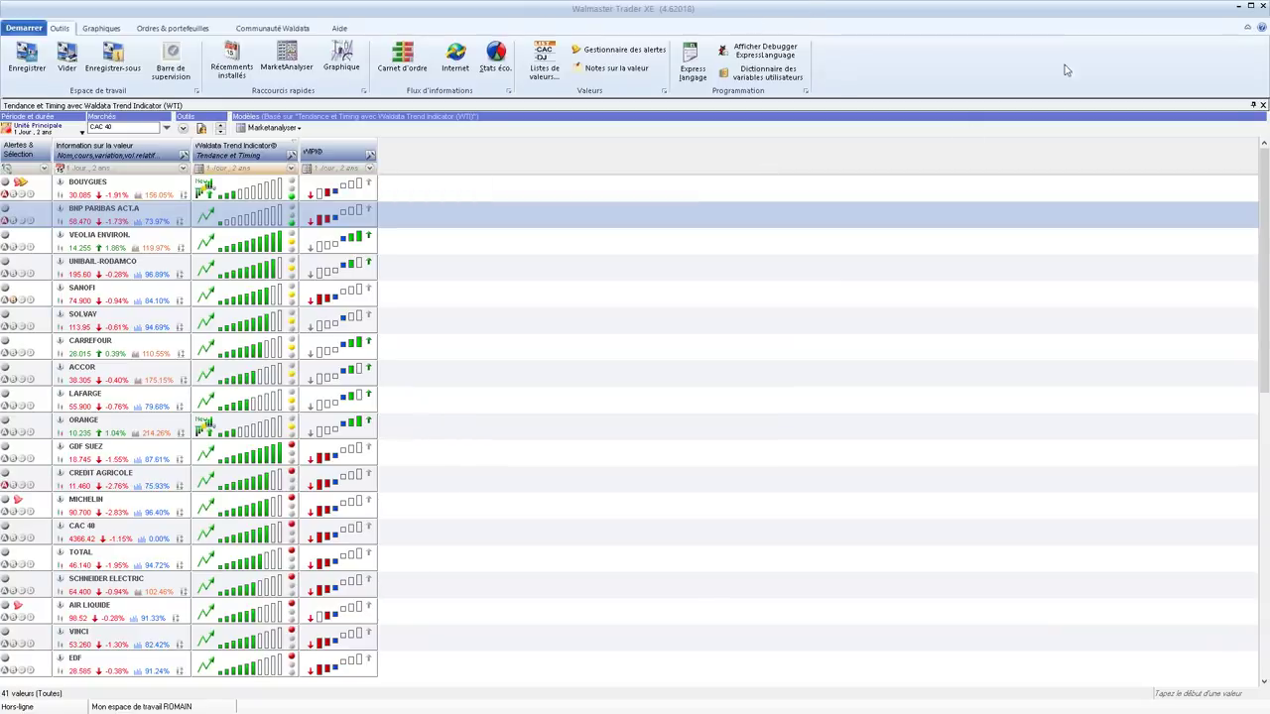
# Load the personal MON PEA value list as the MarketAnalyser's market
pyautogui.moveTo(198, 109)
pyautogui.mouseDown()
pyautogui.moveTo(59, 104)
pyautogui.moveTo(204, 154)
pyautogui.moveTo(193, 107)
pyautogui.mouseUp()
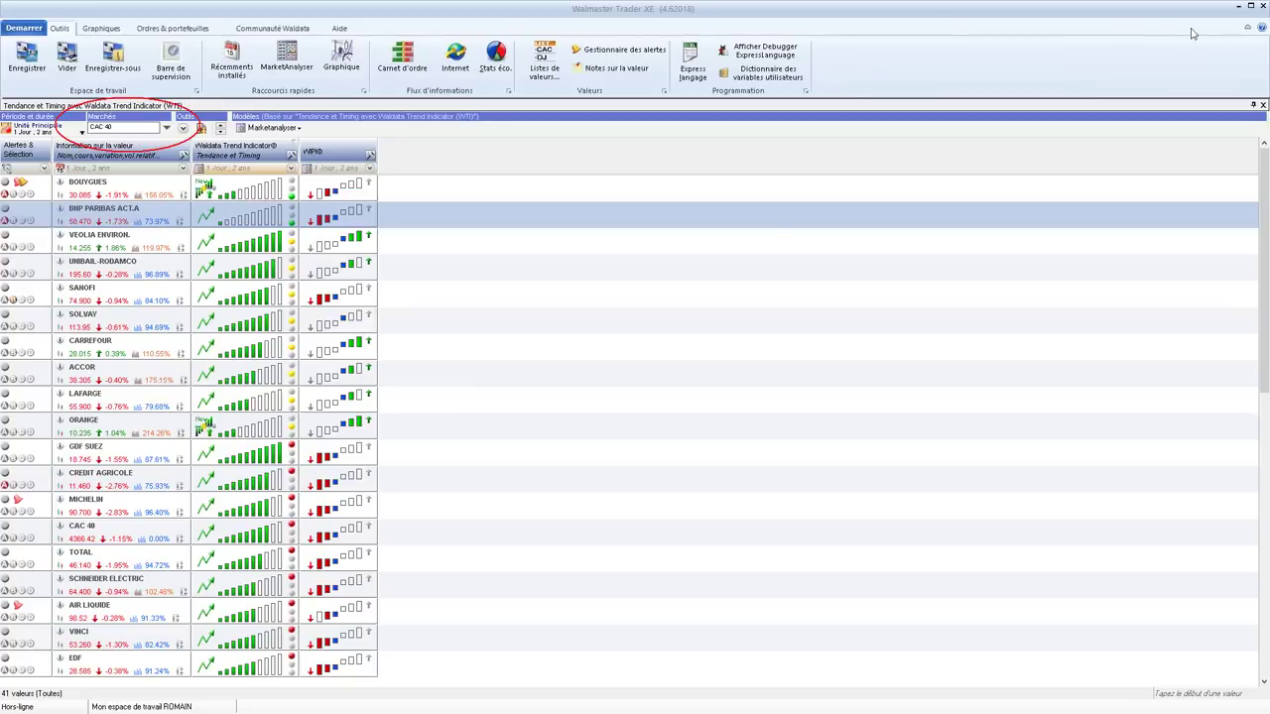
pyautogui.press('Escape')
pyautogui.click(168, 128)
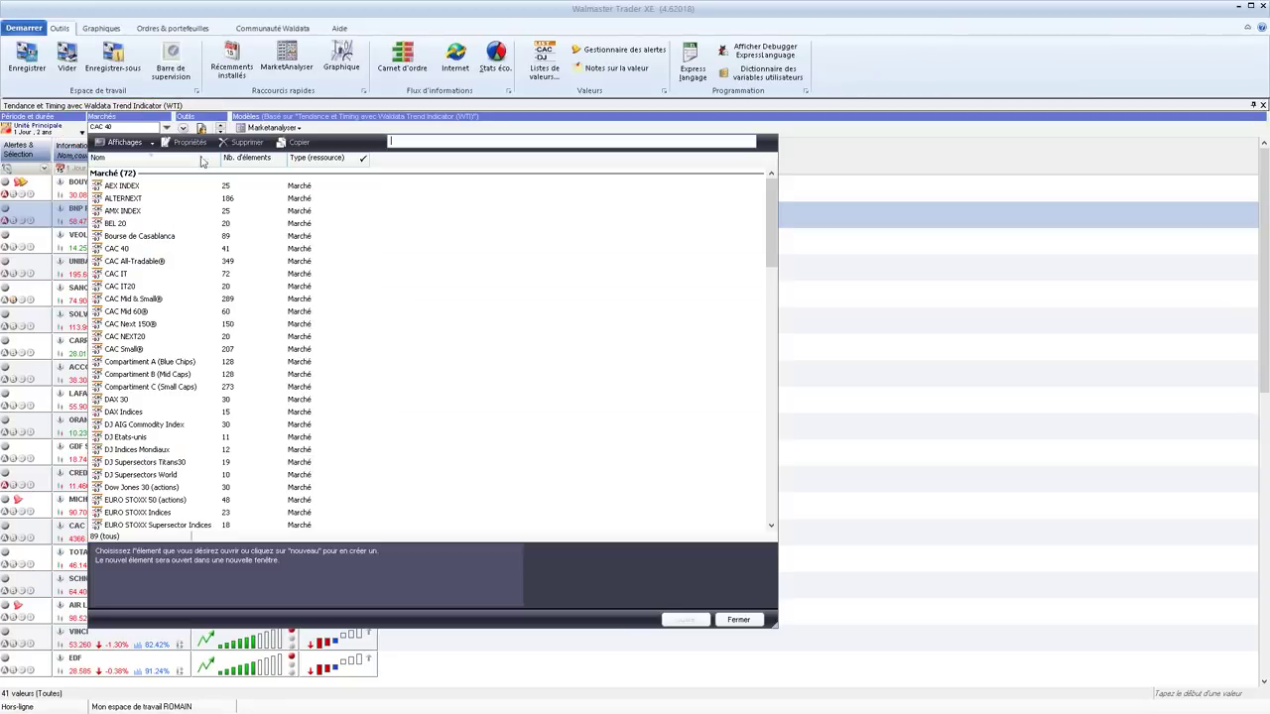
pyautogui.moveTo(771, 198); pyautogui.dragTo(788, 461)
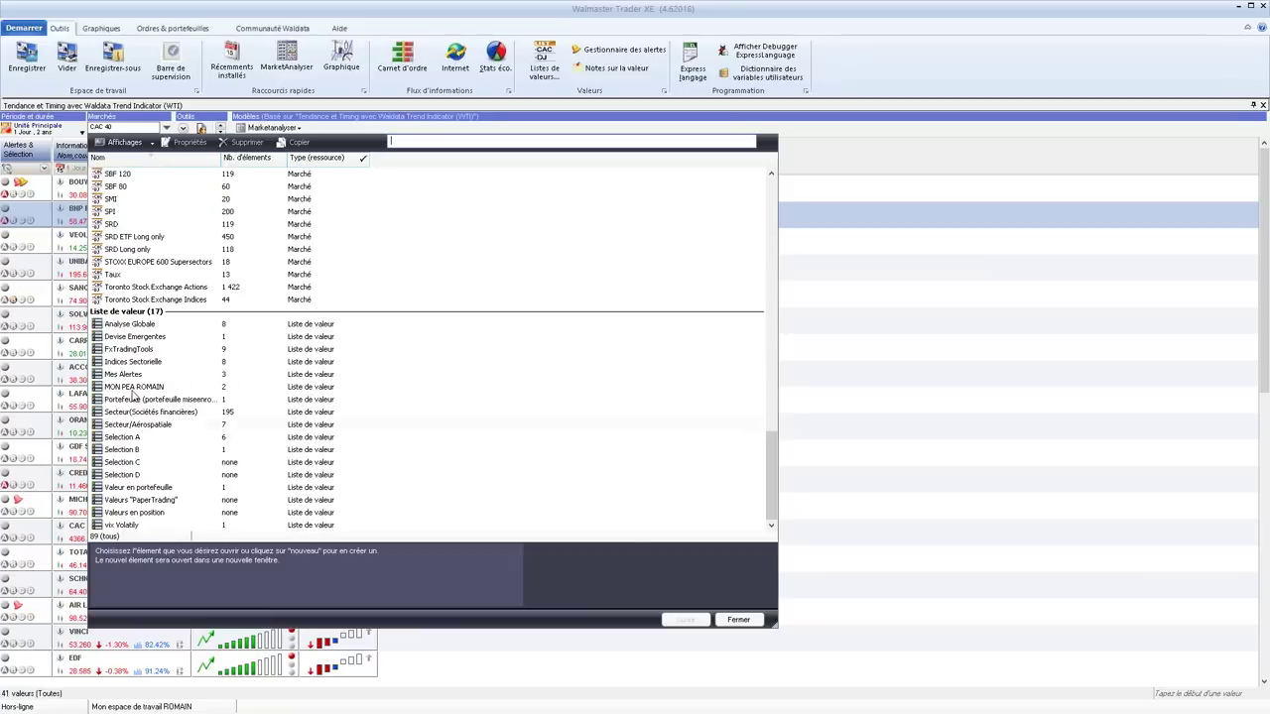
pyautogui.click(132, 387)
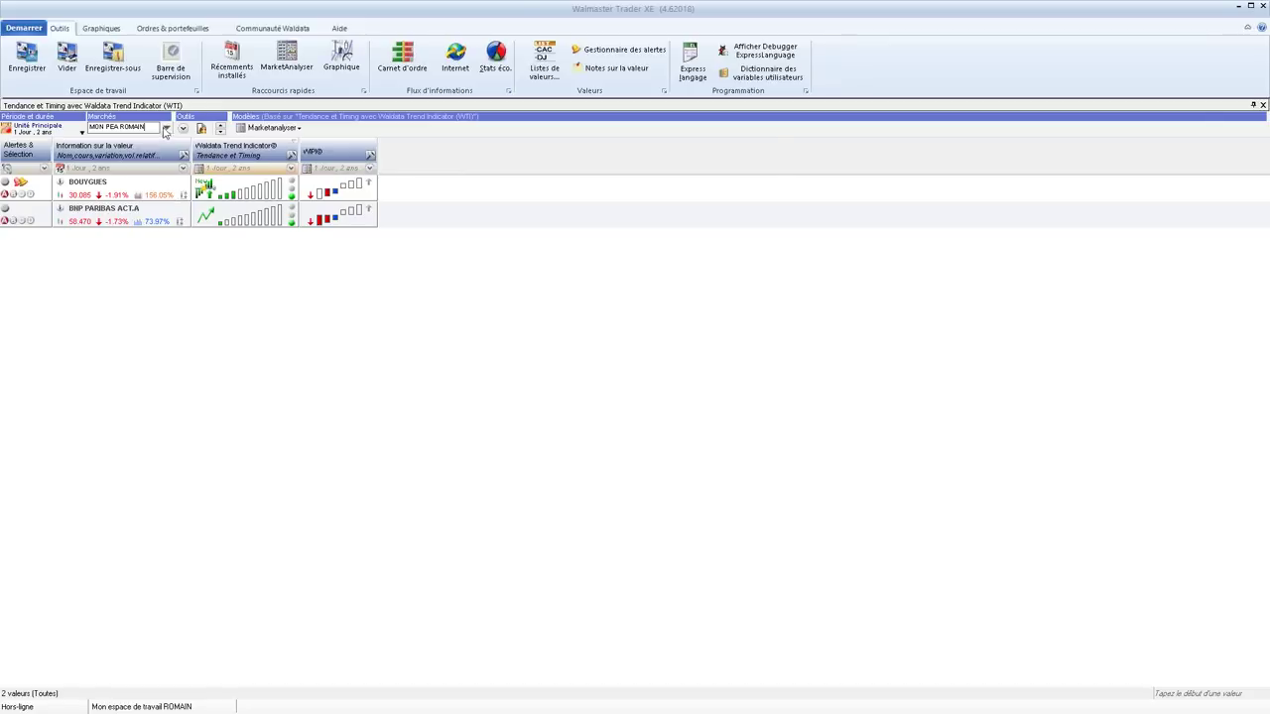
# Switch the MarketAnalyser's market back to CAC 40
pyautogui.click(166, 128)
pyautogui.doubleClick(117, 248)
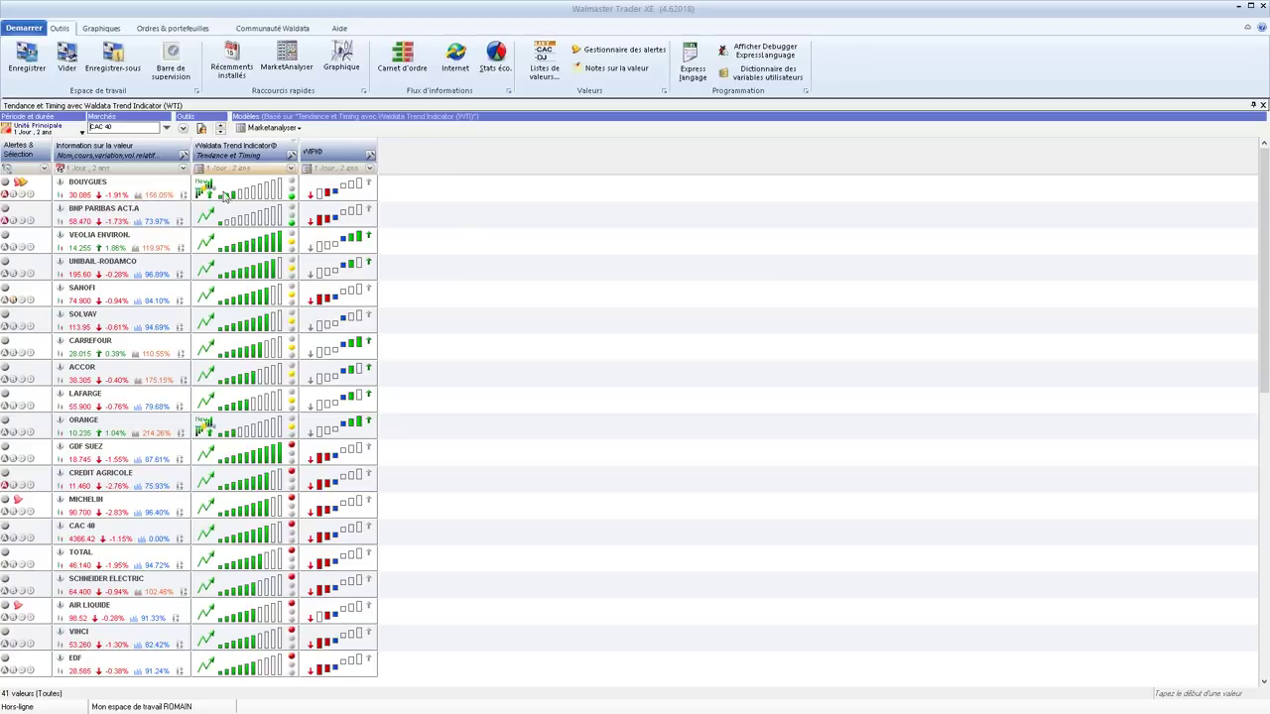
pyautogui.moveTo(241, 166)
pyautogui.moveTo(342, 155)
pyautogui.click(147, 126)
# Add the AtHelper column "Détection de chandeliers Xe" to the MarketAnalyser
pyautogui.moveTo(171, 117); pyautogui.dragTo(248, 151)
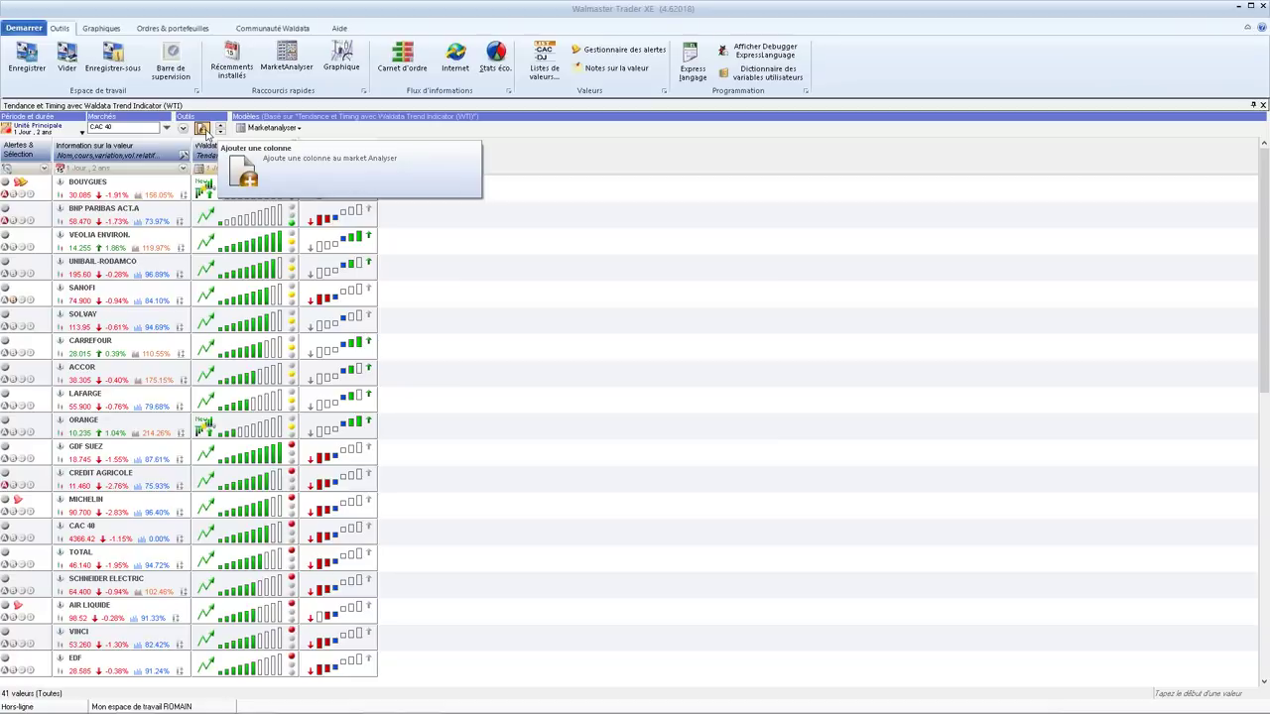
pyautogui.click(204, 130)
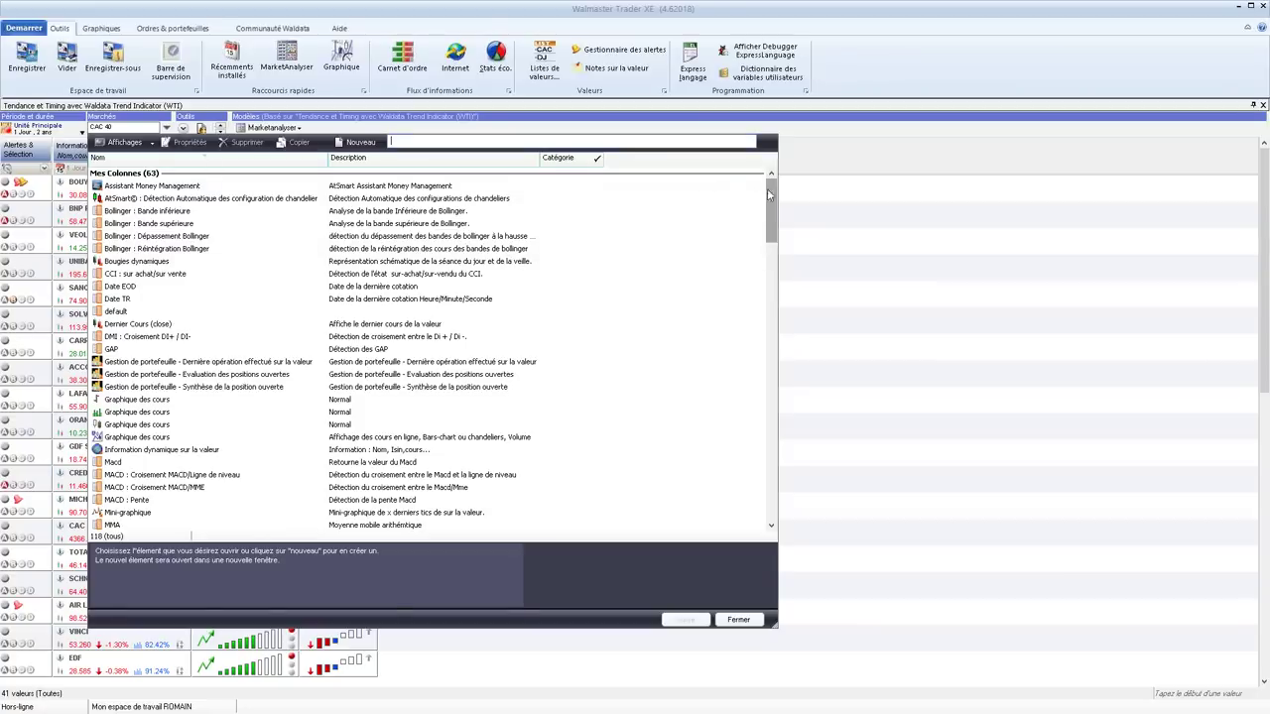
pyautogui.moveTo(774, 197); pyautogui.dragTo(765, 464)
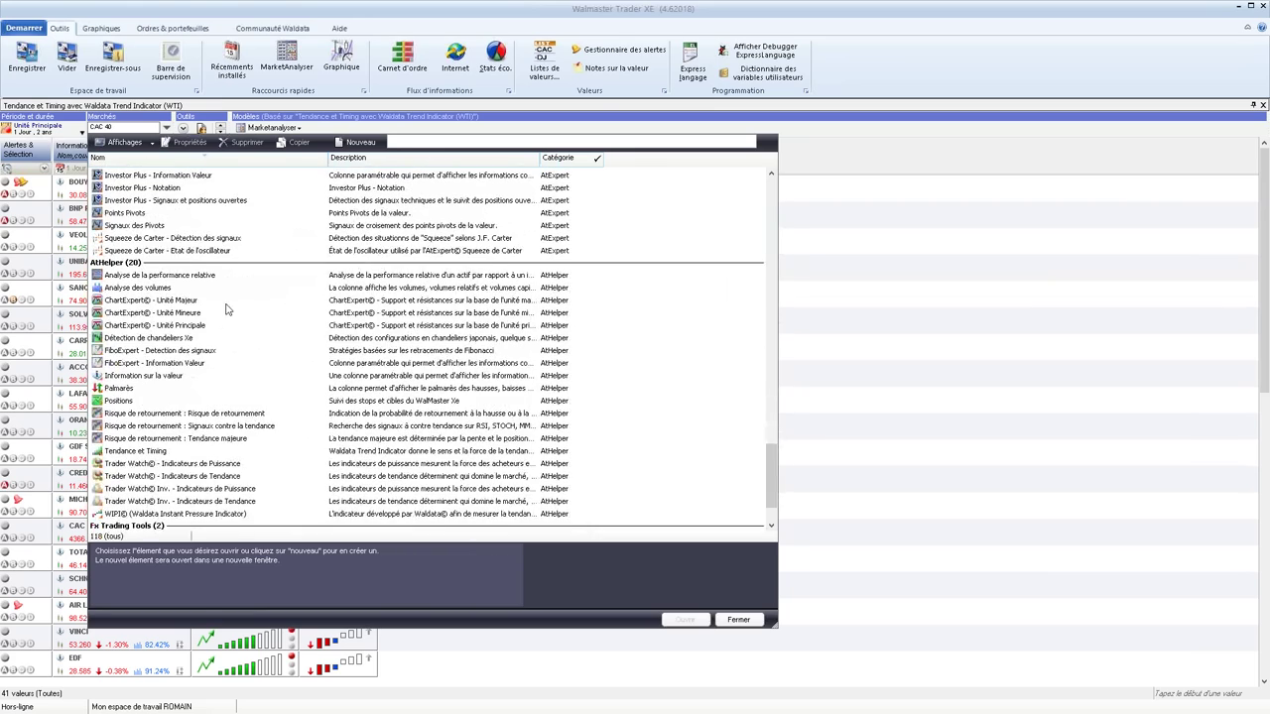
pyautogui.click(216, 338)
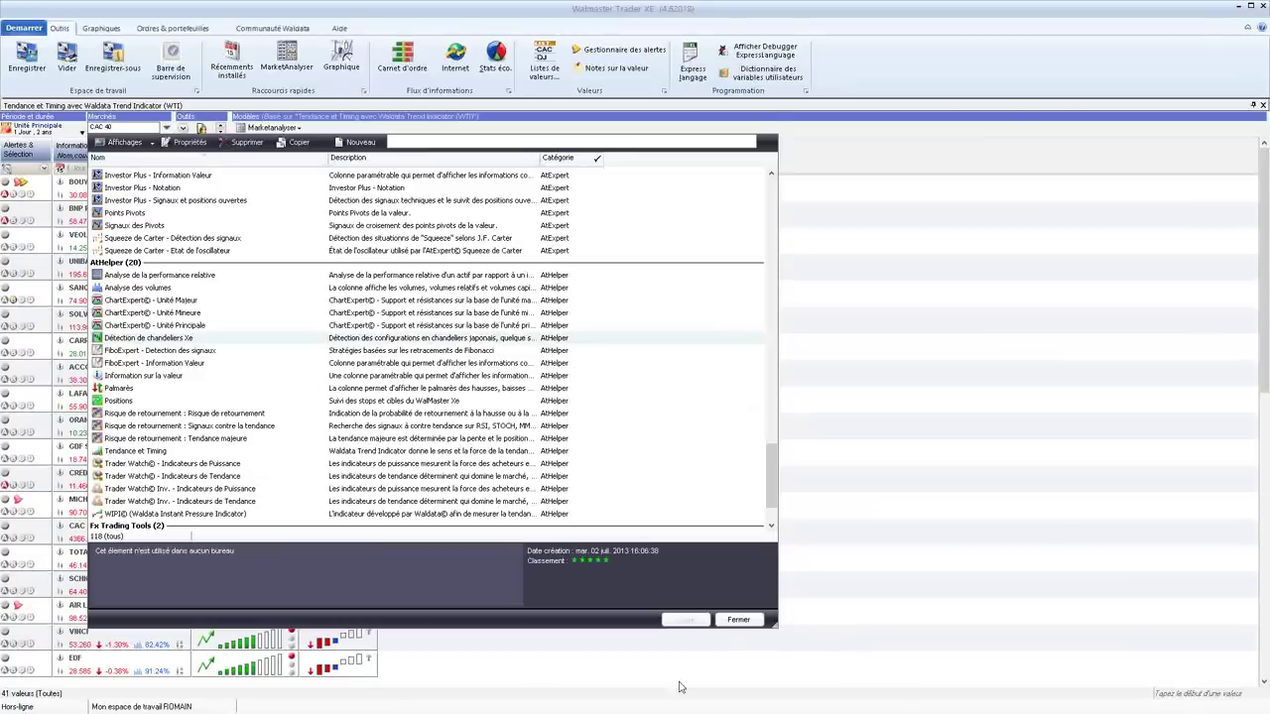
pyautogui.click(684, 619)
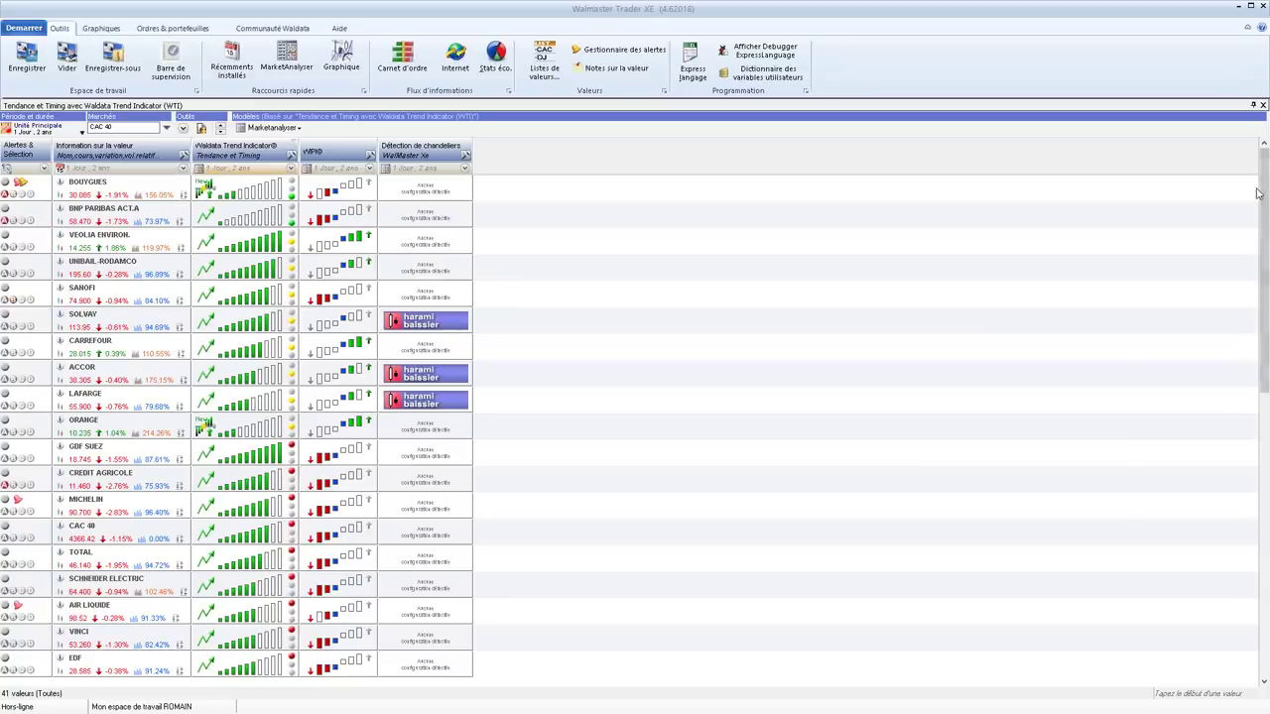
# Examine the candlestick pattern detections for SOLVAY and LAFARGE in the added column
pyautogui.click(89, 324)
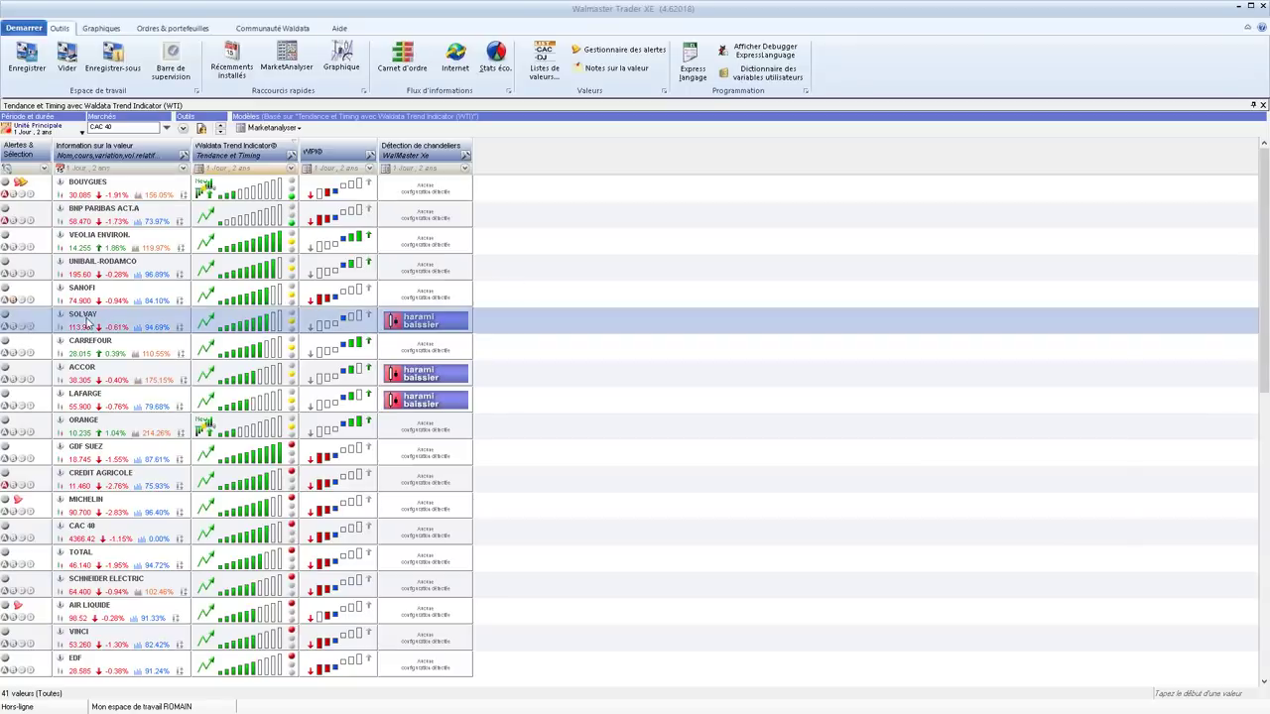
pyautogui.click(102, 406)
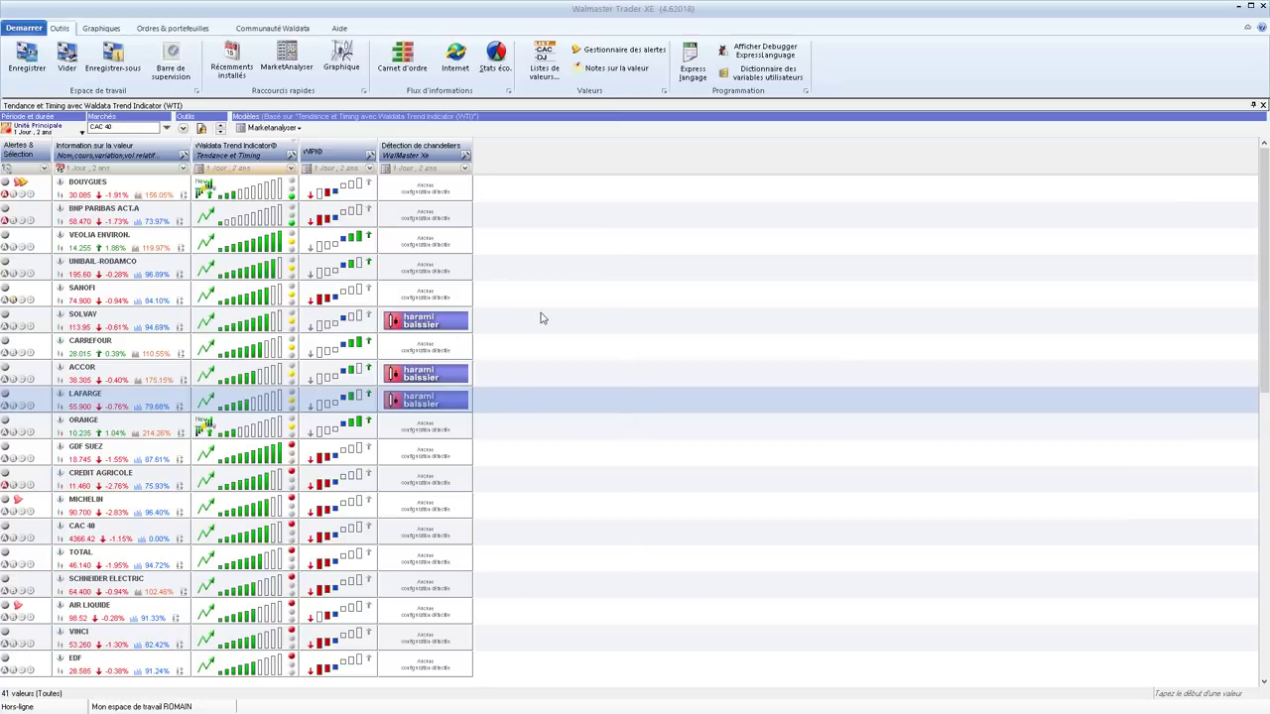
pyautogui.moveTo(439, 325)
# Review the global and personal periods and durations available for the MarketAnalyser without changing its time unit
pyautogui.click(69, 131)
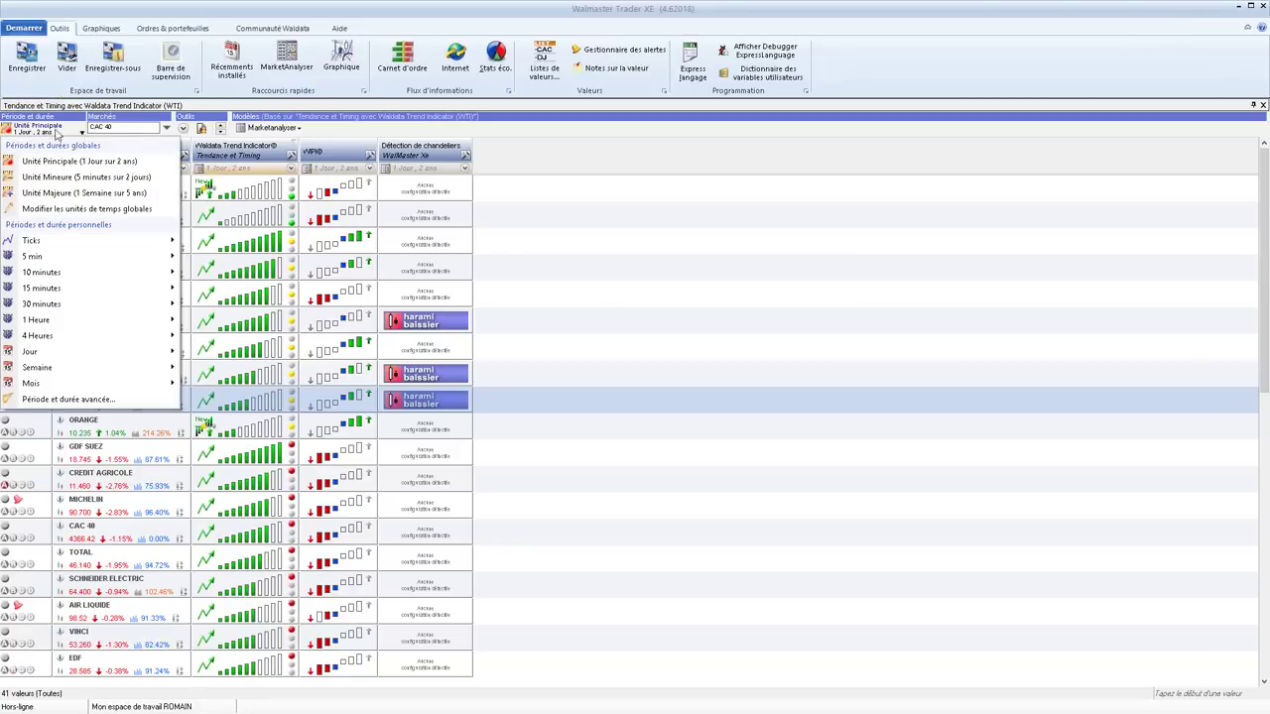
pyautogui.click(83, 132)
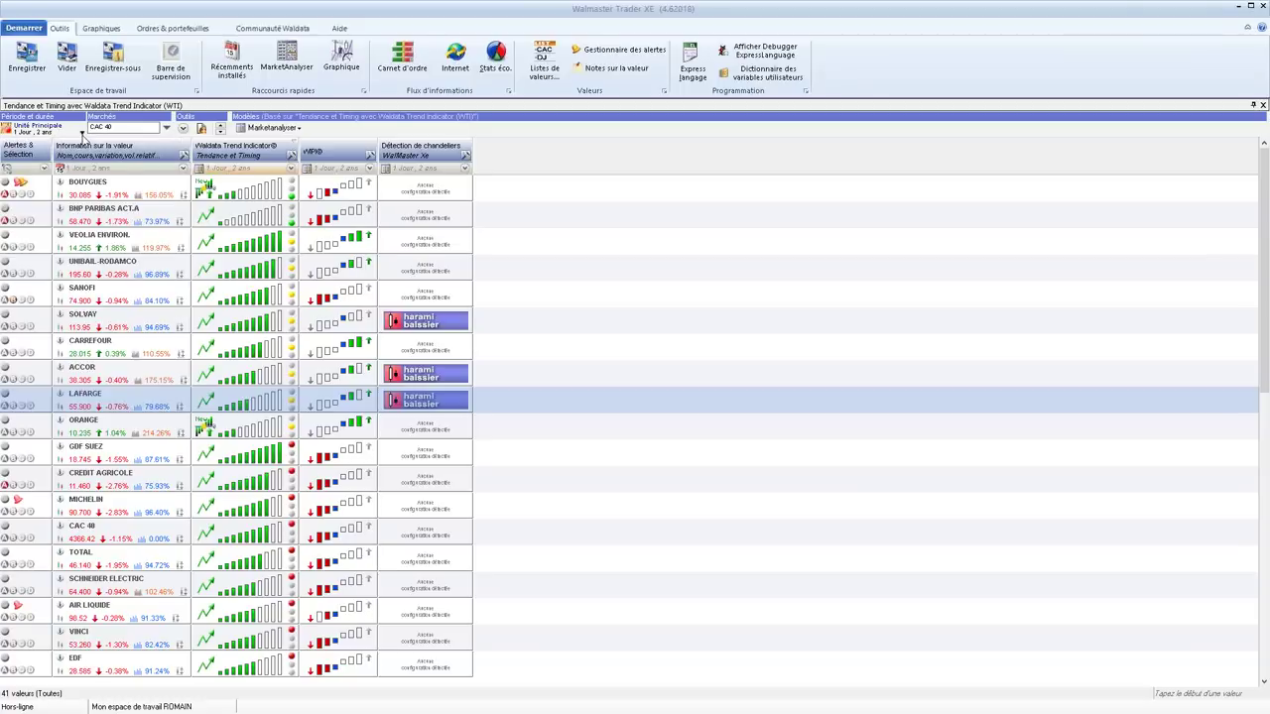
pyautogui.click(83, 133)
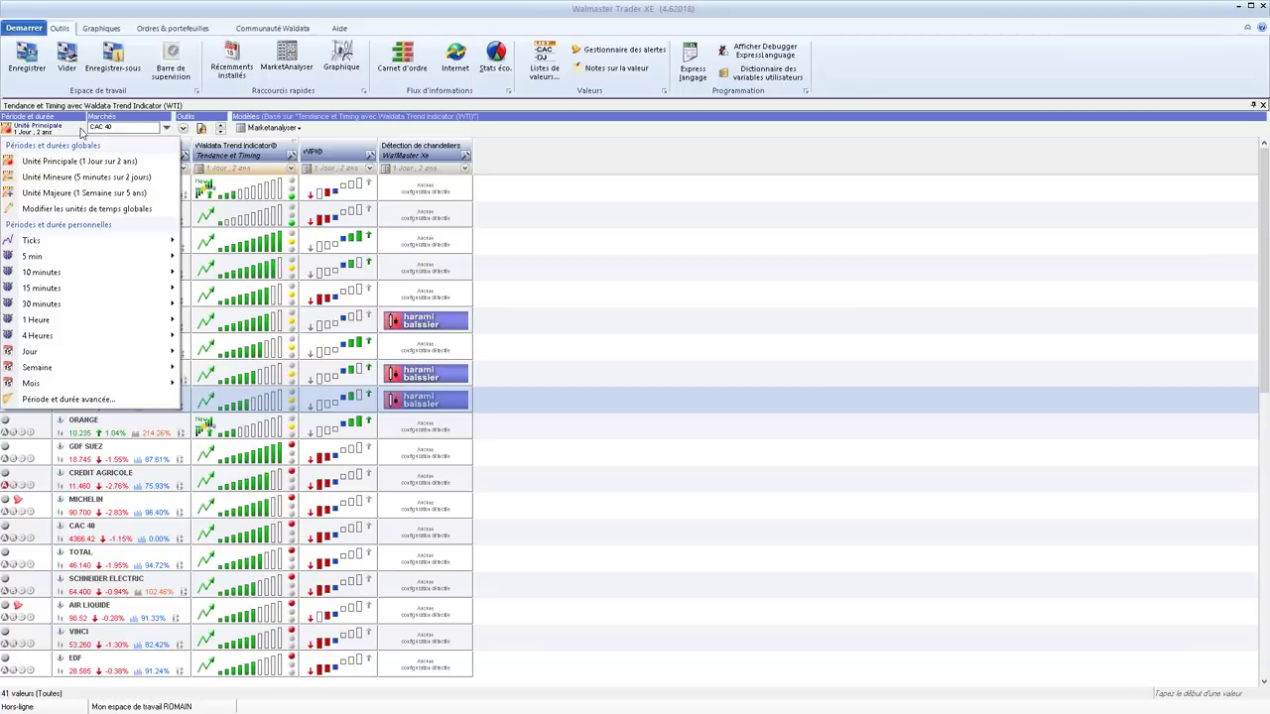
pyautogui.moveTo(107, 263)
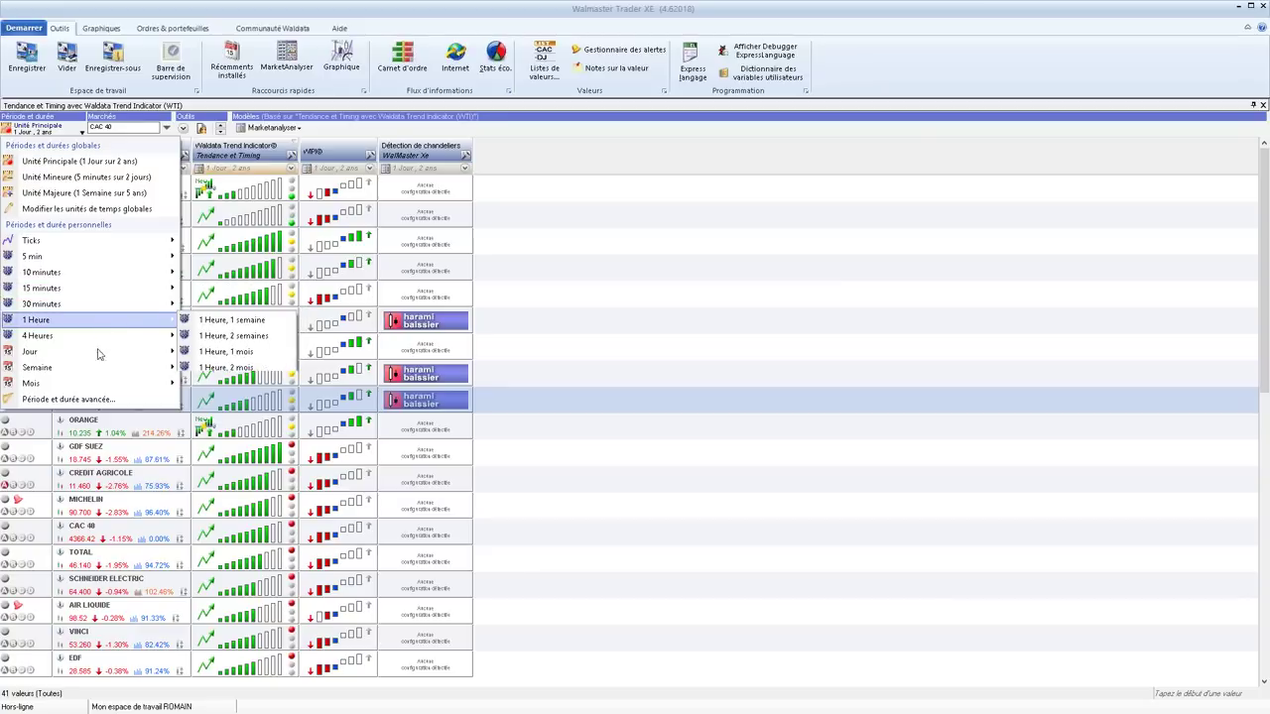
pyautogui.moveTo(95, 377)
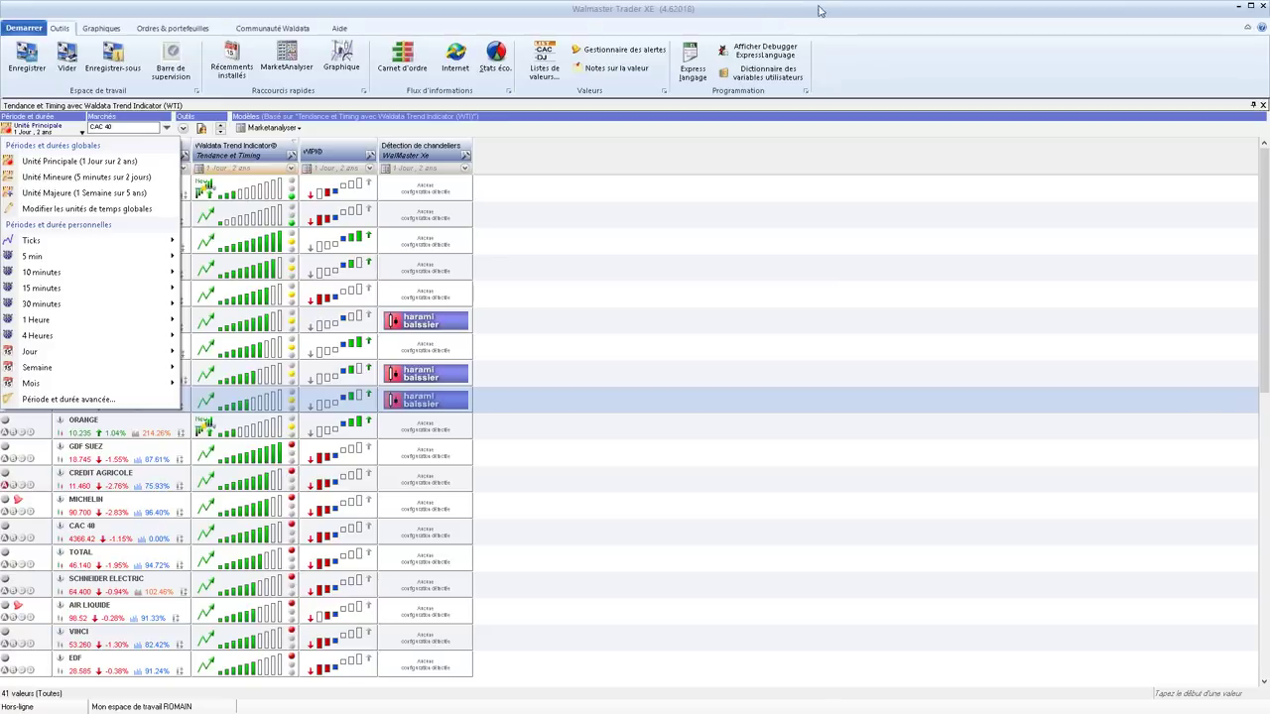
# Open a second "Tendance et Timing avec Waldata Trend Indicator (WTI)" MarketAnalyser and dock it in the same area as the first
pyautogui.click(296, 86)
pyautogui.click(287, 57)
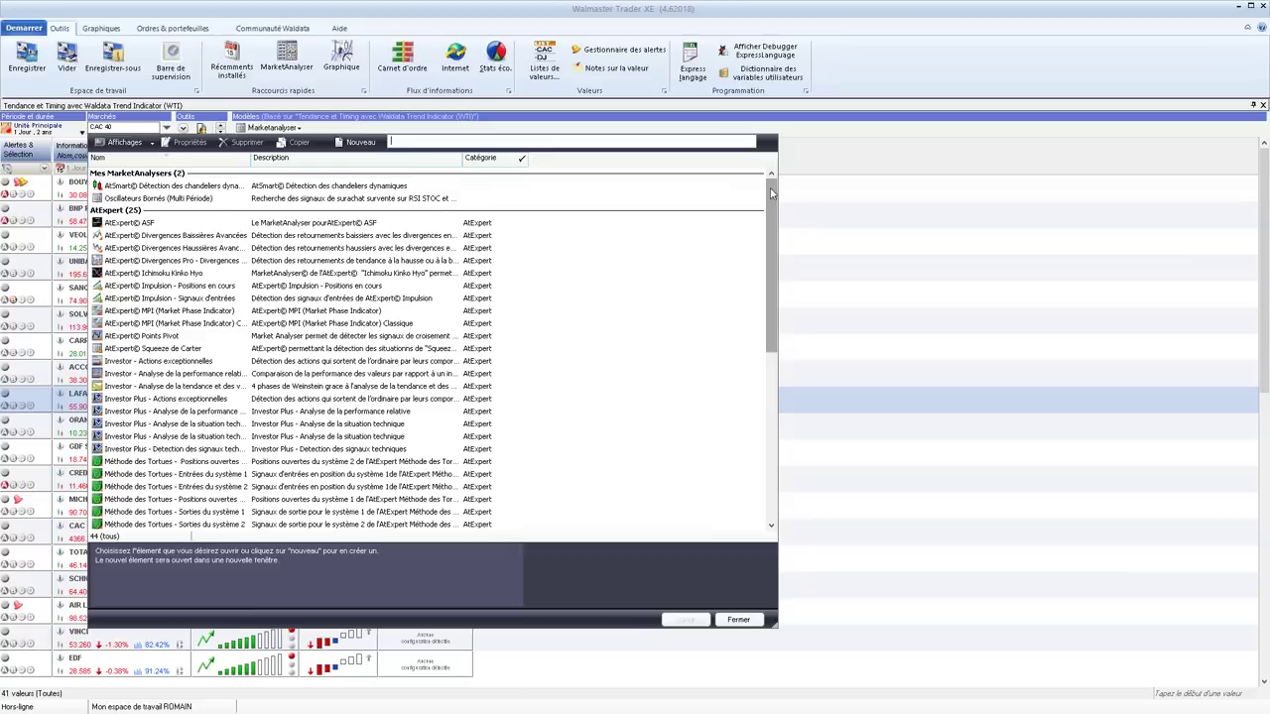
pyautogui.moveTo(775, 195); pyautogui.dragTo(775, 425)
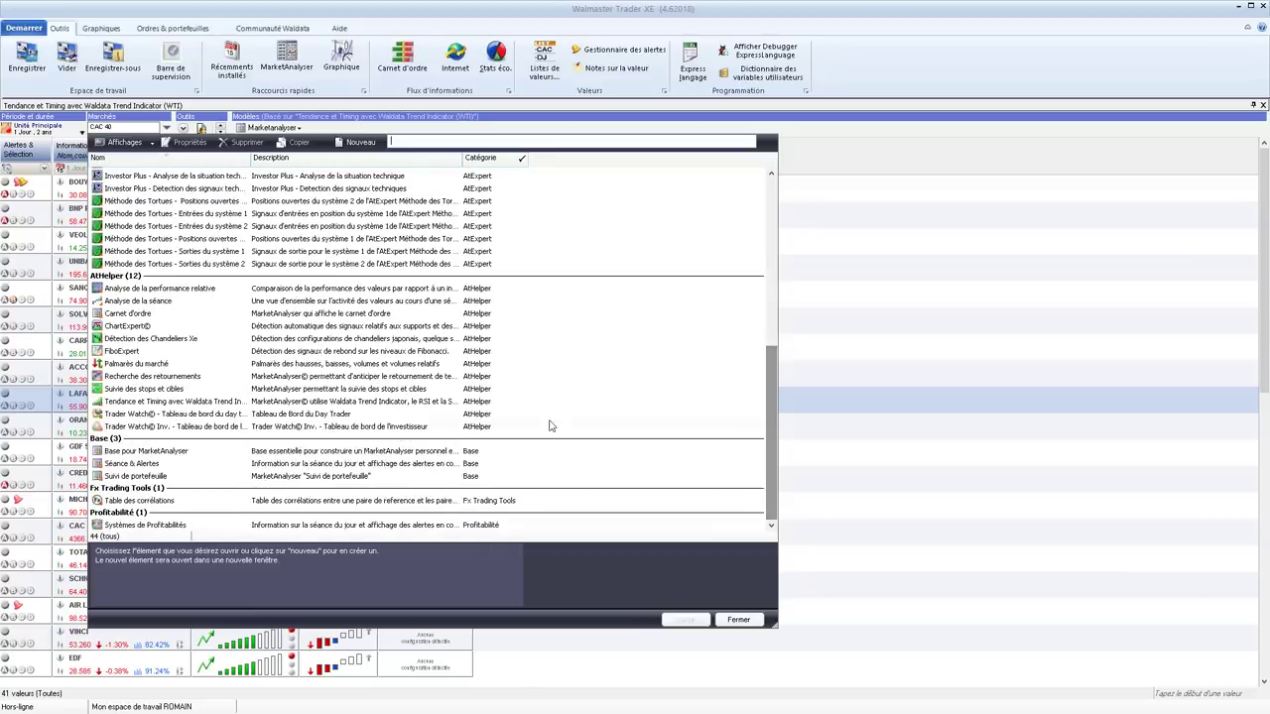
pyautogui.doubleClick(246, 403)
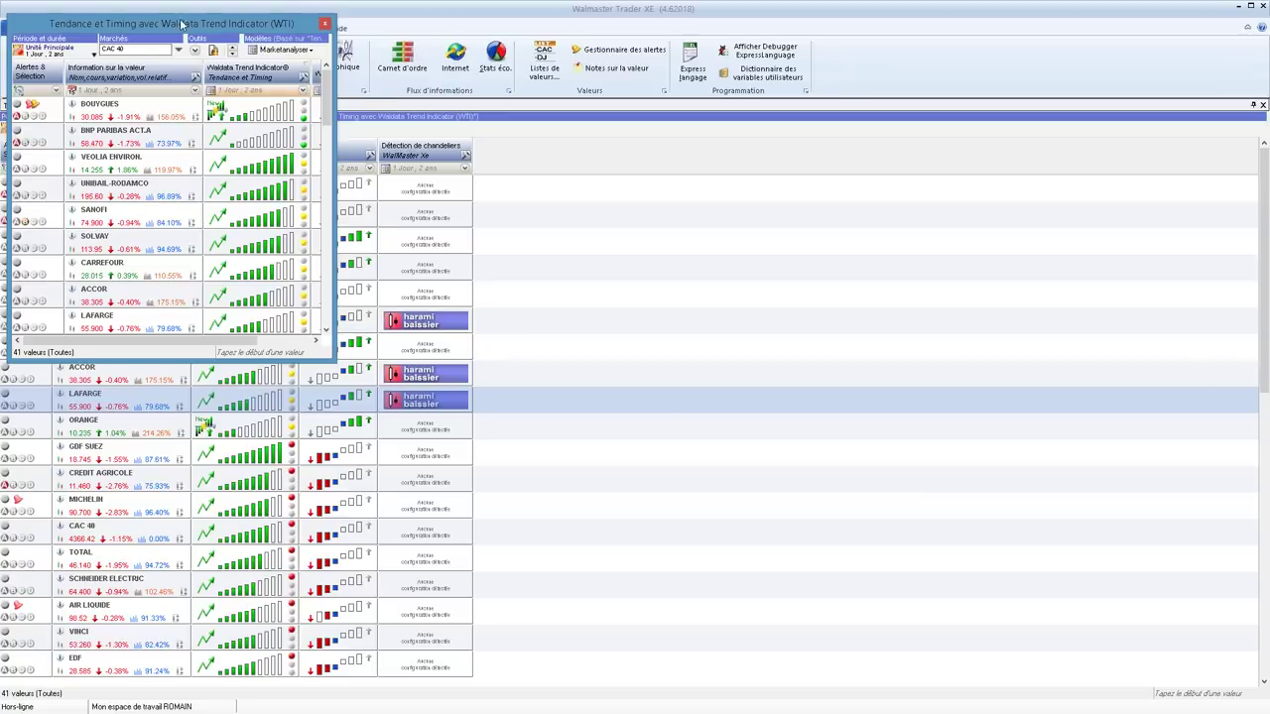
pyautogui.moveTo(180, 22); pyautogui.dragTo(637, 407)
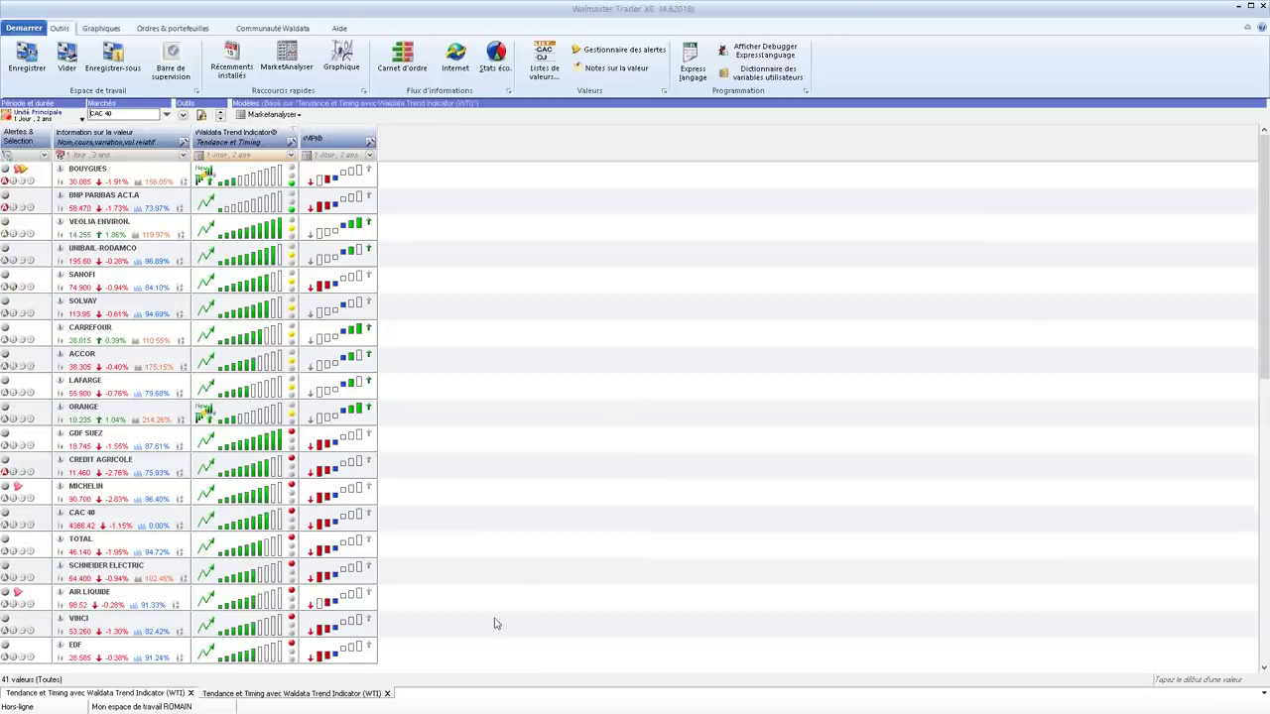
# Set the second MarketAnalyser's period and duration to Semaine, 1 an
pyautogui.click(168, 694)
pyautogui.click(56, 117)
pyautogui.moveTo(99, 354)
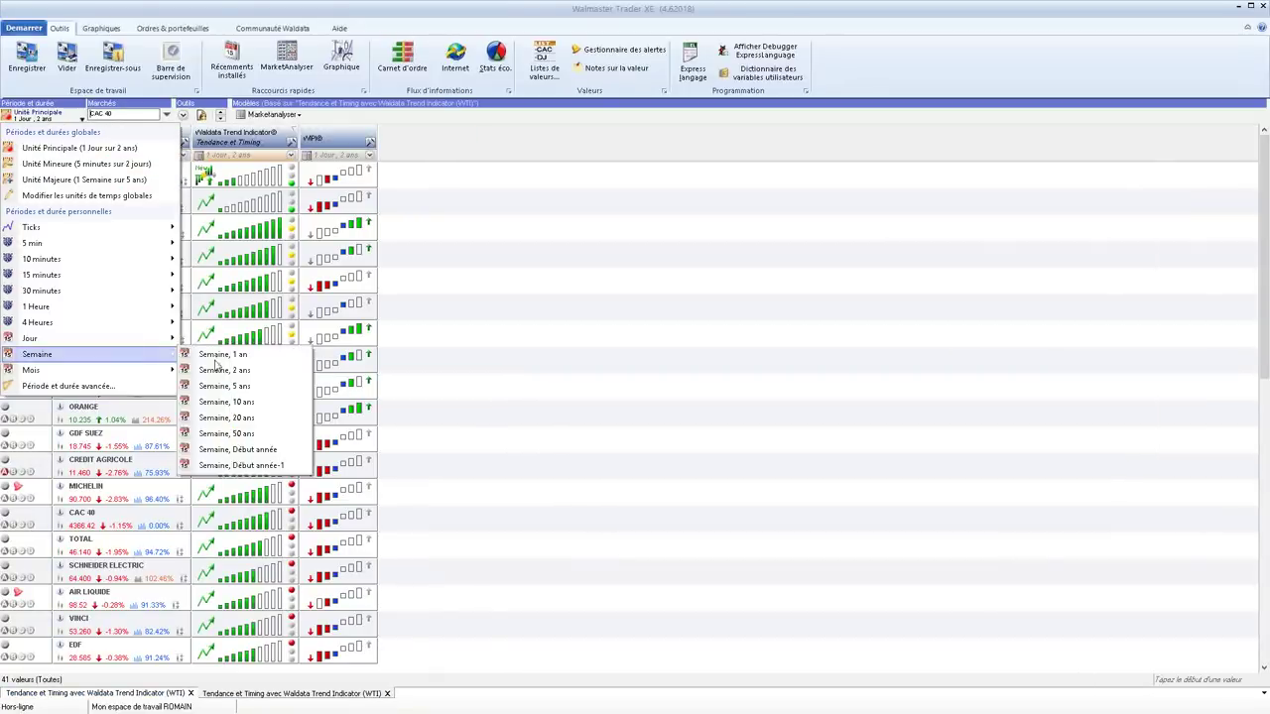
pyautogui.click(218, 362)
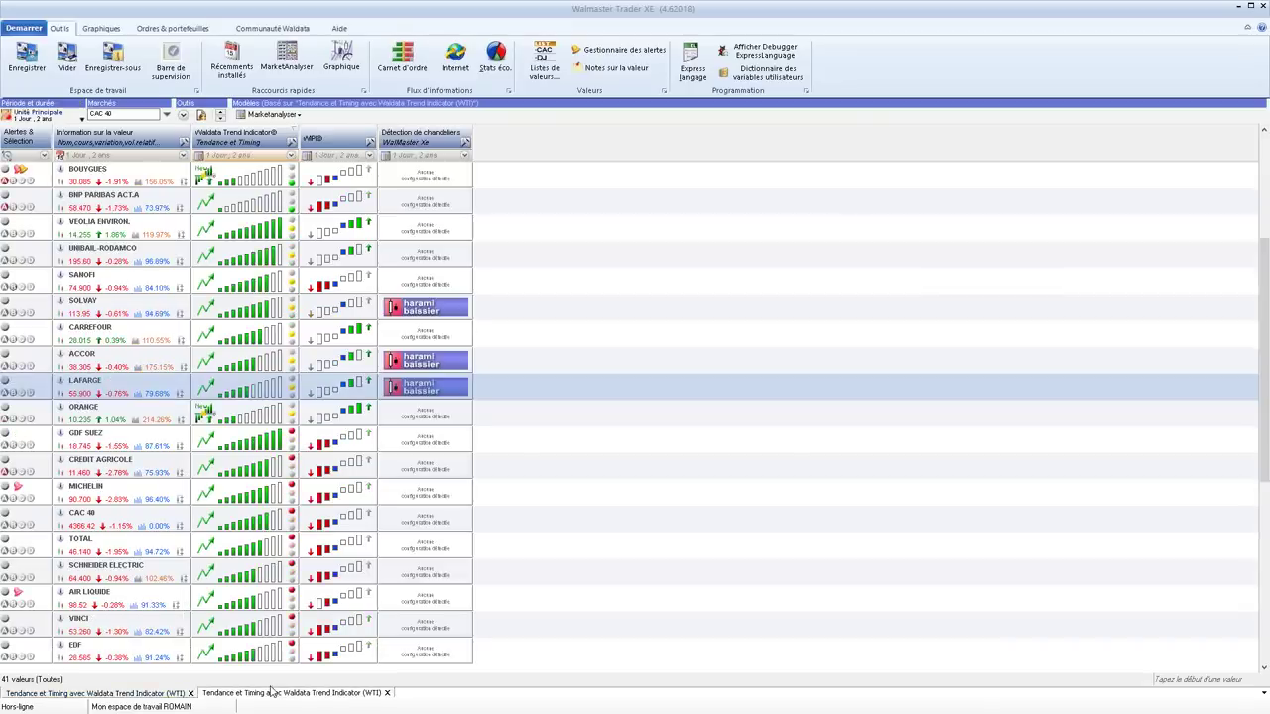
# Compare the daily and weekly MarketAnalysers by alternating between them
pyautogui.click(270, 693)
pyautogui.click(140, 694)
pyautogui.click(258, 693)
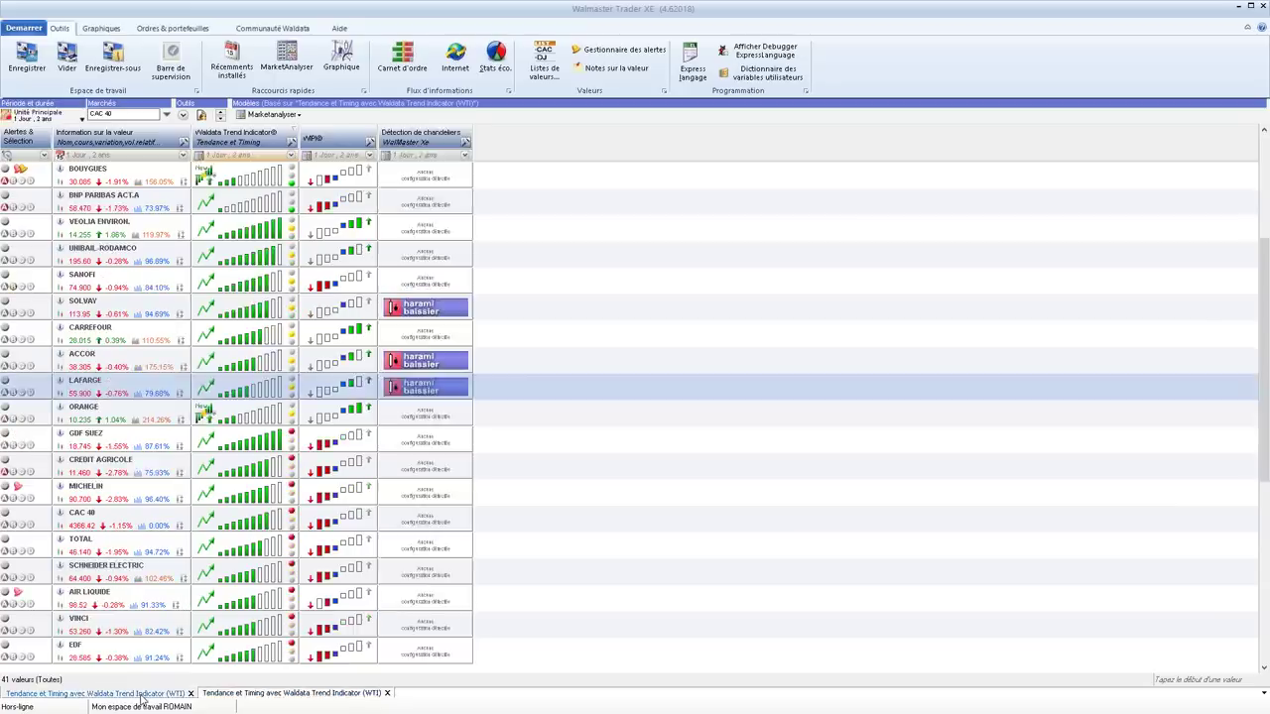
pyautogui.click(228, 693)
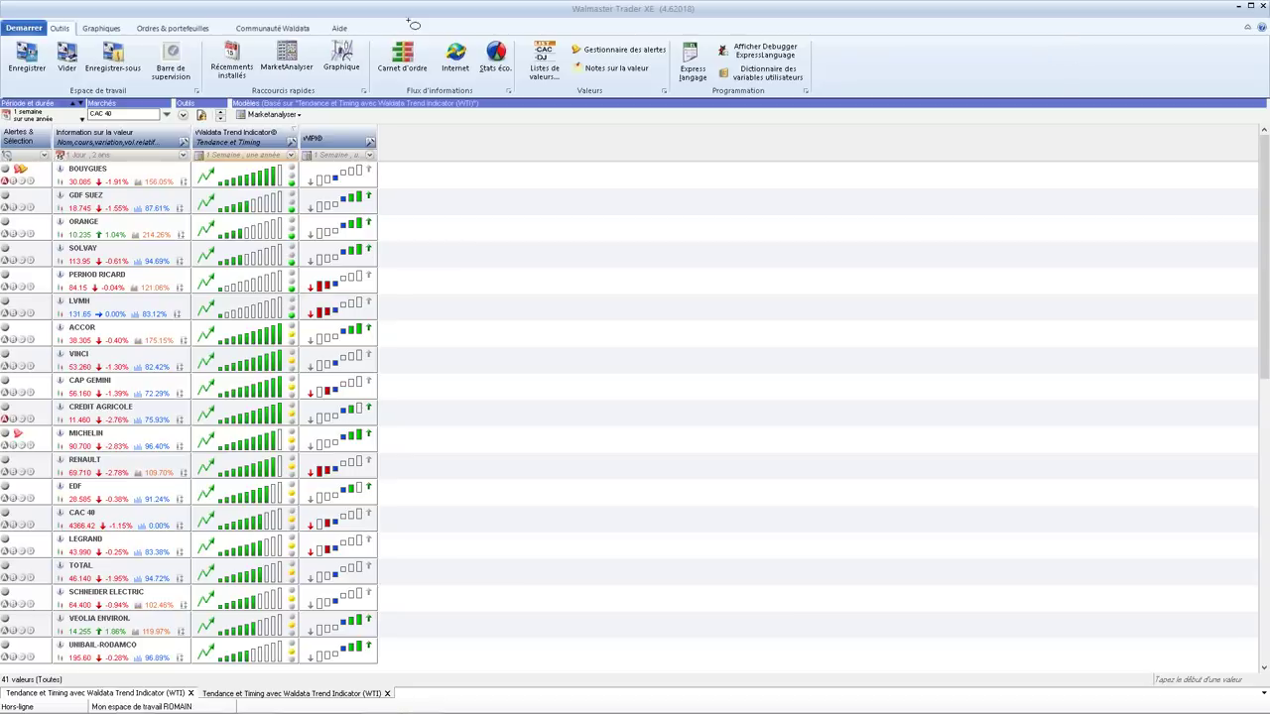
pyautogui.moveTo(260, 33); pyautogui.dragTo(264, 35)
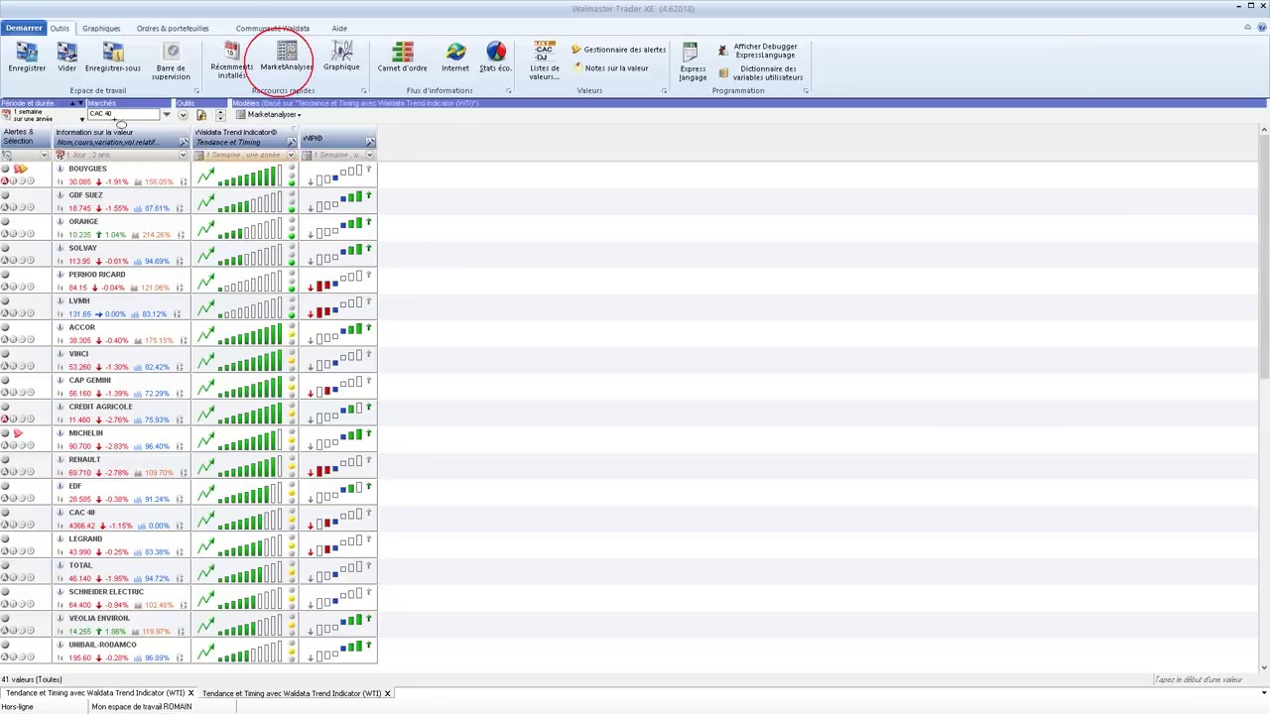
pyautogui.moveTo(61, 78)
pyautogui.mouseDown()
pyautogui.moveTo(149, 131)
pyautogui.moveTo(190, 139)
pyautogui.mouseUp()
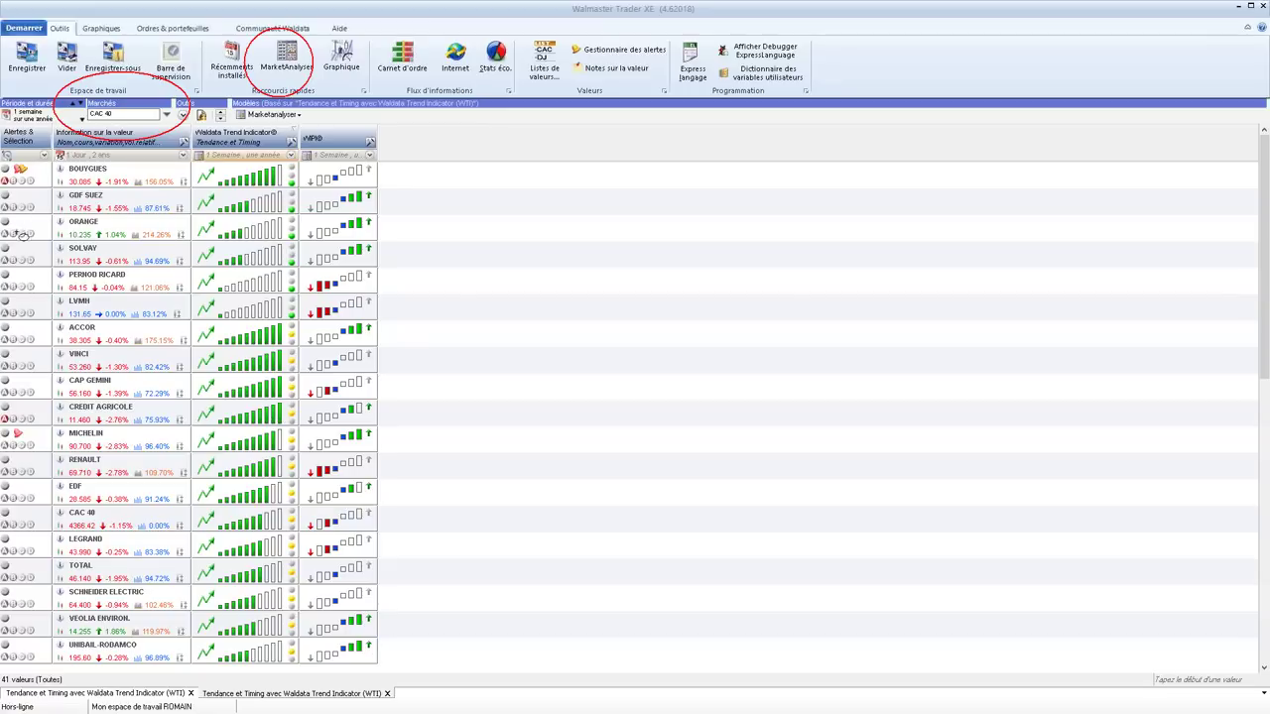
pyautogui.moveTo(8, 232)
pyautogui.mouseDown()
pyautogui.moveTo(40, 244)
pyautogui.moveTo(36, 228)
pyautogui.mouseUp()
pyautogui.moveTo(17, 310); pyautogui.dragTo(12, 295)
pyautogui.moveTo(195, 102)
pyautogui.mouseDown()
pyautogui.moveTo(184, 123)
pyautogui.moveTo(212, 105)
pyautogui.mouseUp()
pyautogui.press('Escape')
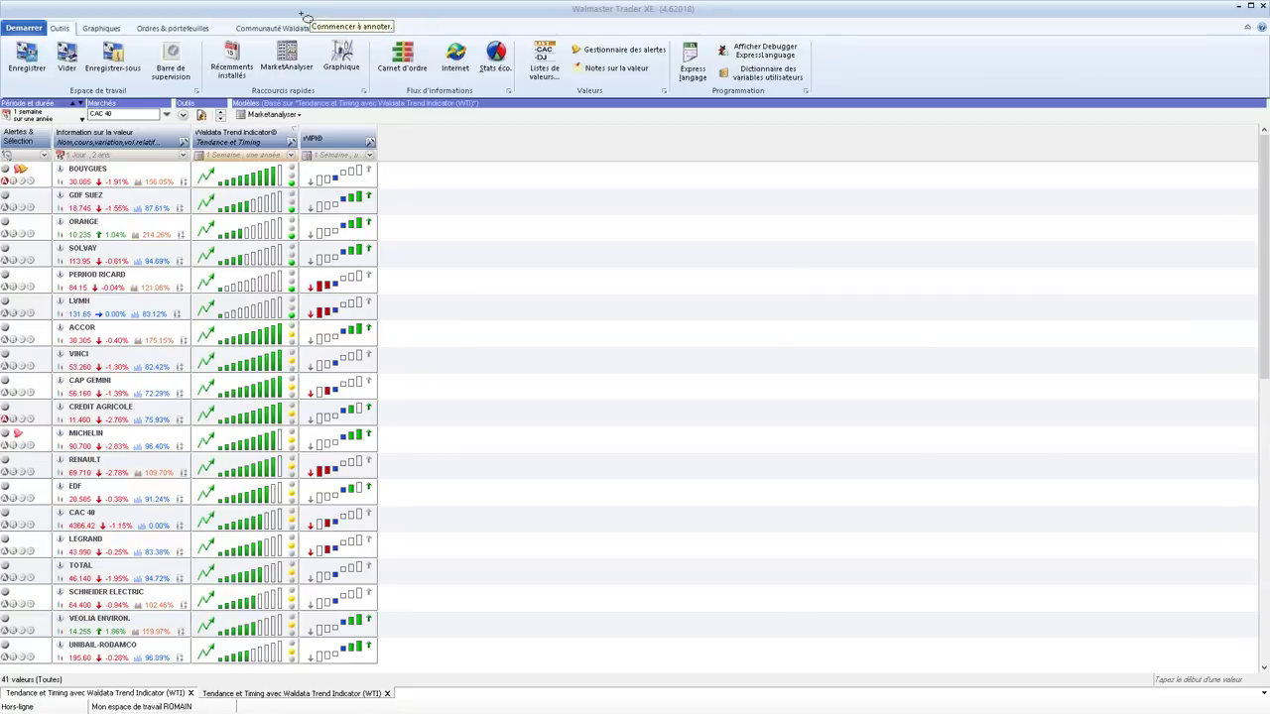
pyautogui.moveTo(303, 15); pyautogui.dragTo(389, 114)
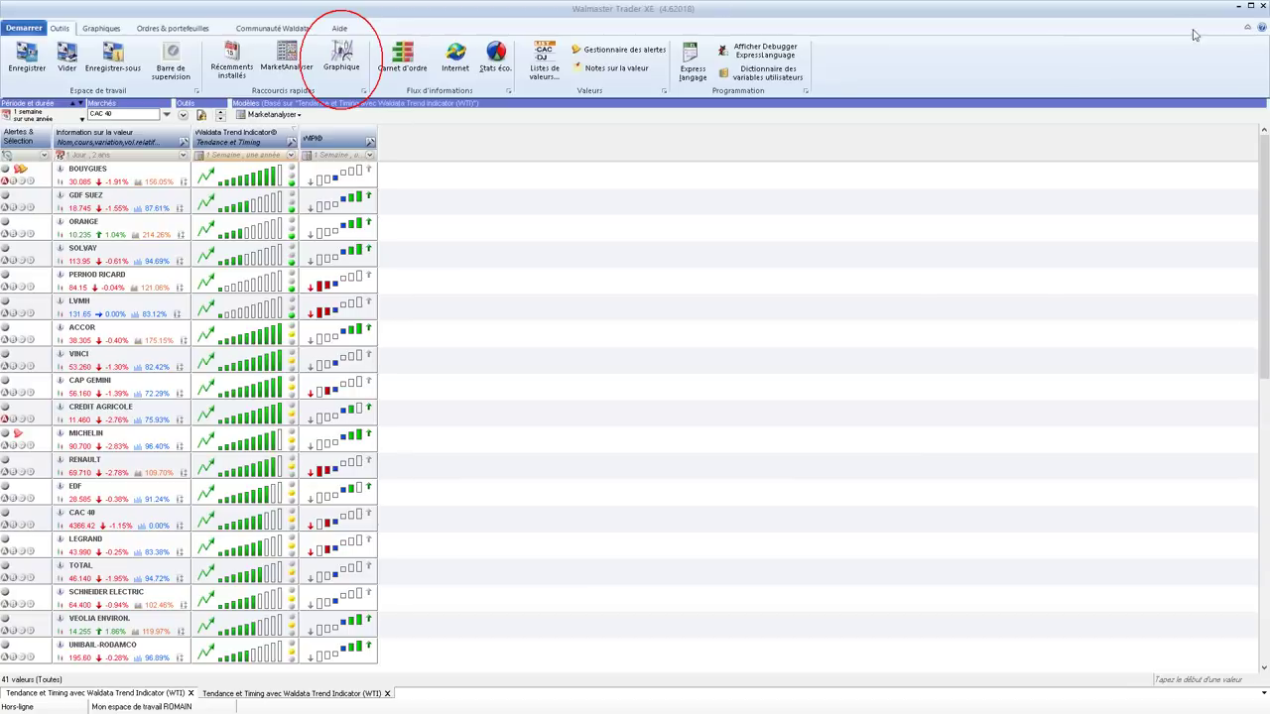
# Open a new chart from the "Graphique de base" model in the Analyse Technique category
pyautogui.click(340, 58)
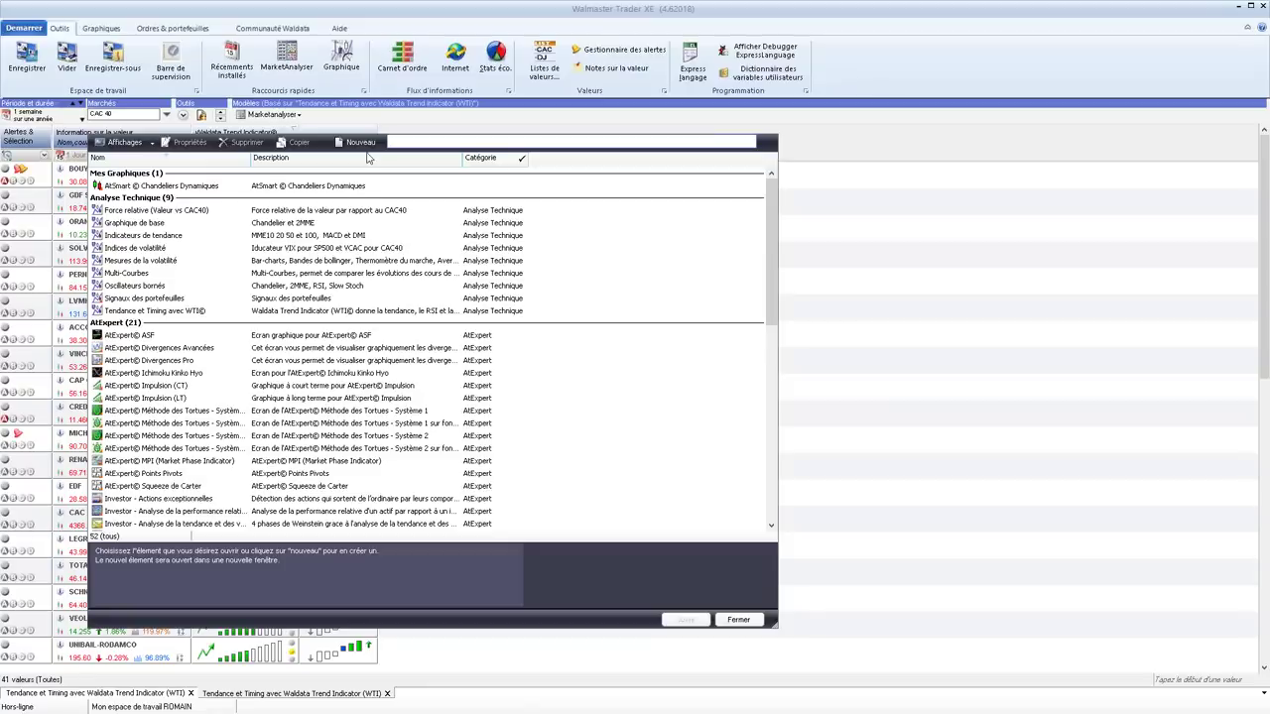
pyautogui.click(166, 224)
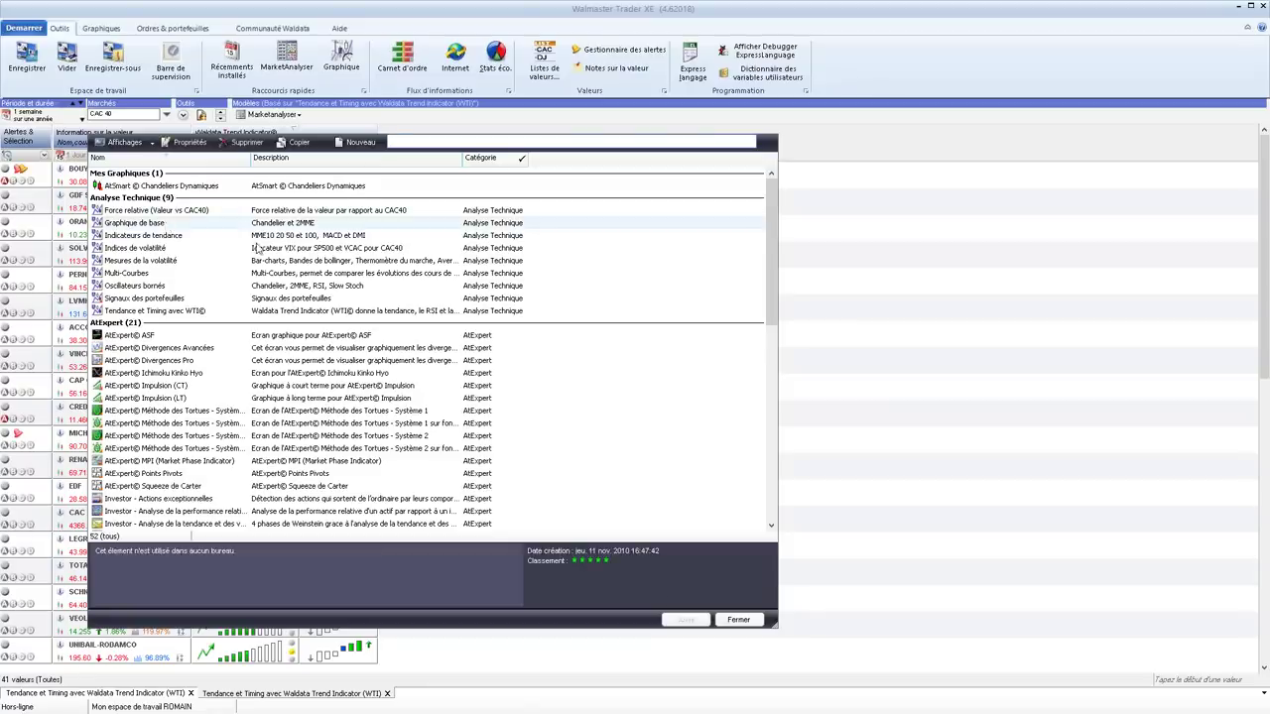
pyautogui.click(682, 621)
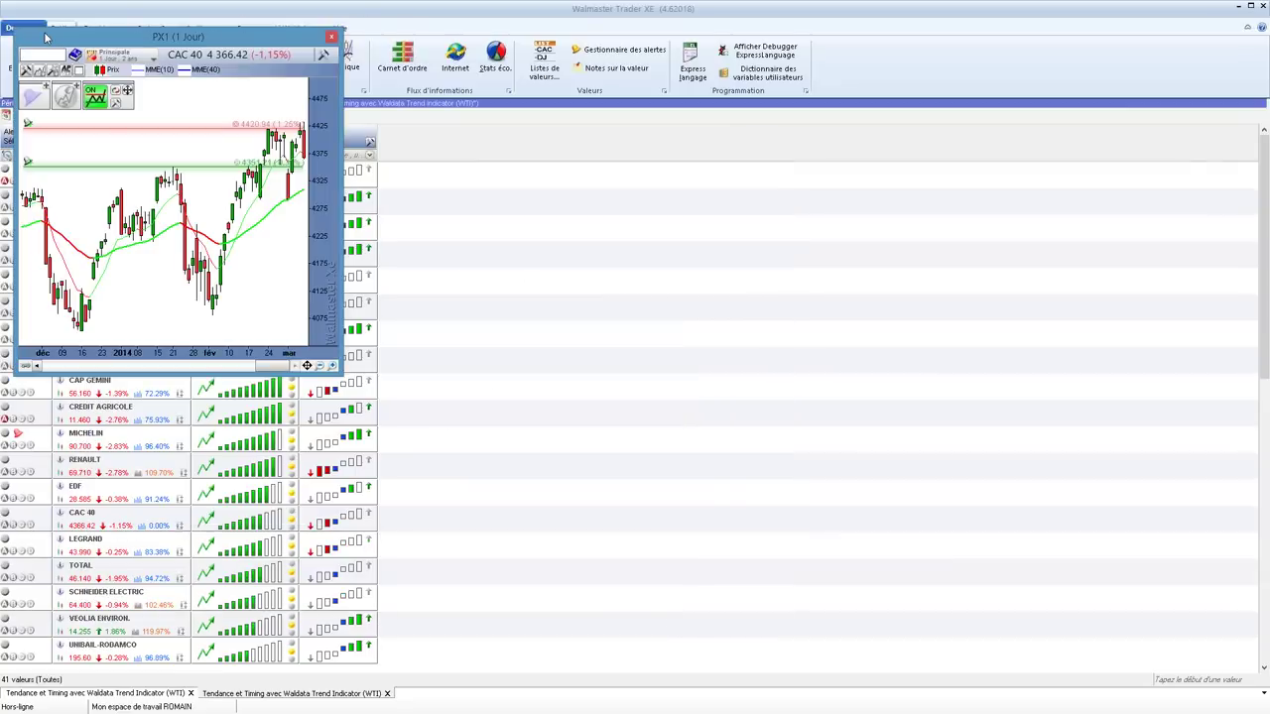
# Dock the new CAC 40 chart to the right of the MarketAnalysers and widen it to fill most of the workspace
pyautogui.moveTo(45, 37); pyautogui.dragTo(663, 395)
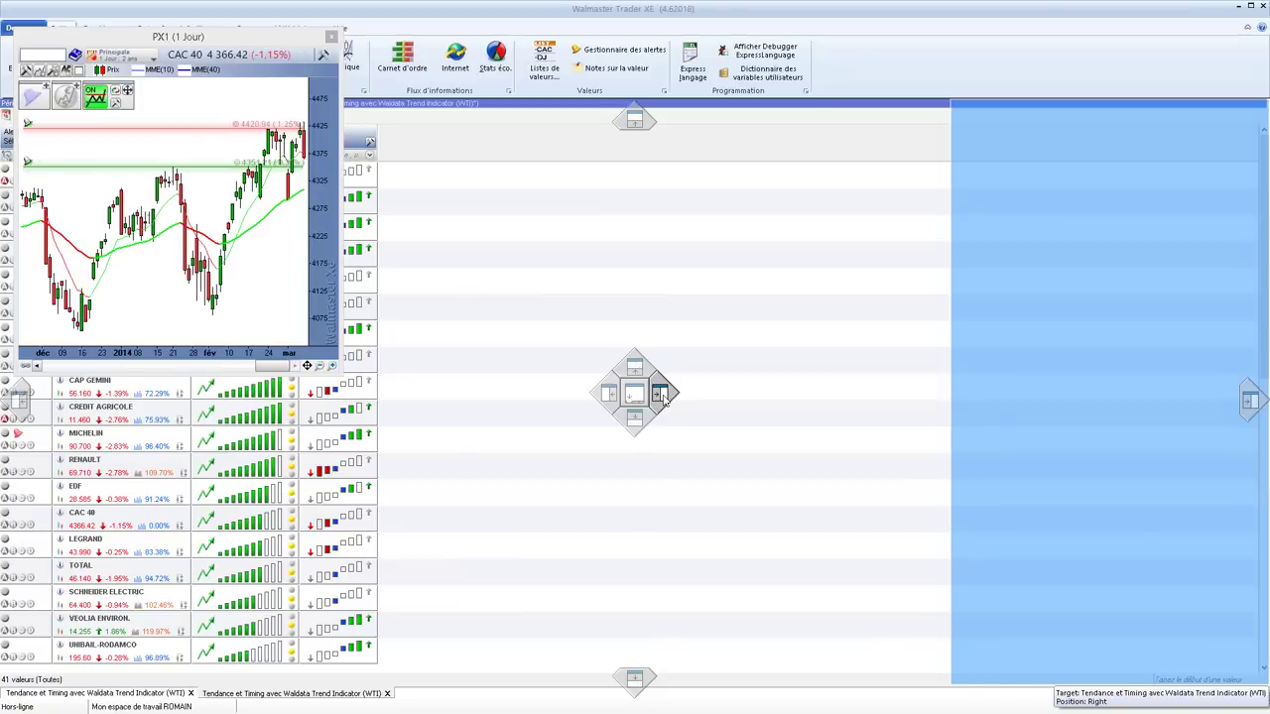
pyautogui.moveTo(663, 395); pyautogui.dragTo(663, 395)
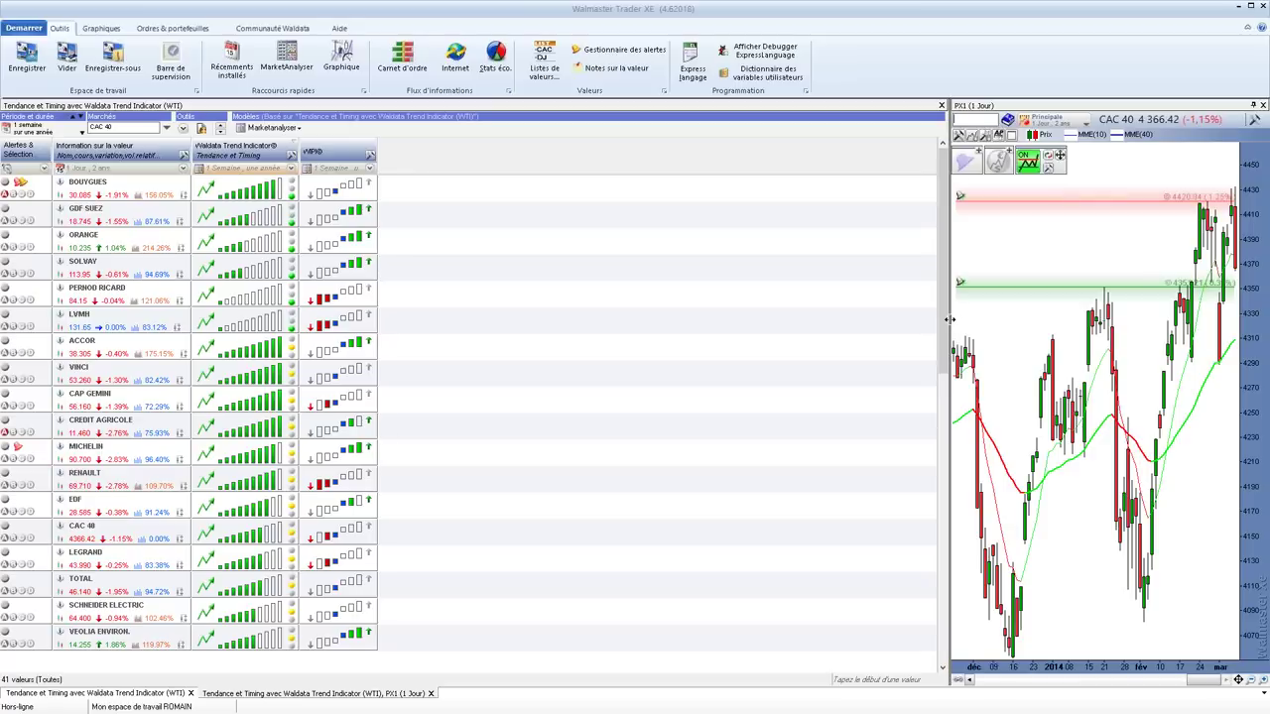
pyautogui.moveTo(947, 320); pyautogui.dragTo(399, 349)
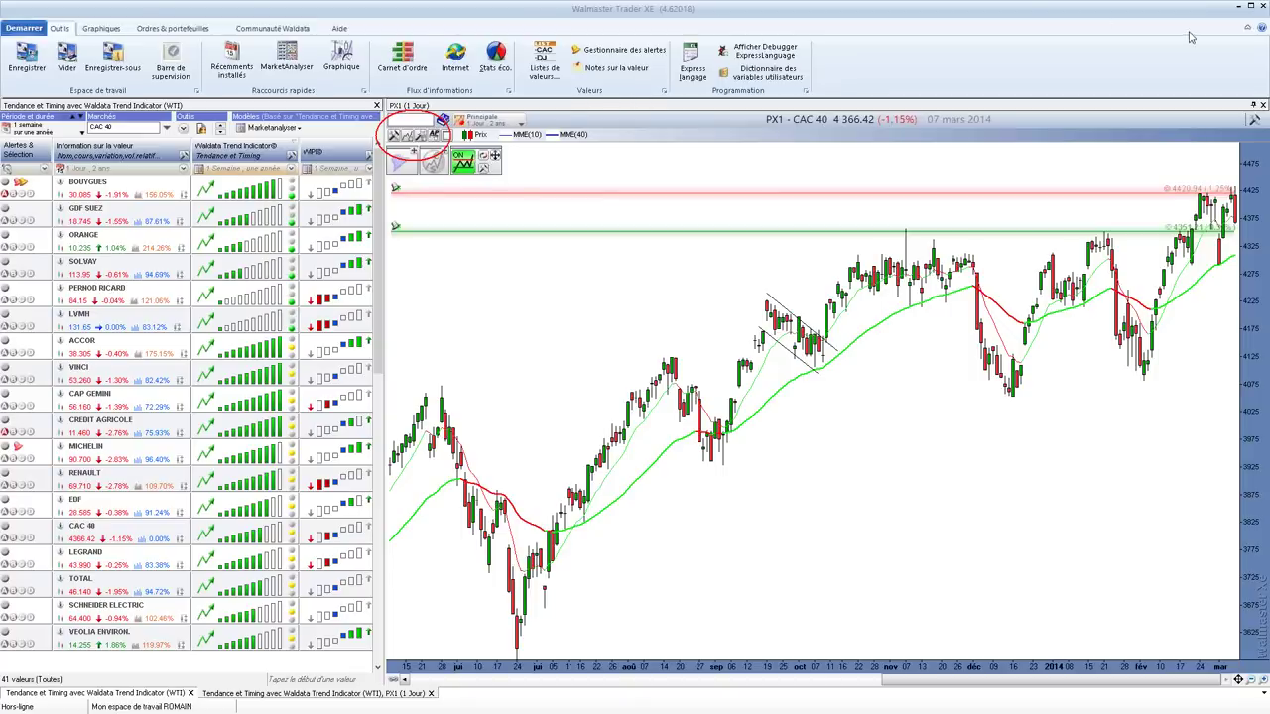
# Search the indicators for "bande" and add Bandes de Bollinger to the chart's price zone
pyautogui.click(404, 135)
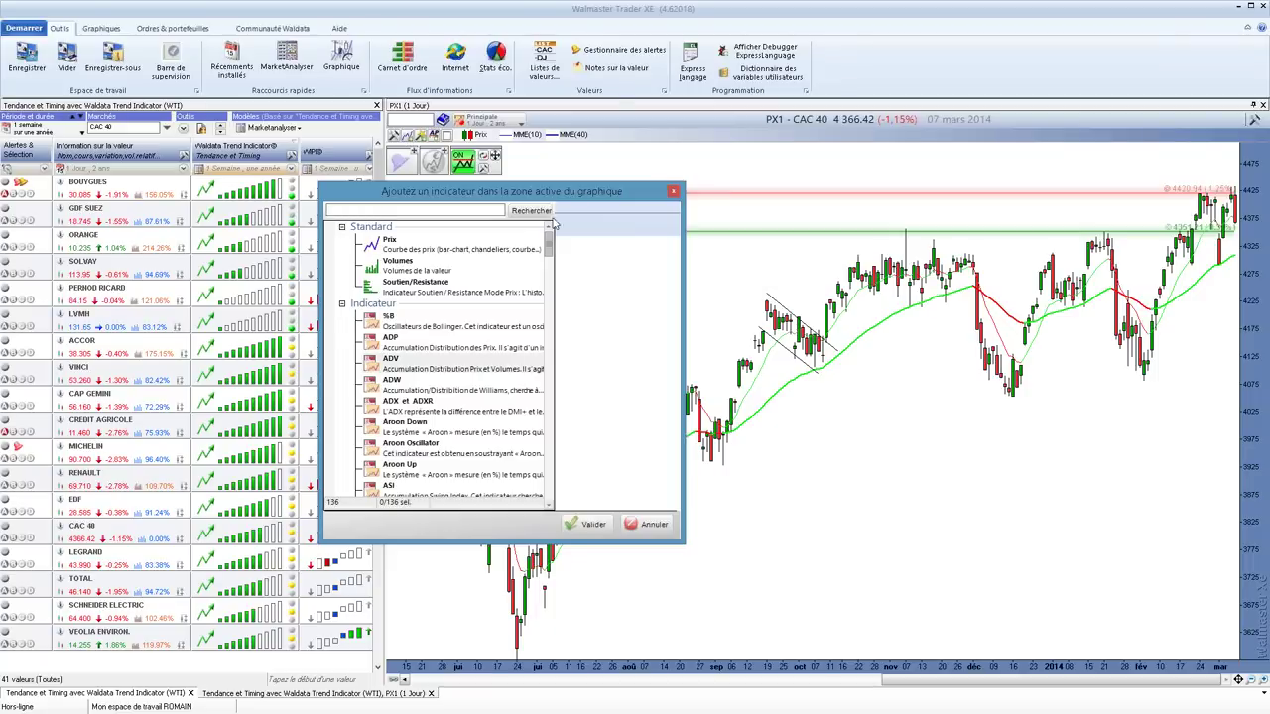
pyautogui.moveTo(548, 238)
pyautogui.mouseDown()
pyautogui.moveTo(549, 466)
pyautogui.moveTo(548, 233)
pyautogui.mouseUp()
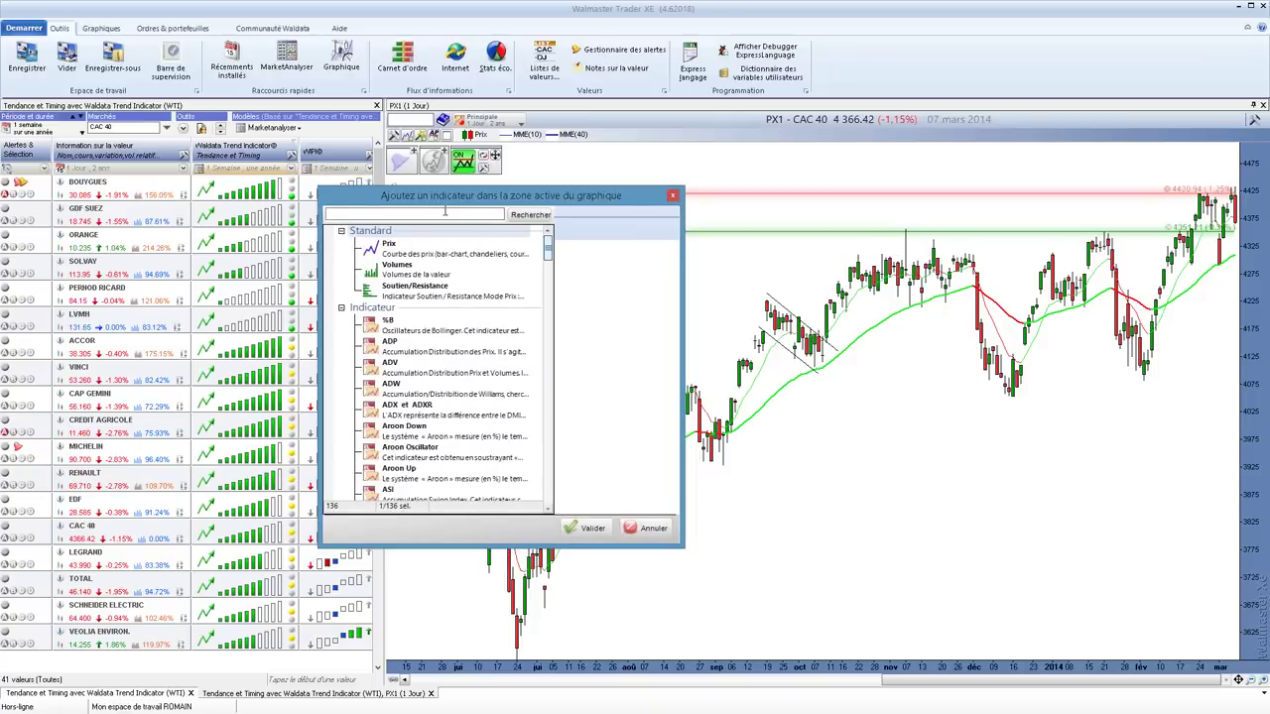
pyautogui.press('Return')
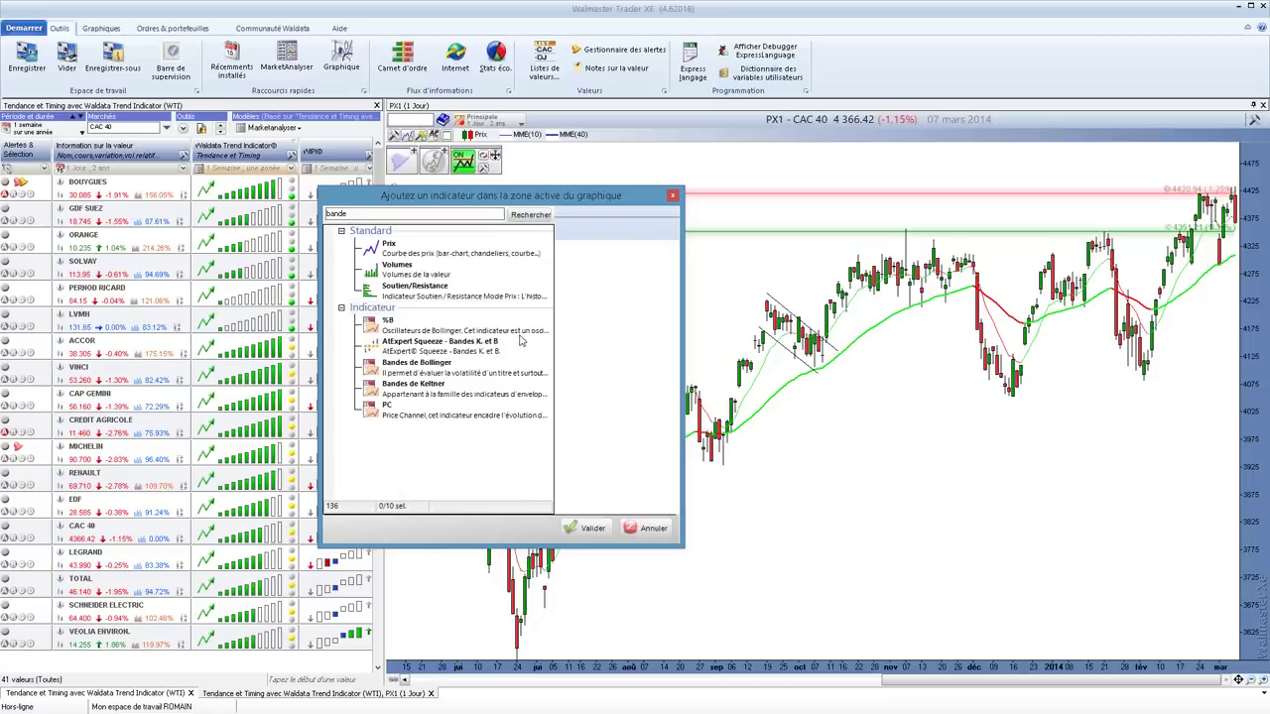
pyautogui.click(437, 363)
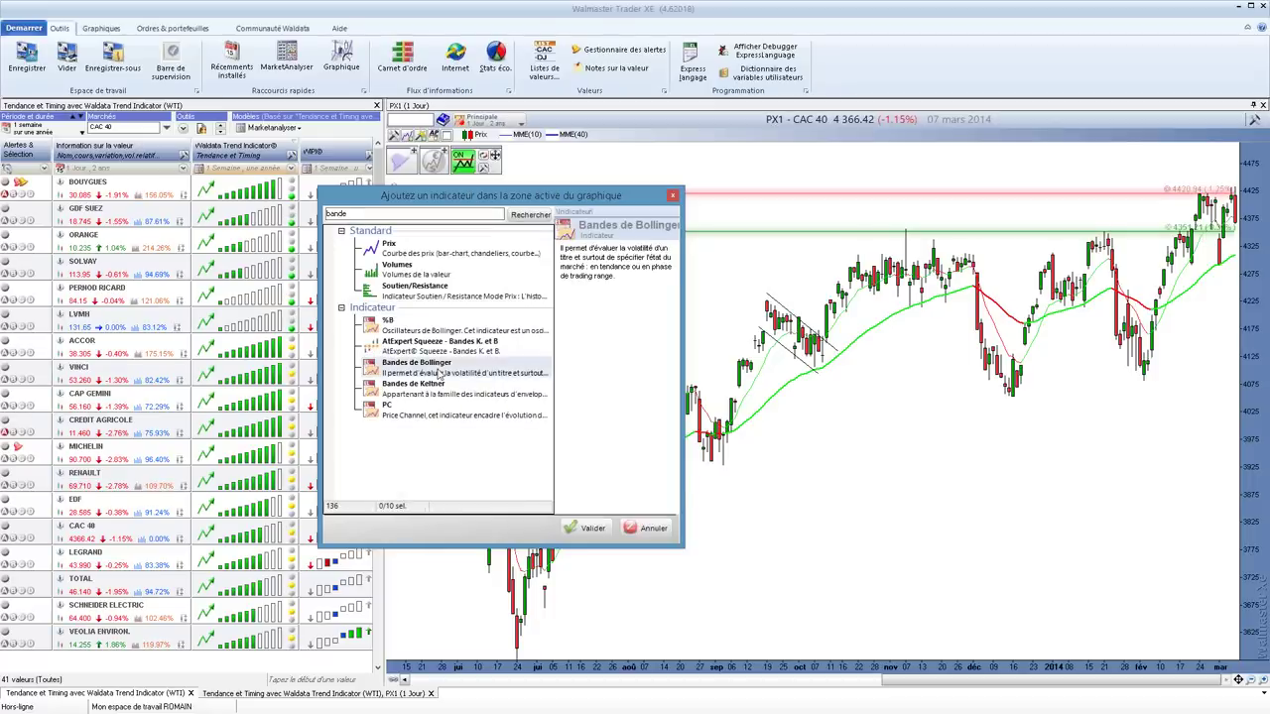
pyautogui.click(585, 528)
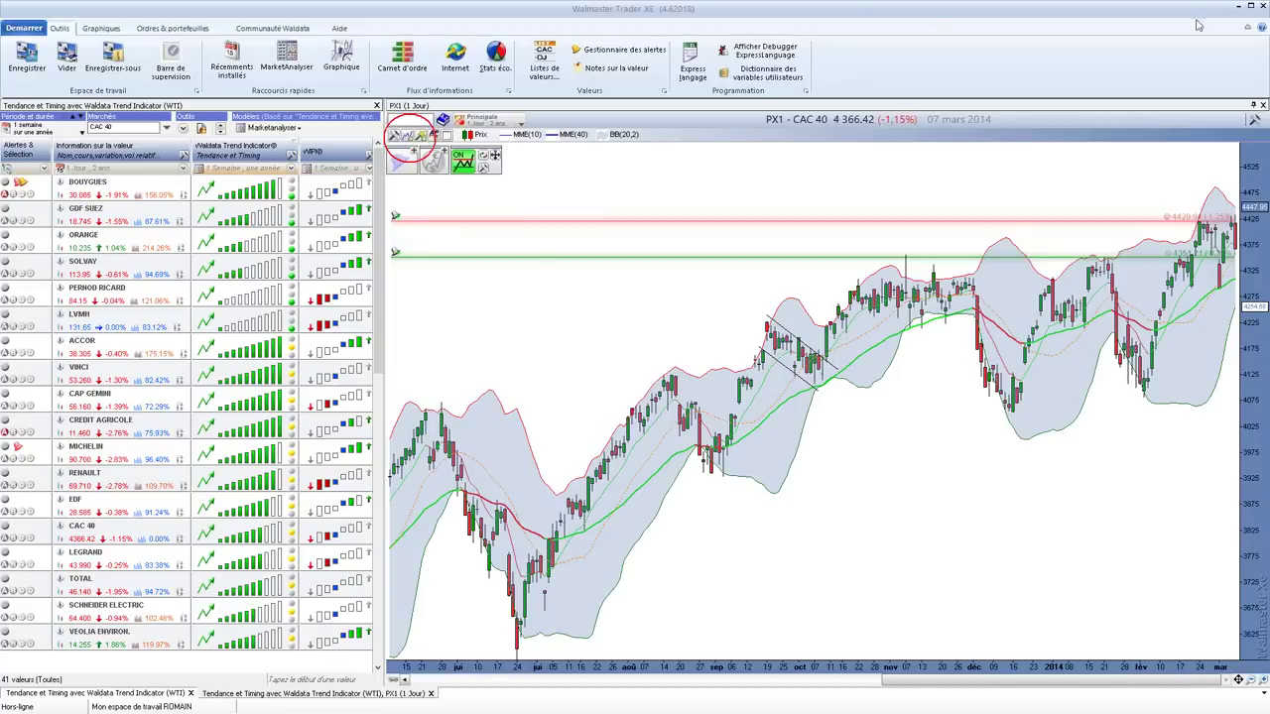
pyautogui.click(432, 162)
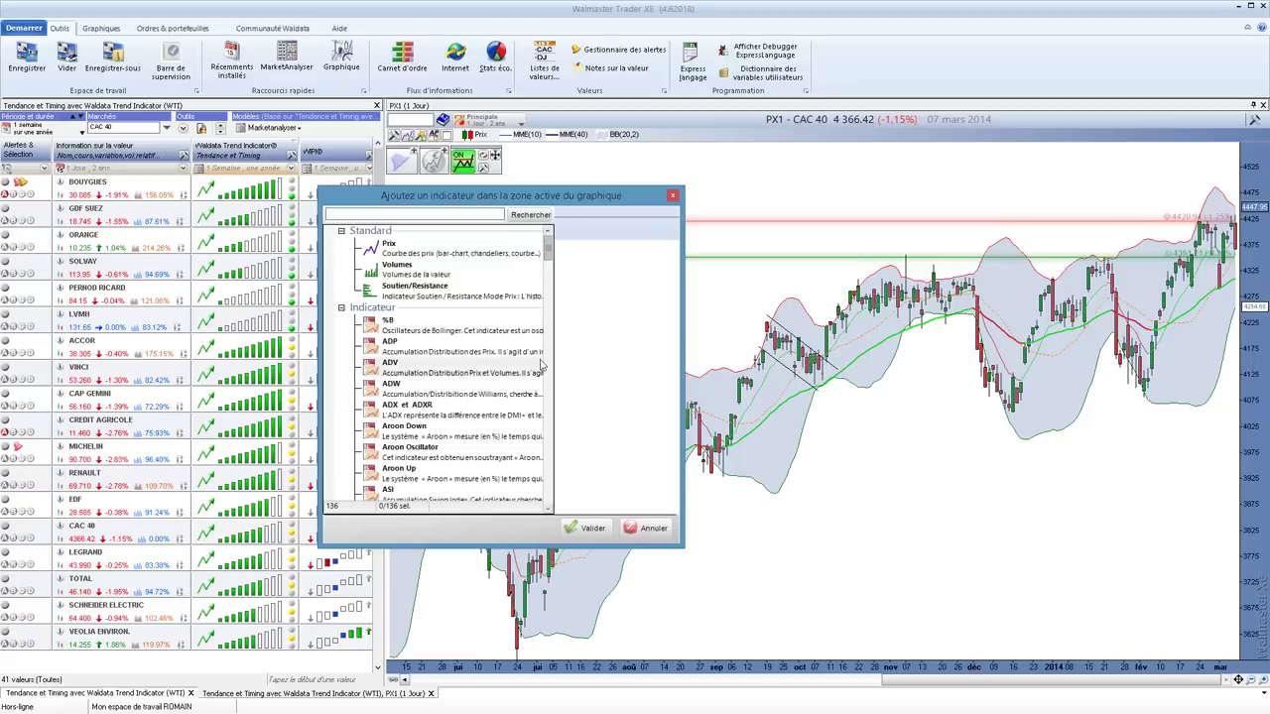
pyautogui.scroll(-5, 551, 263)
pyautogui.scroll(1, 546, 275)
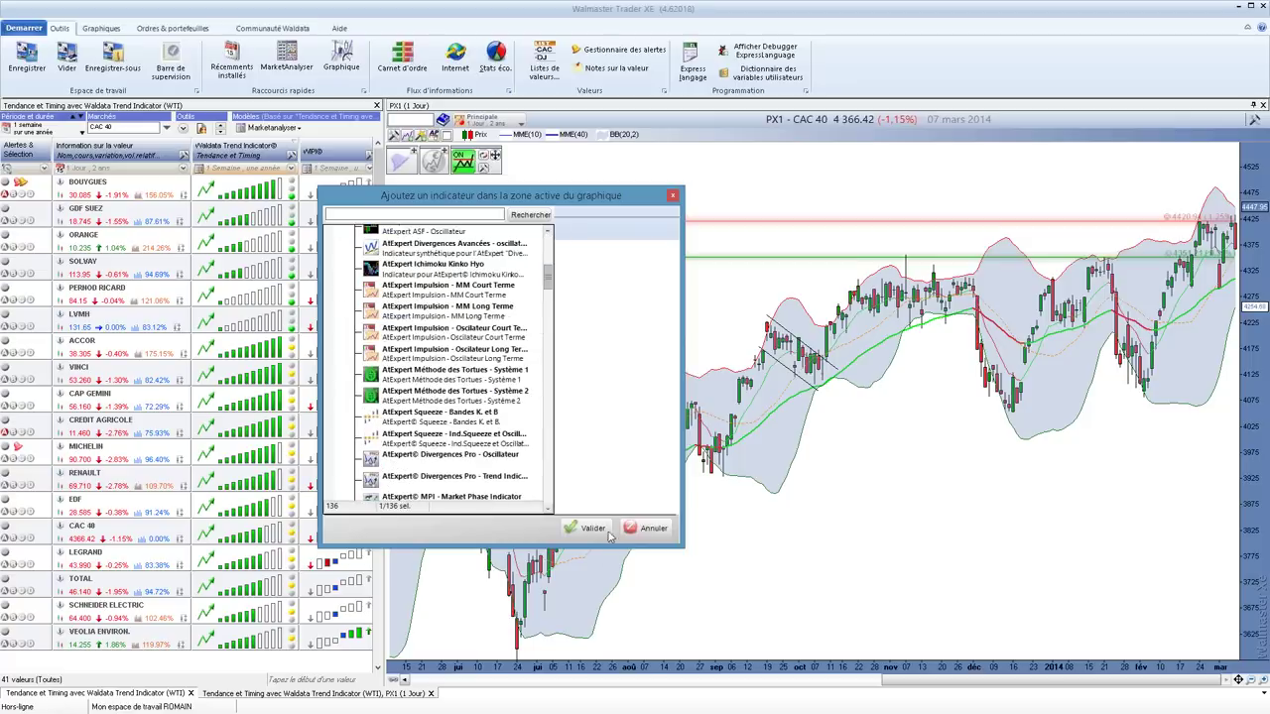
pyautogui.click(592, 528)
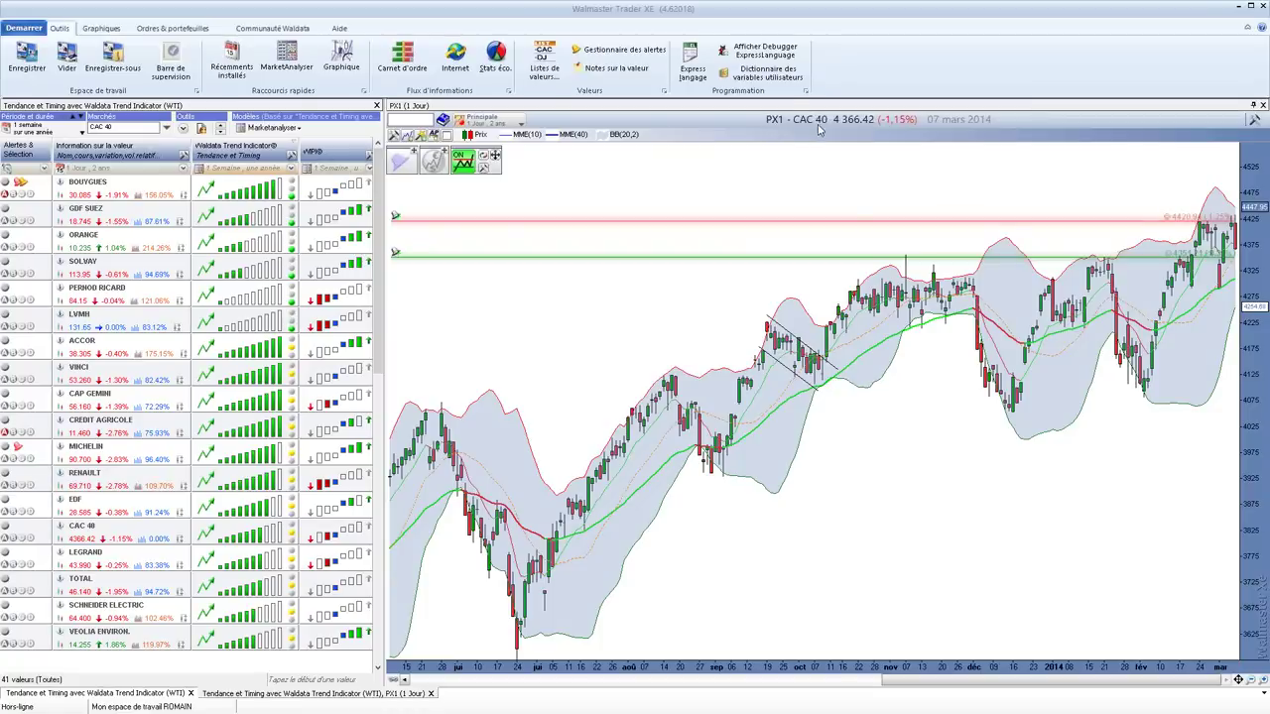
# Add the RSI indicator in a new zone below the prices and reduce that zone's height to enlarge the price zone
pyautogui.click(700, 117)
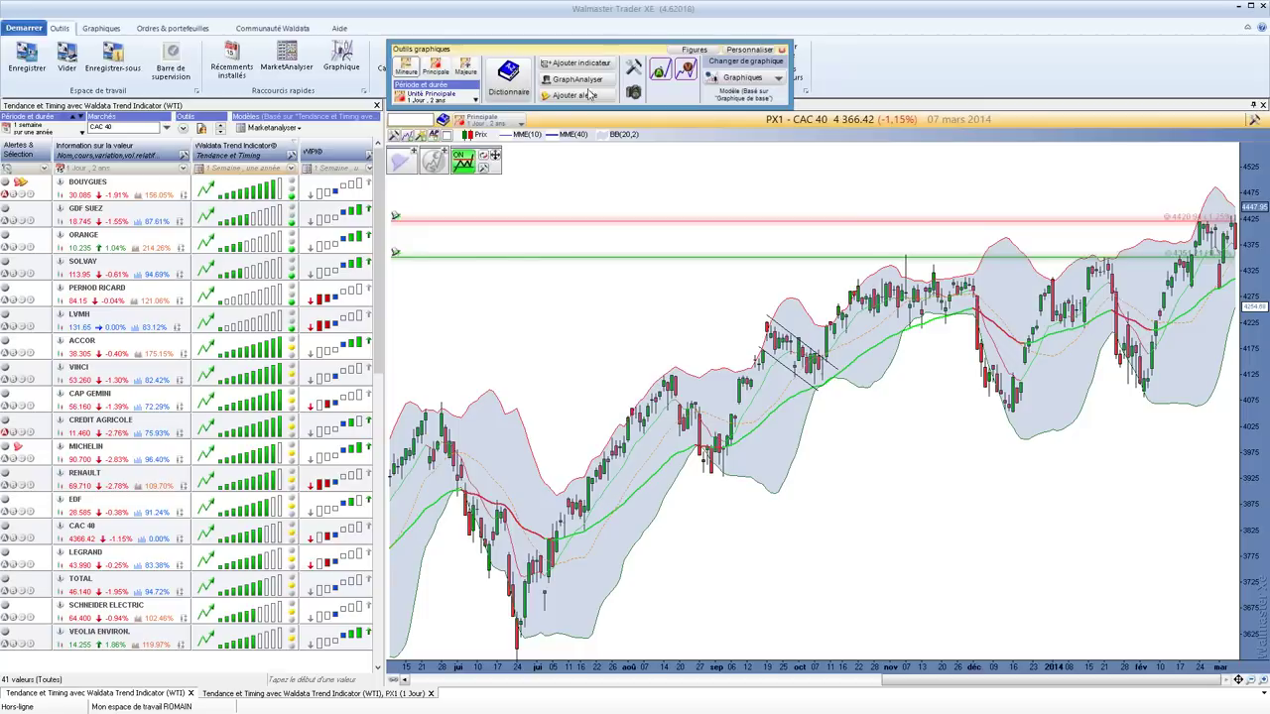
pyautogui.click(581, 64)
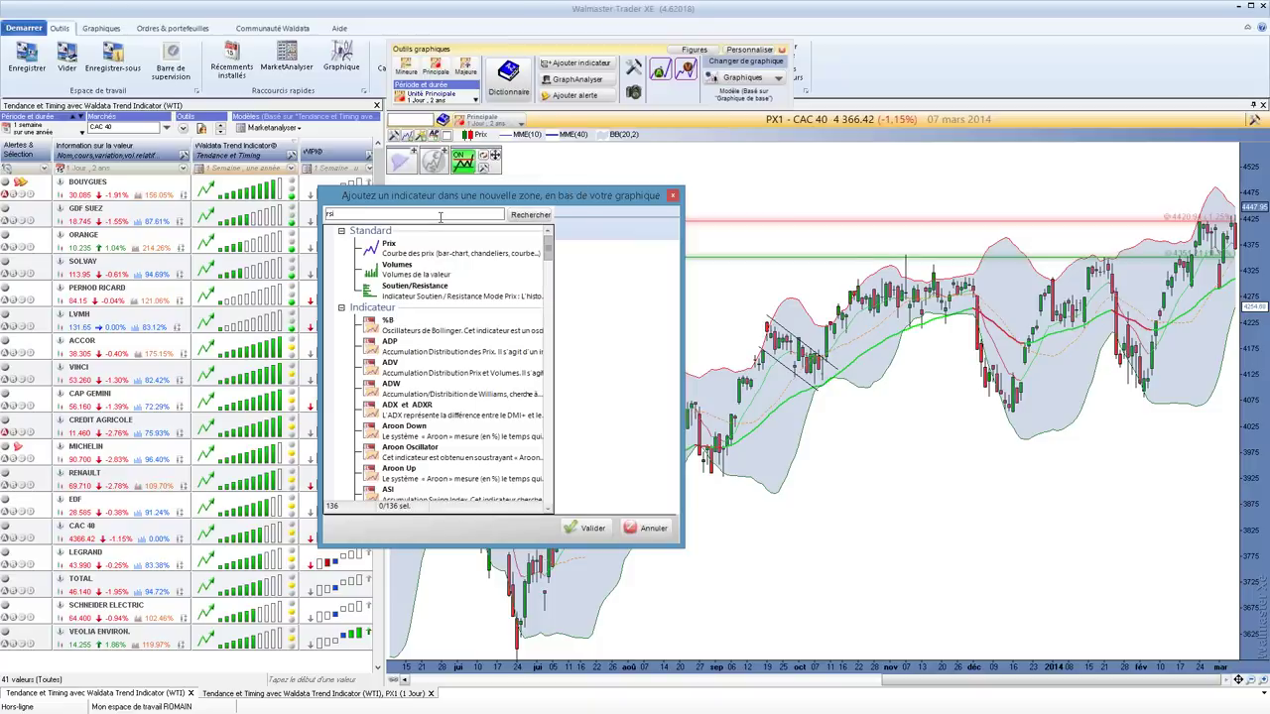
pyautogui.write('rsi')
pyautogui.press('Return')
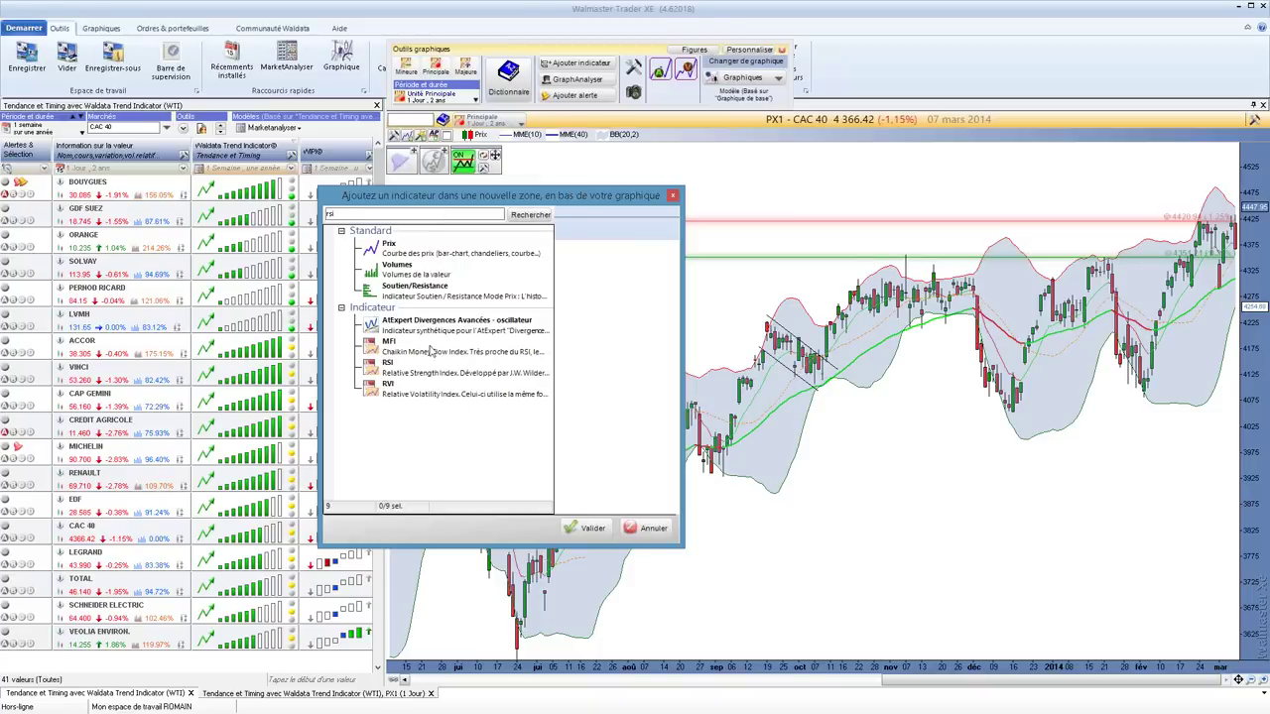
pyautogui.click(426, 365)
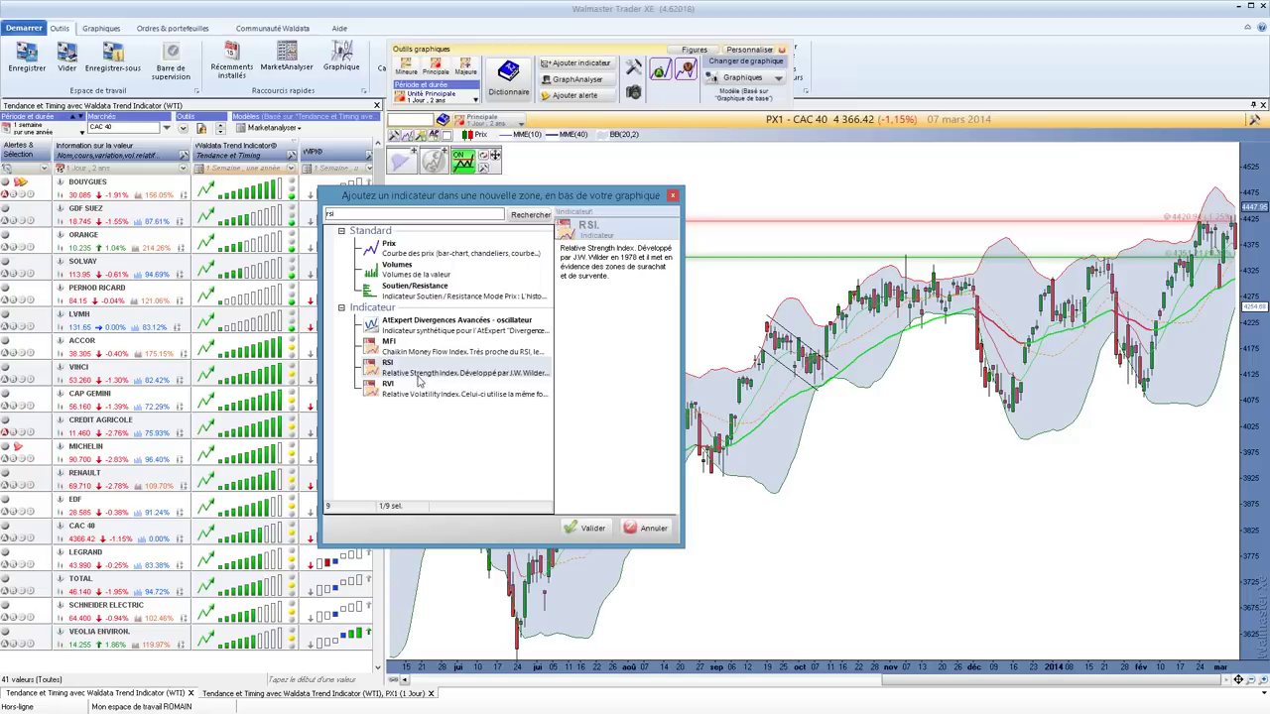
pyautogui.click(588, 528)
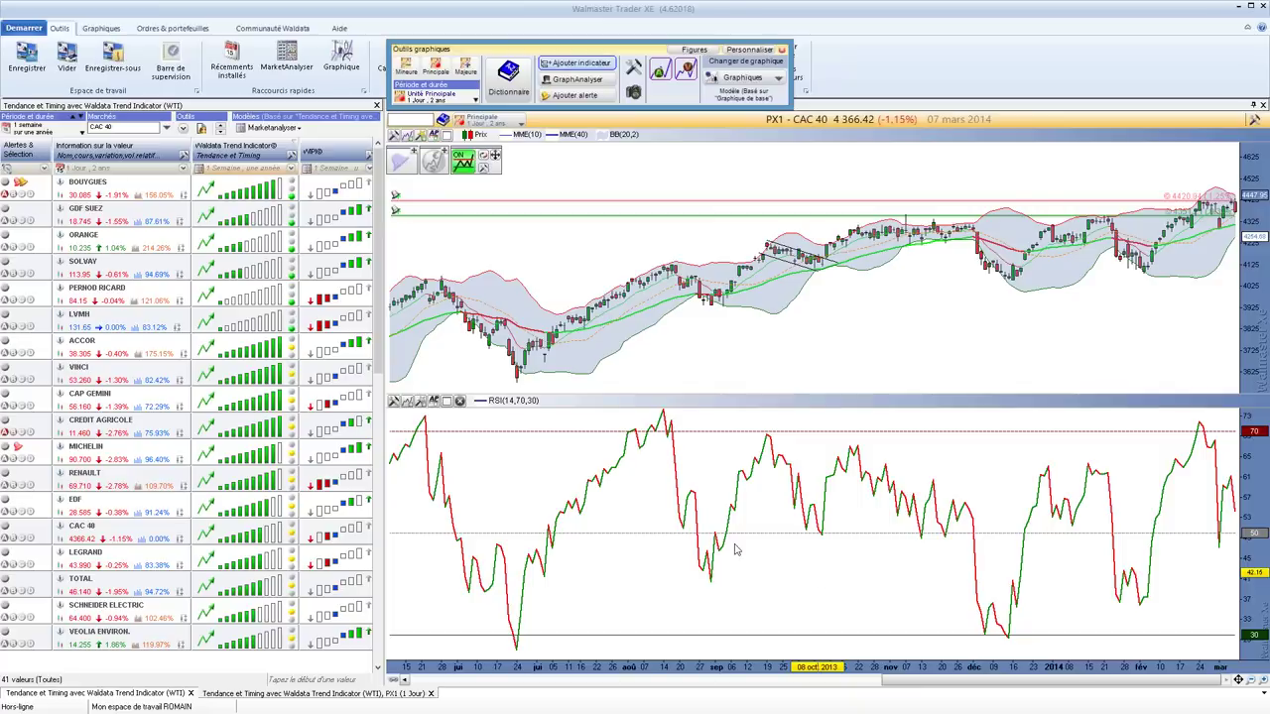
pyautogui.click(782, 50)
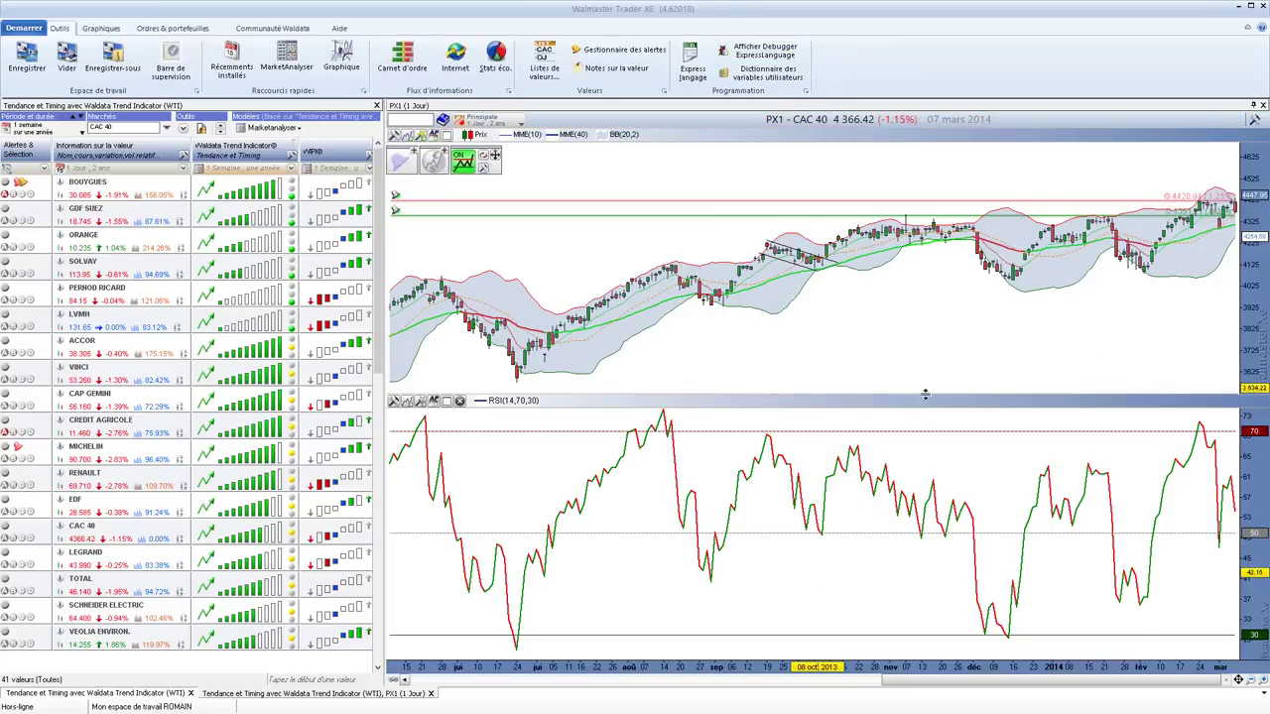
pyautogui.moveTo(924, 394); pyautogui.dragTo(955, 535)
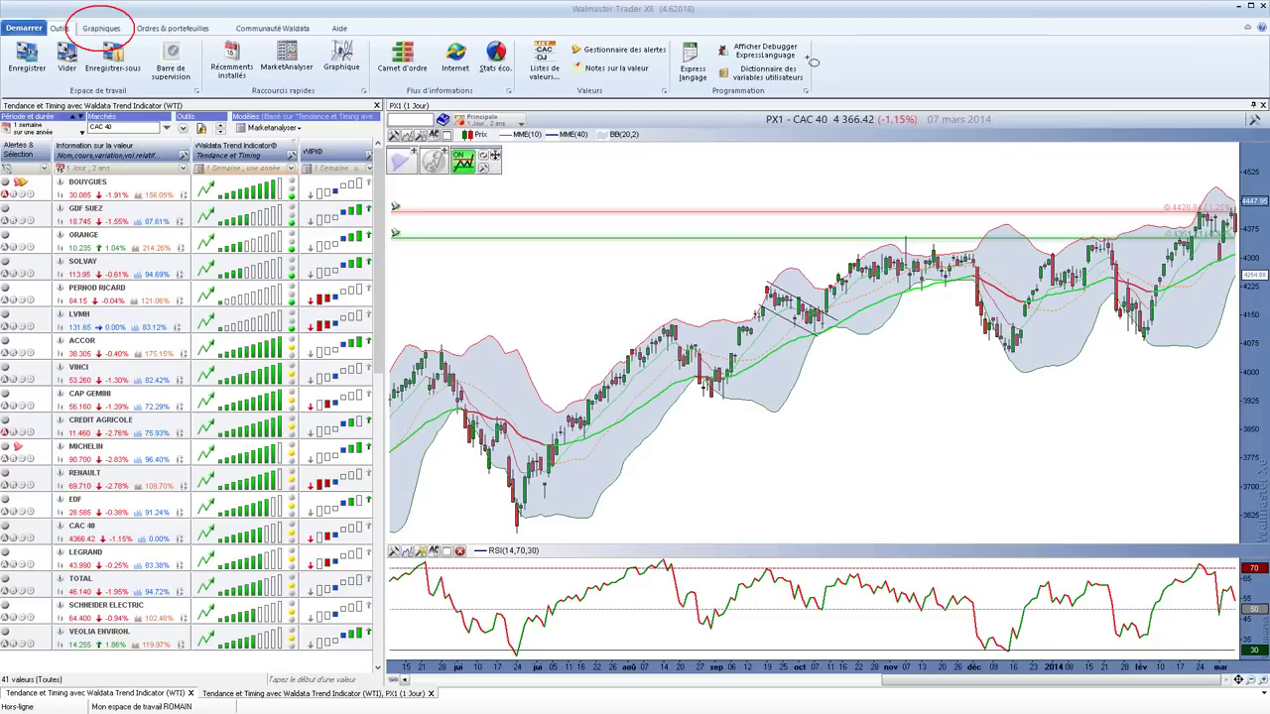
# Draw a rising free line in the empty area below the prices and a horizontal line at about 4270
pyautogui.click(98, 27)
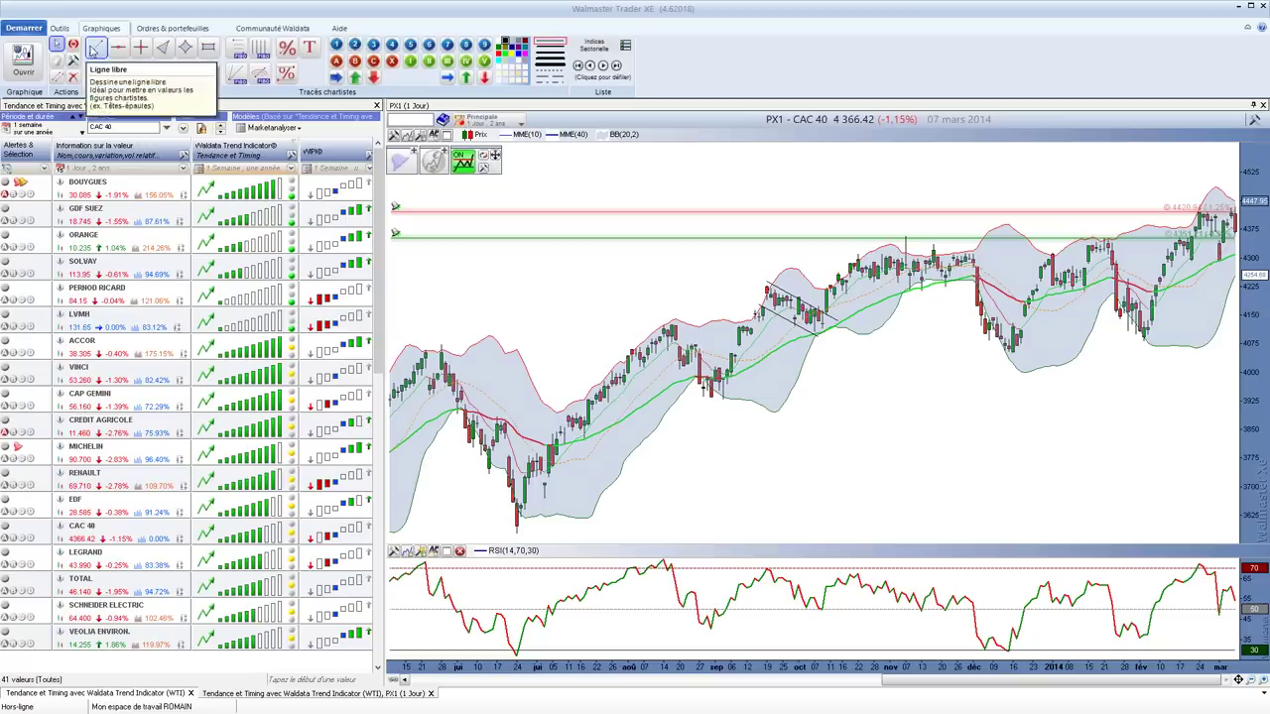
pyautogui.click(95, 48)
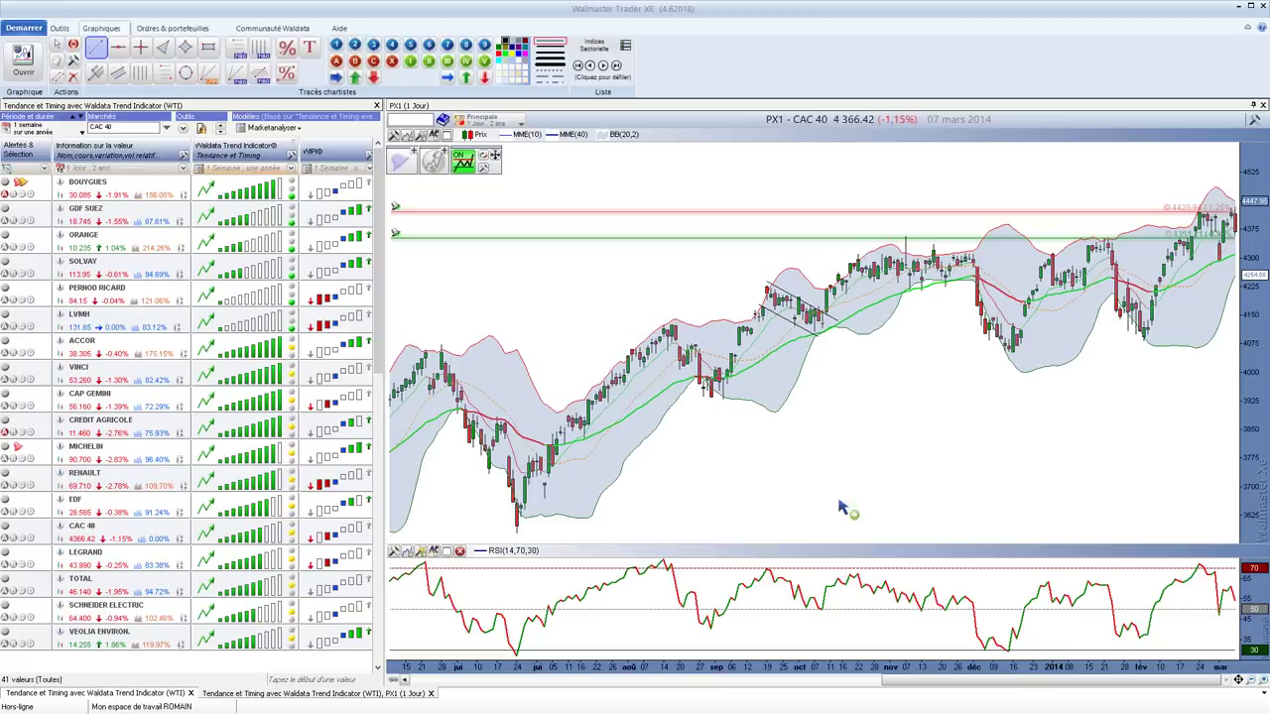
pyautogui.moveTo(839, 504)
pyautogui.mouseDown()
pyautogui.moveTo(1026, 440)
pyautogui.moveTo(956, 406)
pyautogui.mouseUp()
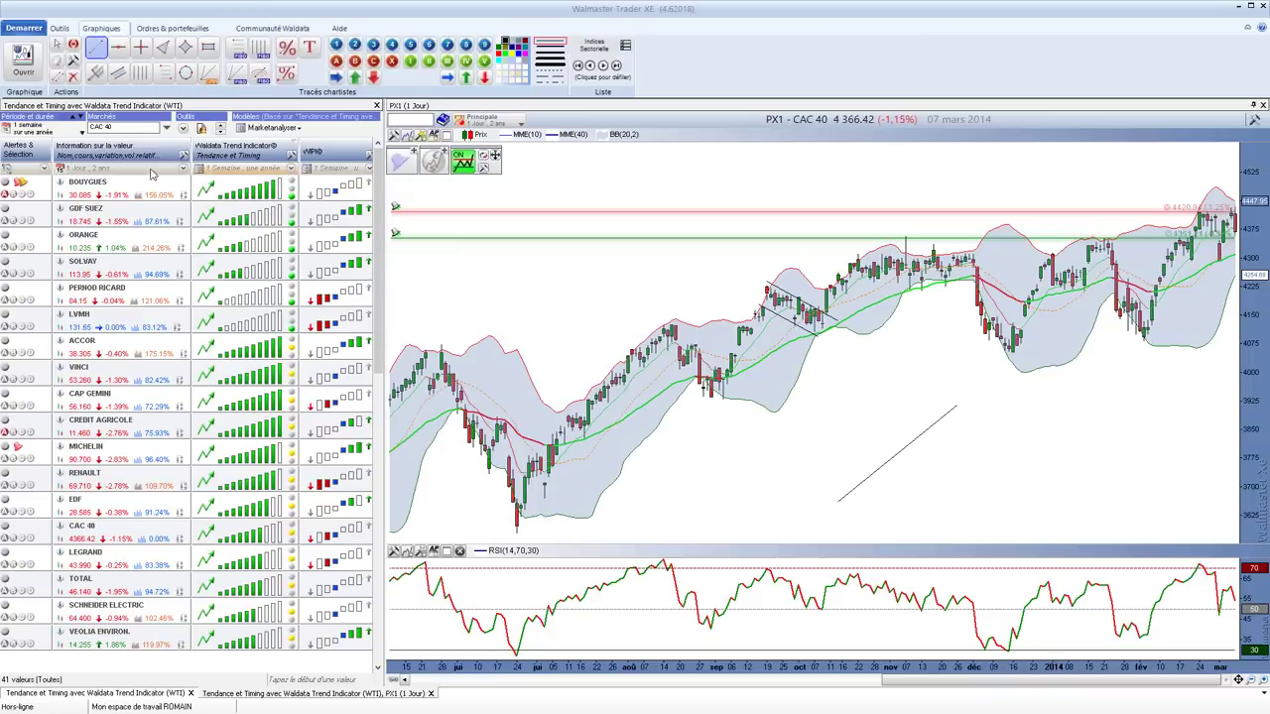
pyautogui.click(118, 48)
pyautogui.click(576, 270)
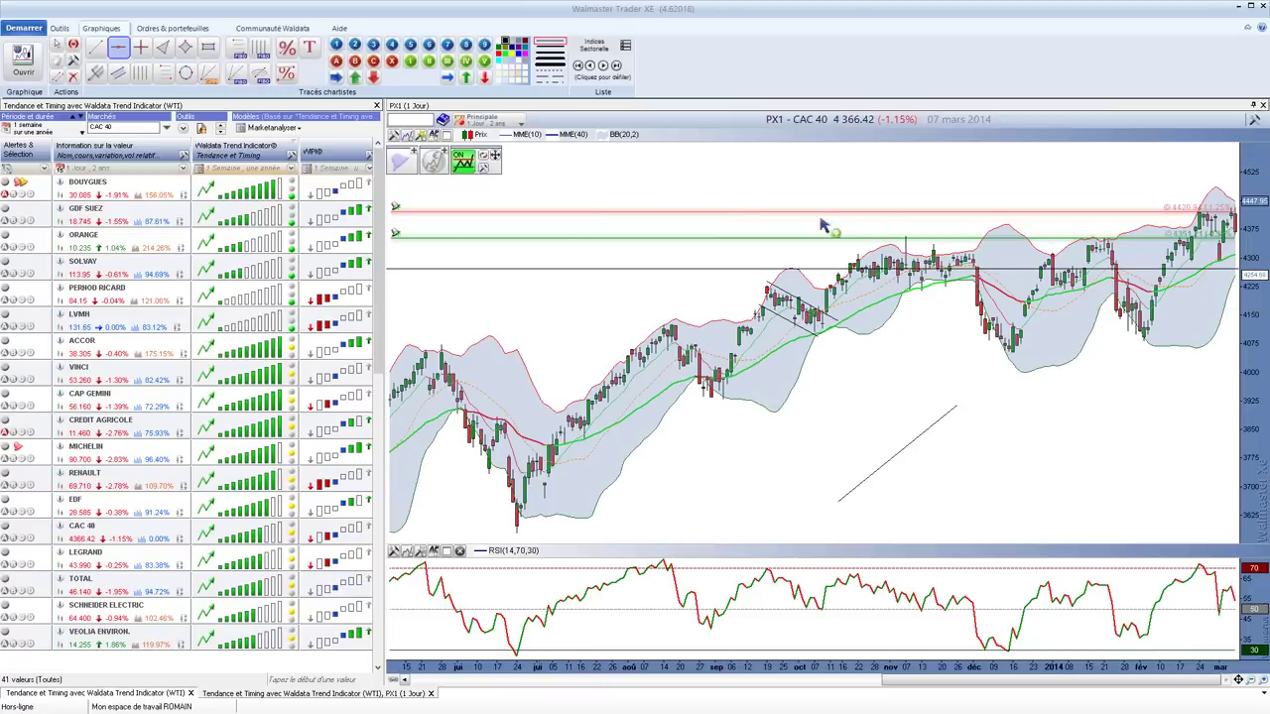
pyautogui.click(428, 135)
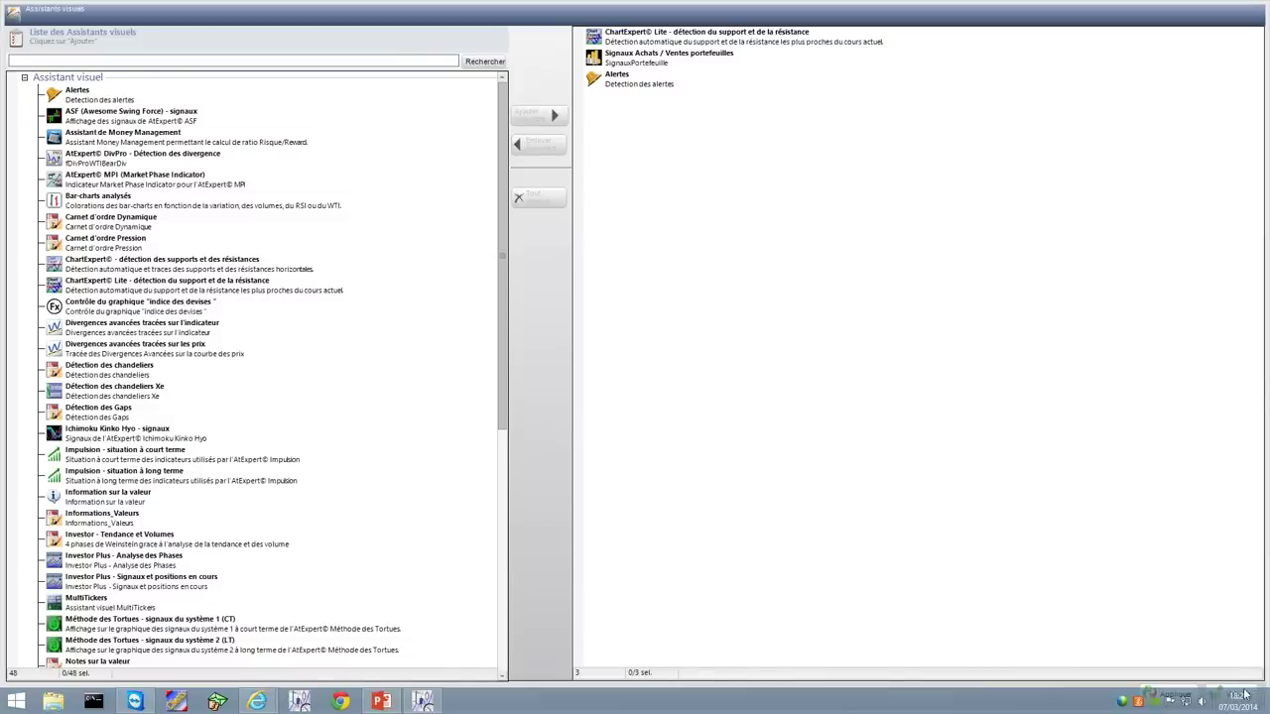
pyautogui.click(1232, 694)
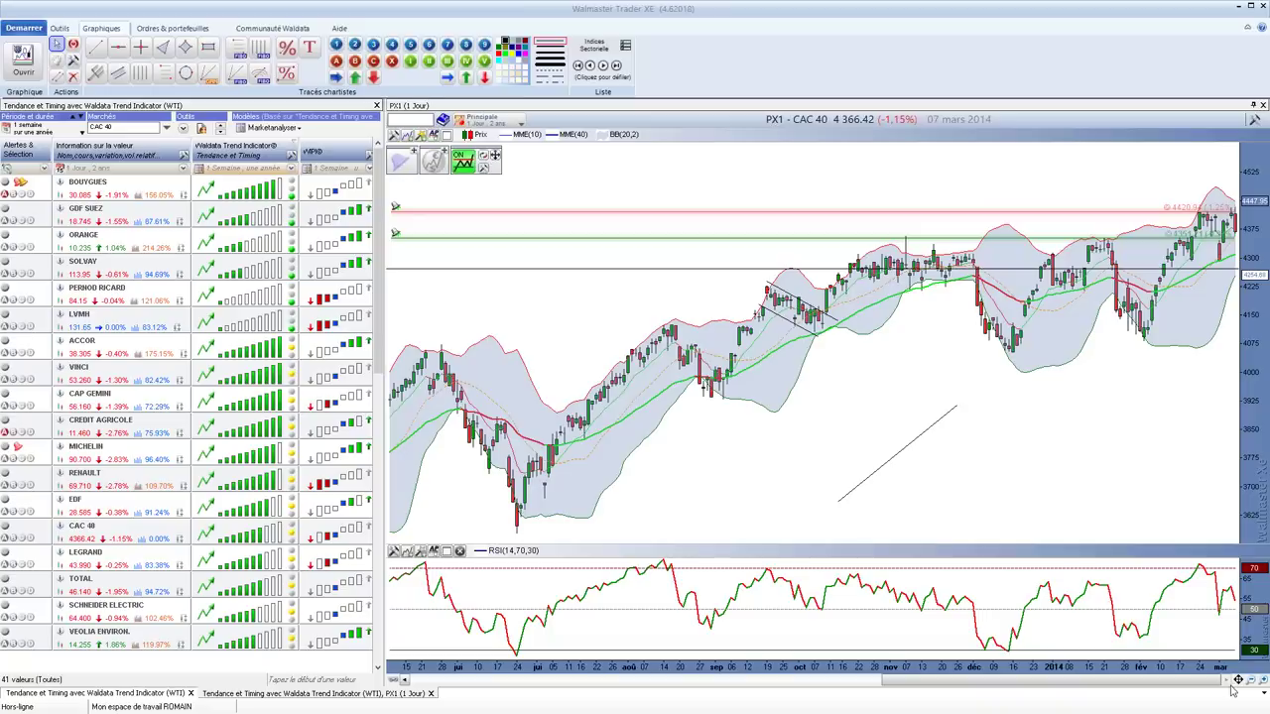
pyautogui.click(409, 135)
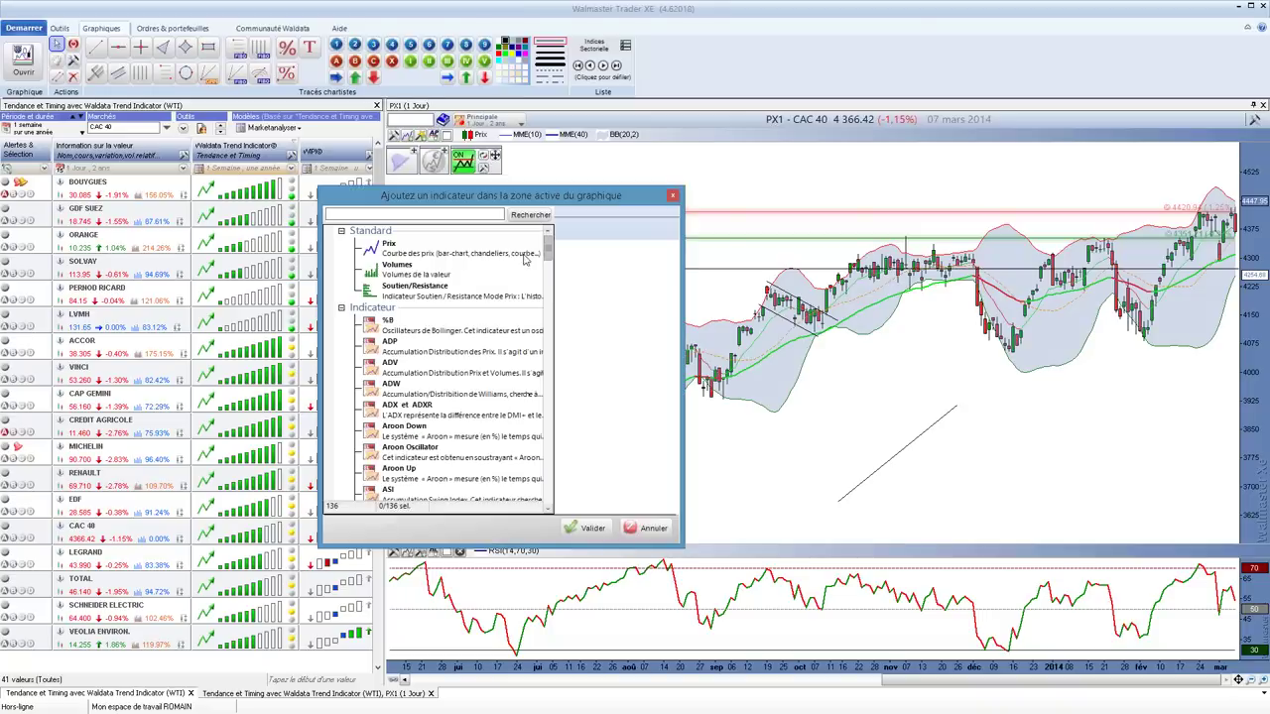
pyautogui.click(650, 528)
# Remove the Bandes de Bollinger indicator from the chart's price zone through the chart properties
pyautogui.doubleClick(737, 454)
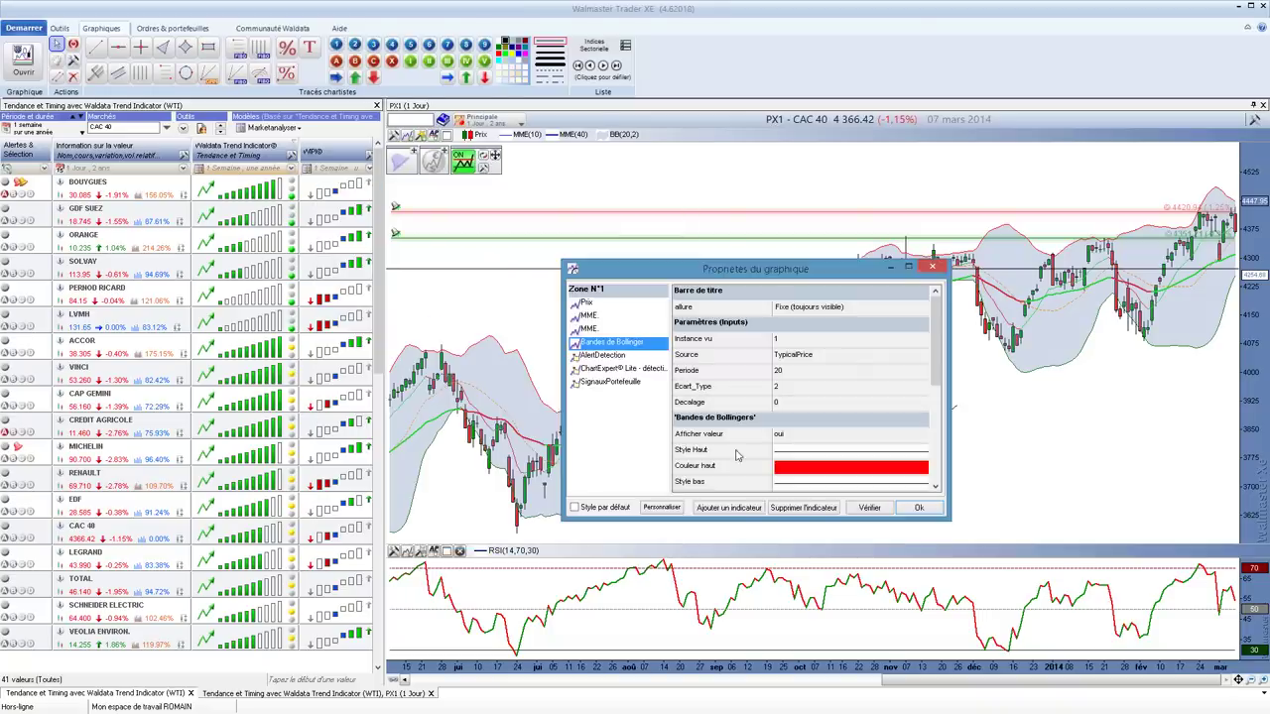
pyautogui.click(791, 509)
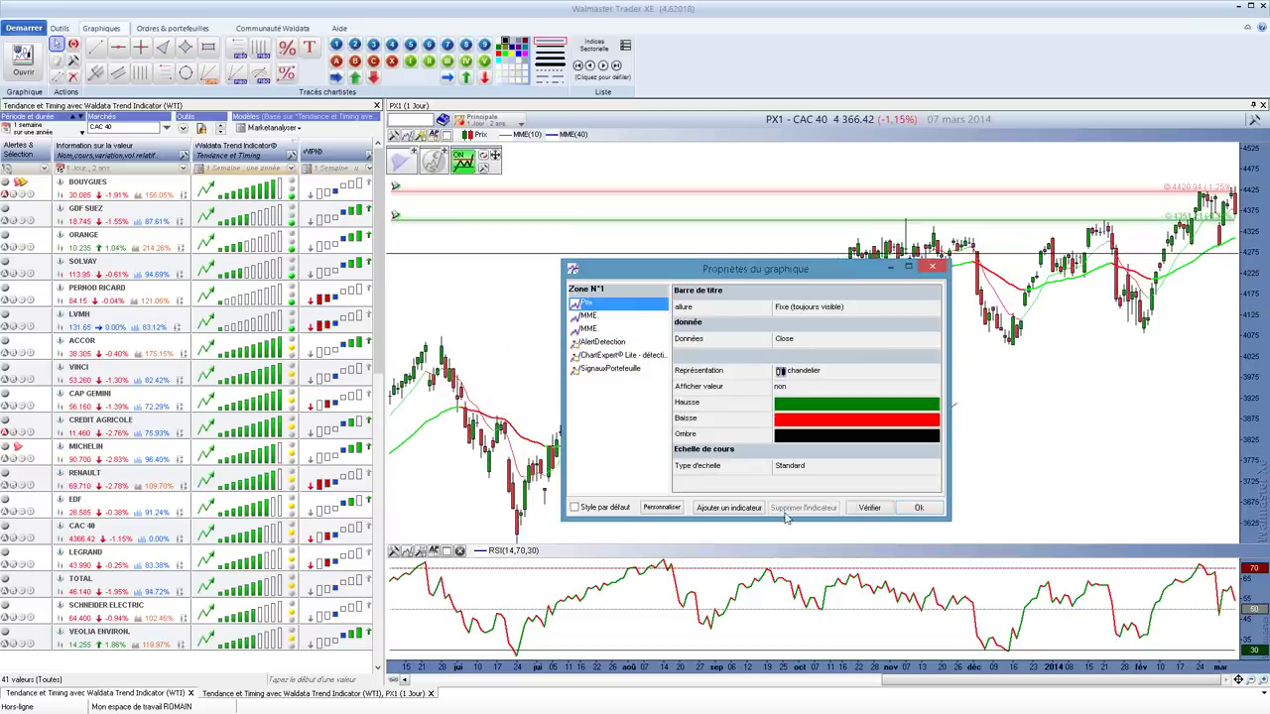
pyautogui.click(905, 511)
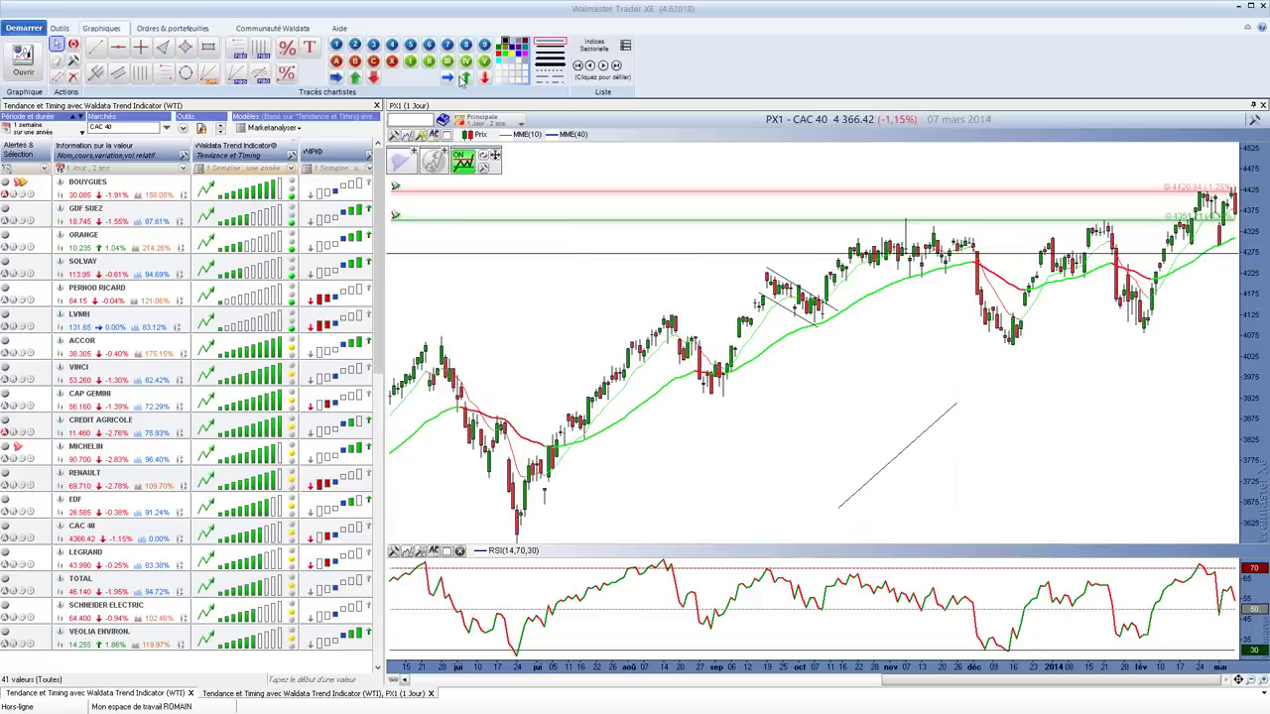
# Display Bouygues, GDF Suez and finally Solvay in the linked chart from the weekly MarketAnalyser's value list
pyautogui.click(62, 195)
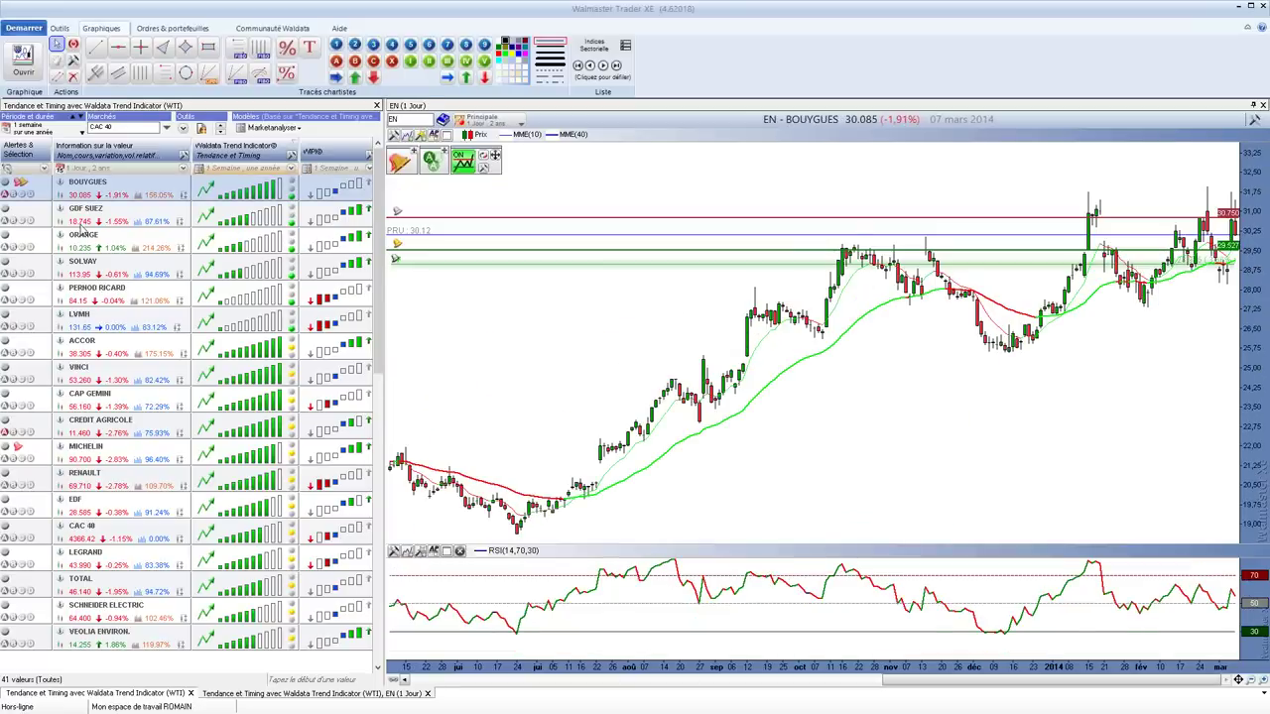
pyautogui.click(85, 220)
pyautogui.click(96, 260)
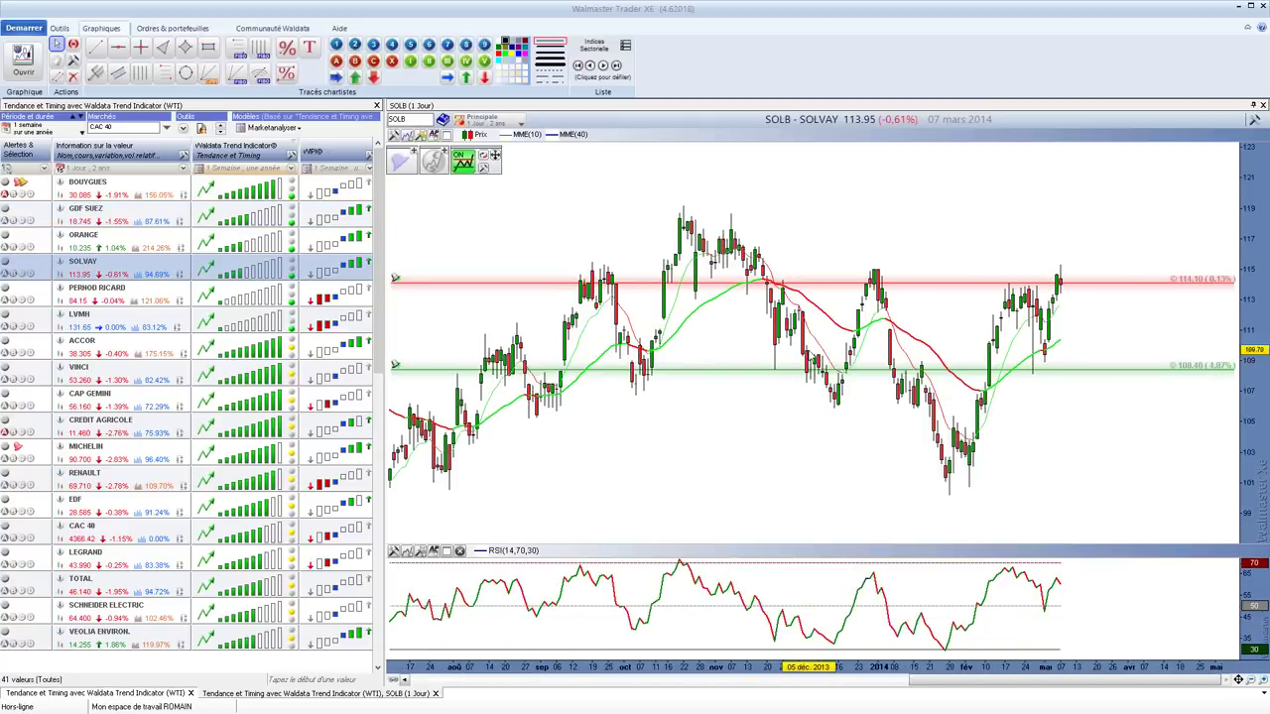
pyautogui.moveTo(809, 357)
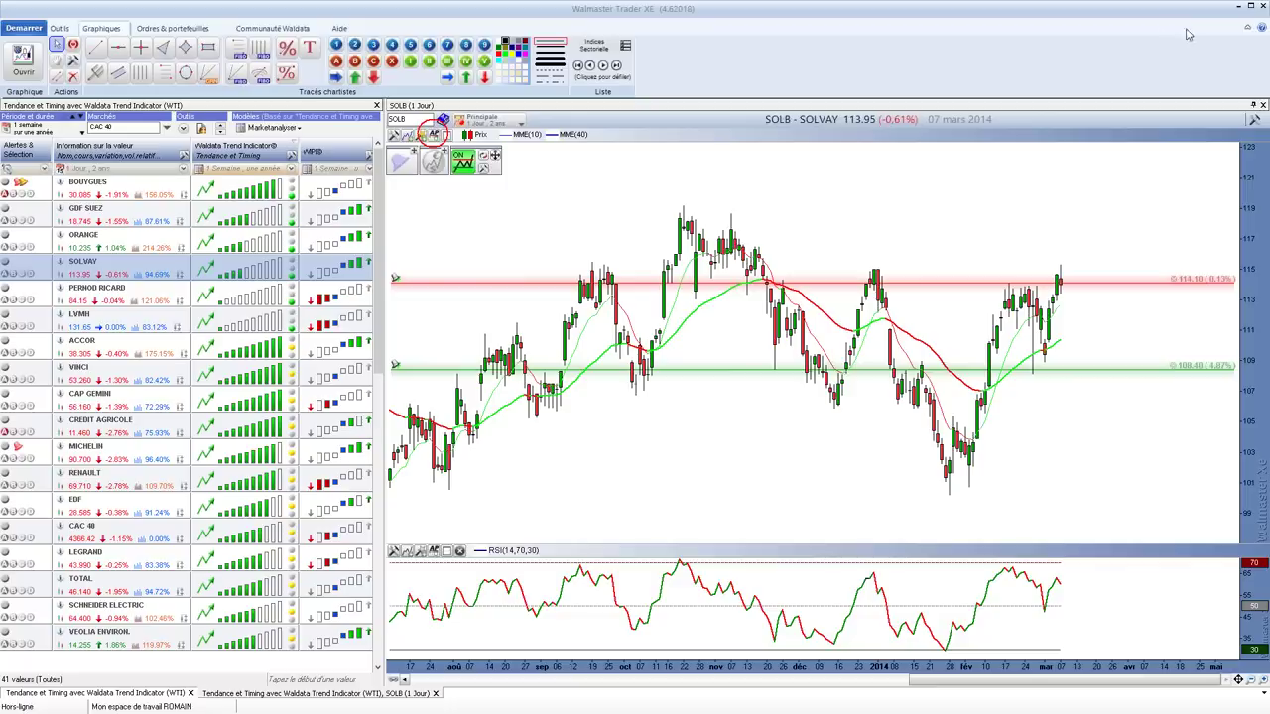
# Set the periods of the Solvay chart's two MME moving averages to 15 and 60
pyautogui.click(436, 136)
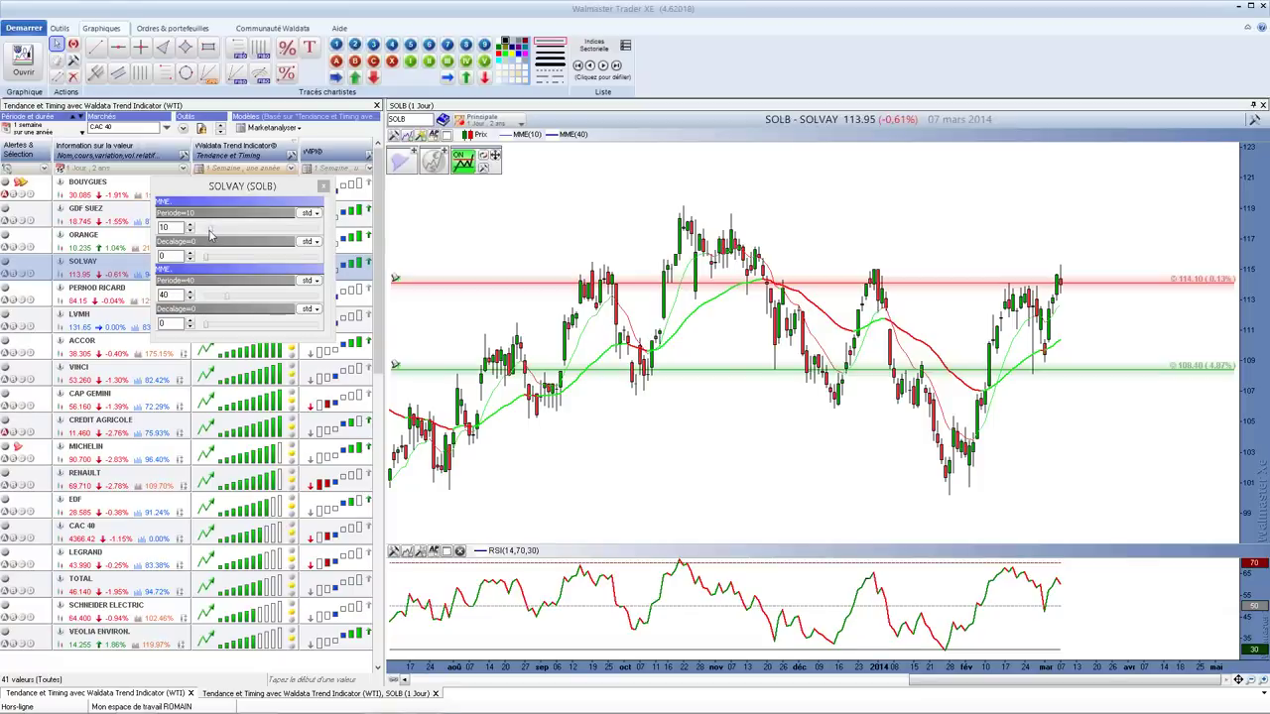
pyautogui.moveTo(209, 233)
pyautogui.mouseDown()
pyautogui.moveTo(255, 229)
pyautogui.moveTo(209, 230)
pyautogui.mouseUp()
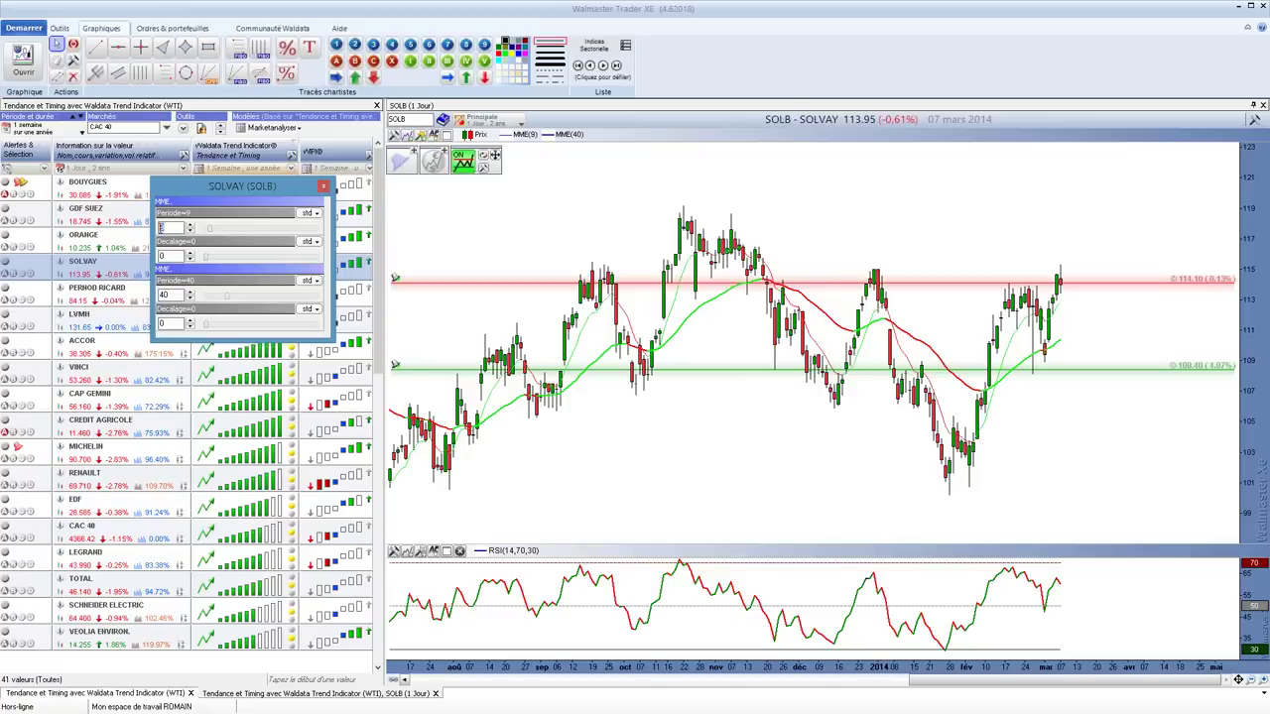
pyautogui.write('156')
pyautogui.press('BackSpace')
pyautogui.press('Return')
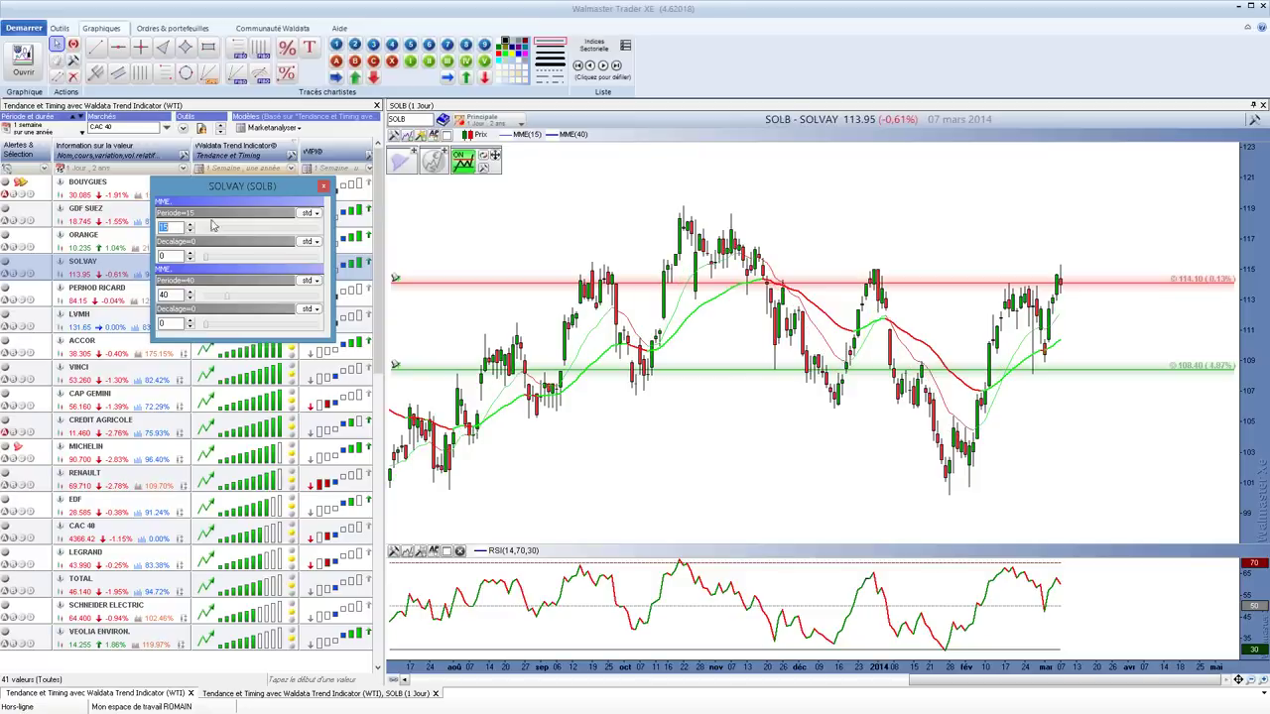
pyautogui.doubleClick(175, 295)
pyautogui.write('60')
pyautogui.press('Return')
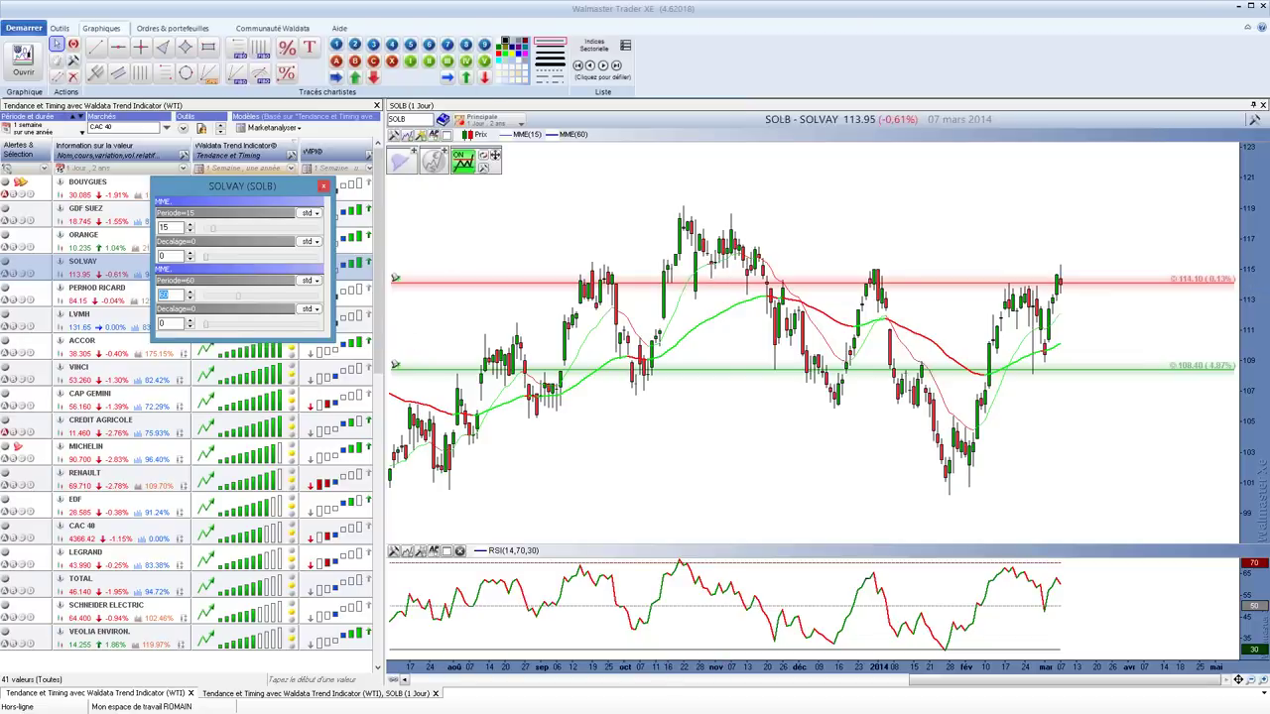
# Close the Solvay moving average settings, open a Graphique de base chart and dock it as a second tab in the Solvay chart's area
pyautogui.click(323, 187)
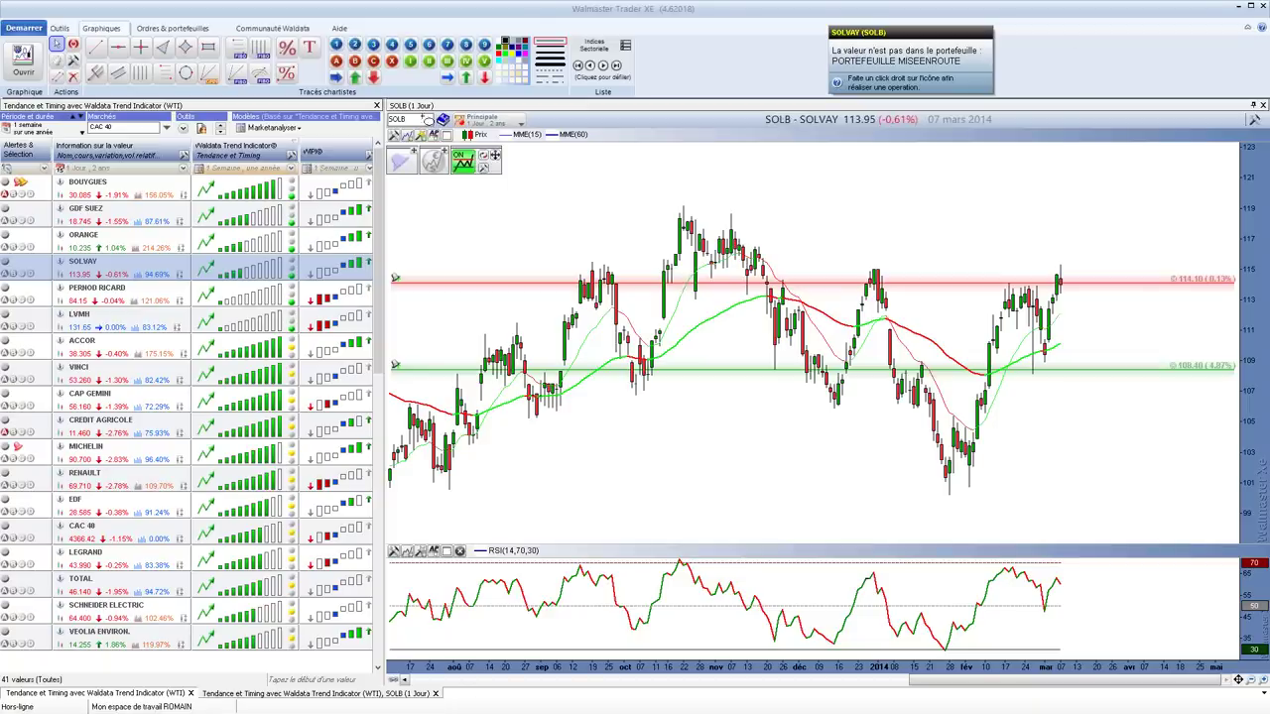
pyautogui.click(434, 134)
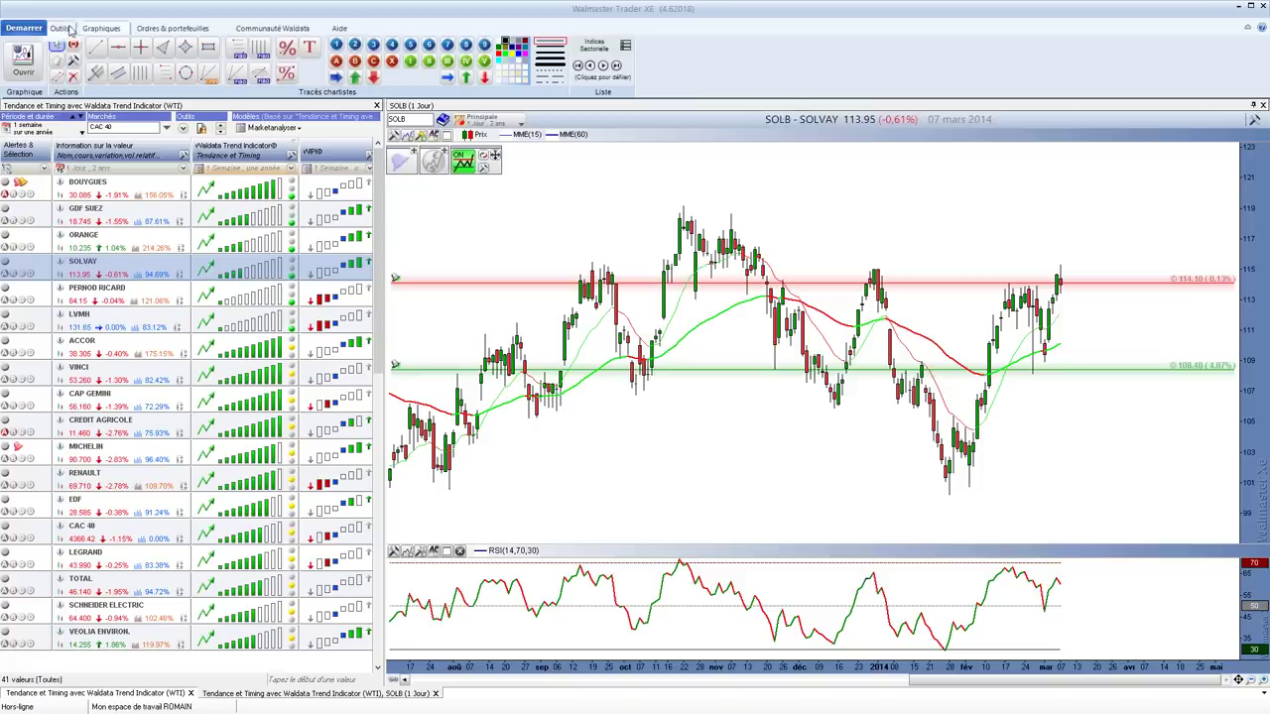
pyautogui.click(60, 28)
pyautogui.click(357, 51)
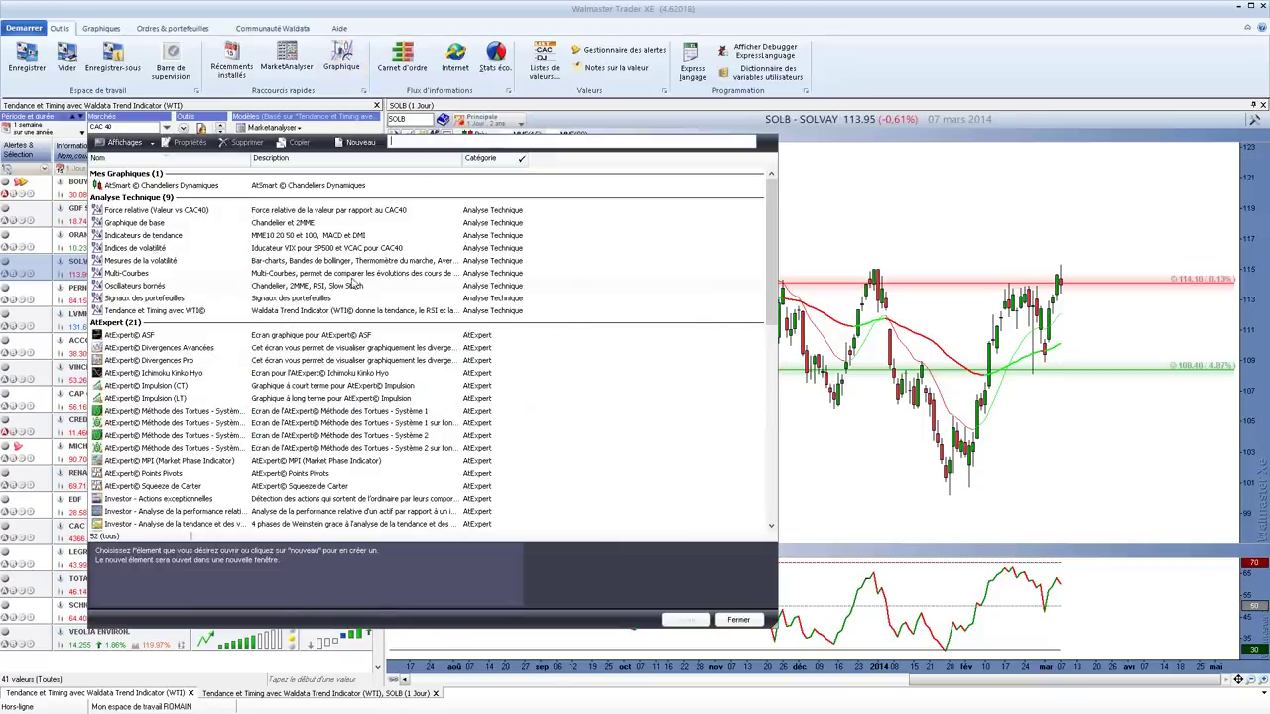
pyautogui.click(297, 224)
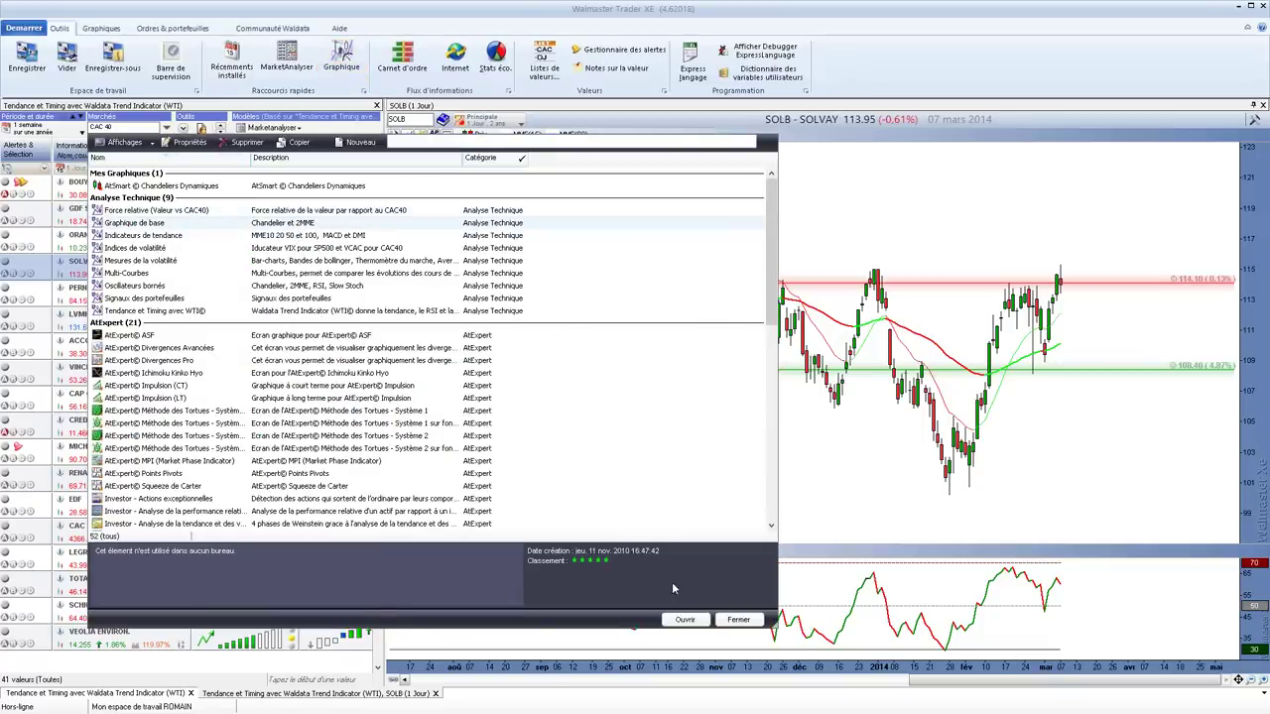
pyautogui.click(684, 619)
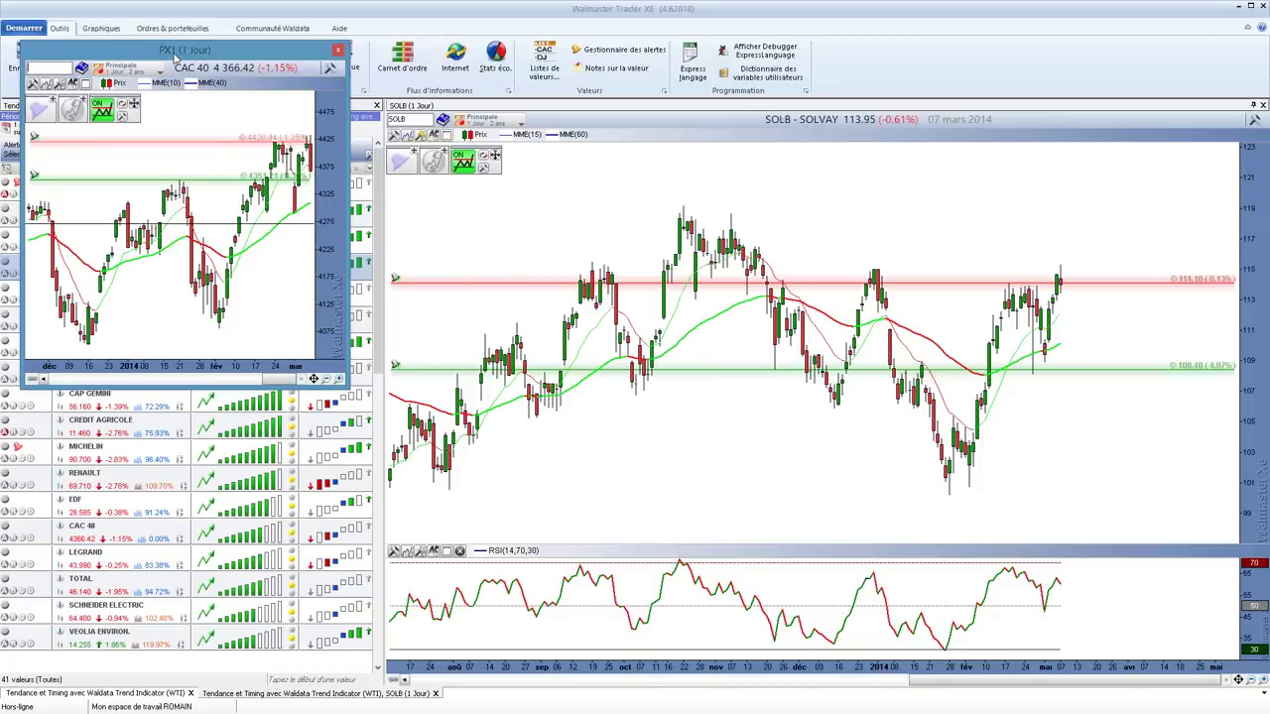
pyautogui.moveTo(69, 51); pyautogui.dragTo(828, 397)
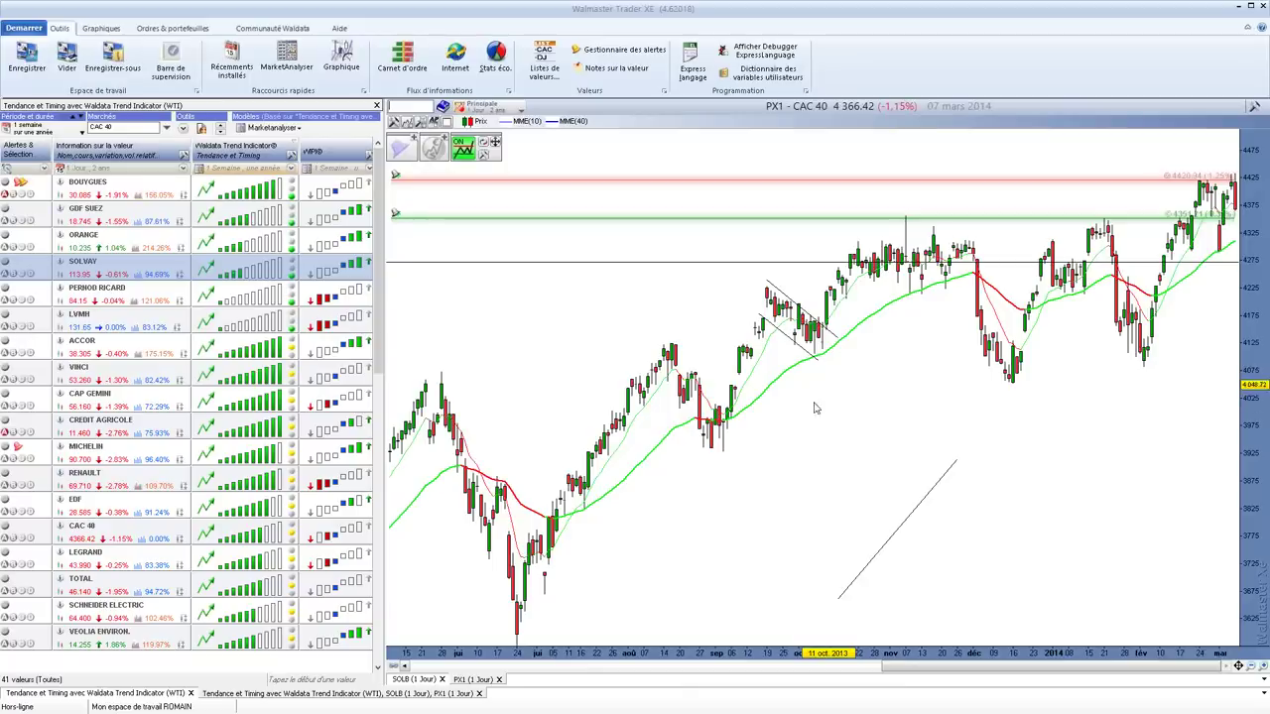
# Switch back and forth between the docked SOLB and PX1 chart tabs to view both charts
pyautogui.click(402, 683)
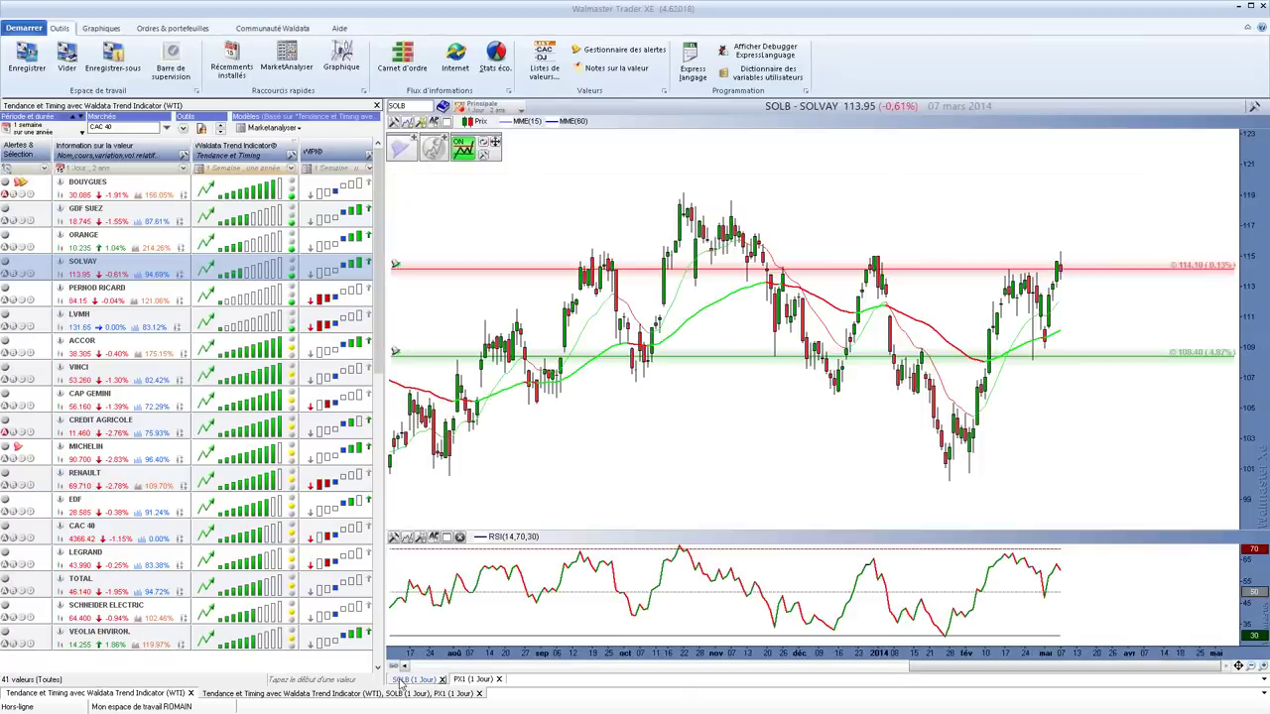
pyautogui.click(473, 680)
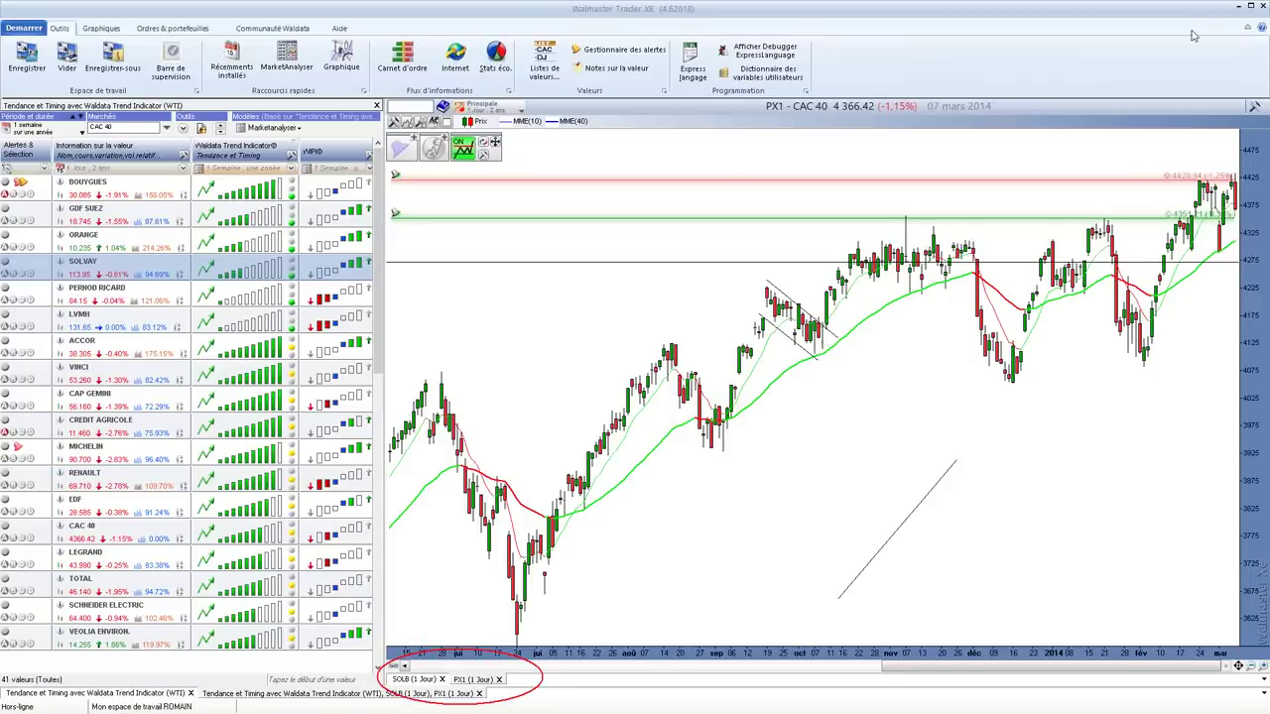
pyautogui.click(465, 681)
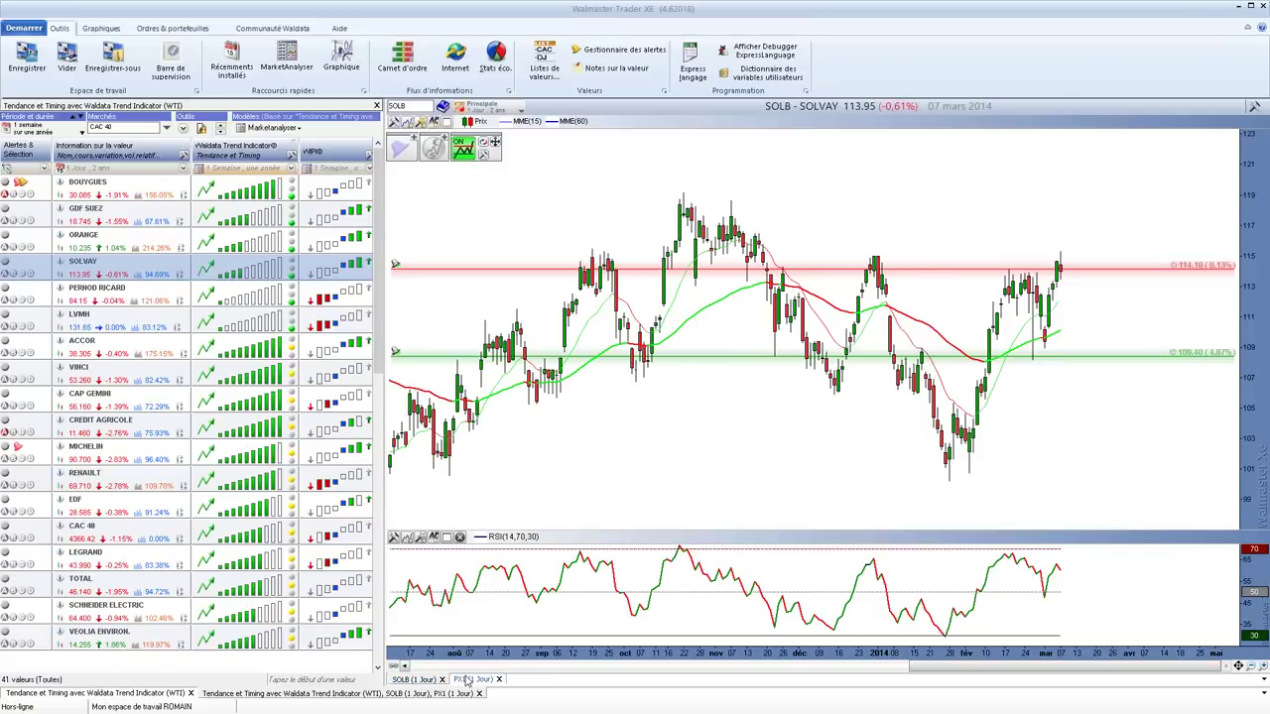
pyautogui.click(465, 680)
pyautogui.click(416, 680)
# Set the PX1 chart's time unit to 1 week over one year
pyautogui.click(472, 679)
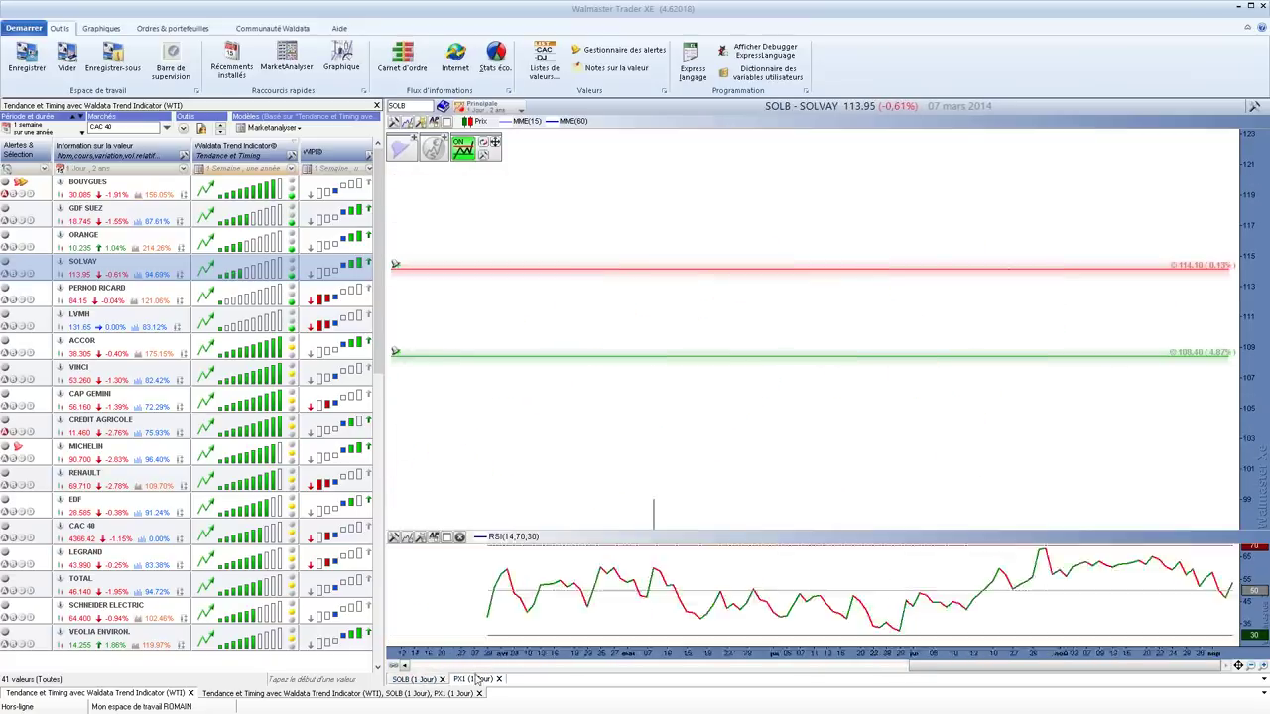
pyautogui.click(472, 112)
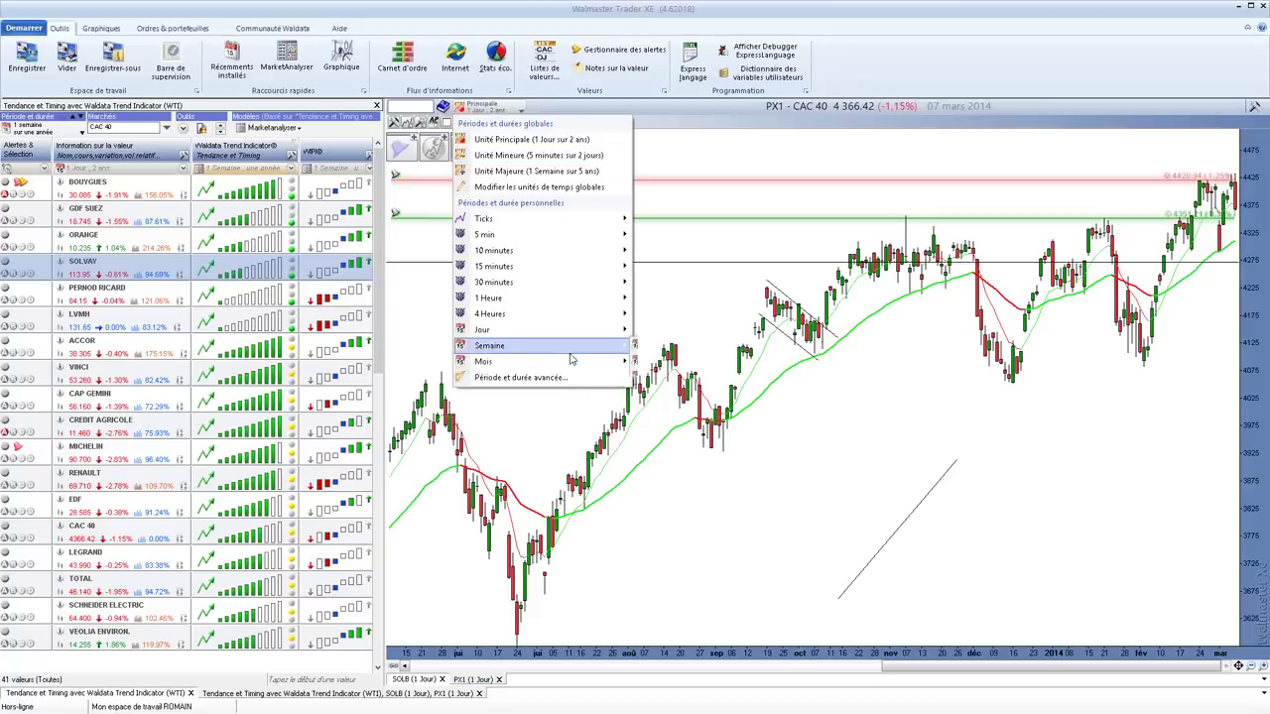
pyautogui.moveTo(566, 357)
pyautogui.click(696, 356)
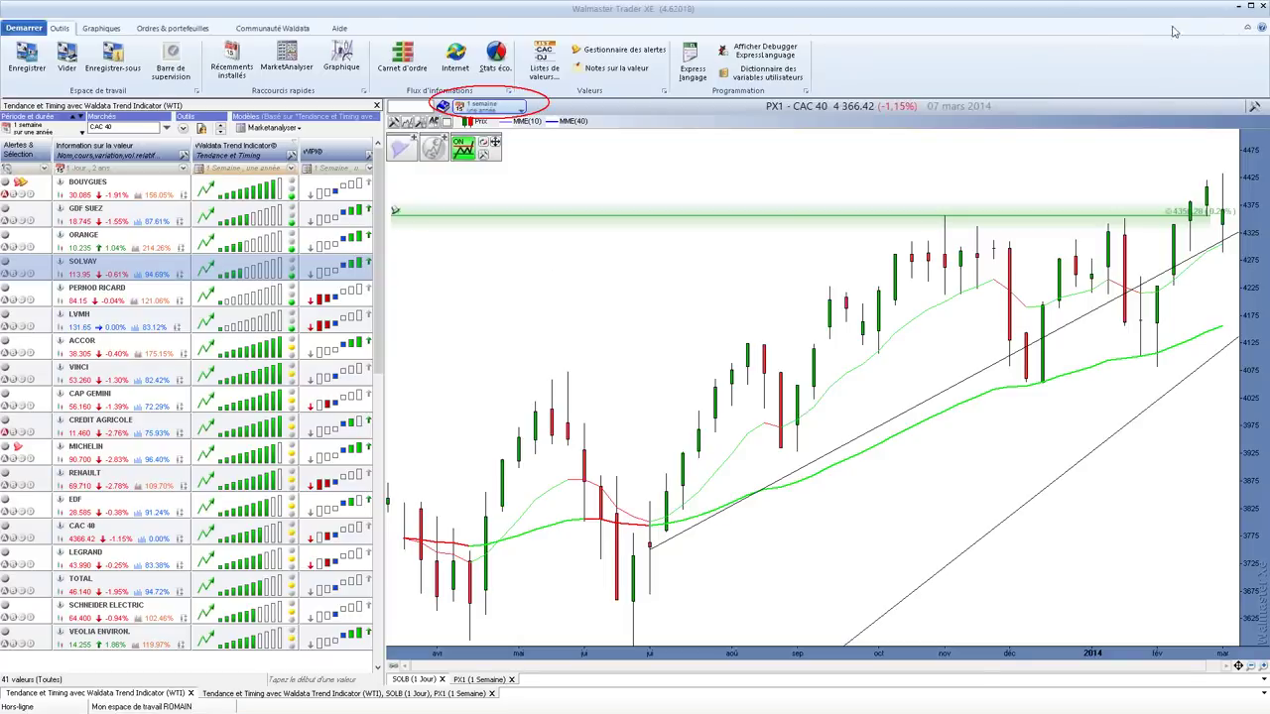
# Display Pernod Ricard in the linked charts and view its daily and weekly versions
pyautogui.click(427, 682)
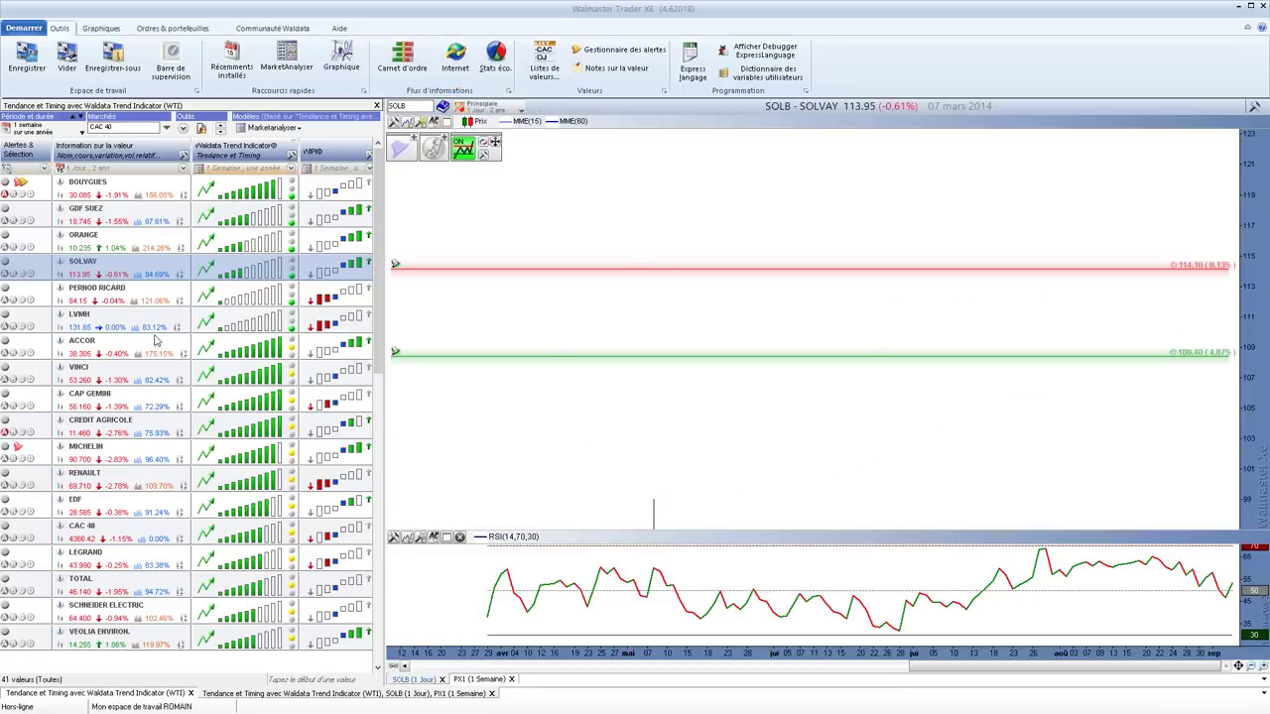
pyautogui.click(120, 304)
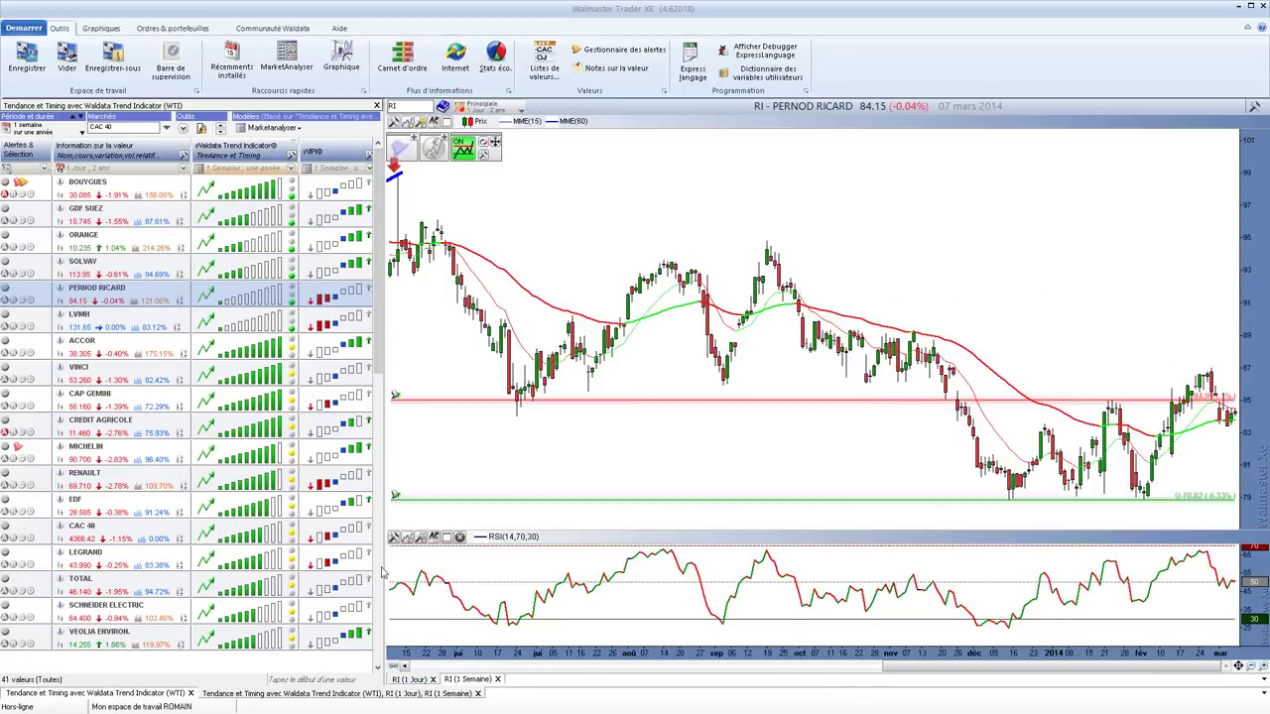
pyautogui.click(468, 680)
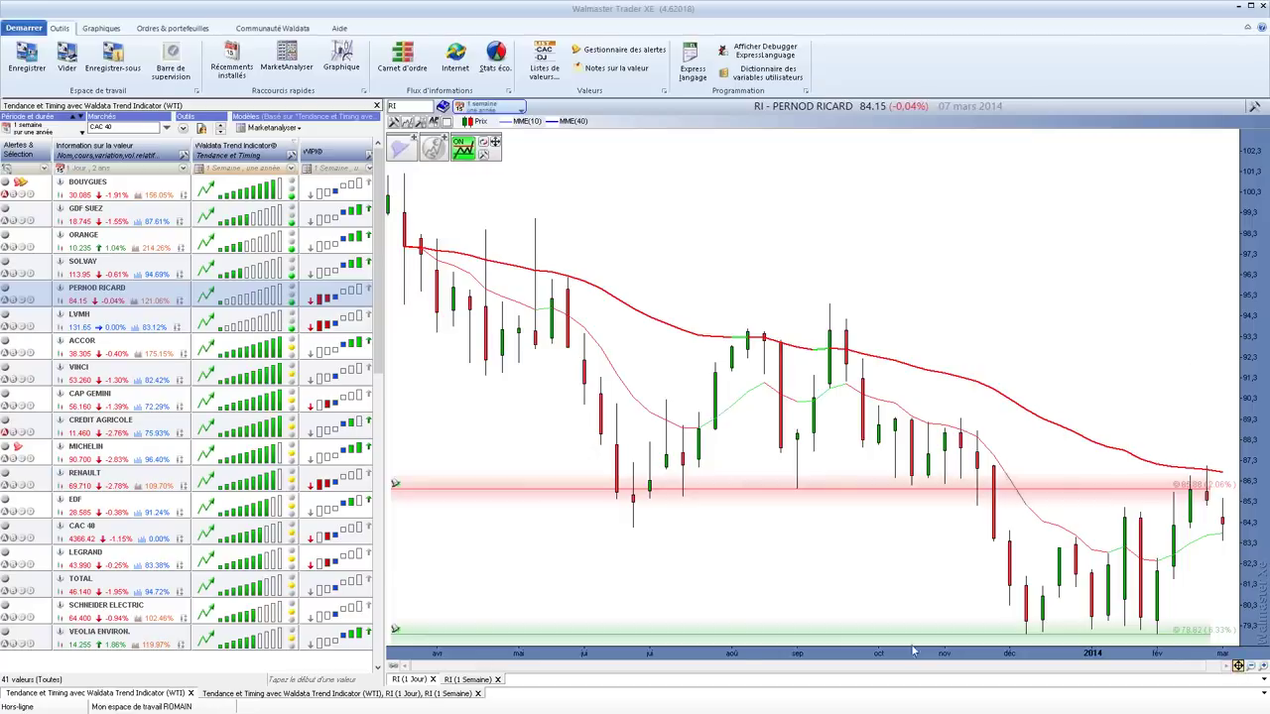
pyautogui.click(415, 682)
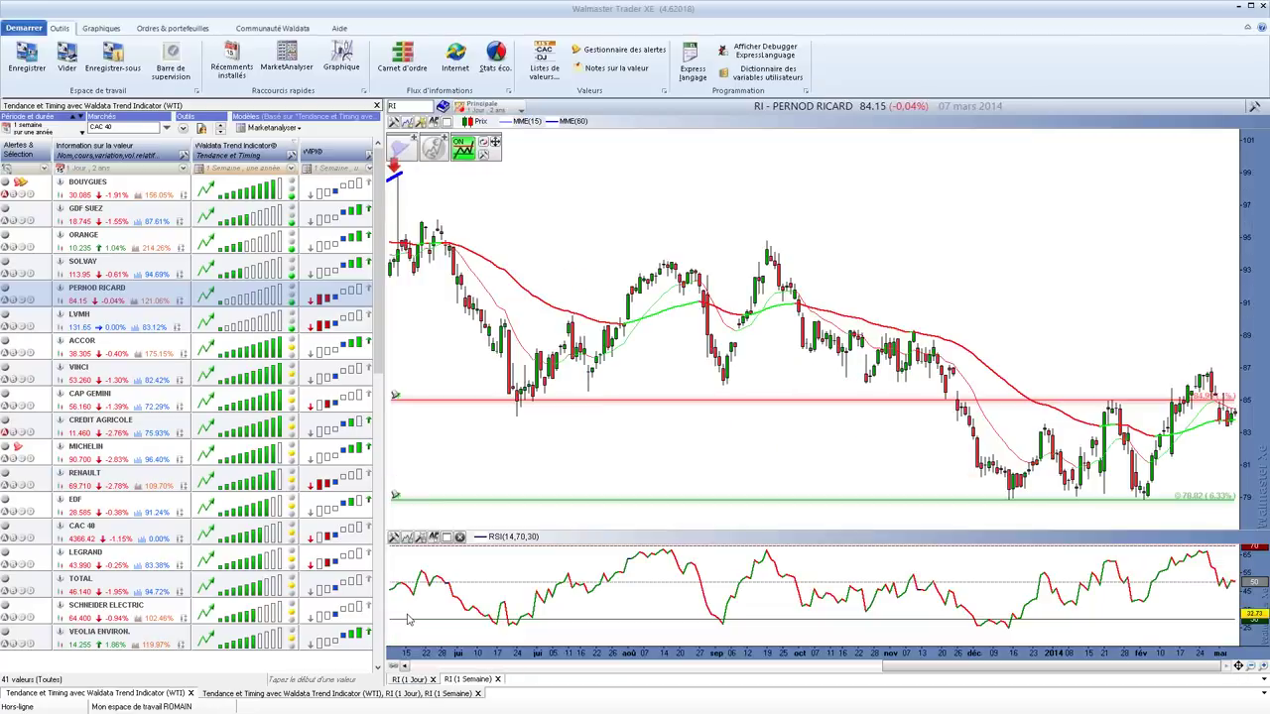
pyautogui.moveTo(407, 620)
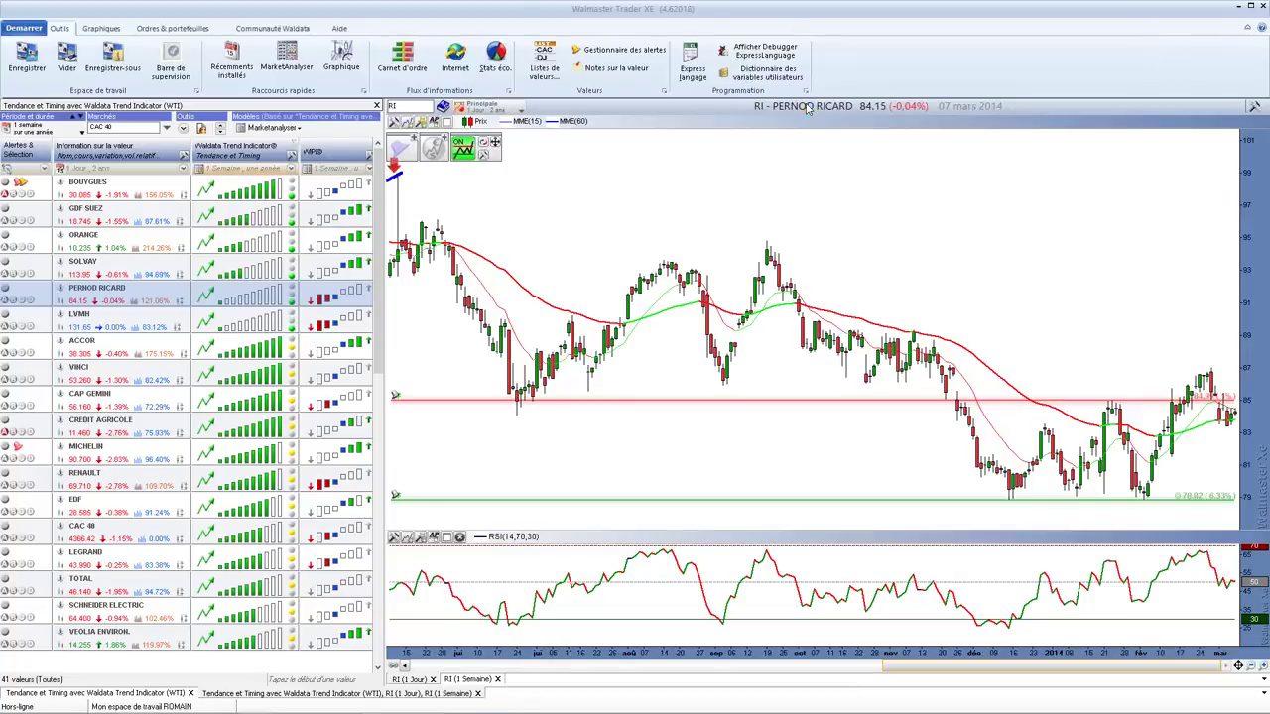
# Export the daily Pernod Ricard chart at x1 with its title bar as the bitmap file mongraphique in Bureau
pyautogui.moveTo(807, 109)
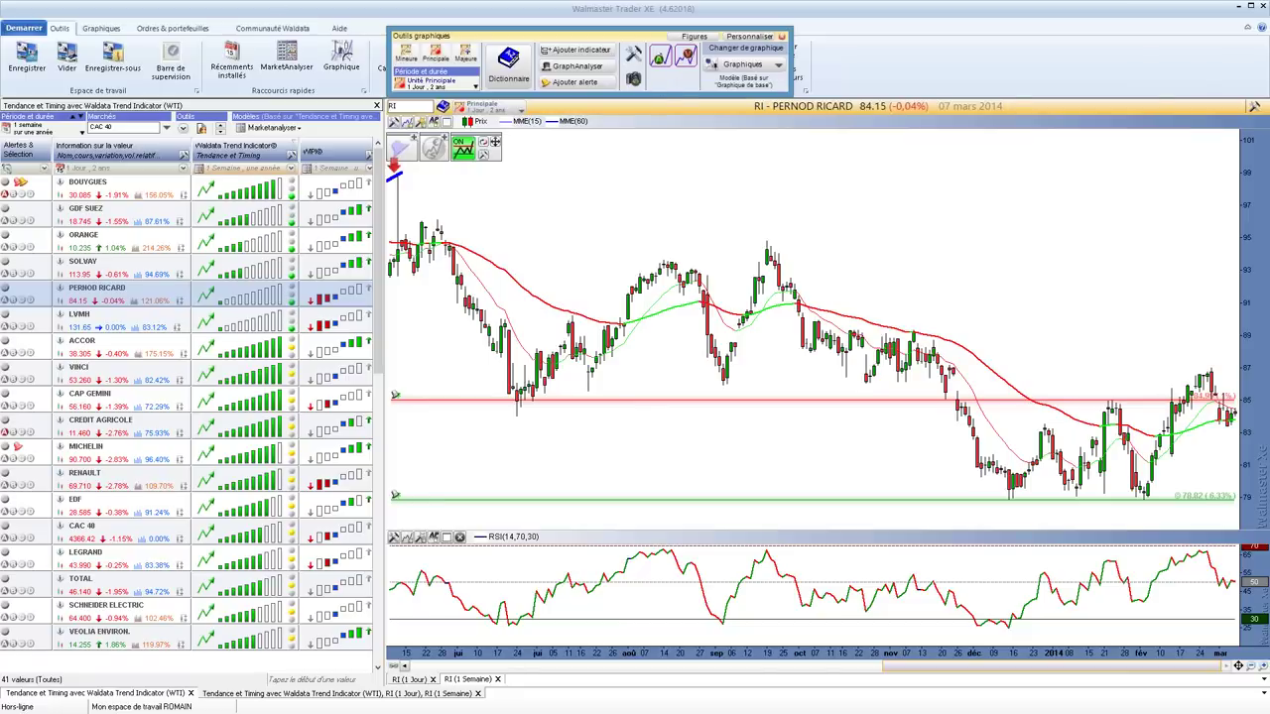
pyautogui.click(634, 81)
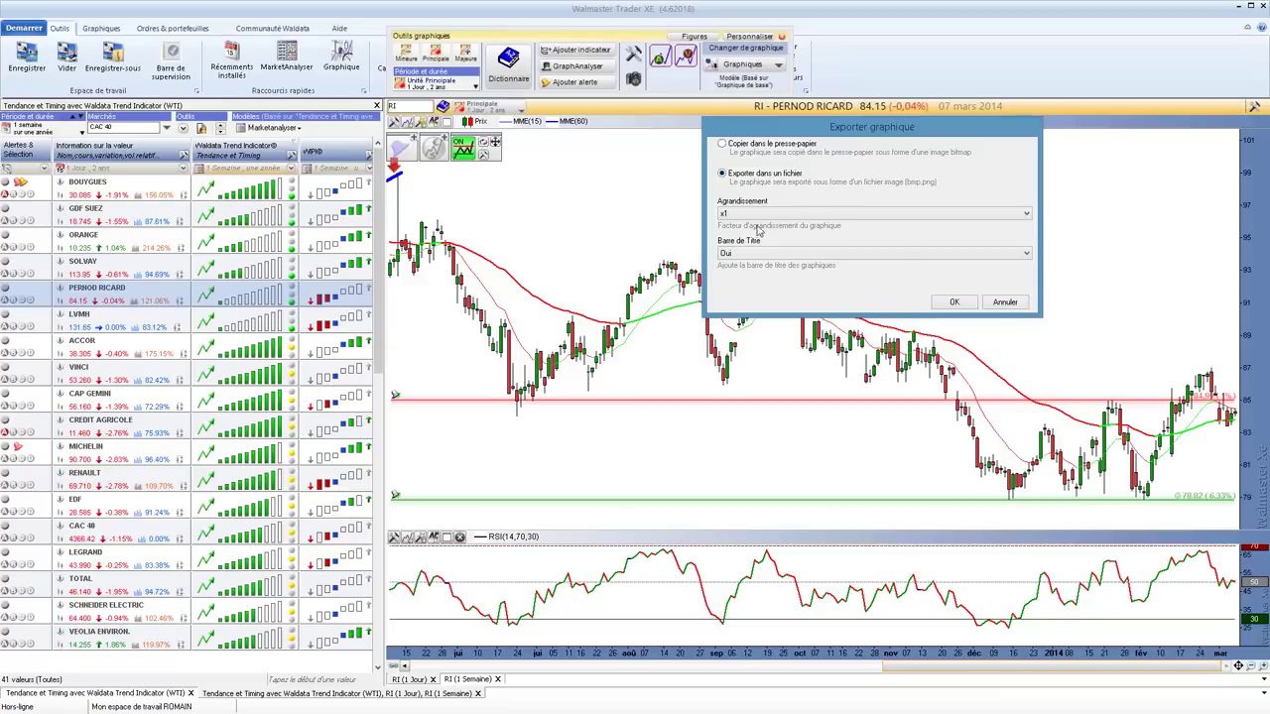
pyautogui.click(949, 303)
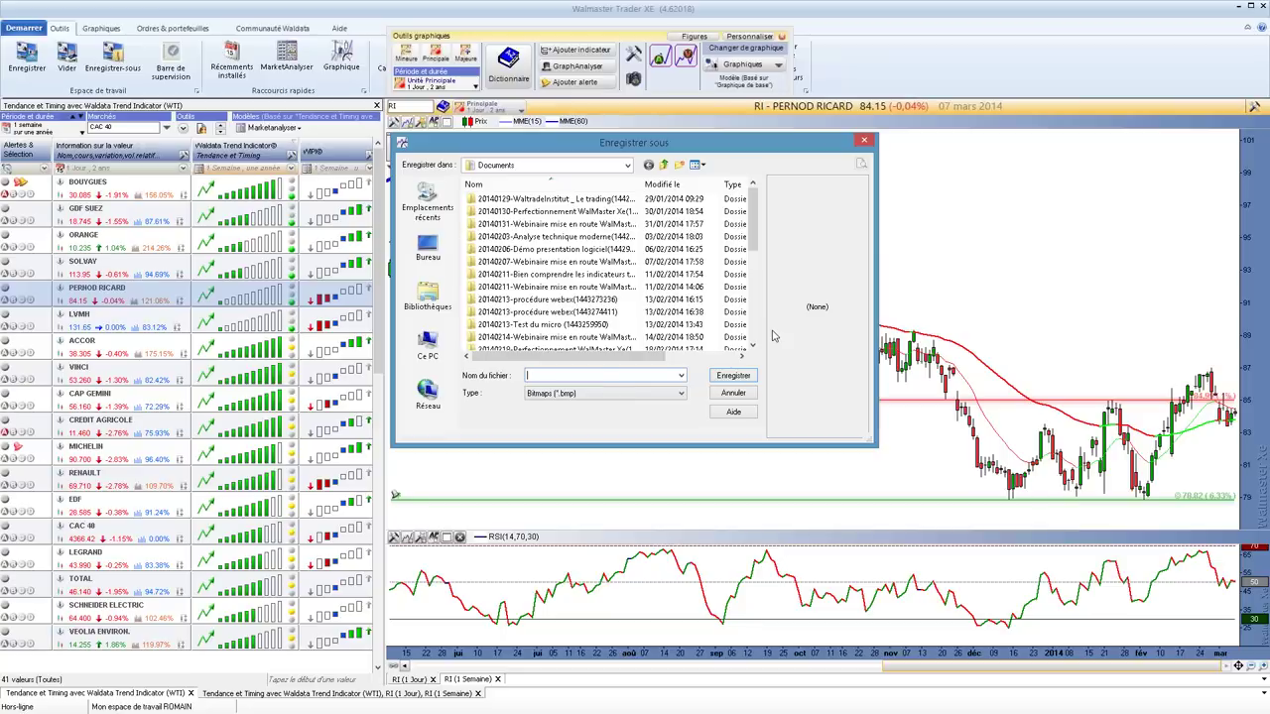
pyautogui.write('mo')
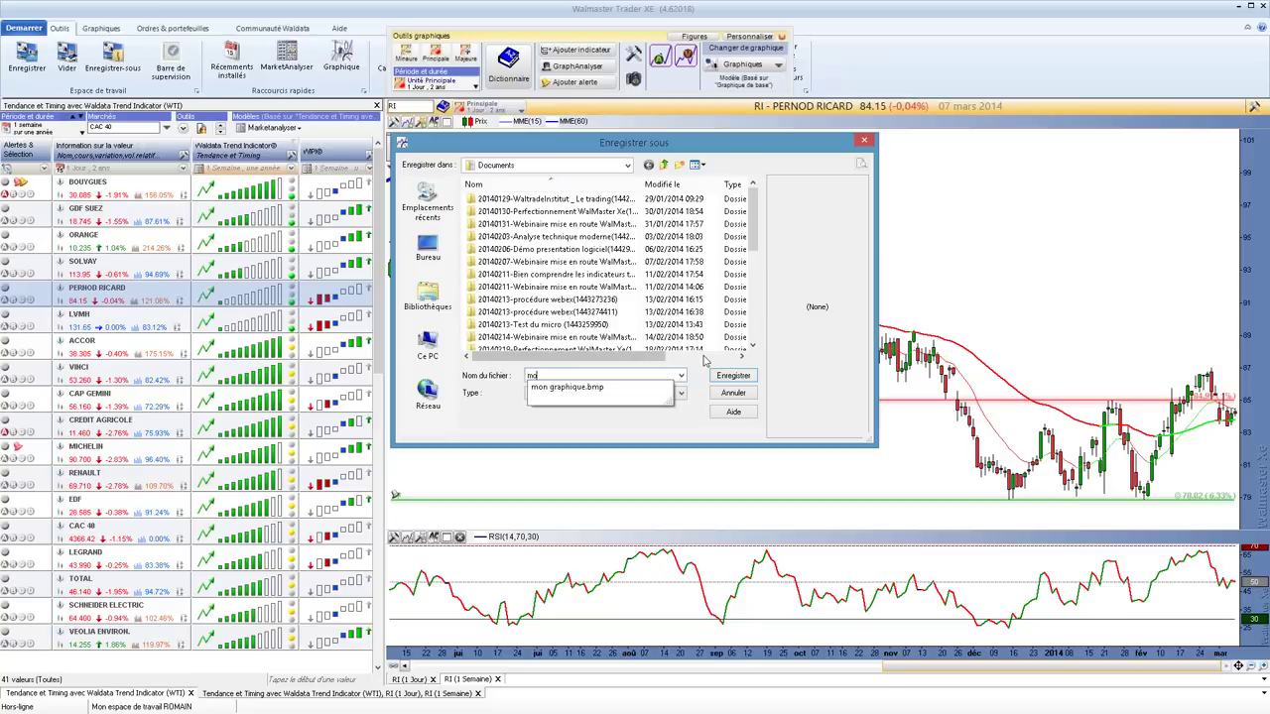
pyautogui.write('ngraphique')
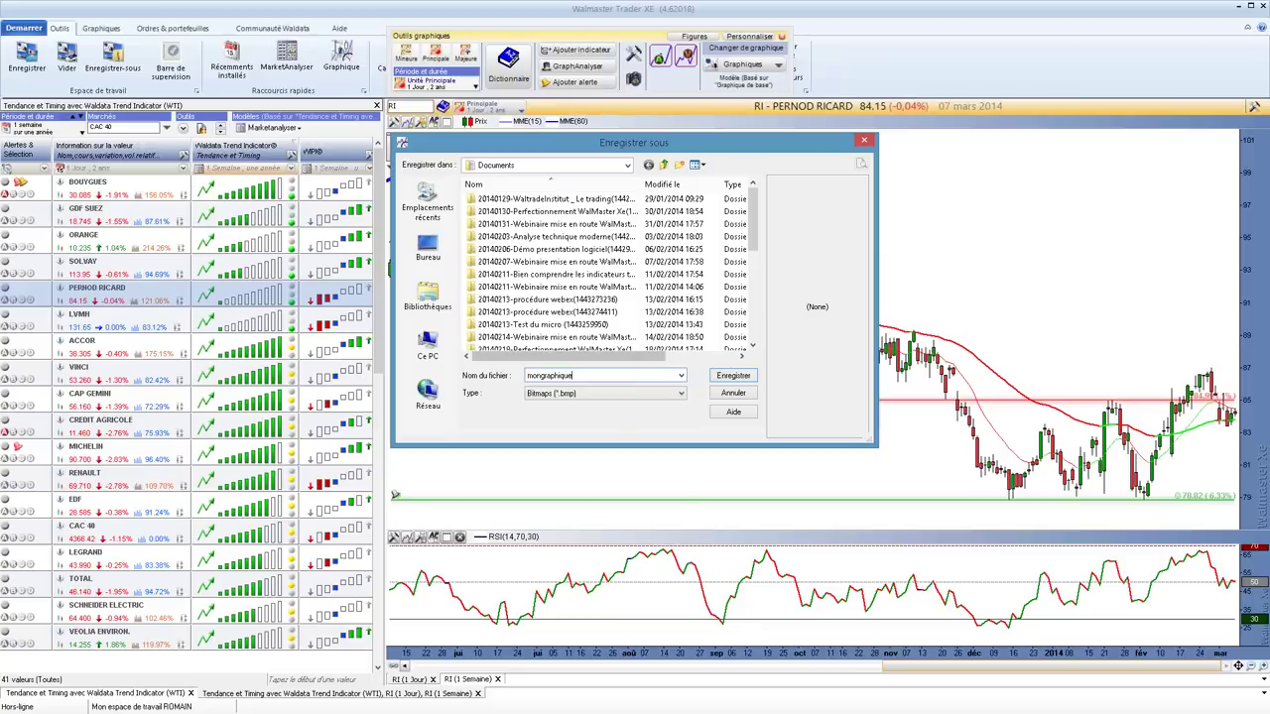
pyautogui.click(411, 244)
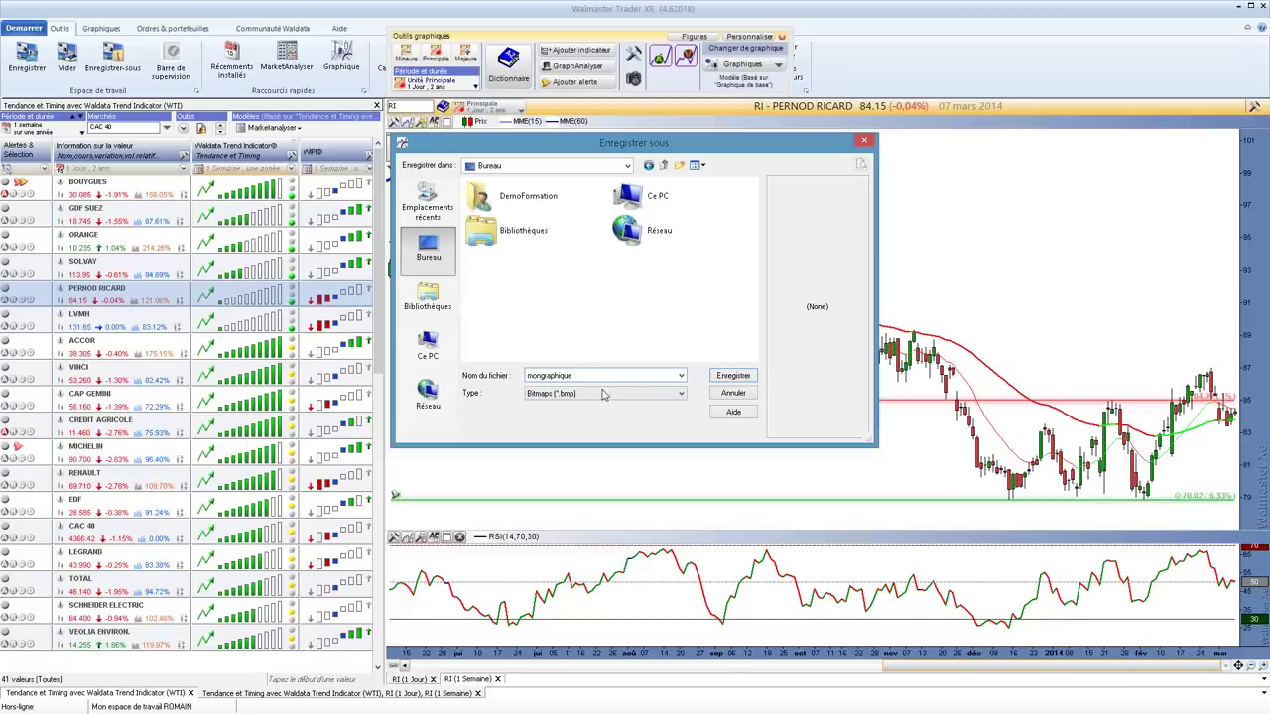
pyautogui.click(732, 375)
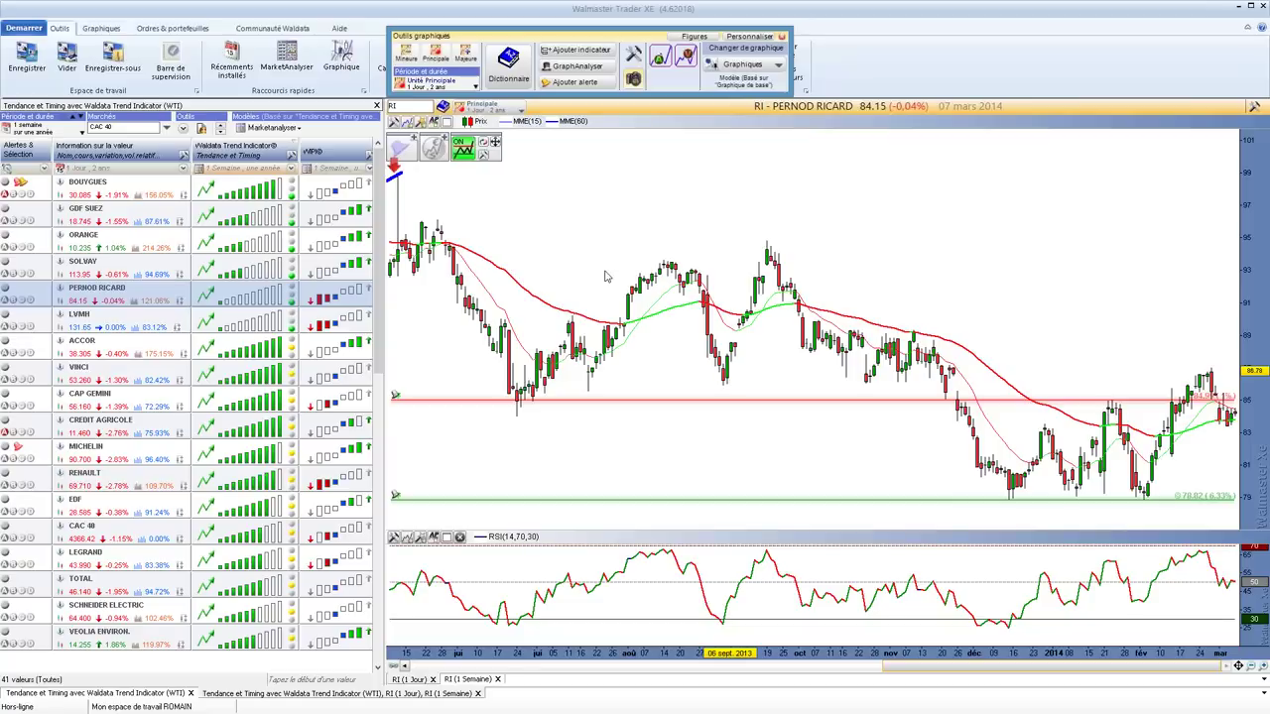
pyautogui.click(782, 37)
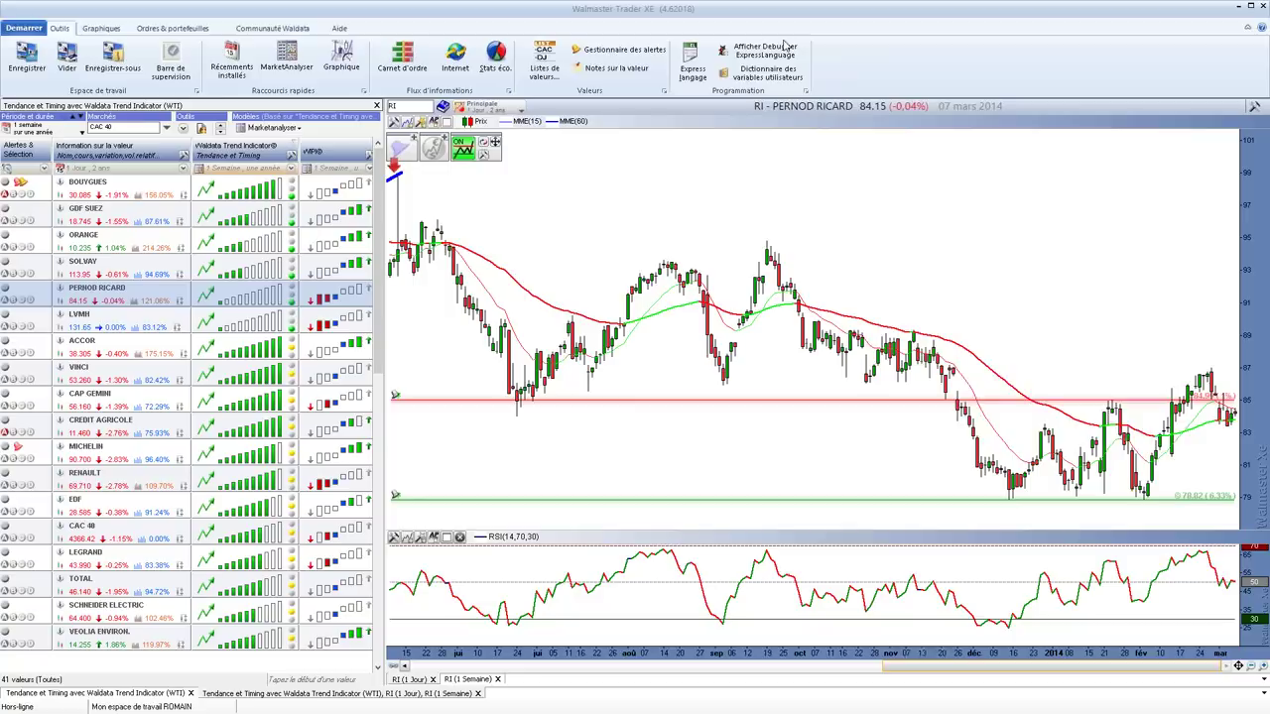
# Look through the saved screens available for restoring the daily chart, without restoring any of them
pyautogui.rightClick(922, 180)
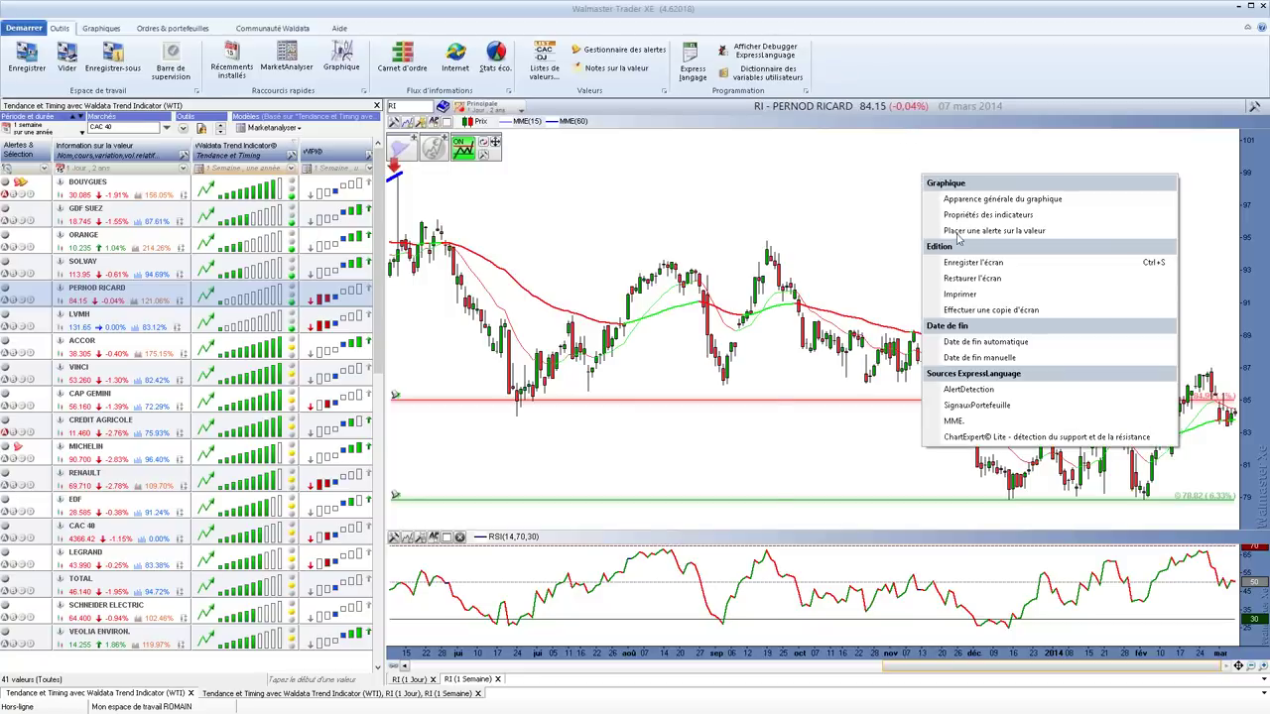
pyautogui.click(959, 277)
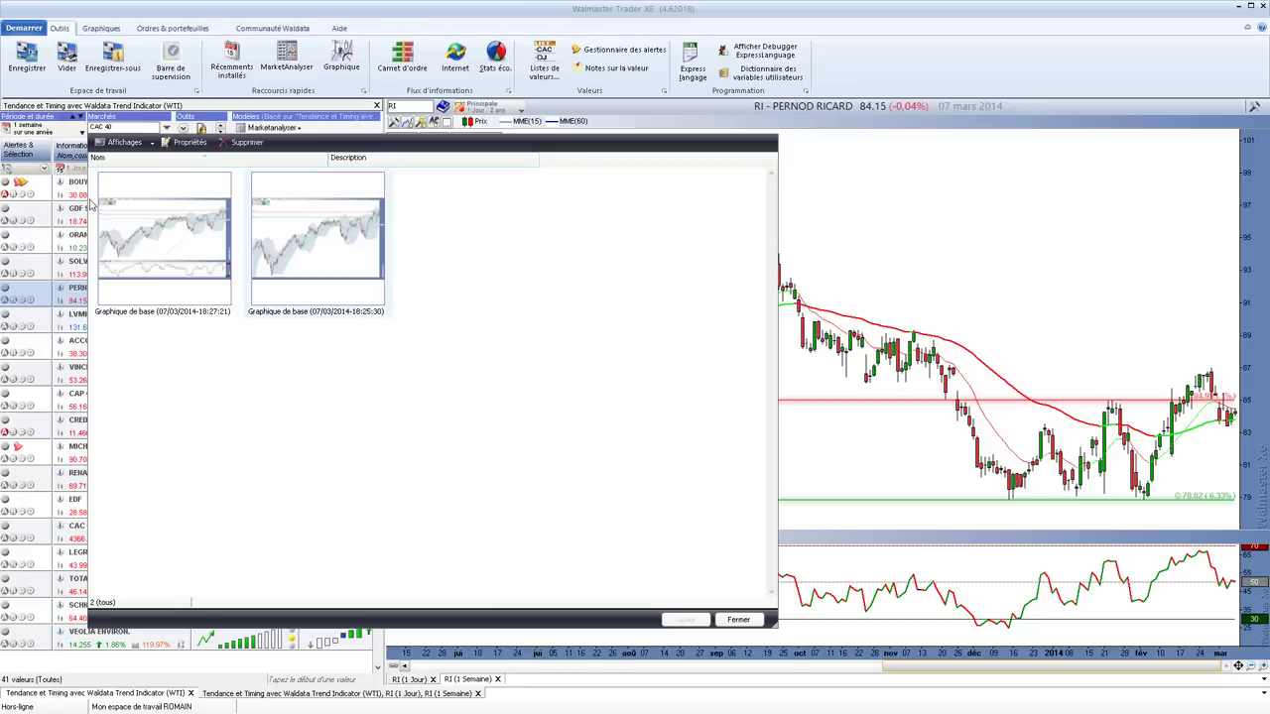
pyautogui.click(401, 216)
pyautogui.click(738, 620)
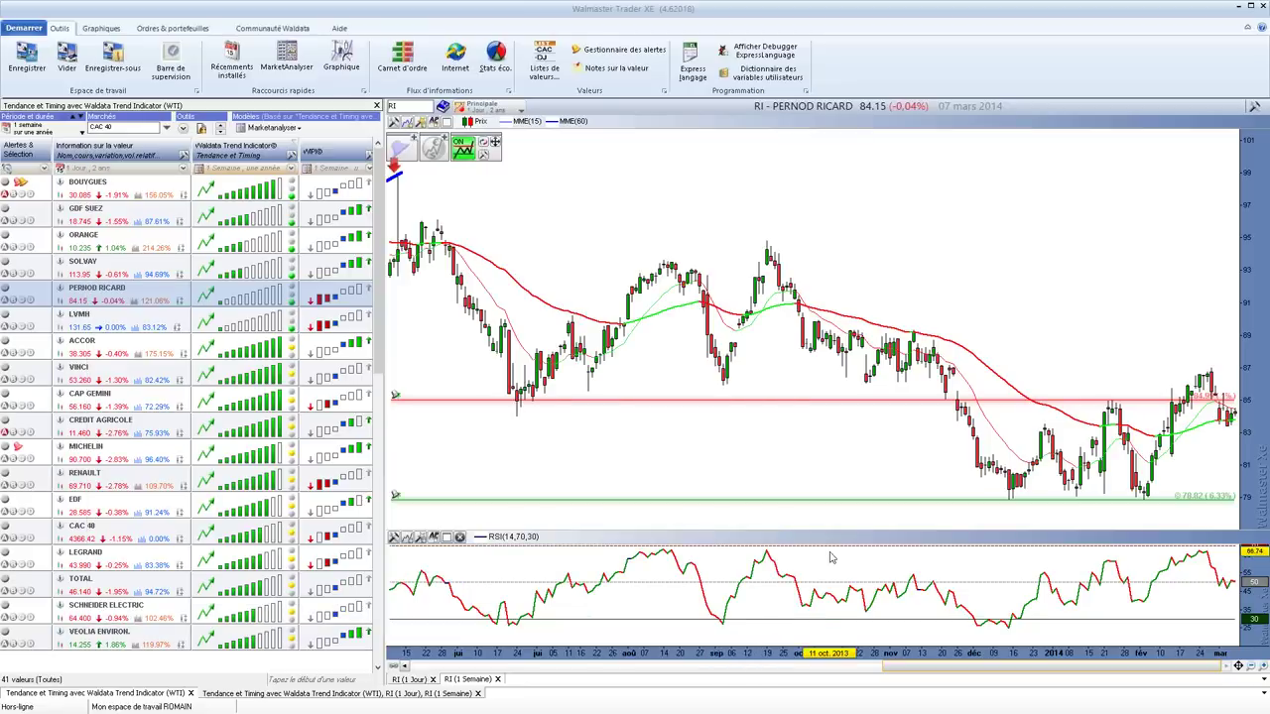
pyautogui.moveTo(821, 559)
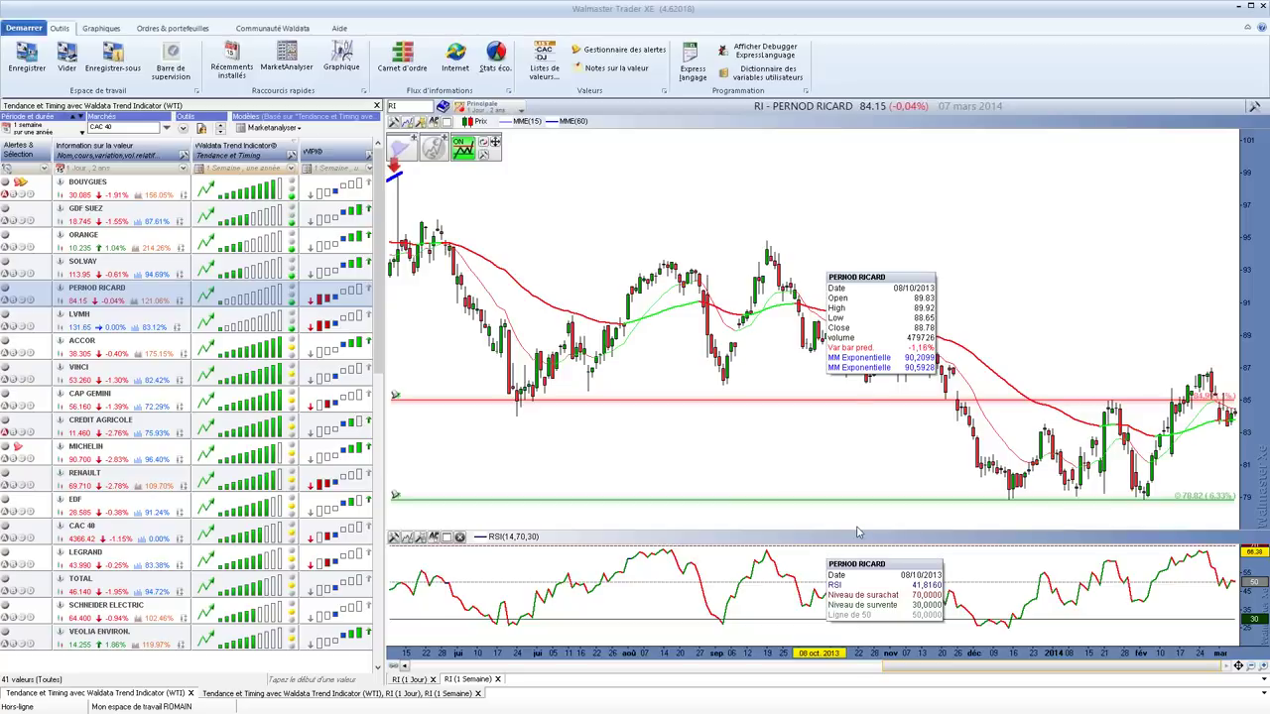
pyautogui.rightClick(890, 173)
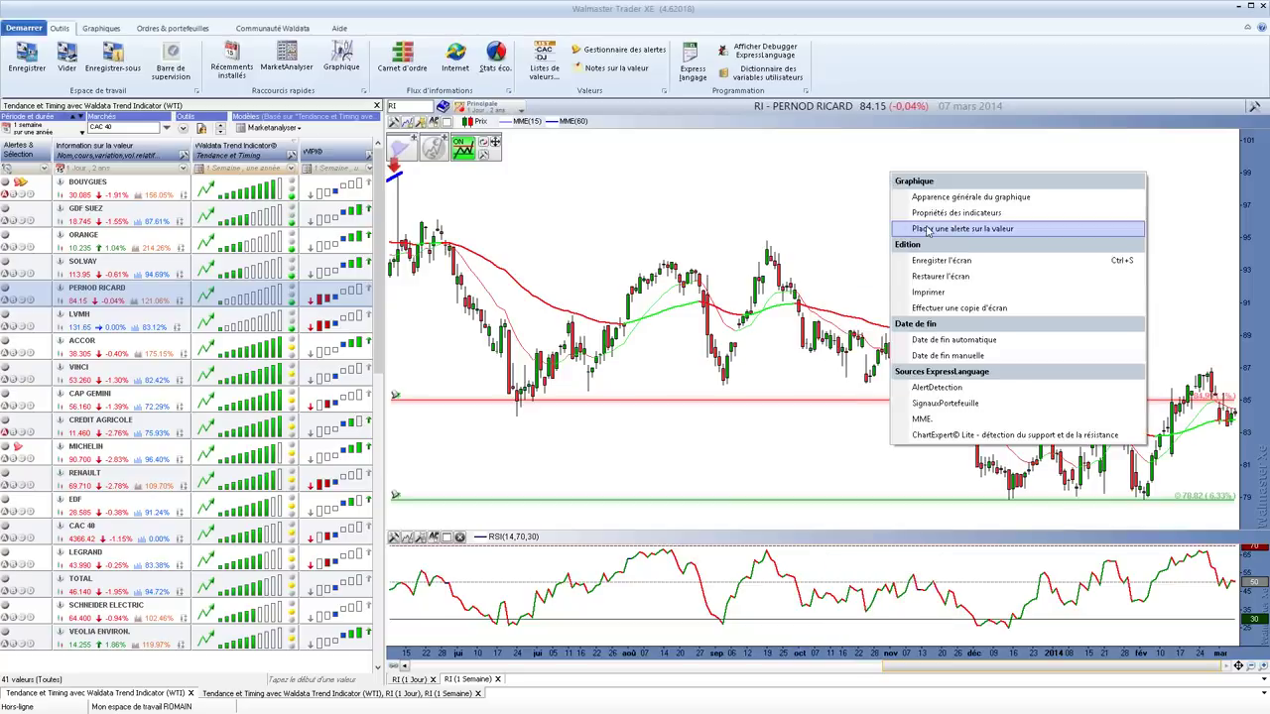
pyautogui.click(932, 277)
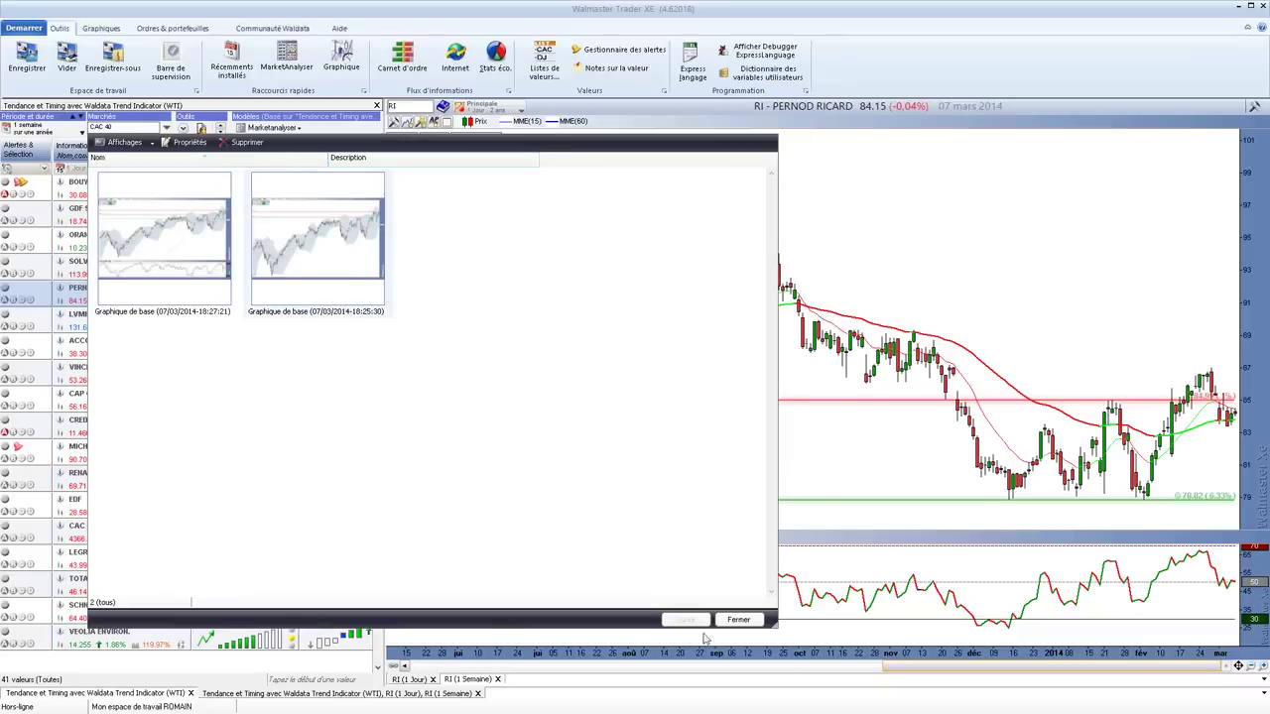
pyautogui.click(738, 619)
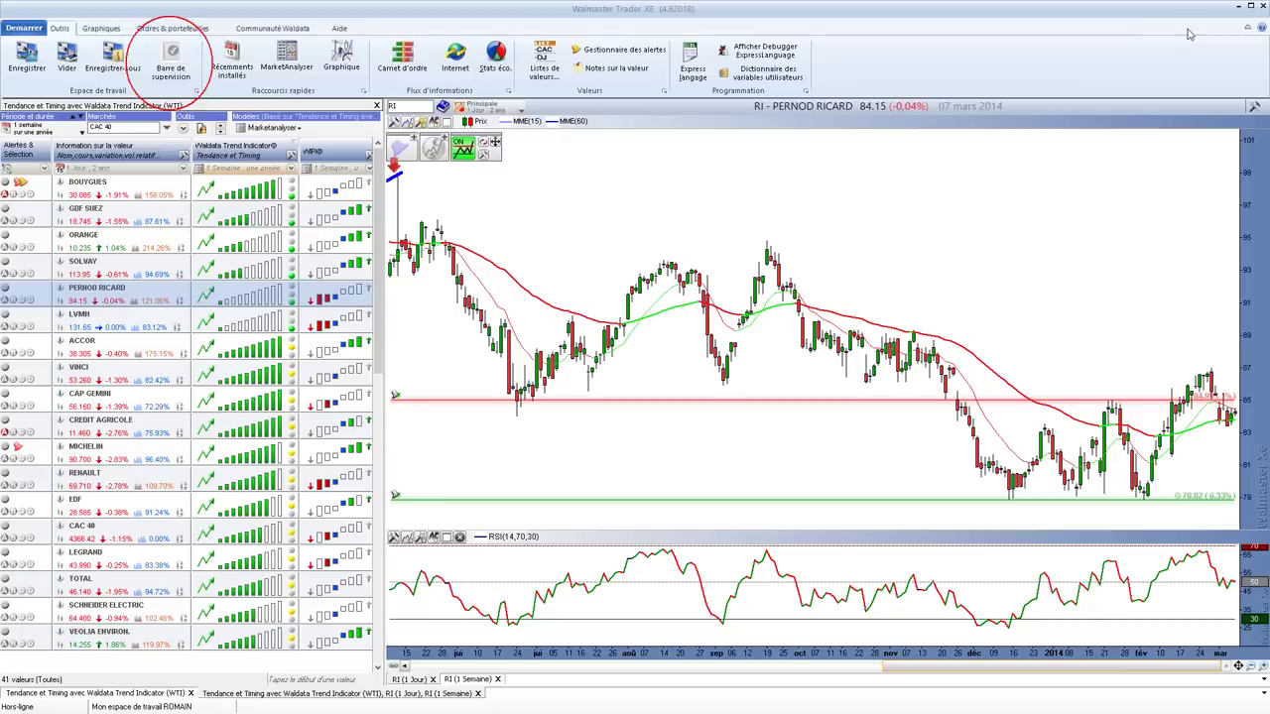
# Display the horizontal supervision bar above the main window's content (En haut de la fenêtre principale) and empty it of its preset GraphAnalysers
pyautogui.click(176, 60)
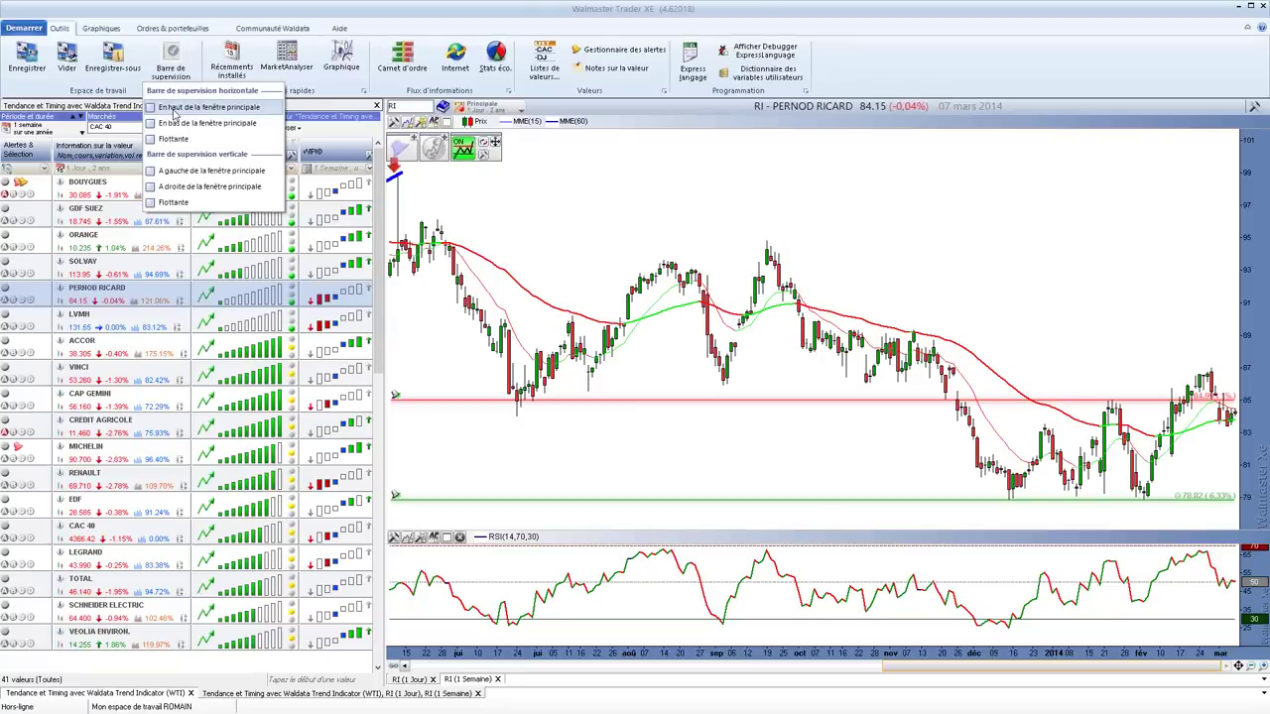
pyautogui.click(174, 108)
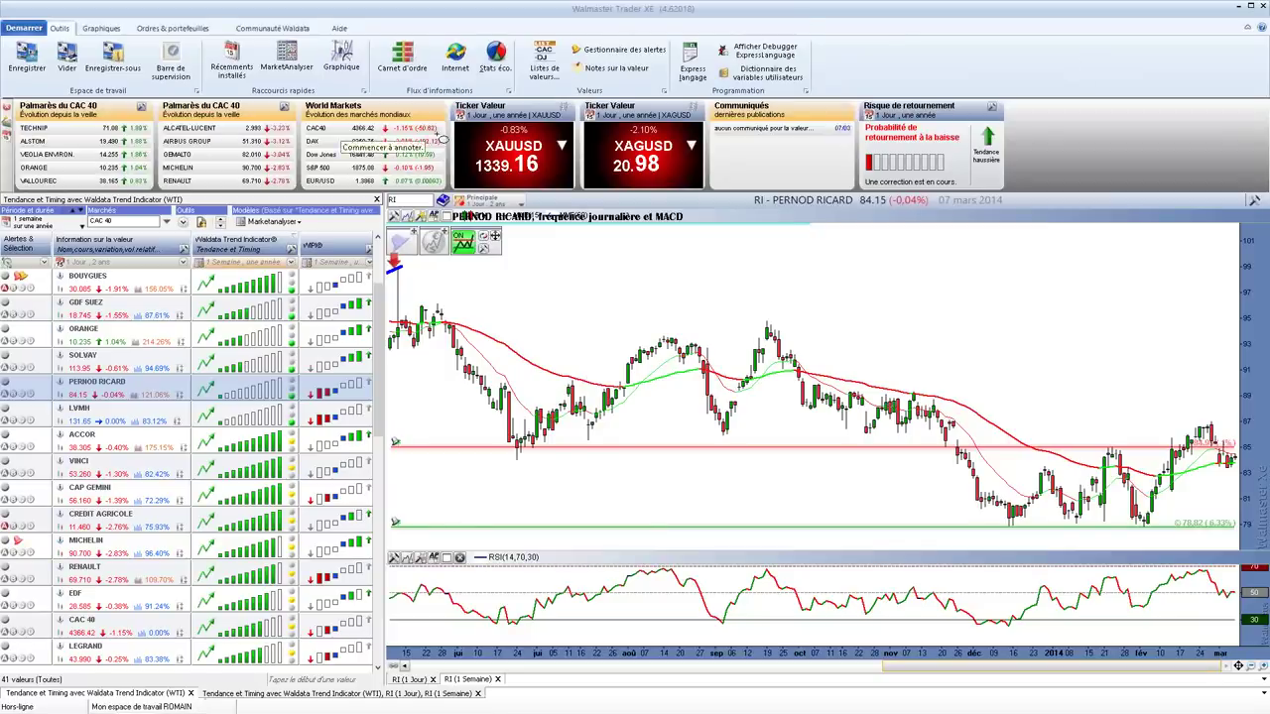
pyautogui.click(8, 121)
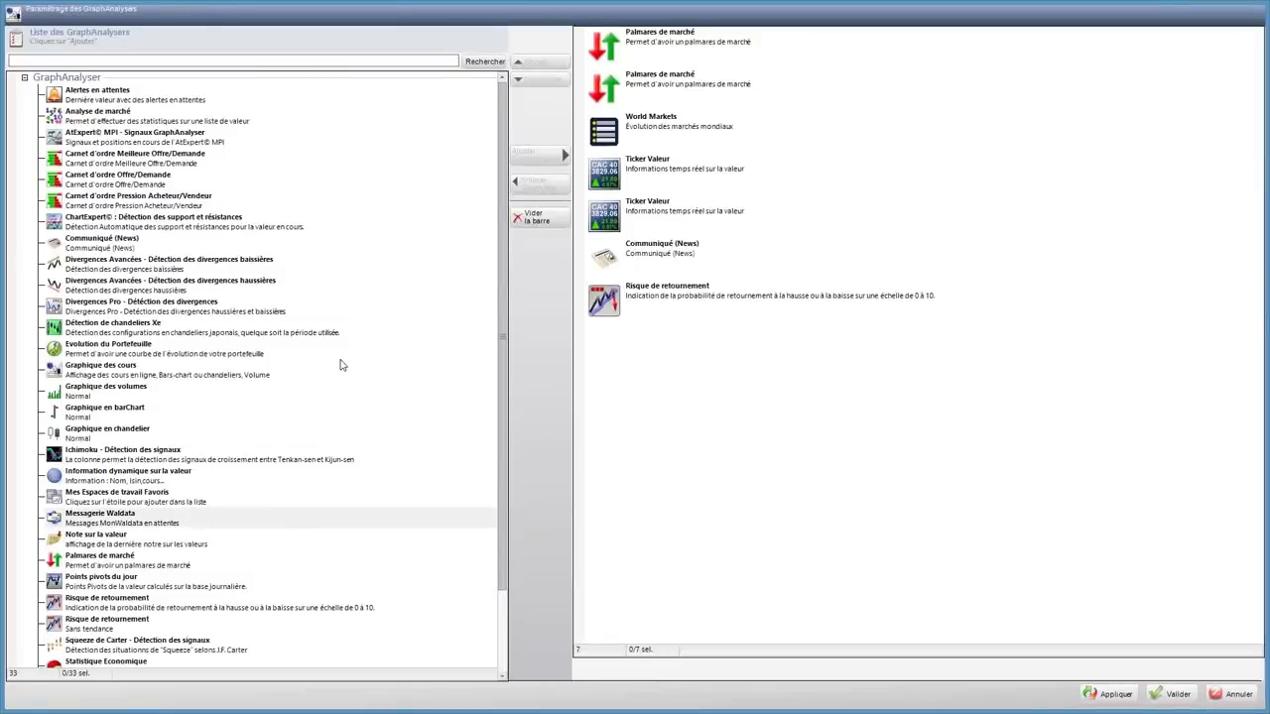
pyautogui.click(535, 219)
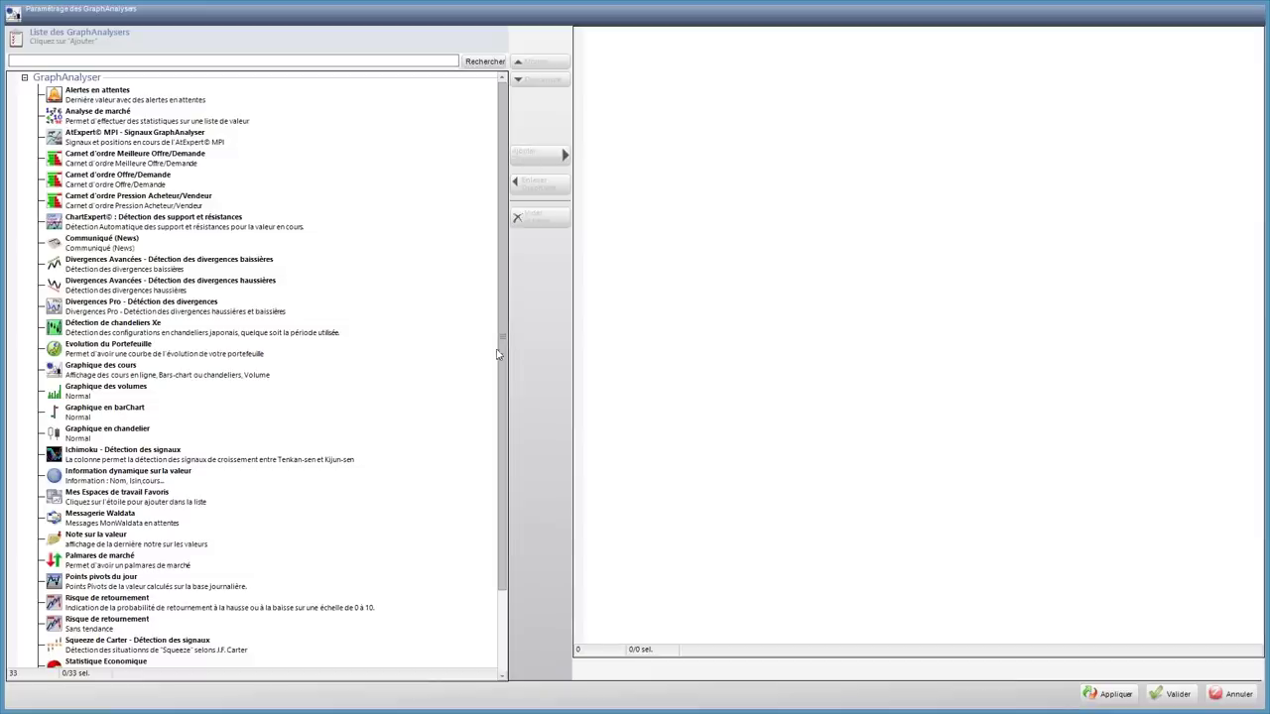
# Add Carnet d'ordre Offre/Demande, Communiqué (News), Détection de chandeliers Xe and Messagerie Waldata to the supervision bar
pyautogui.click(206, 182)
pyautogui.click(555, 159)
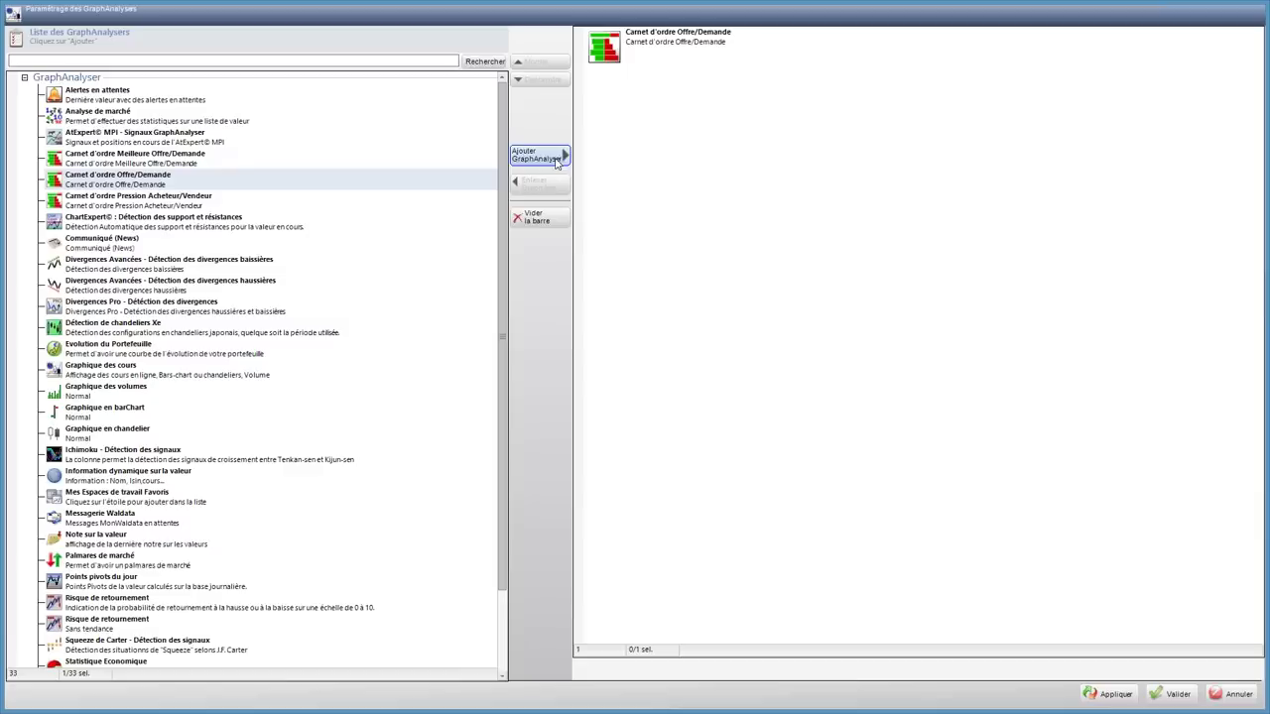
pyautogui.click(214, 244)
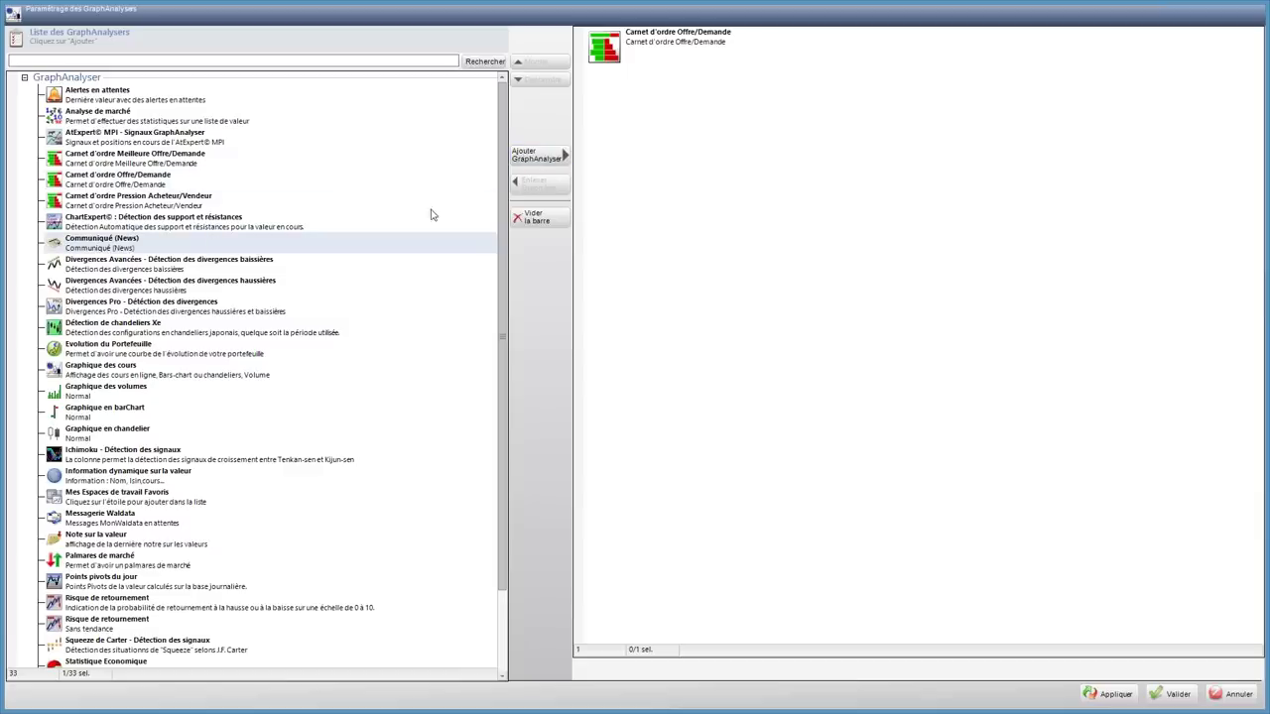
pyautogui.click(548, 159)
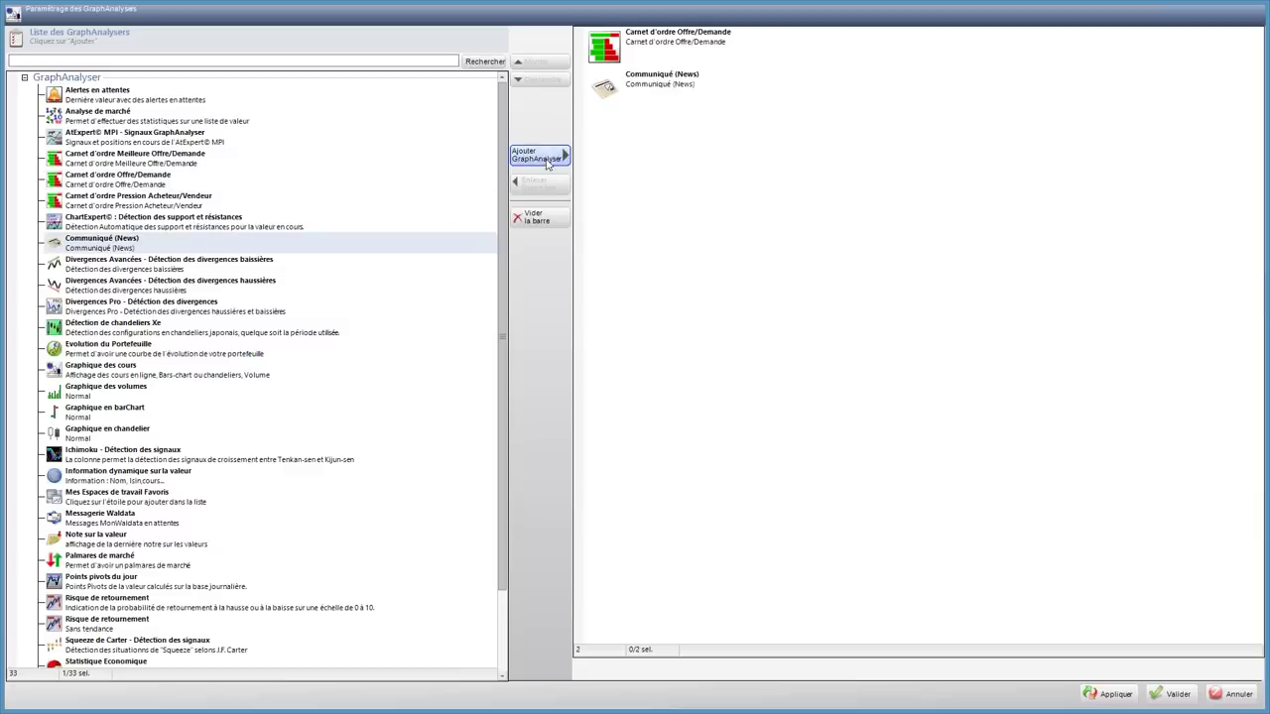
pyautogui.click(166, 328)
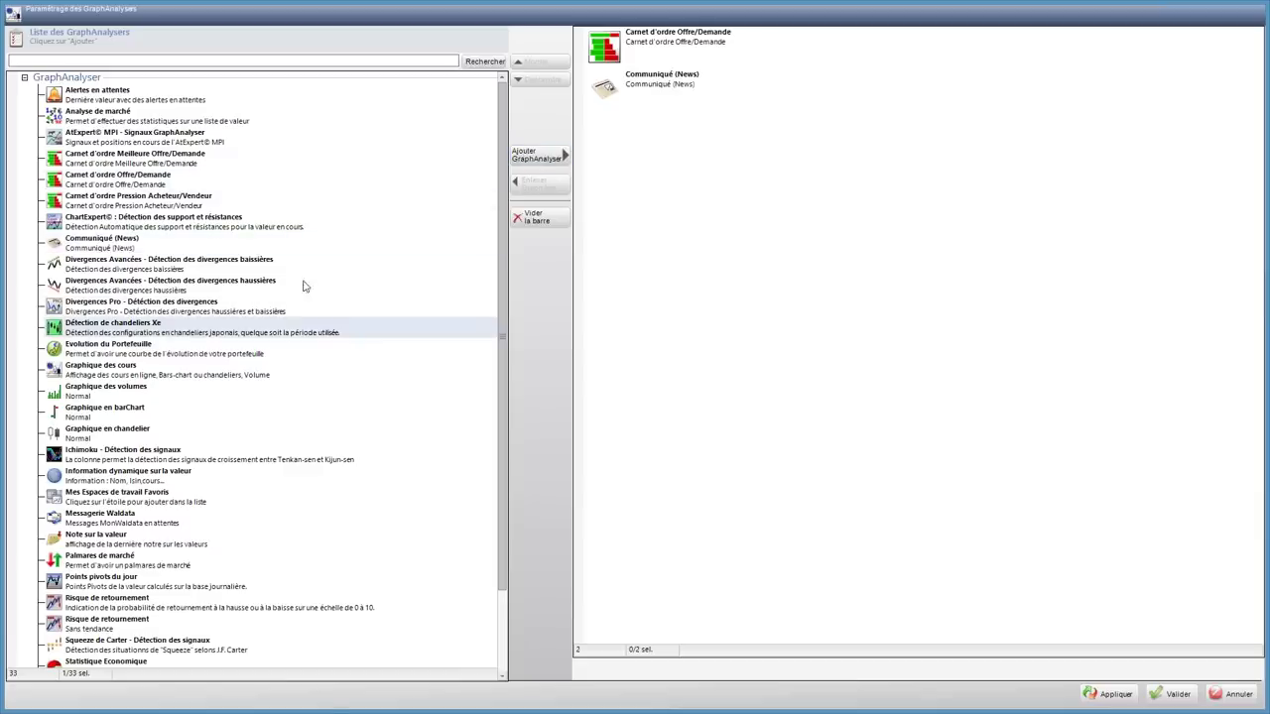
pyautogui.click(556, 162)
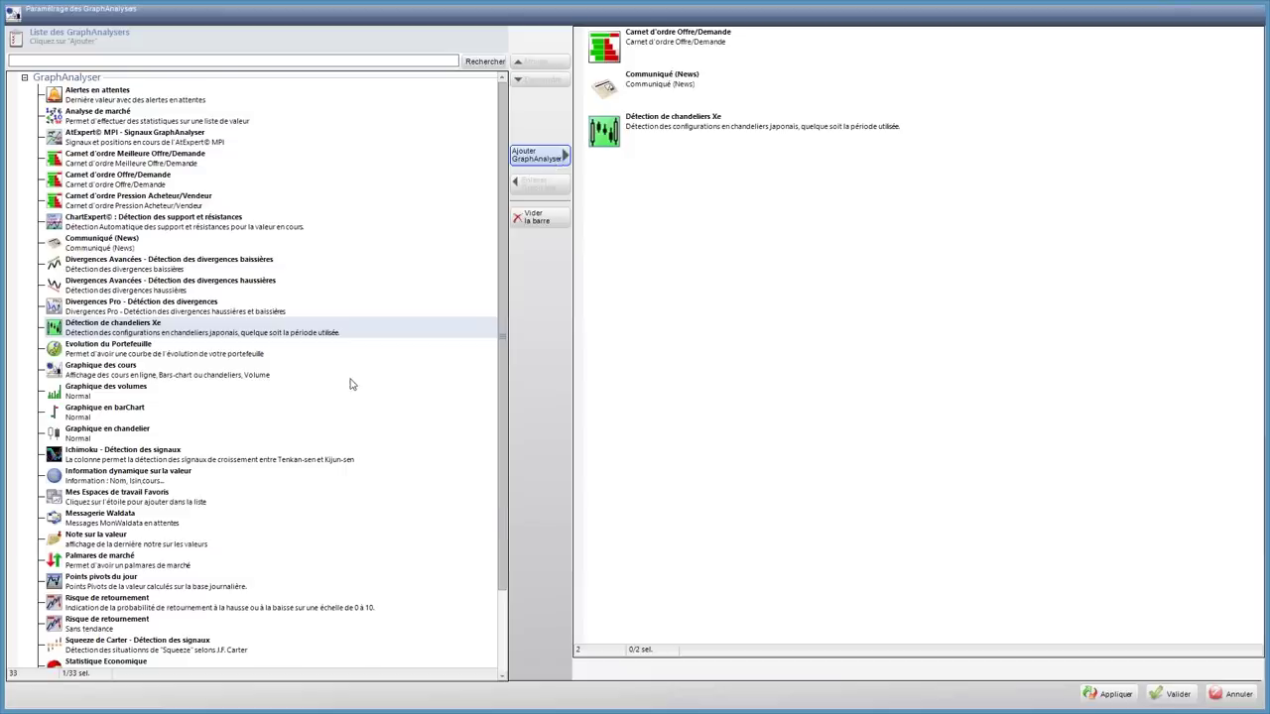
pyautogui.click(147, 515)
pyautogui.click(521, 158)
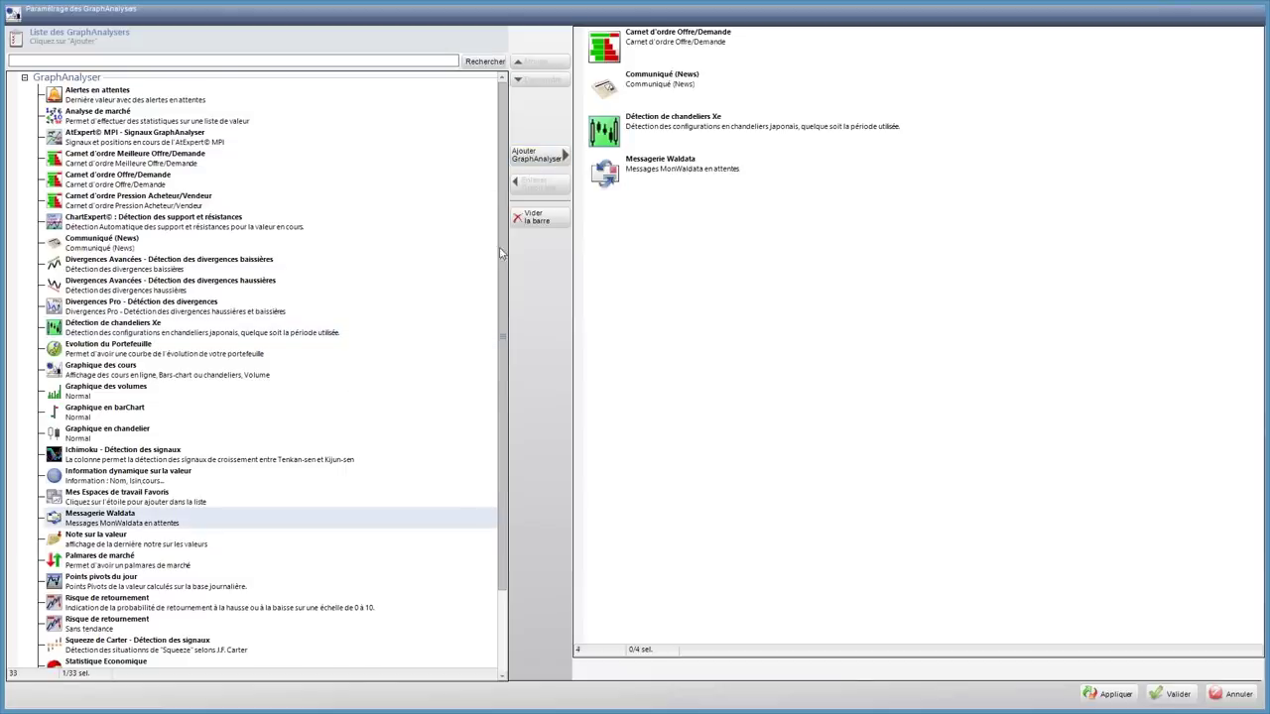
# Add Palmares de marché, Risque de retournement (Sans tendance) and Statistique Economique to the supervision bar and validate its configuration
pyautogui.moveTo(501, 253); pyautogui.dragTo(485, 438)
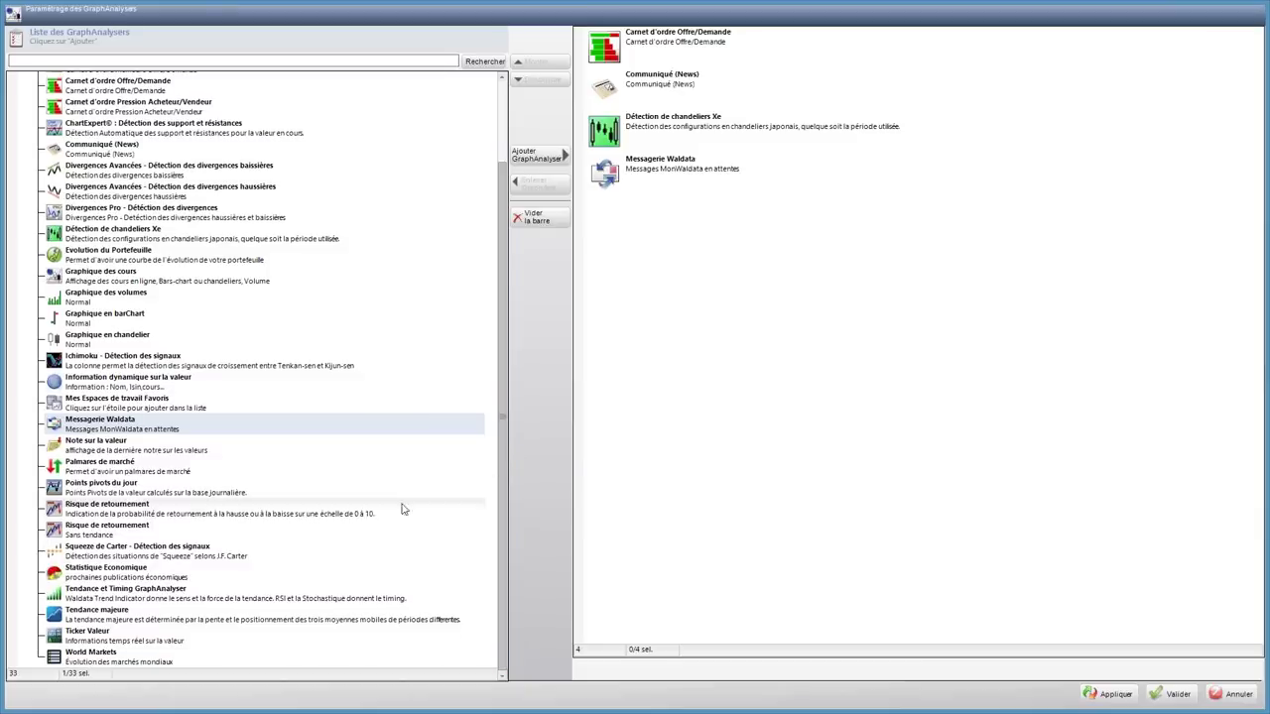
pyautogui.click(162, 470)
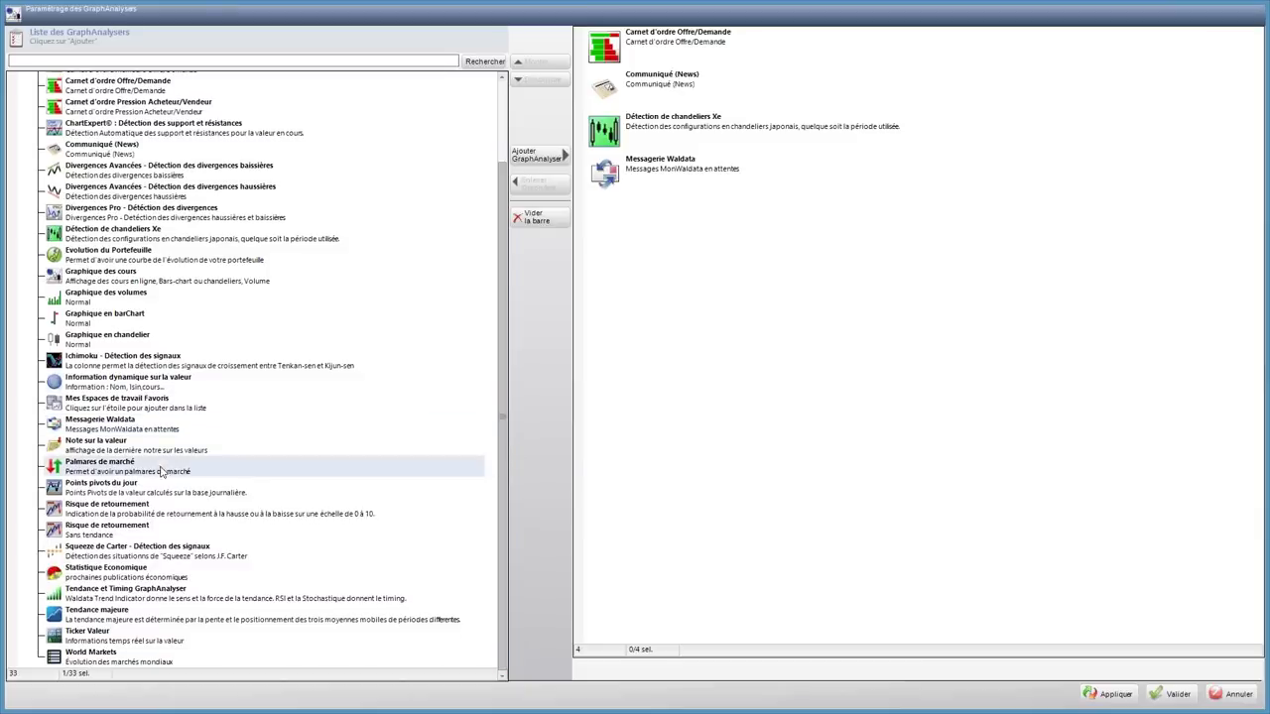
pyautogui.click(545, 164)
pyautogui.click(235, 533)
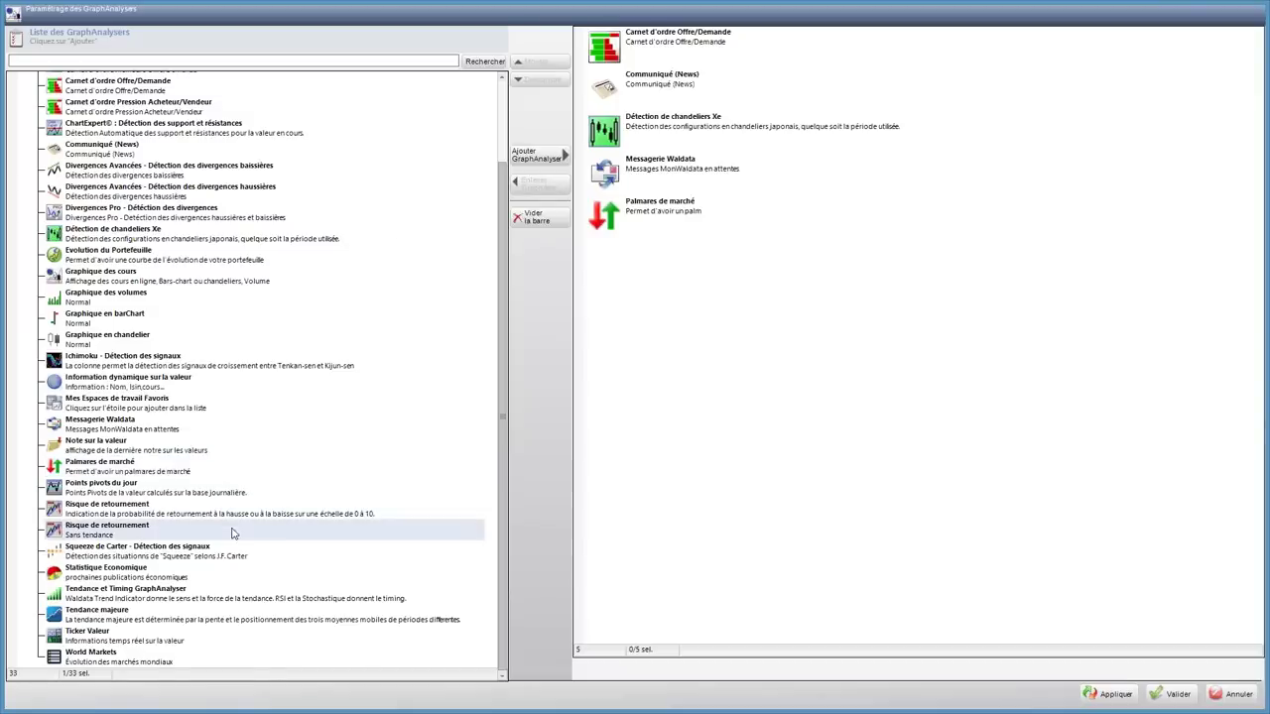
pyautogui.click(537, 155)
pyautogui.click(351, 589)
pyautogui.click(230, 581)
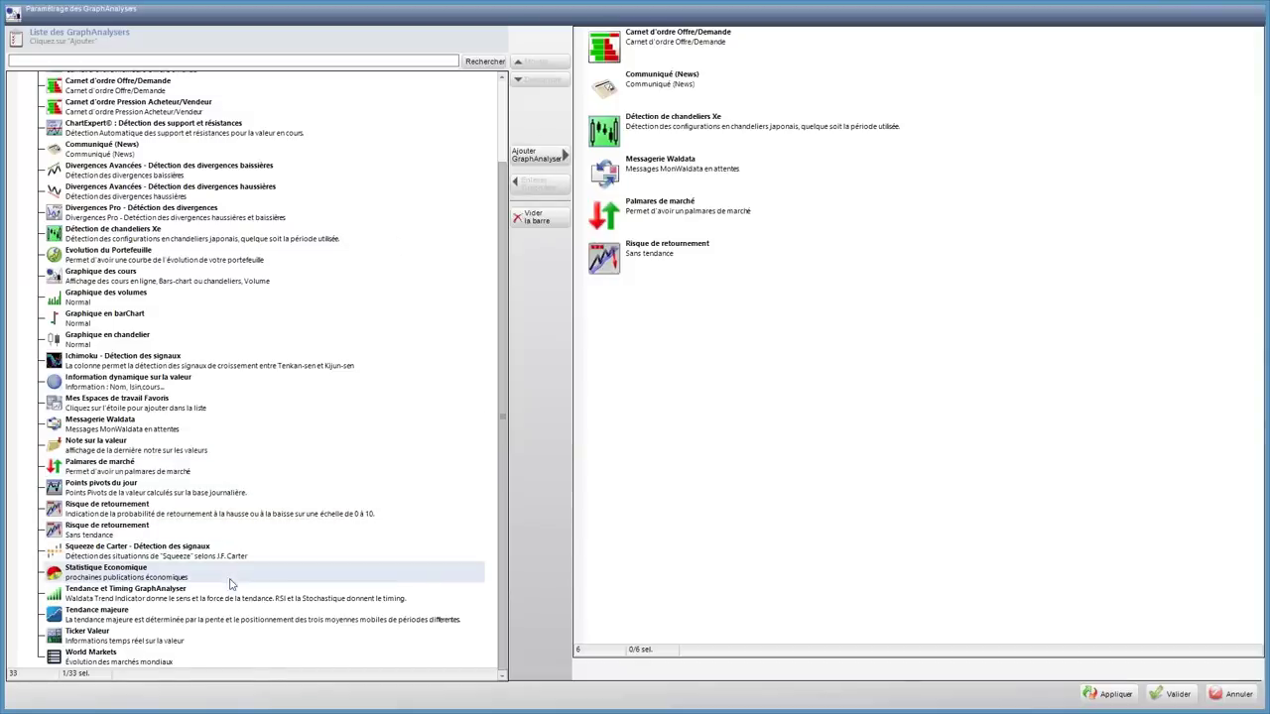
pyautogui.click(524, 155)
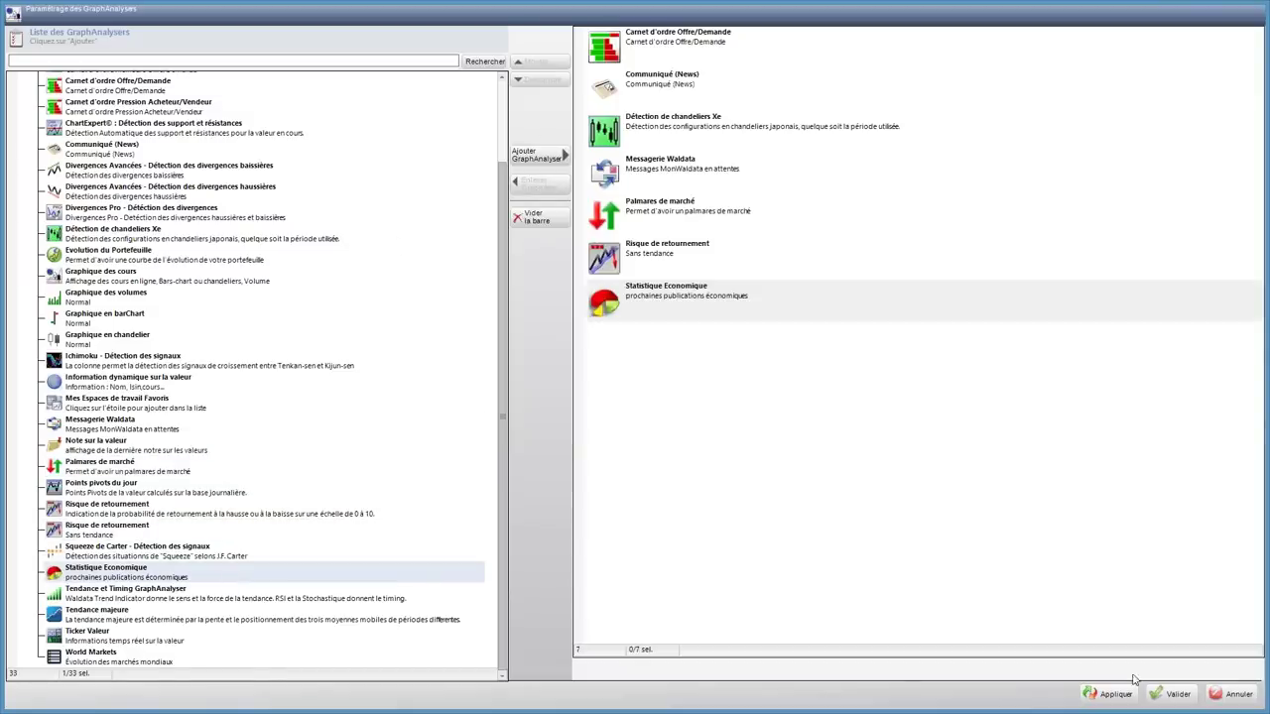
pyautogui.click(1185, 699)
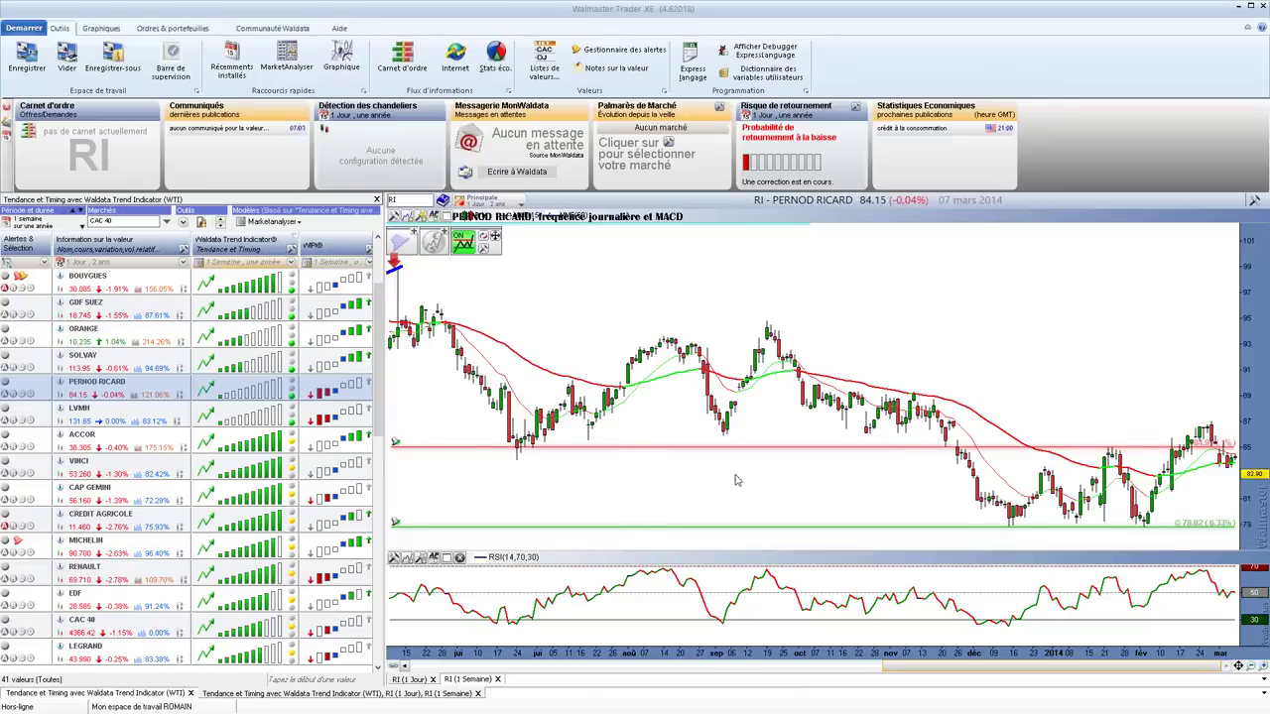
# Remove the ChartExpert Lite support and resistance assistant from the Pernod Ricard daily chart
pyautogui.scroll(-3, 684, 471)
pyautogui.scroll(-2, 627, 461)
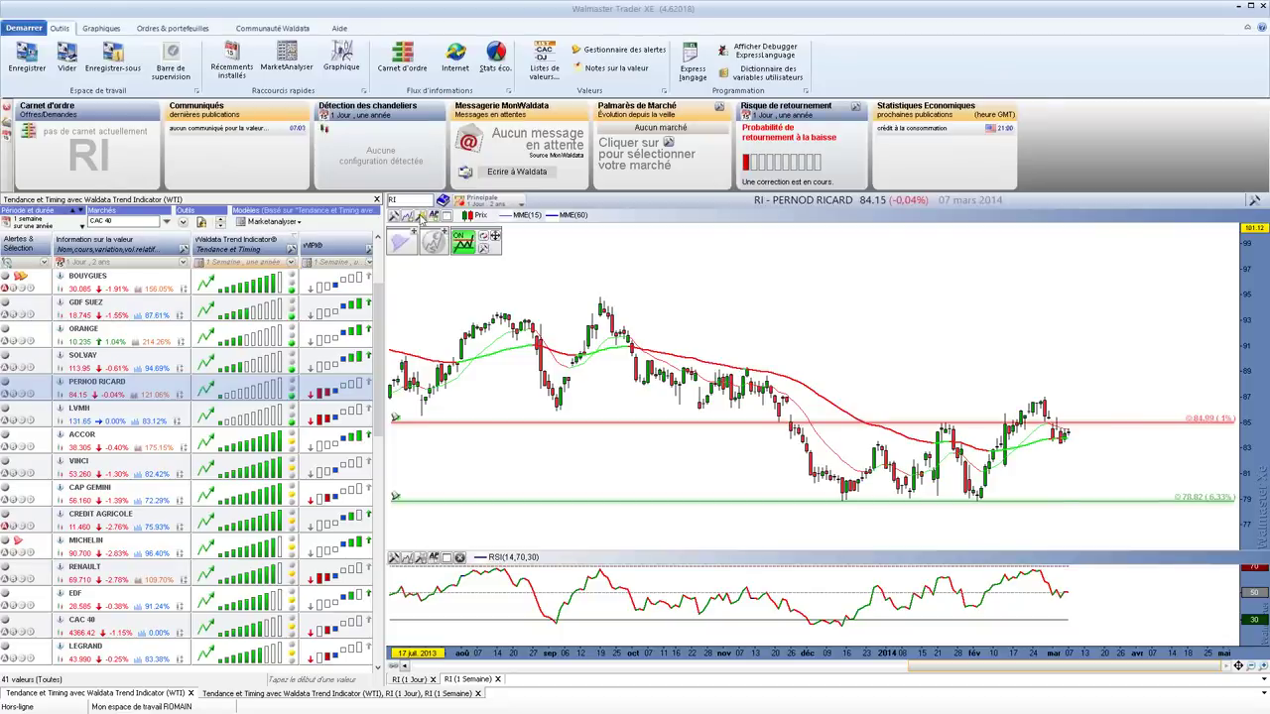
pyautogui.click(421, 216)
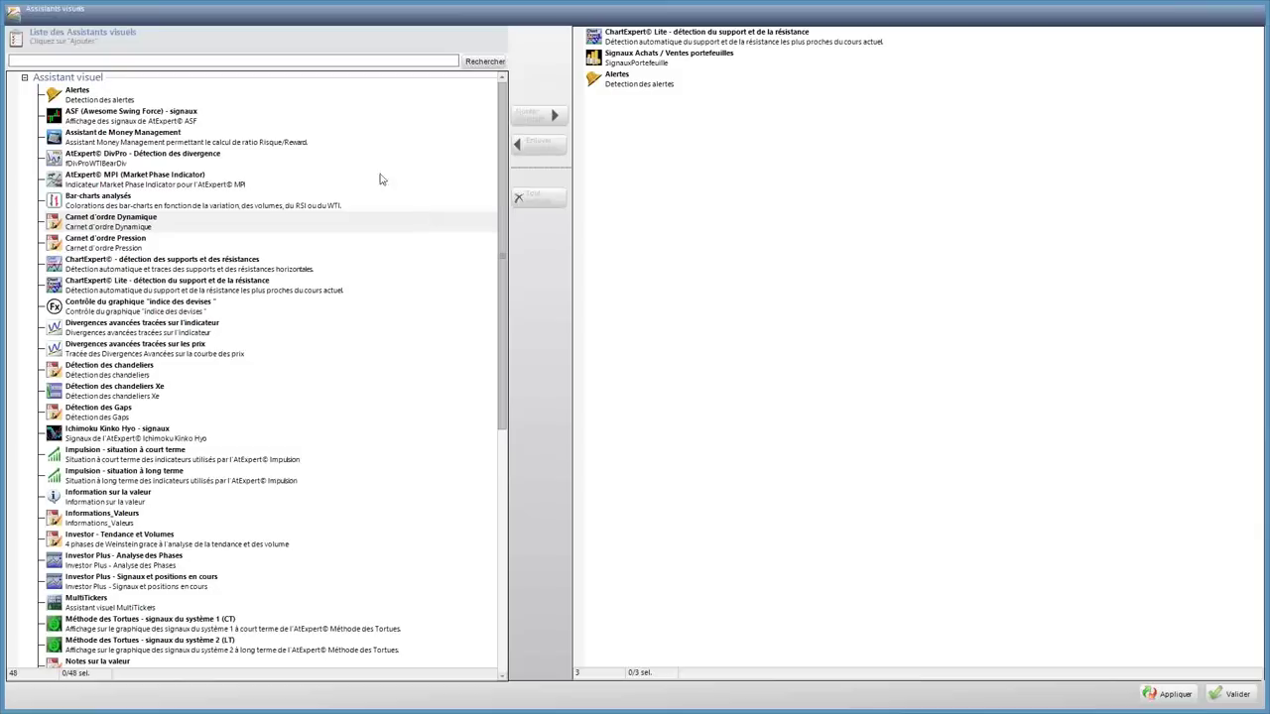
pyautogui.click(692, 46)
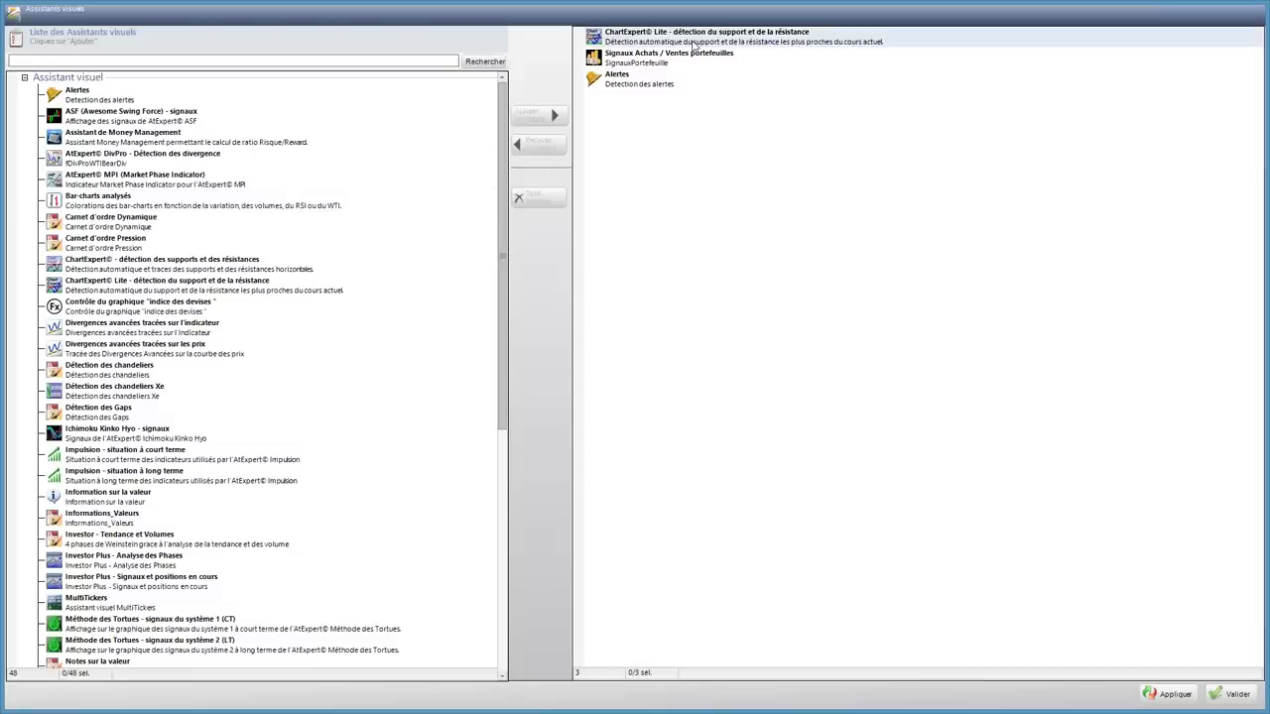
pyautogui.click(539, 145)
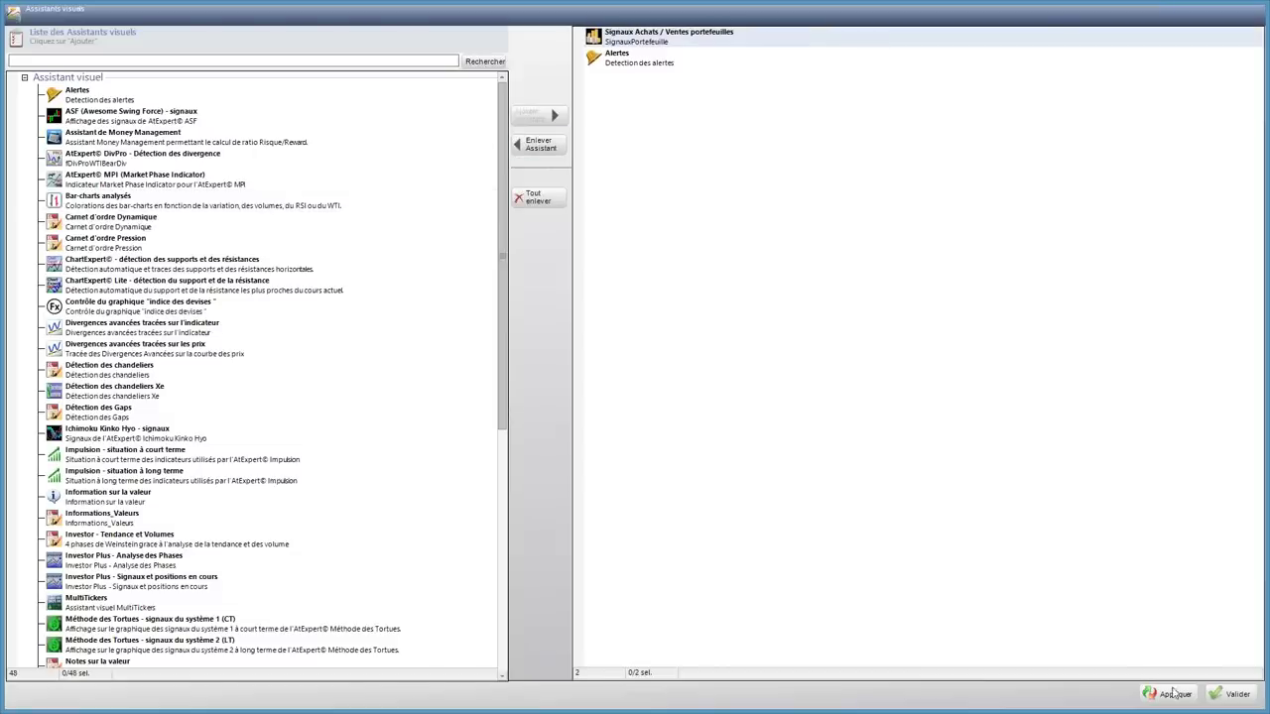
pyautogui.click(1234, 693)
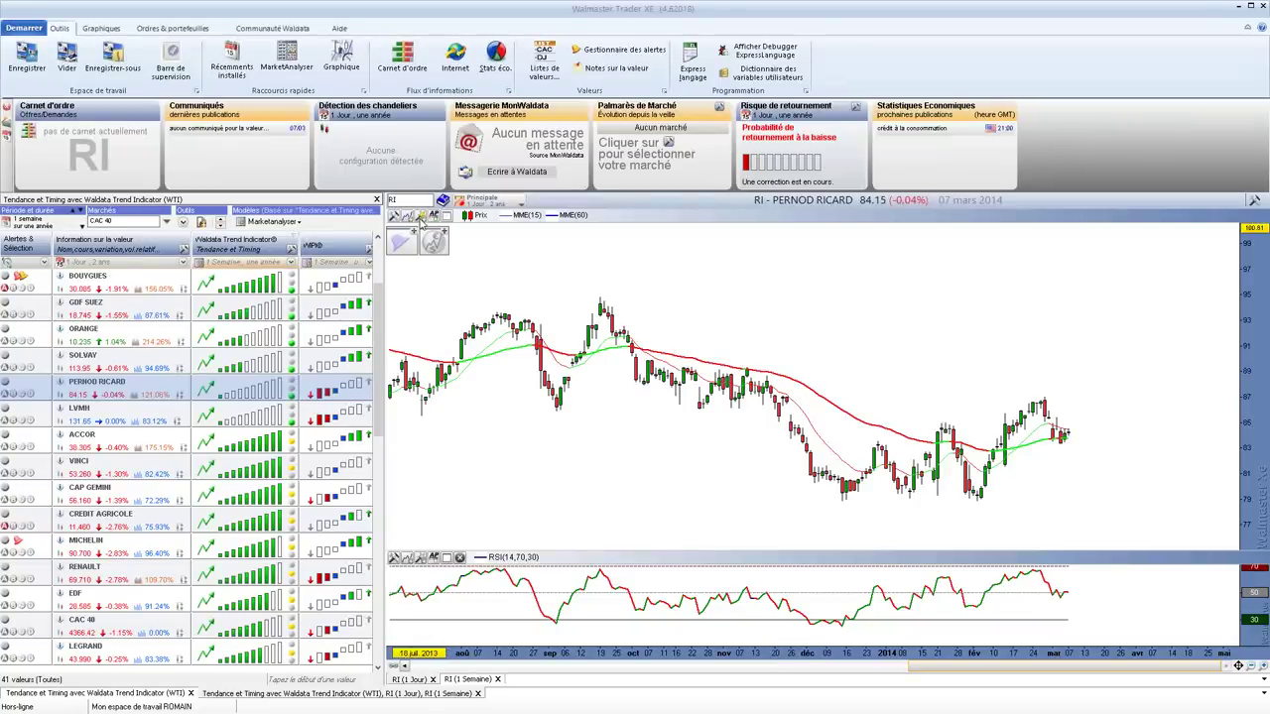
# Add the visual assistants ChartExpert Lite and Probabilité de retournement to the Pernod Ricard chart
pyautogui.click(422, 218)
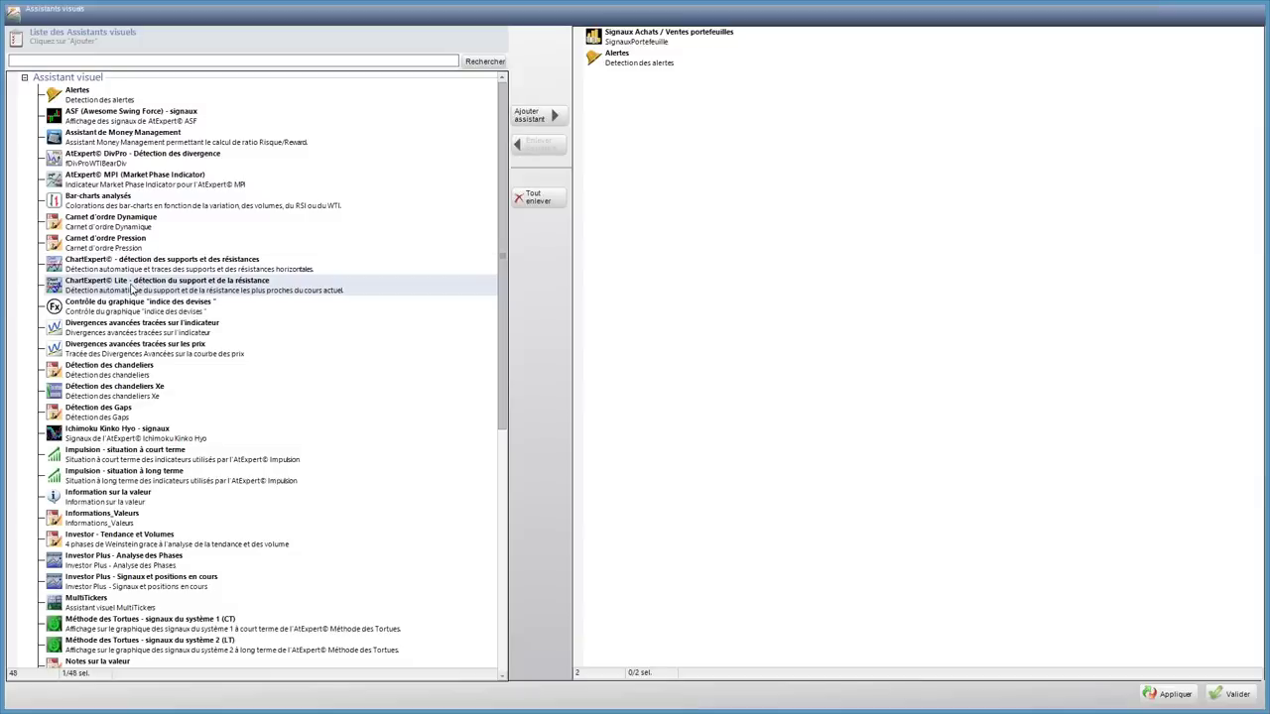
pyautogui.click(548, 118)
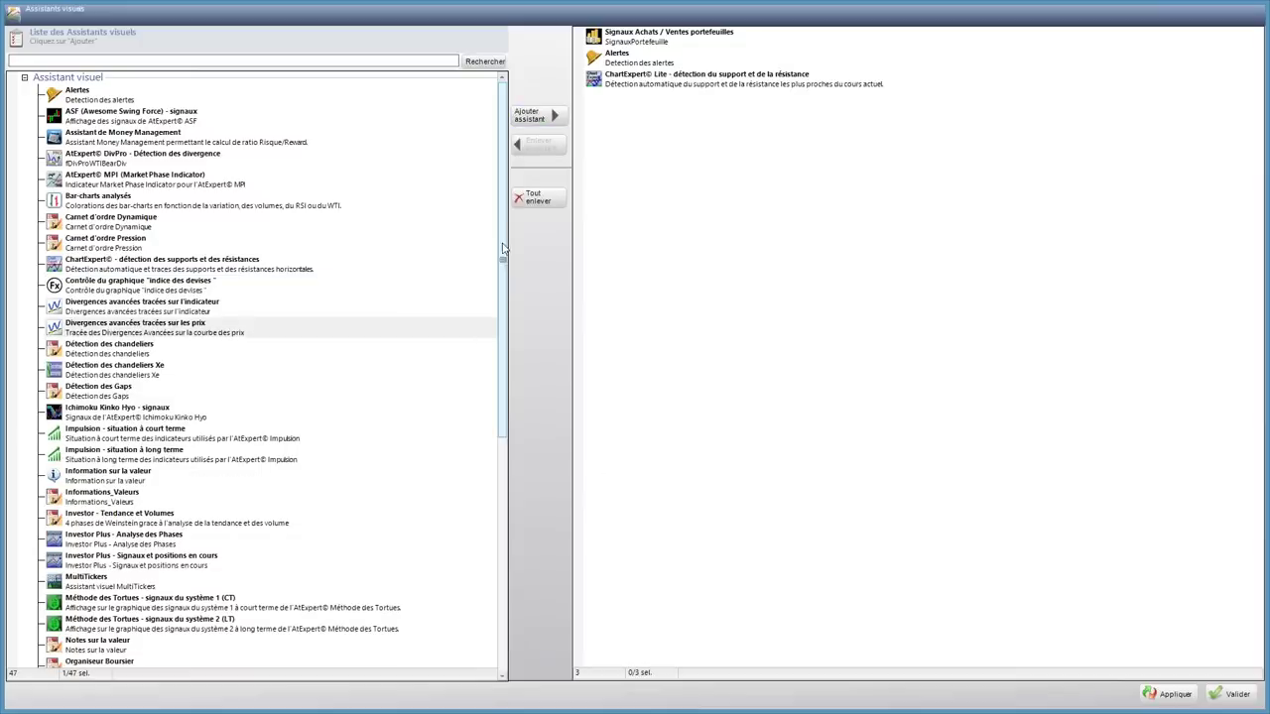
pyautogui.scroll(-5, 492, 347)
pyautogui.scroll(-2, 496, 434)
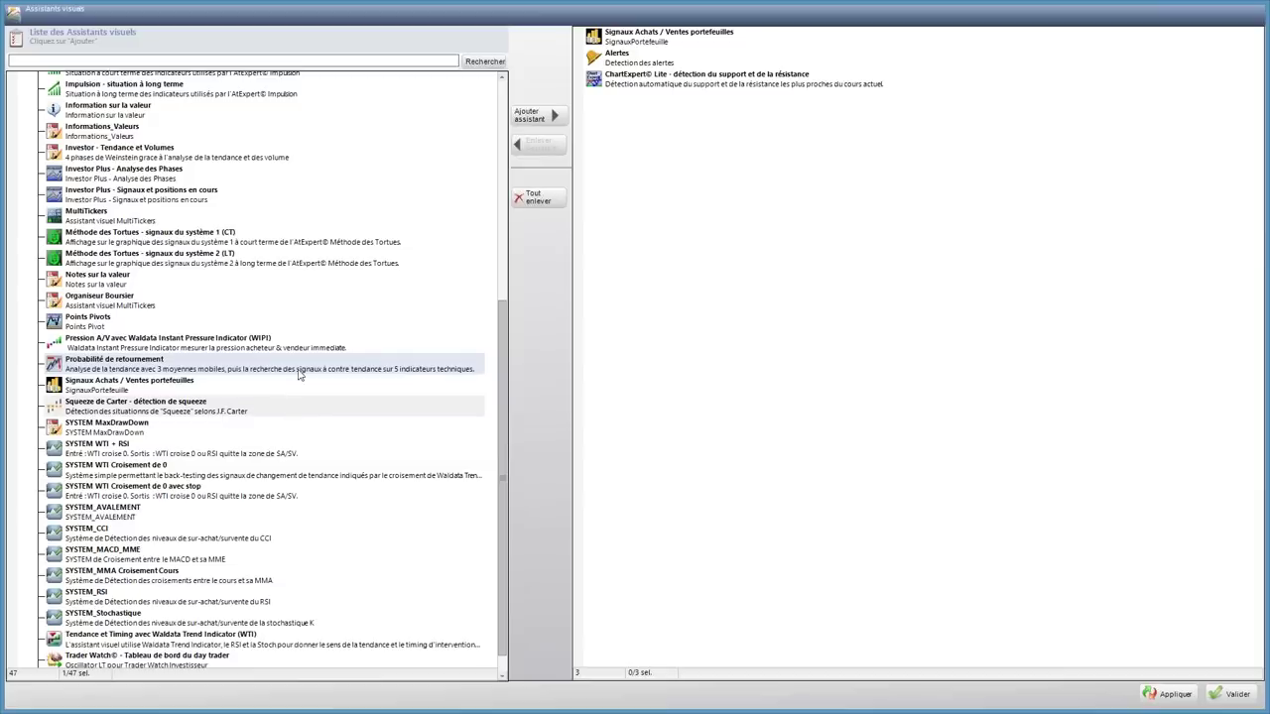
pyautogui.click(553, 116)
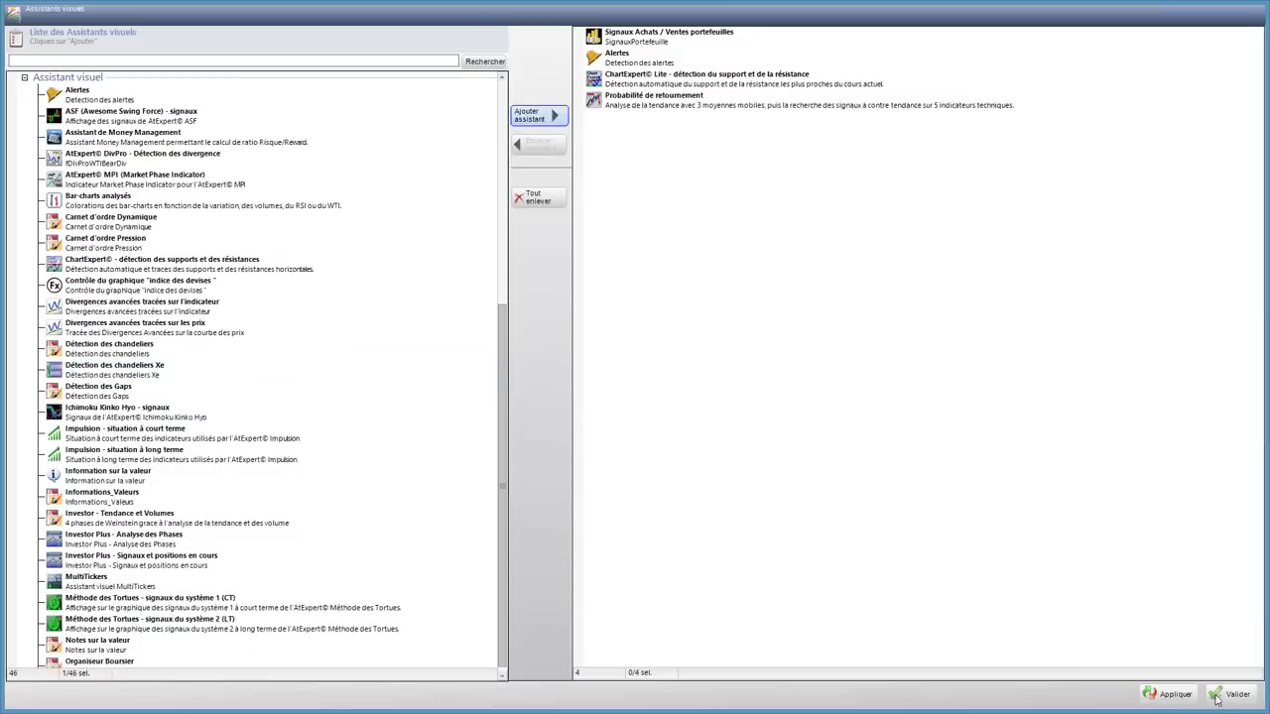
pyautogui.click(1216, 692)
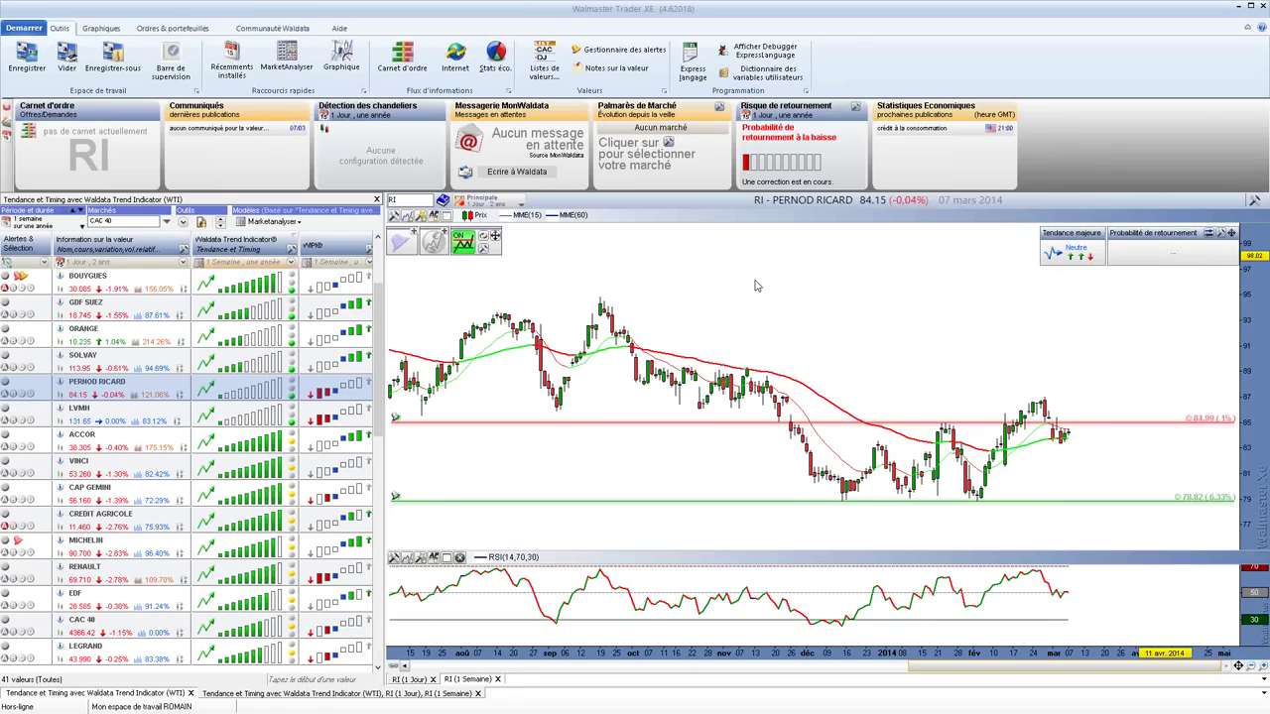
# Browse CAC 40 charts such as GDF Suez, Accor, Cap Gemini and Vinci to examine their major trend and reversal probability
pyautogui.click(129, 289)
pyautogui.click(146, 309)
pyautogui.click(144, 328)
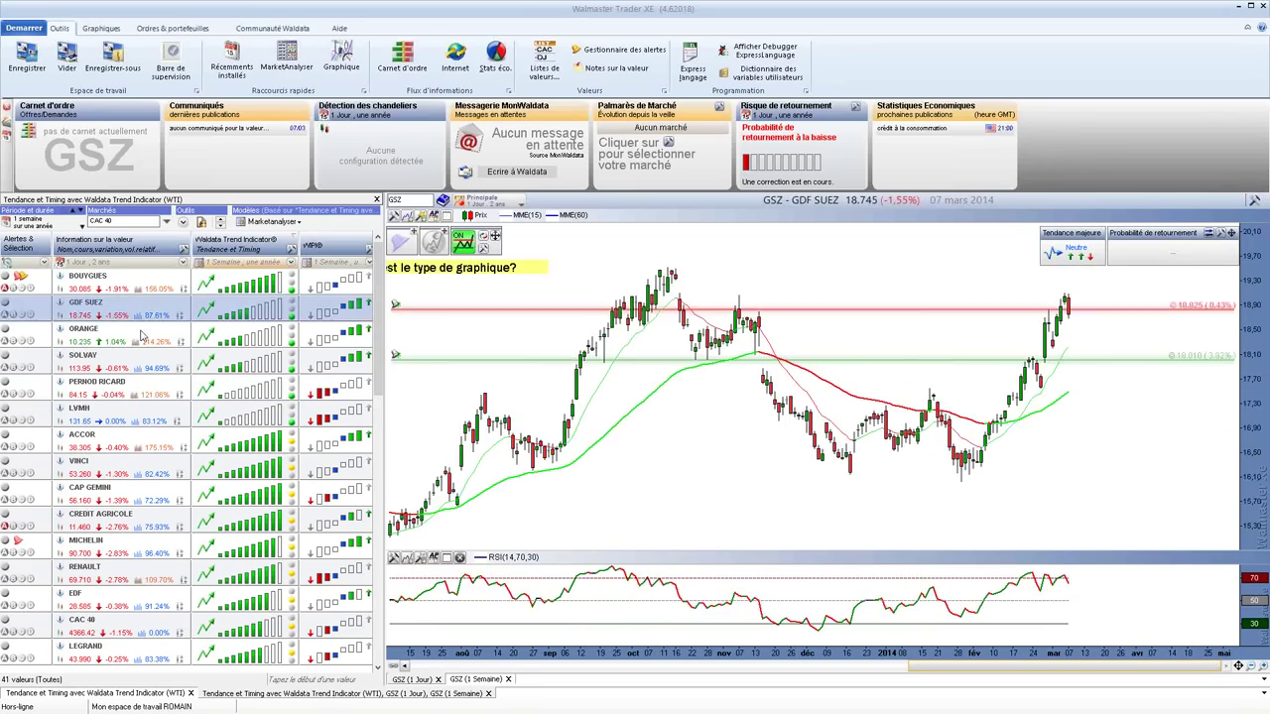
pyautogui.click(139, 373)
pyautogui.click(137, 396)
pyautogui.click(134, 446)
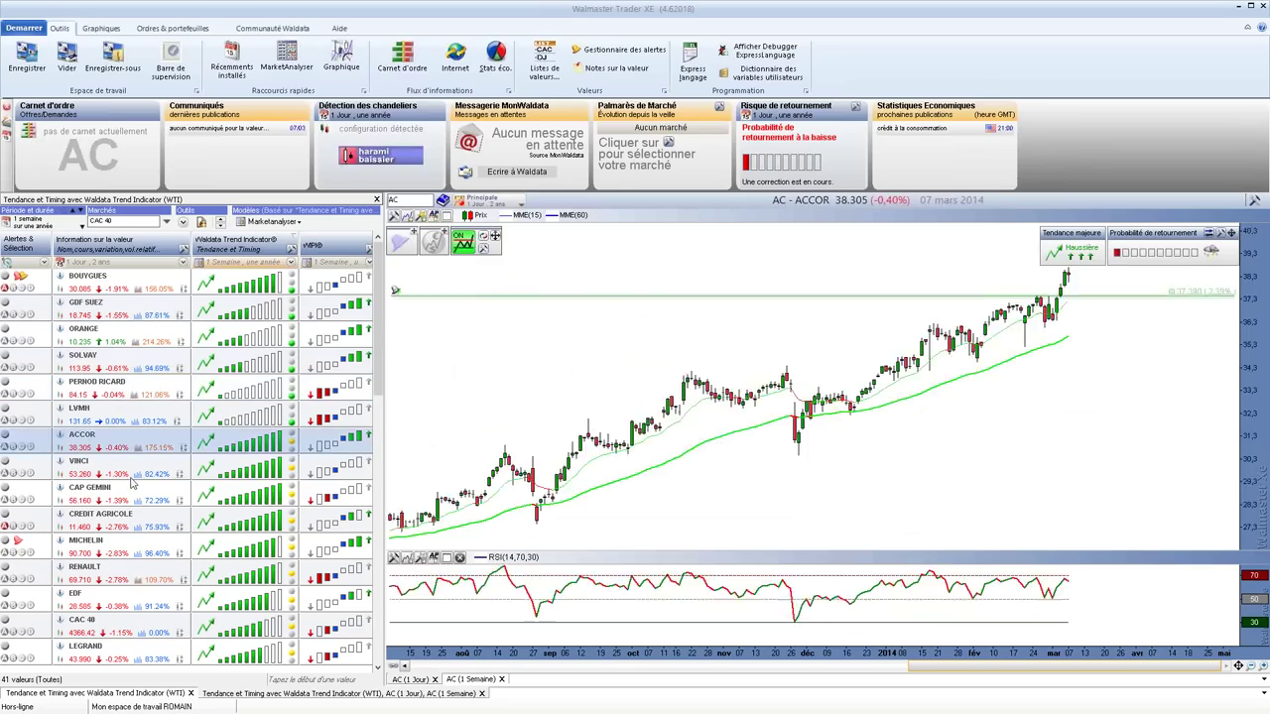
pyautogui.click(131, 501)
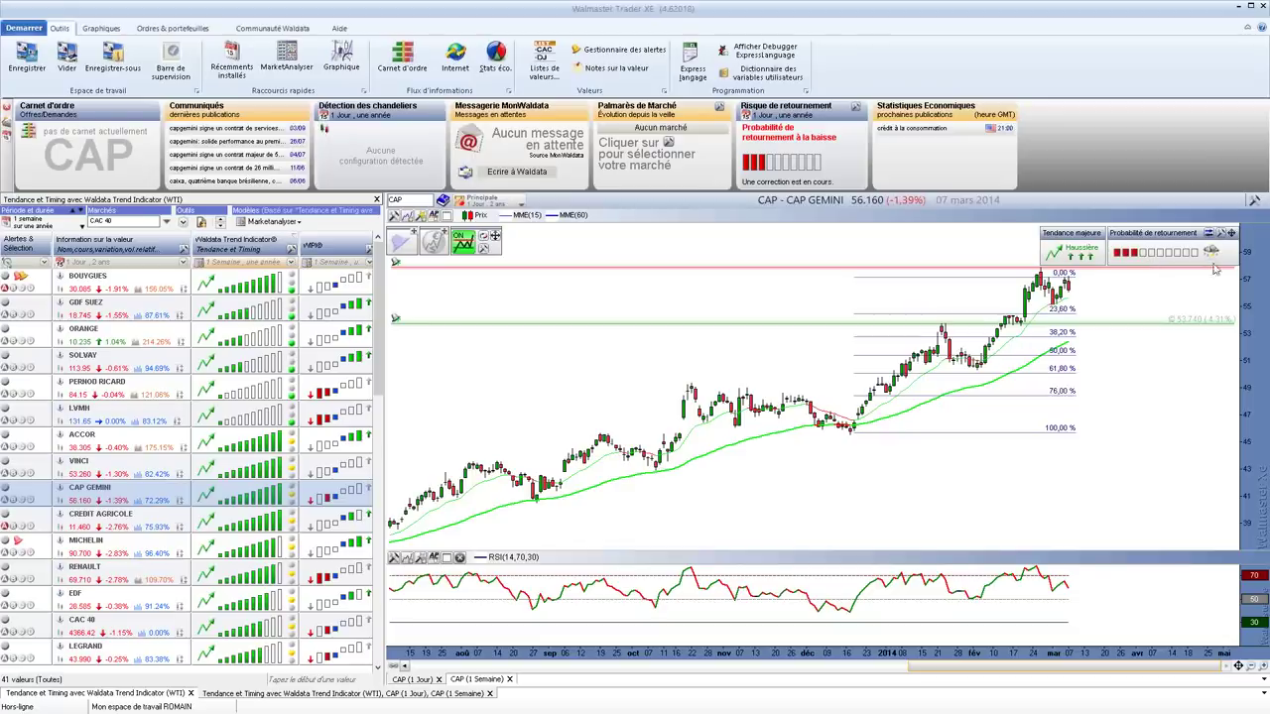
pyautogui.moveTo(1218, 254)
pyautogui.click(103, 469)
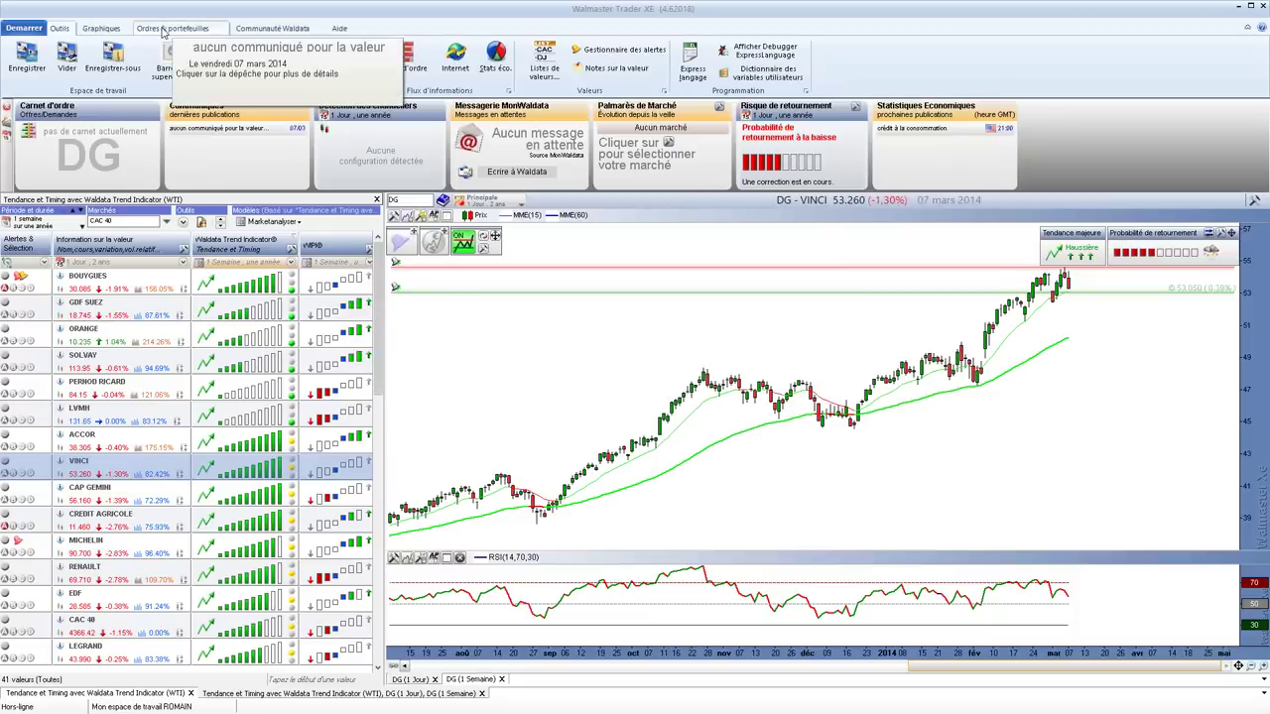
# Display Bouygues and open a new operation on it in the miseenroute portfolio
pyautogui.click(163, 30)
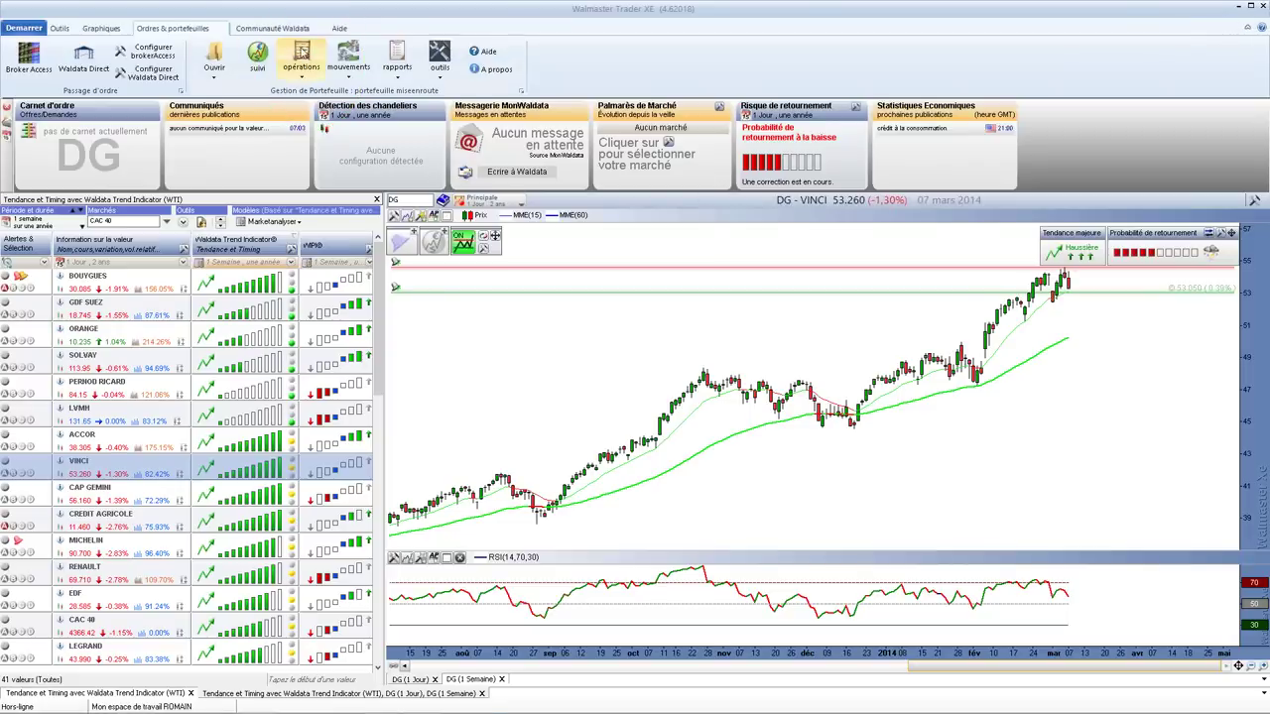
pyautogui.click(302, 57)
pyautogui.click(138, 291)
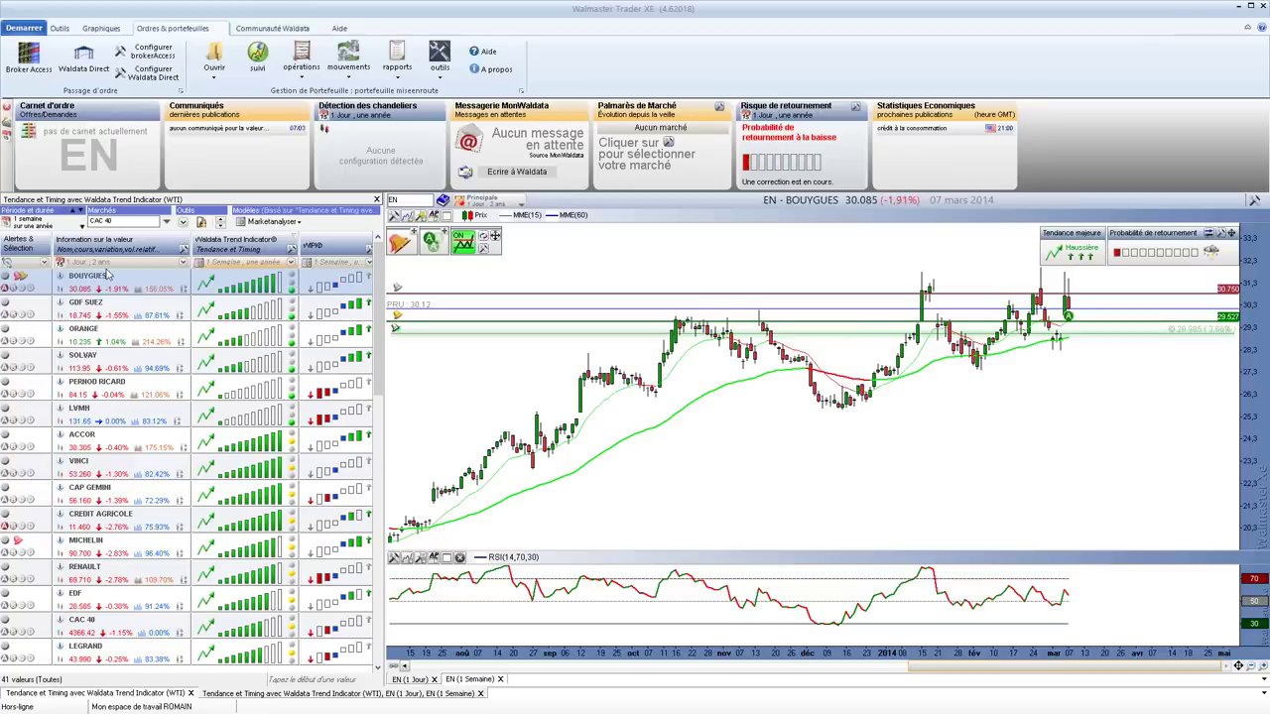
pyautogui.click(300, 67)
pyautogui.click(328, 97)
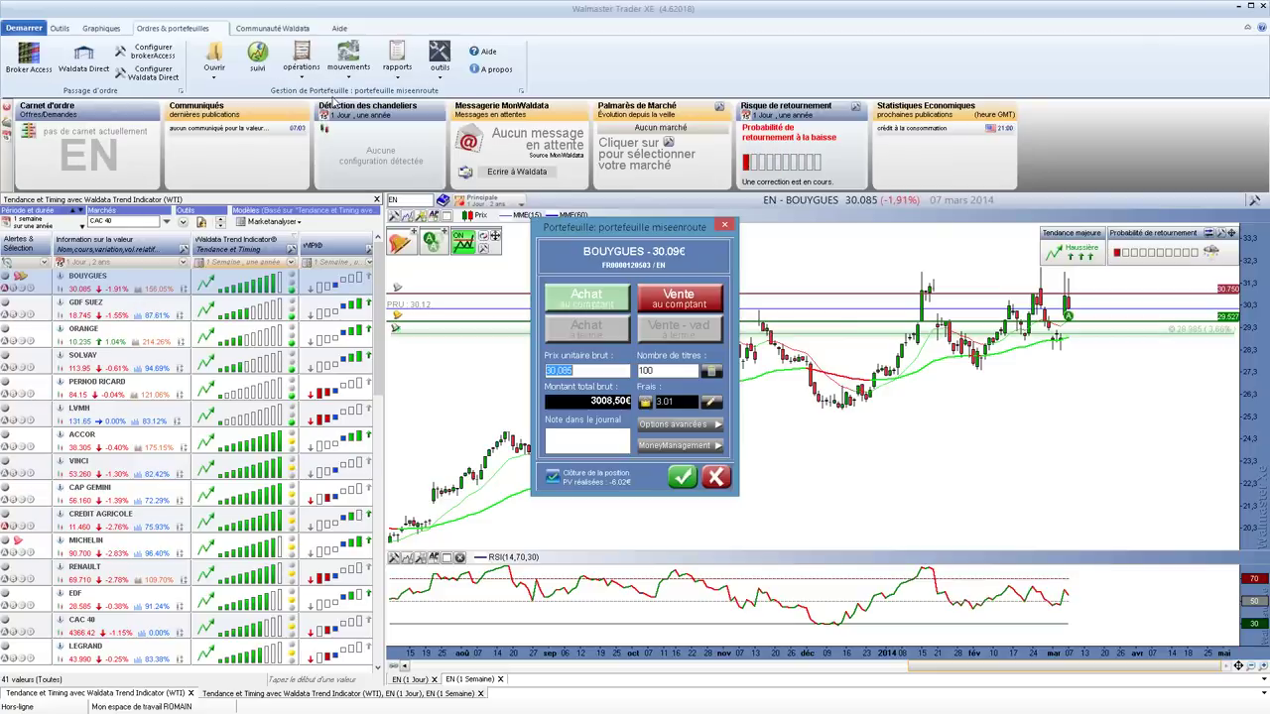
# Set the Bouygues operation to a cash purchase of 100 shares and show its money management settings
pyautogui.click(664, 371)
pyautogui.press('BackSpace')
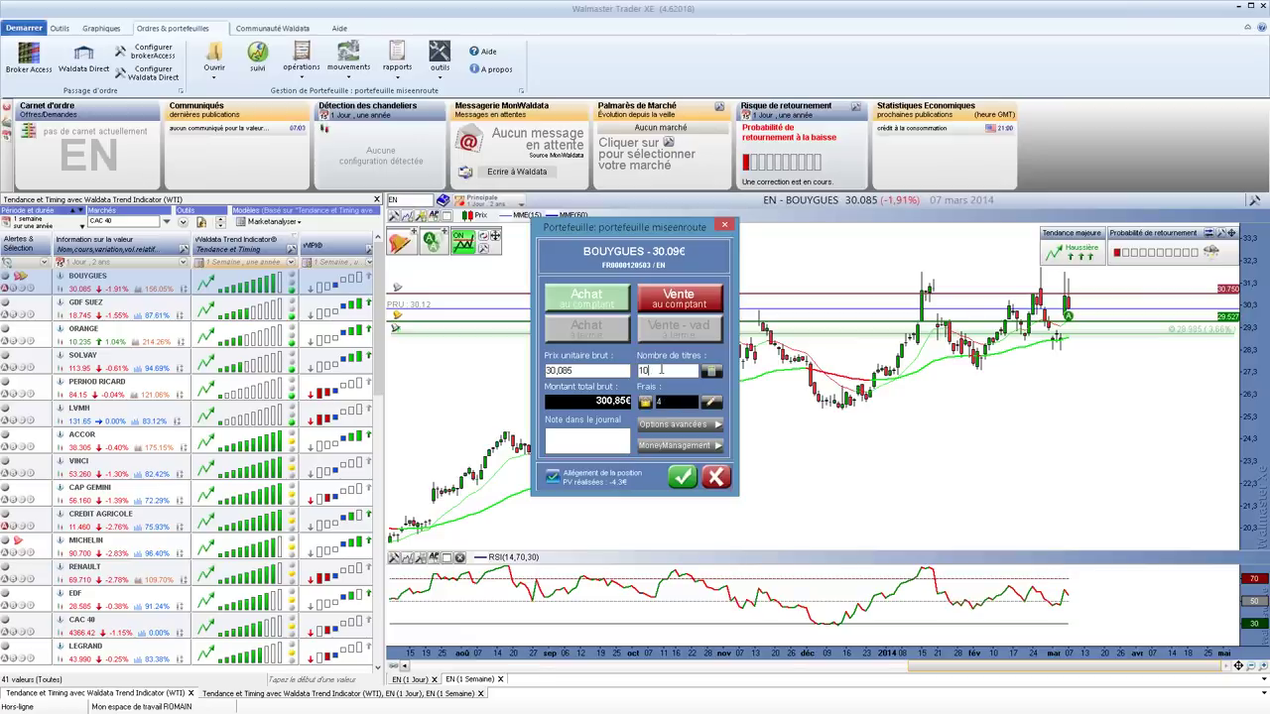
pyautogui.write('0')
pyautogui.click(683, 447)
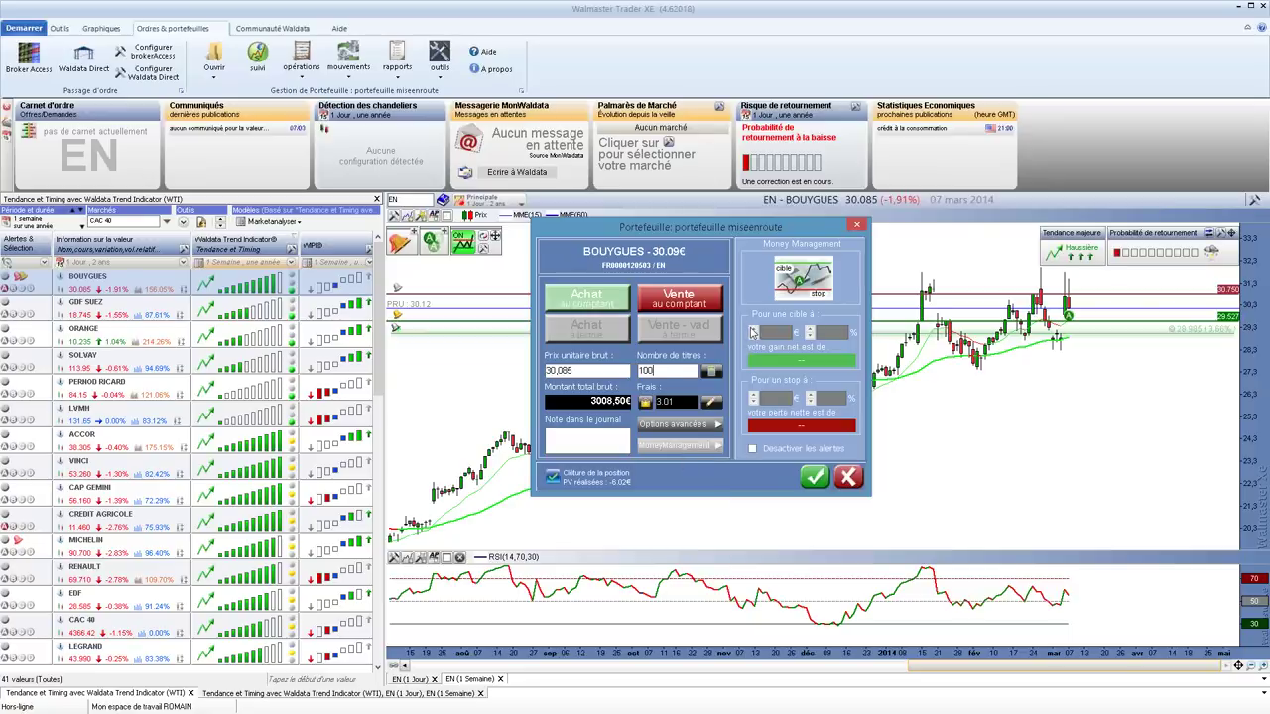
pyautogui.click(596, 306)
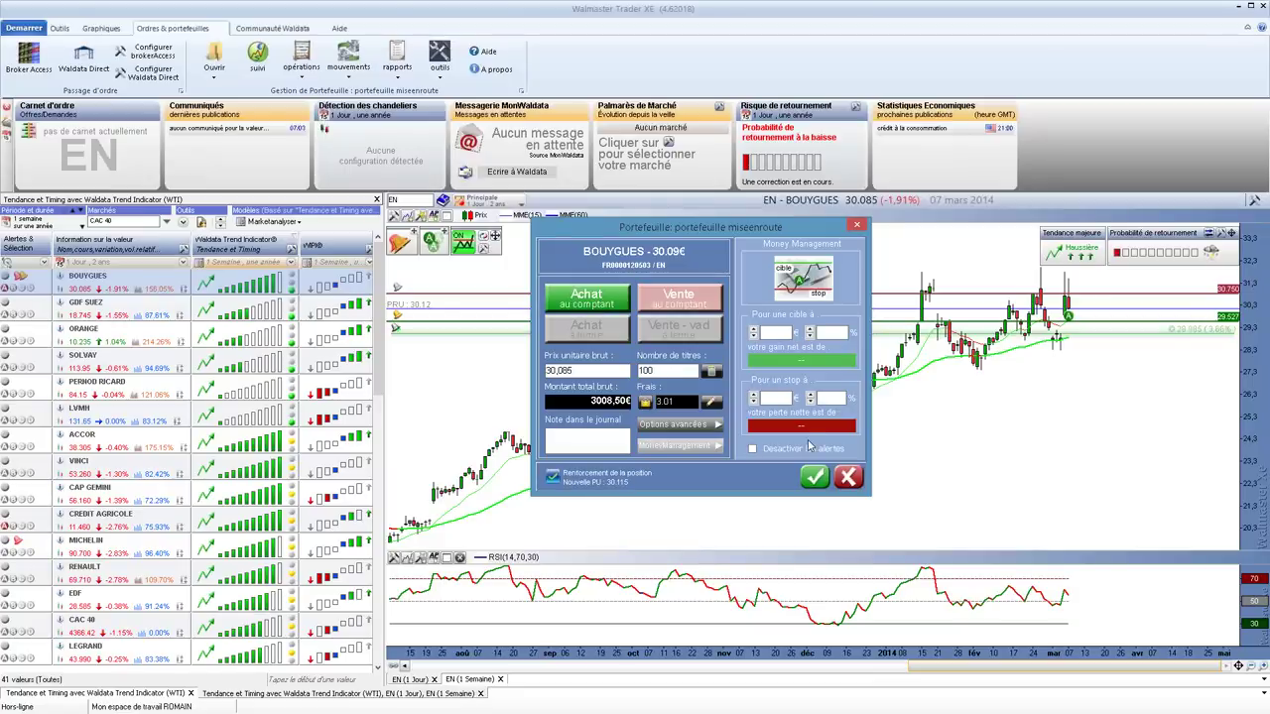
# Set the target to 35 € and the stop to 29 € for the purchase, and validate the operation
pyautogui.write('35')
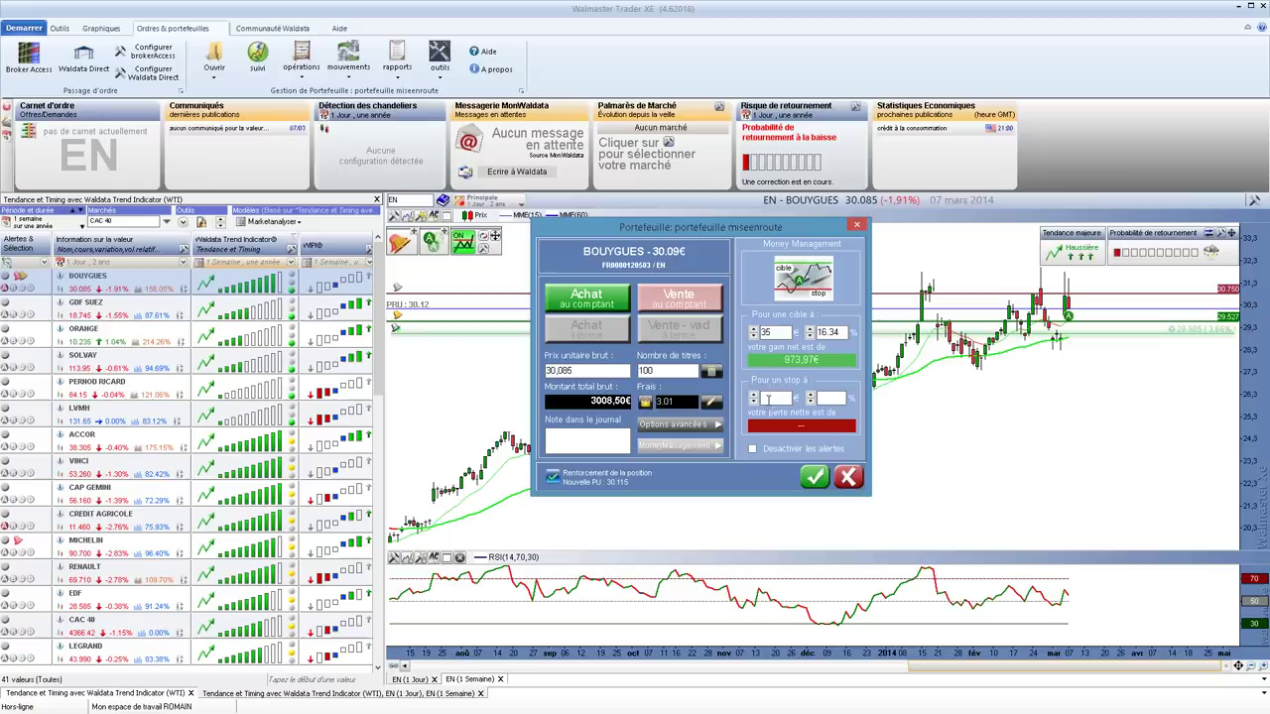
pyautogui.click(779, 397)
pyautogui.write('29')
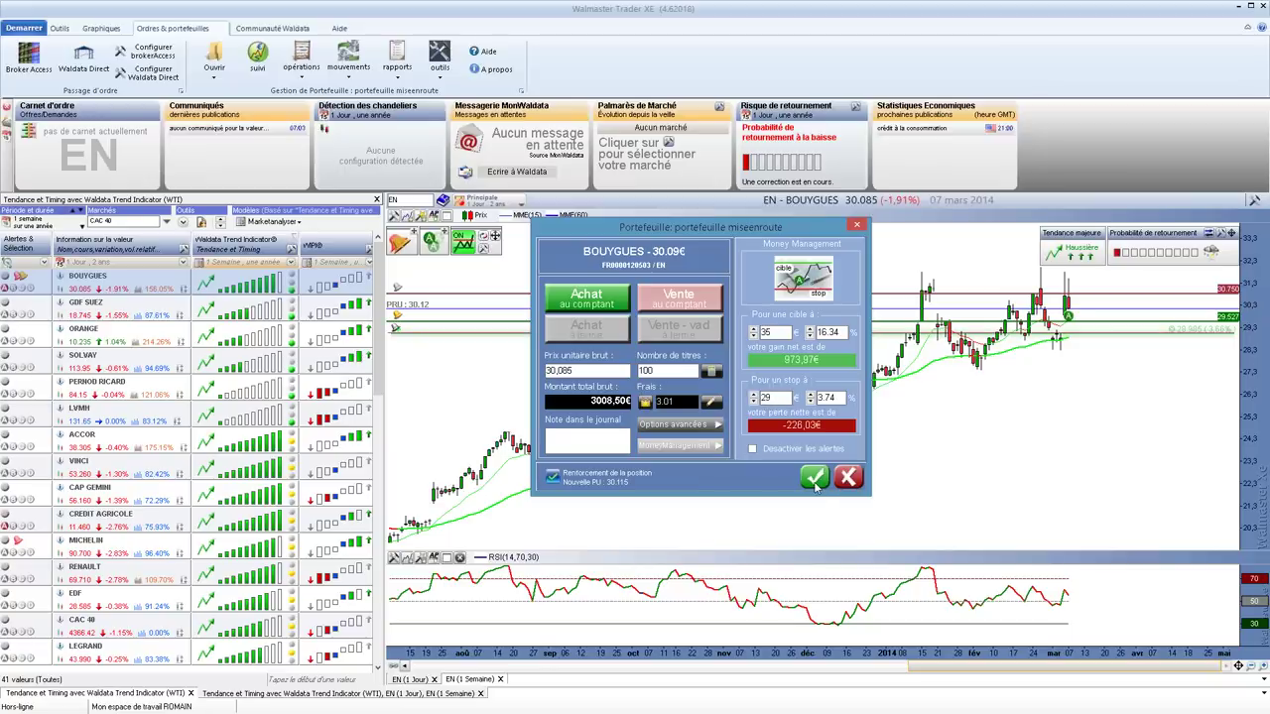
pyautogui.click(771, 333)
pyautogui.write('1')
pyautogui.write('0')
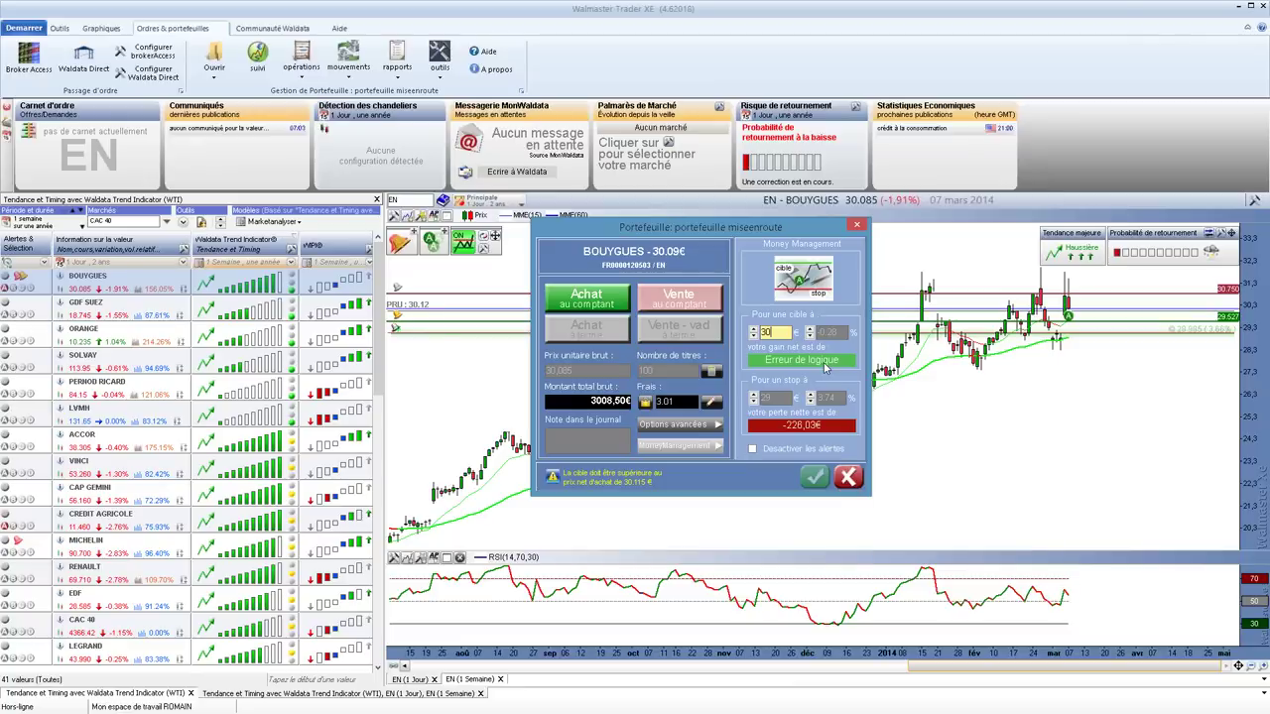
pyautogui.write('5')
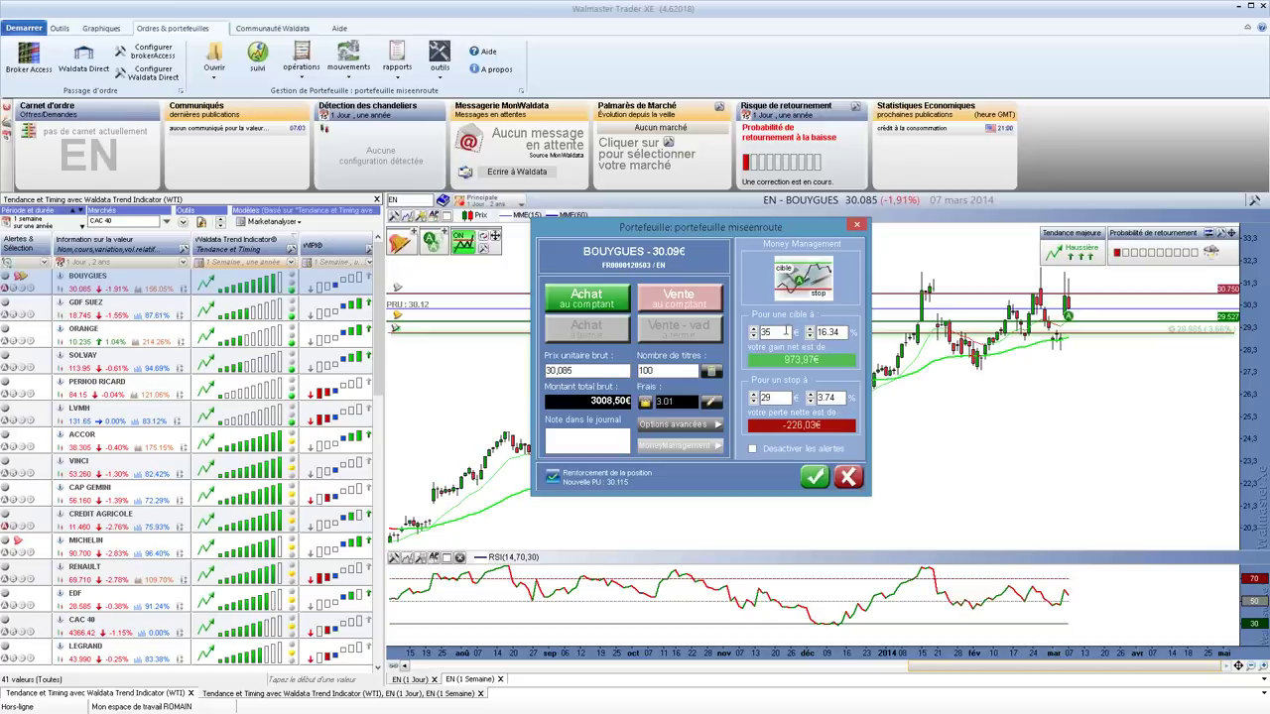
pyautogui.click(821, 479)
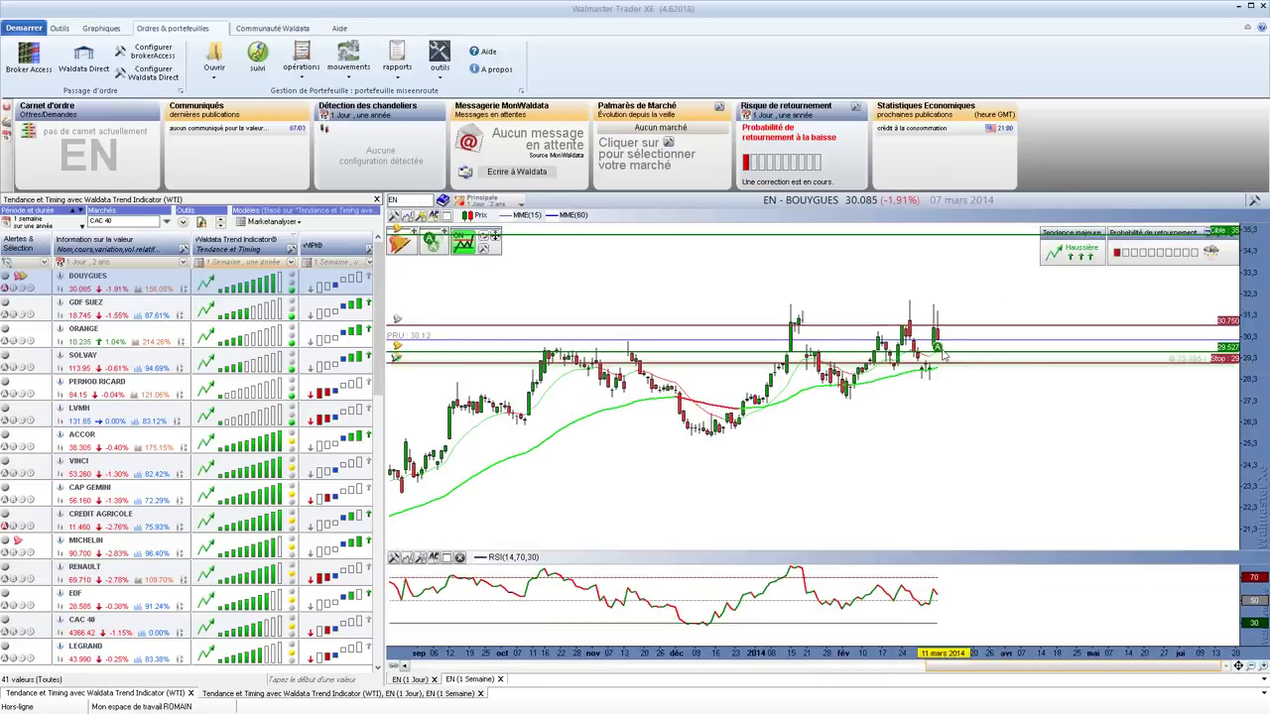
# Open the alert on the Bouygues target line to examine its notification options, and close it
pyautogui.moveTo(942, 355)
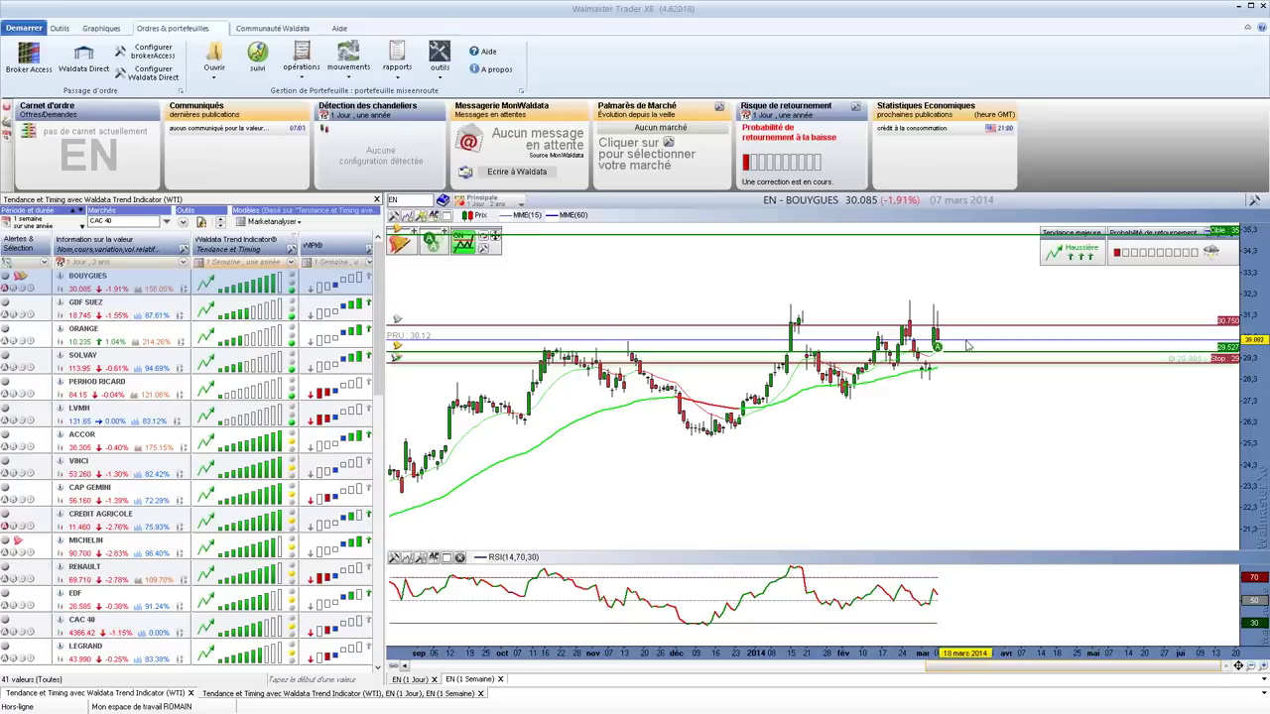
pyautogui.scroll(3, 977, 377)
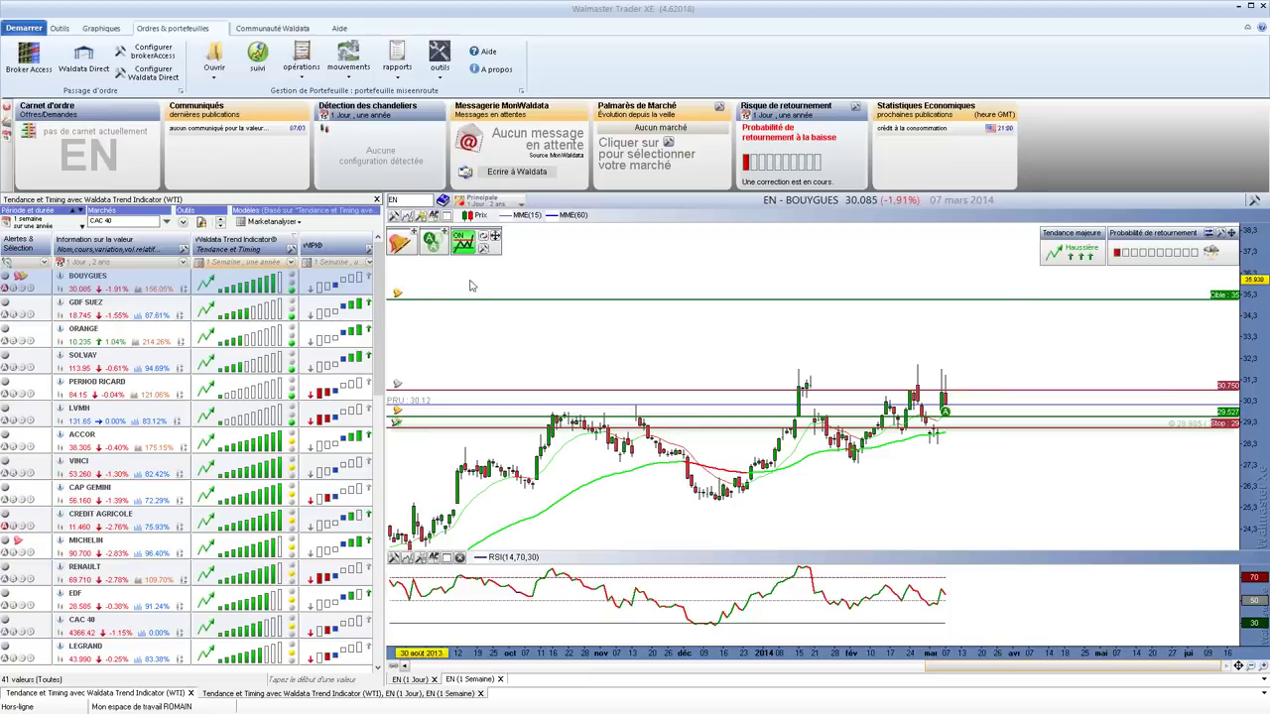
pyautogui.rightClick(396, 294)
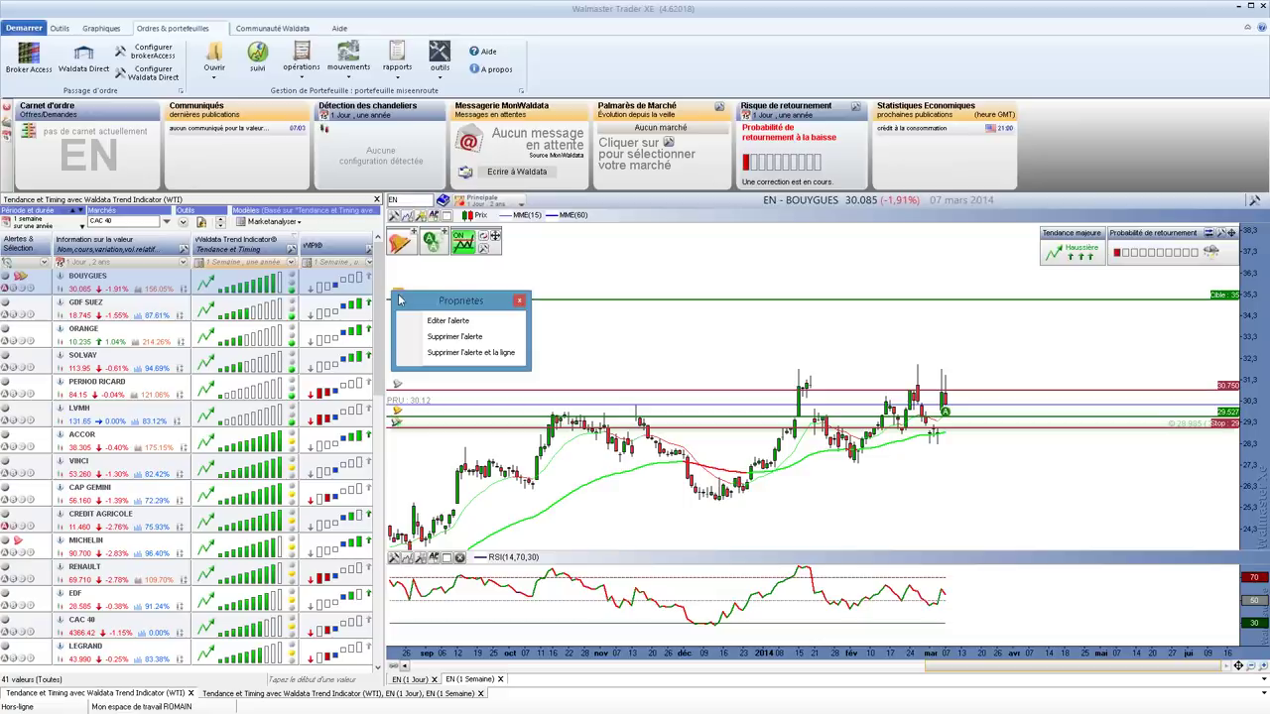
pyautogui.click(442, 320)
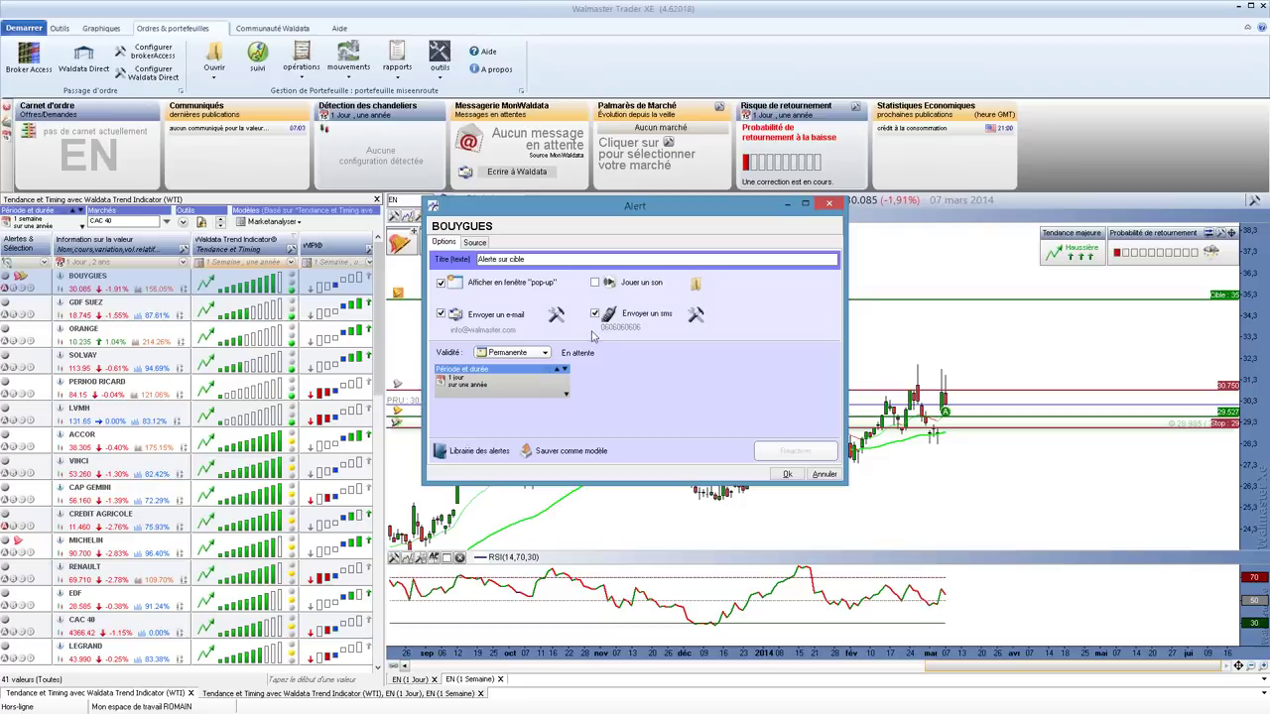
pyautogui.click(787, 474)
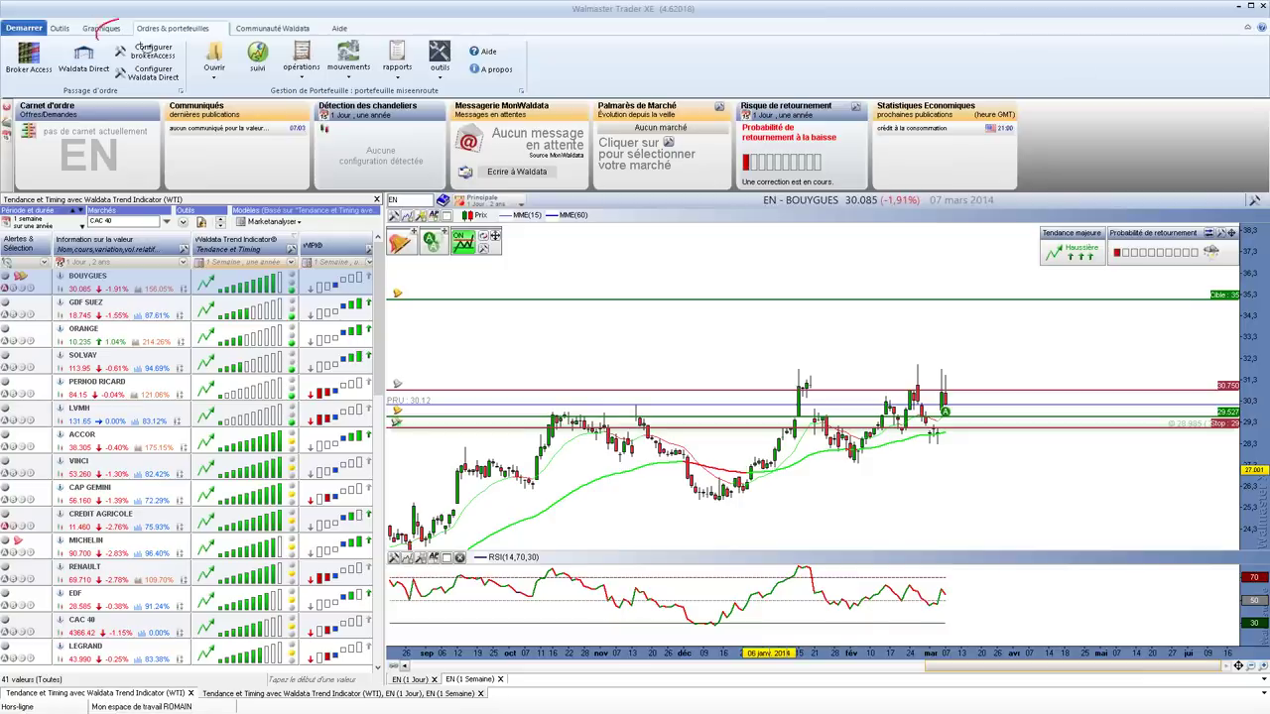
pyautogui.moveTo(119, 21)
pyautogui.mouseDown()
pyautogui.moveTo(198, 81)
pyautogui.moveTo(197, 30)
pyautogui.mouseUp()
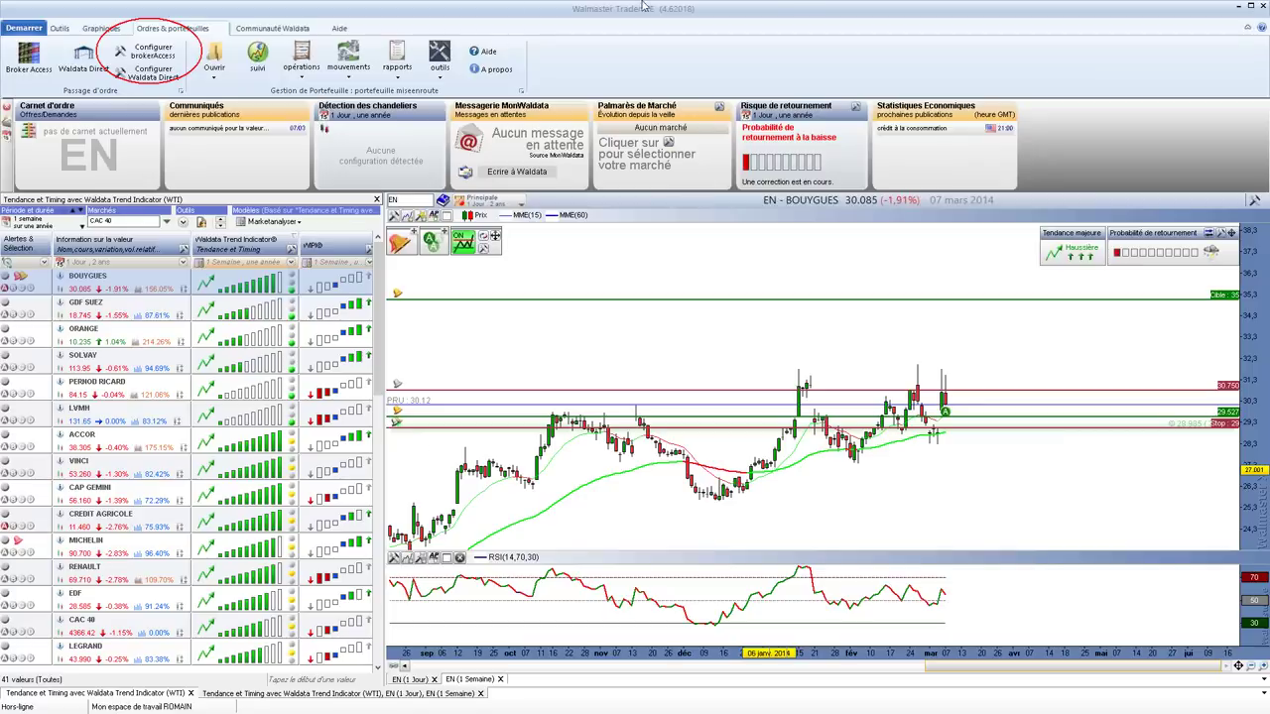
pyautogui.press('Escape')
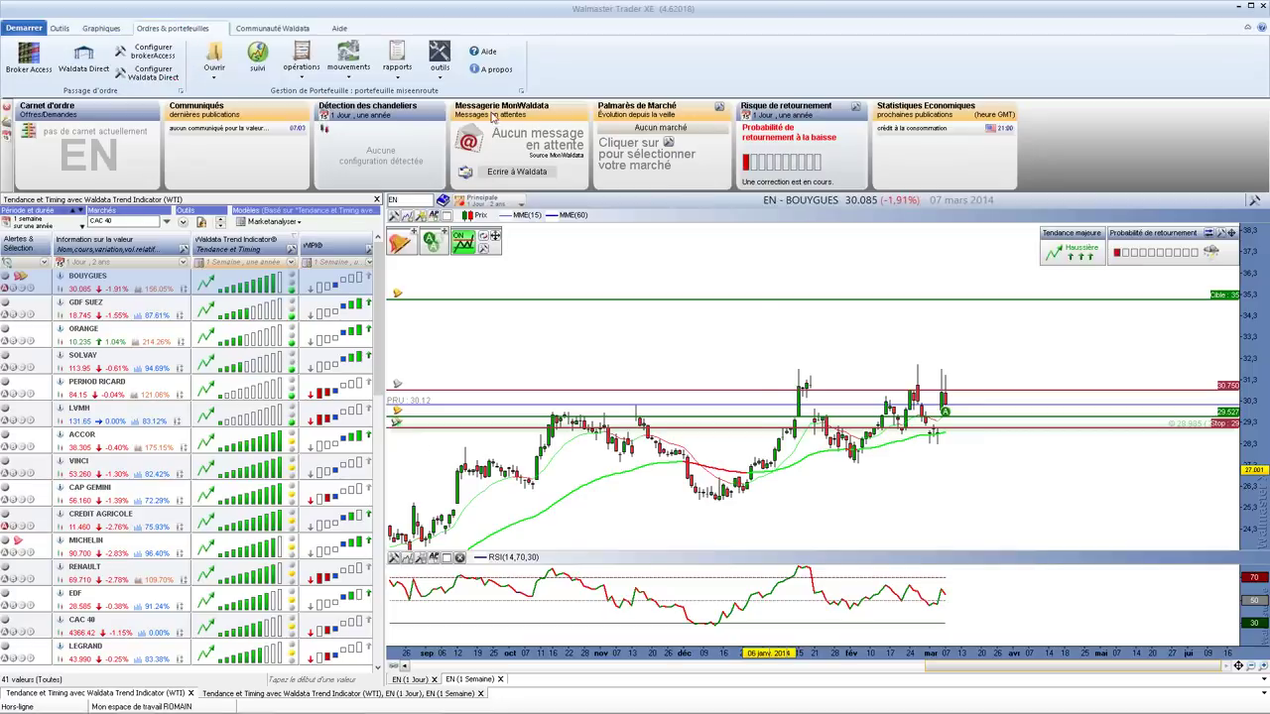
# Configure brokerAccess with BOURSEDIRECT as the broker and its BourseDirect offer
pyautogui.click(149, 52)
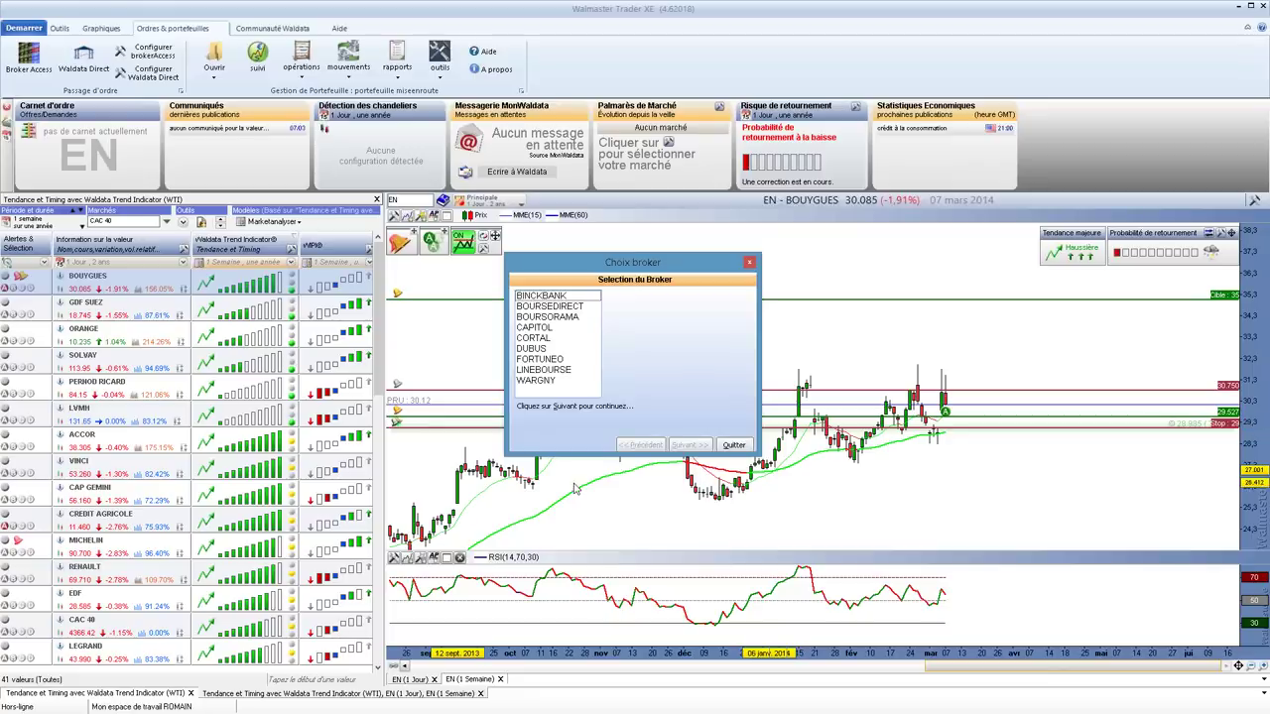
pyautogui.click(538, 298)
pyautogui.click(566, 316)
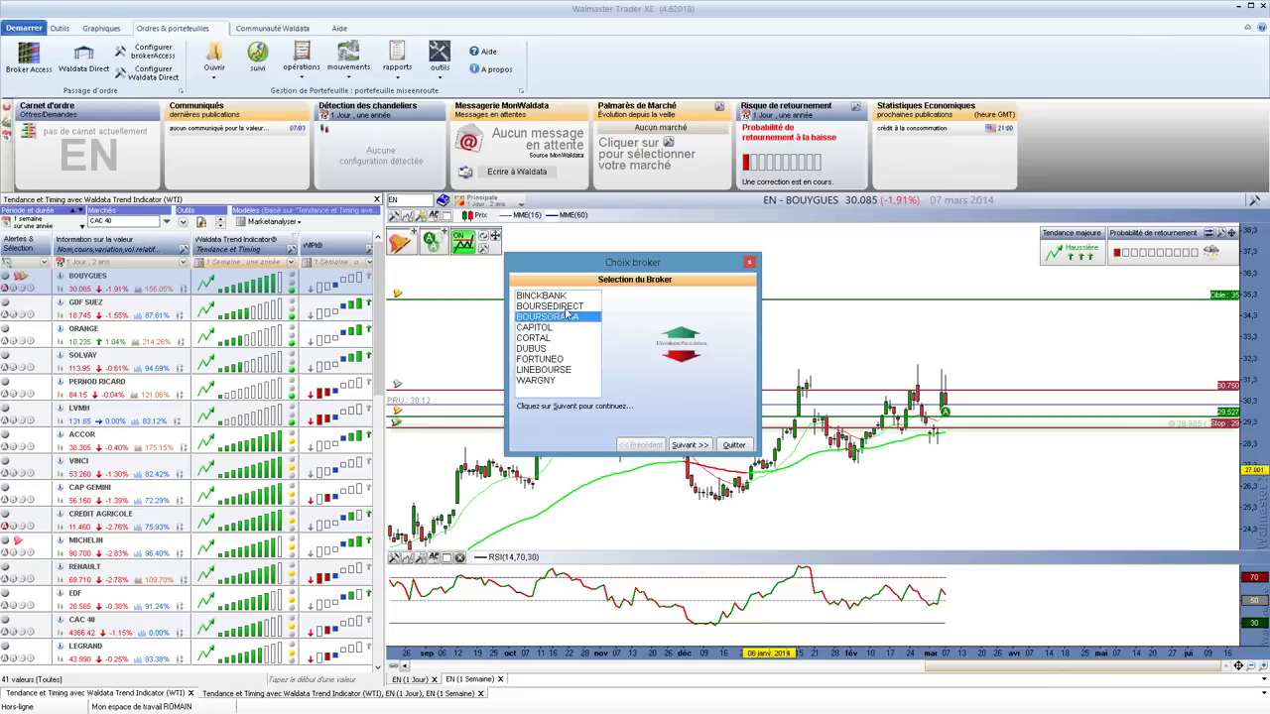
pyautogui.click(565, 308)
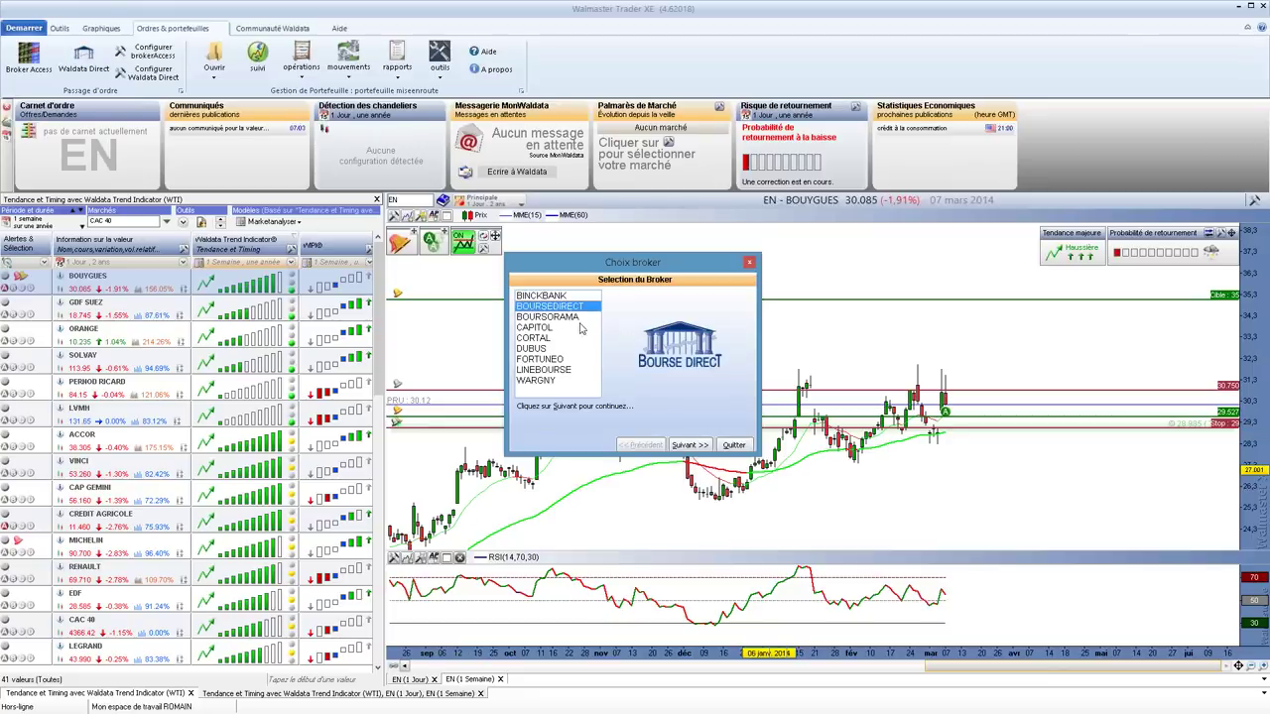
pyautogui.click(689, 445)
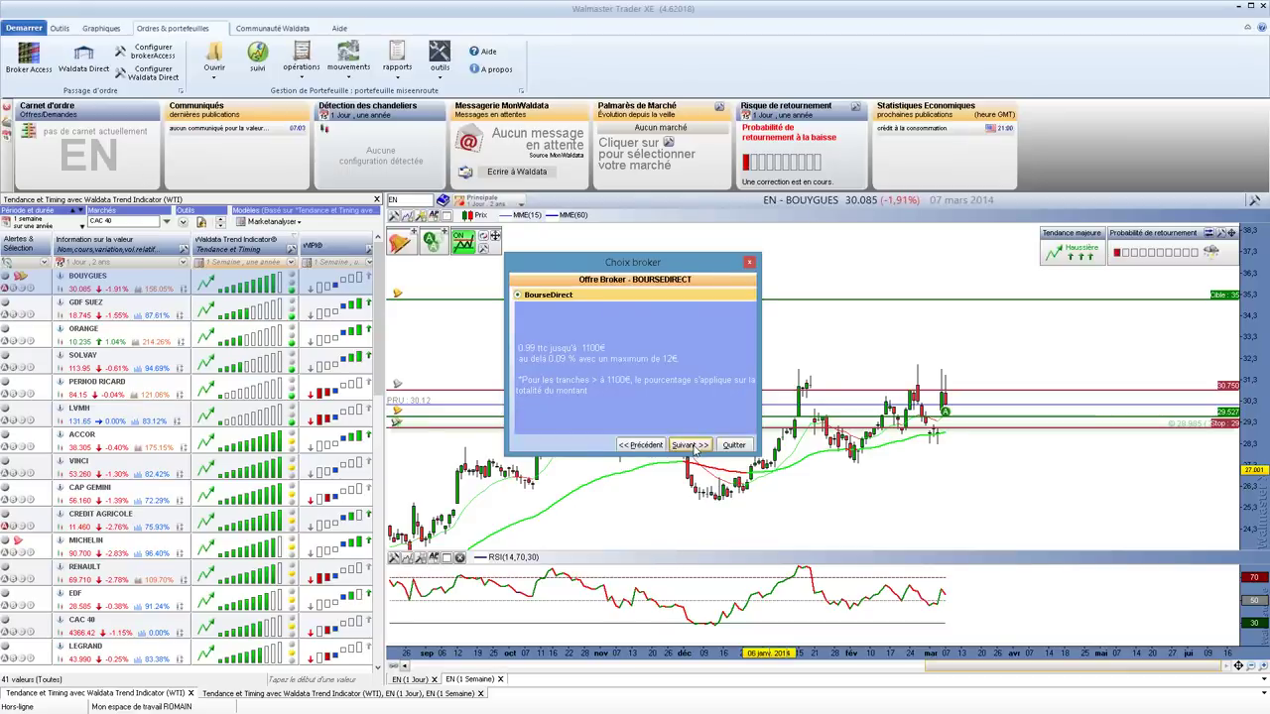
pyautogui.click(692, 446)
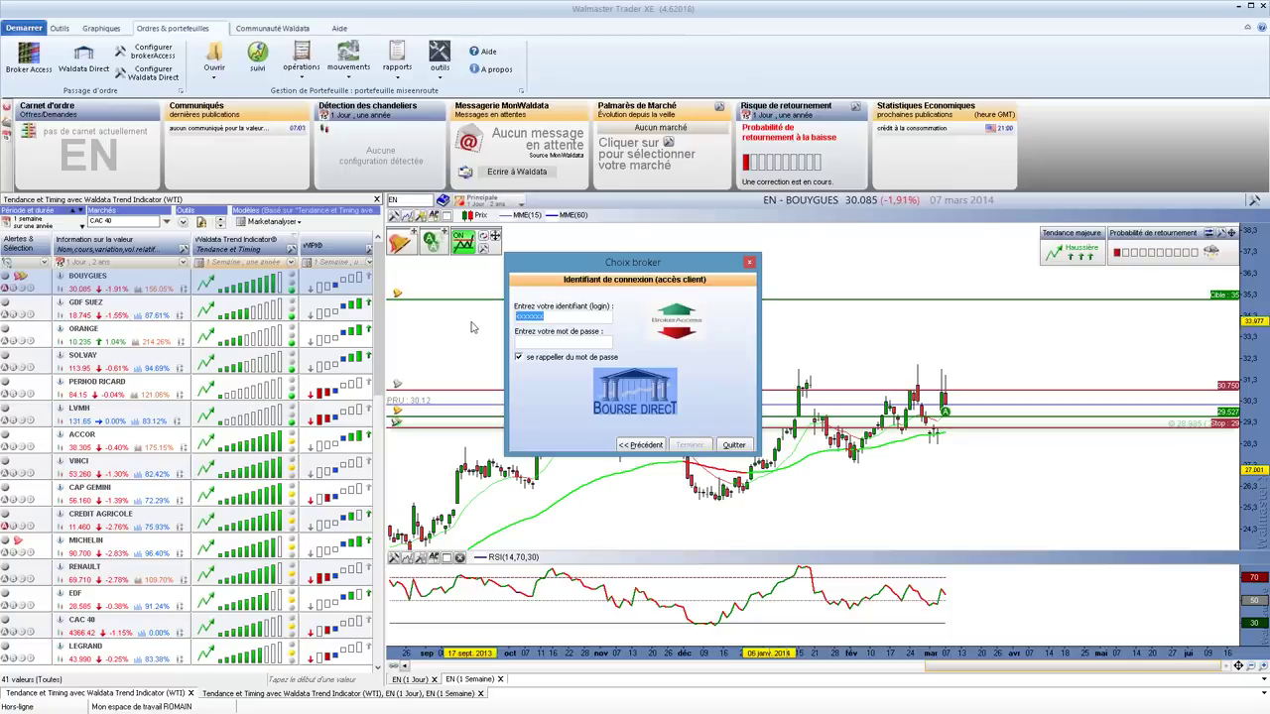
# Enter the client login and account password for BourseDirect and finish the broker setup
pyautogui.press('BackSpace')
pyautogui.press('BackSpace')
pyautogui.press('BackSpace')
pyautogui.press('BackSpace')
pyautogui.write('xxx')
pyautogui.click(556, 340)
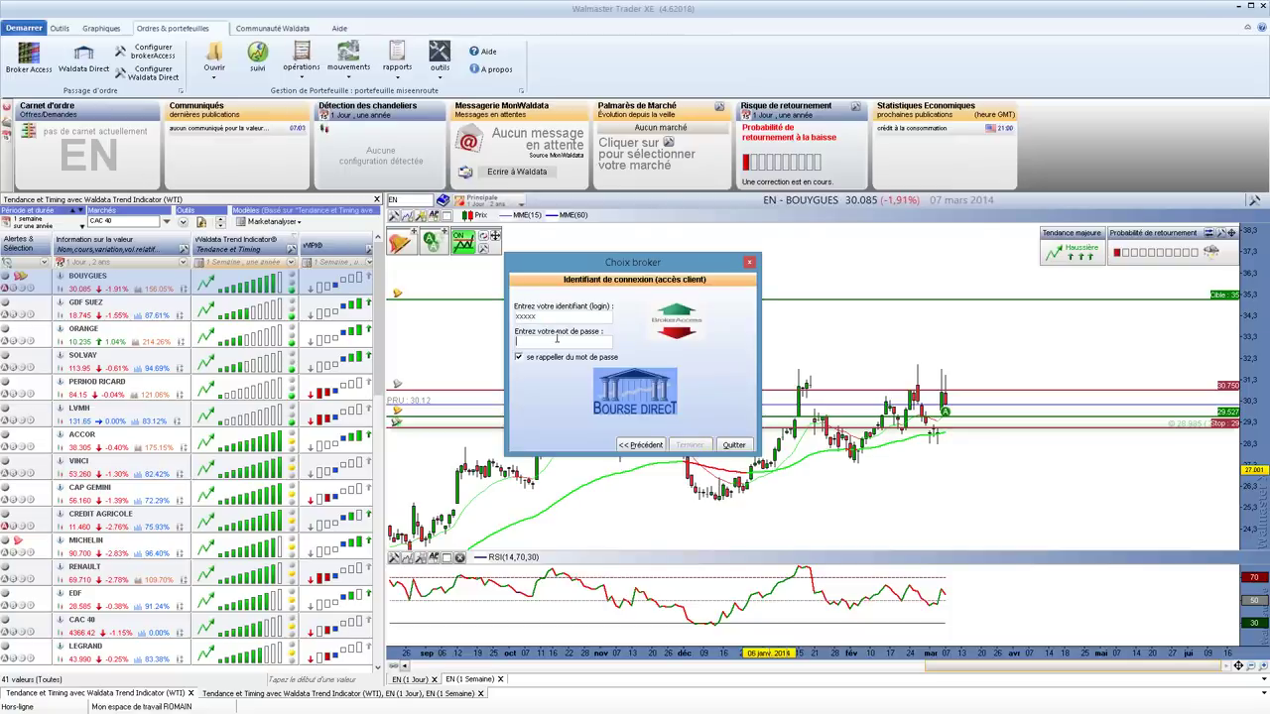
pyautogui.write('****')
pyautogui.click(689, 444)
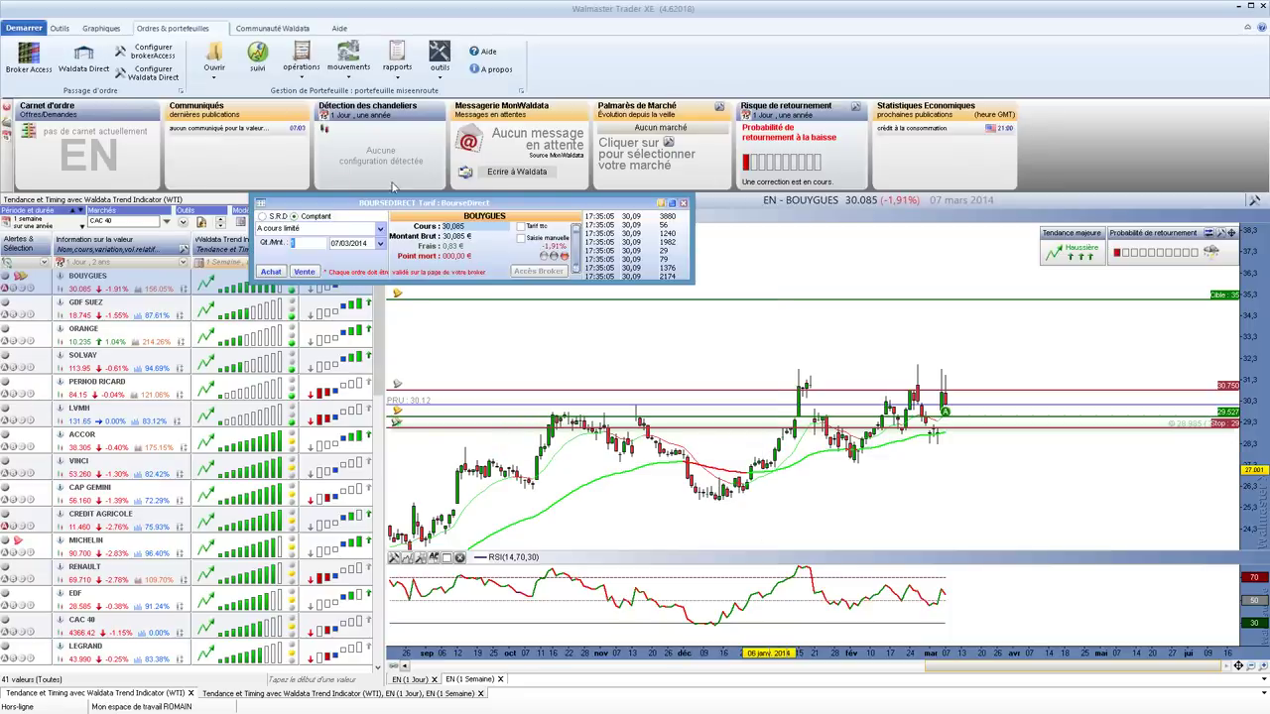
# Prepare a limit buy order for 100 Bouygues shares, view the broker's login page for it, and close both windows
pyautogui.click(306, 245)
pyautogui.write('00')
pyautogui.click(271, 272)
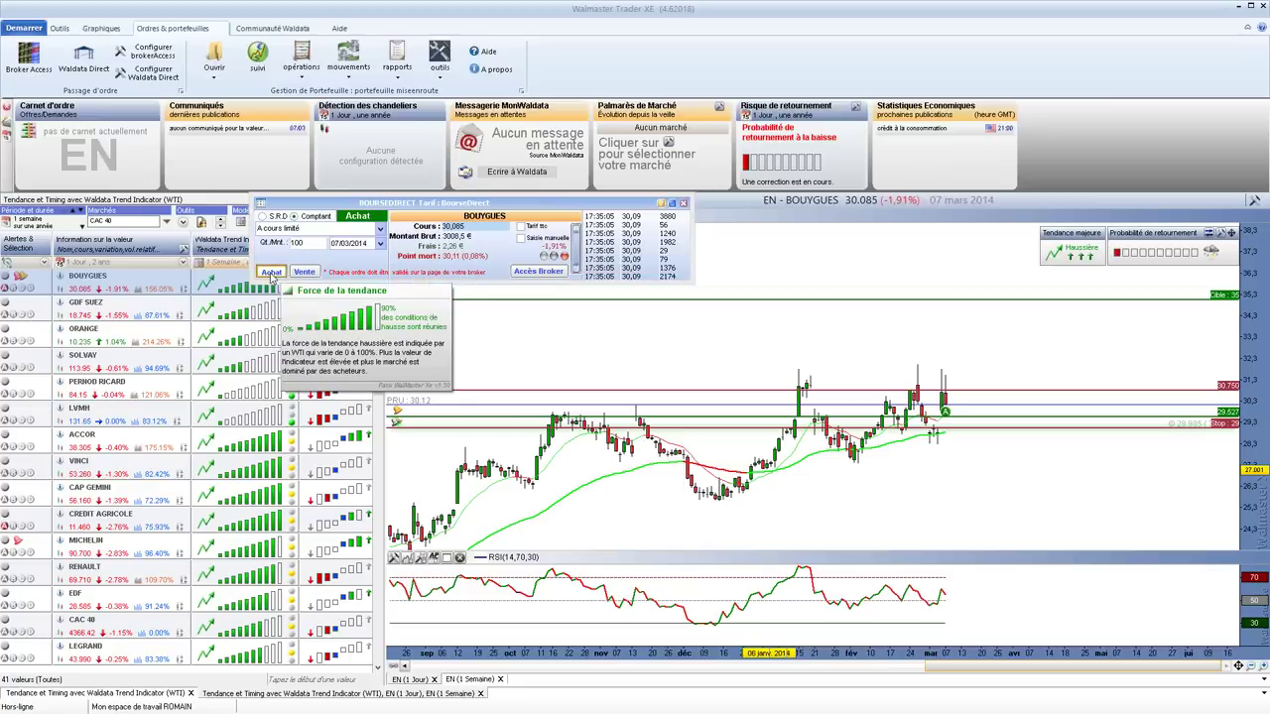
pyautogui.click(542, 272)
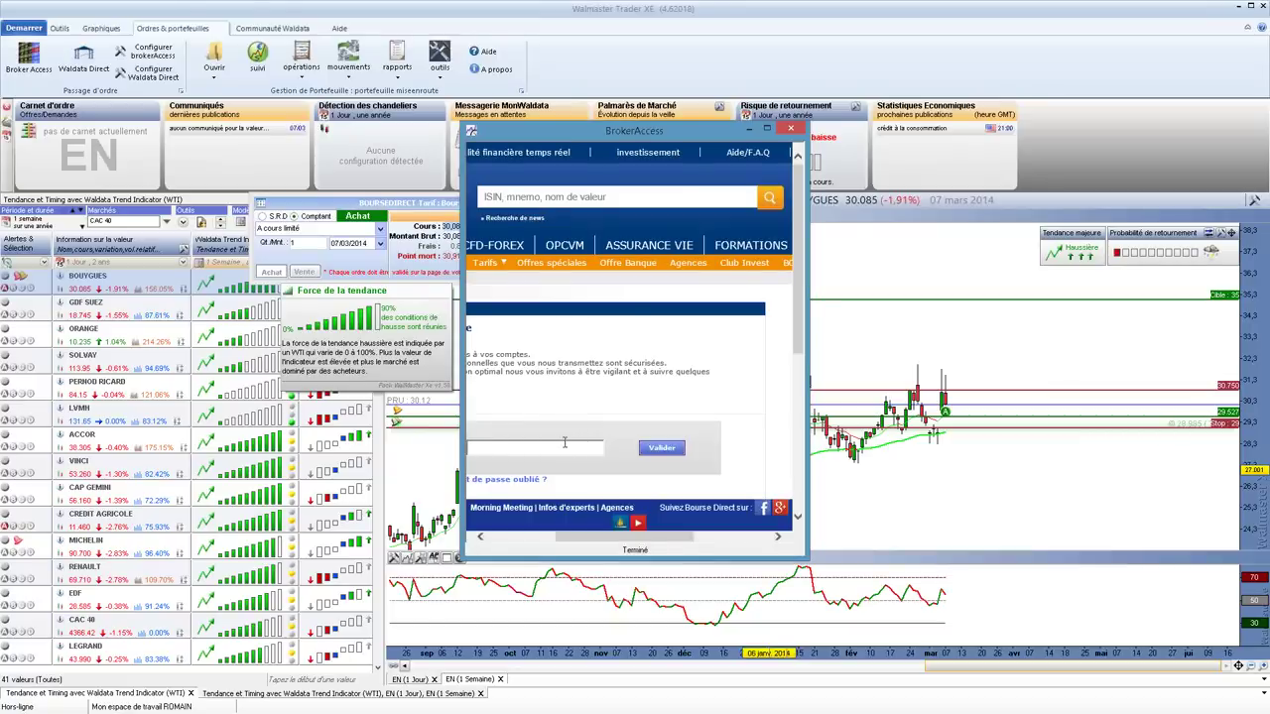
pyautogui.moveTo(599, 547); pyautogui.dragTo(518, 544)
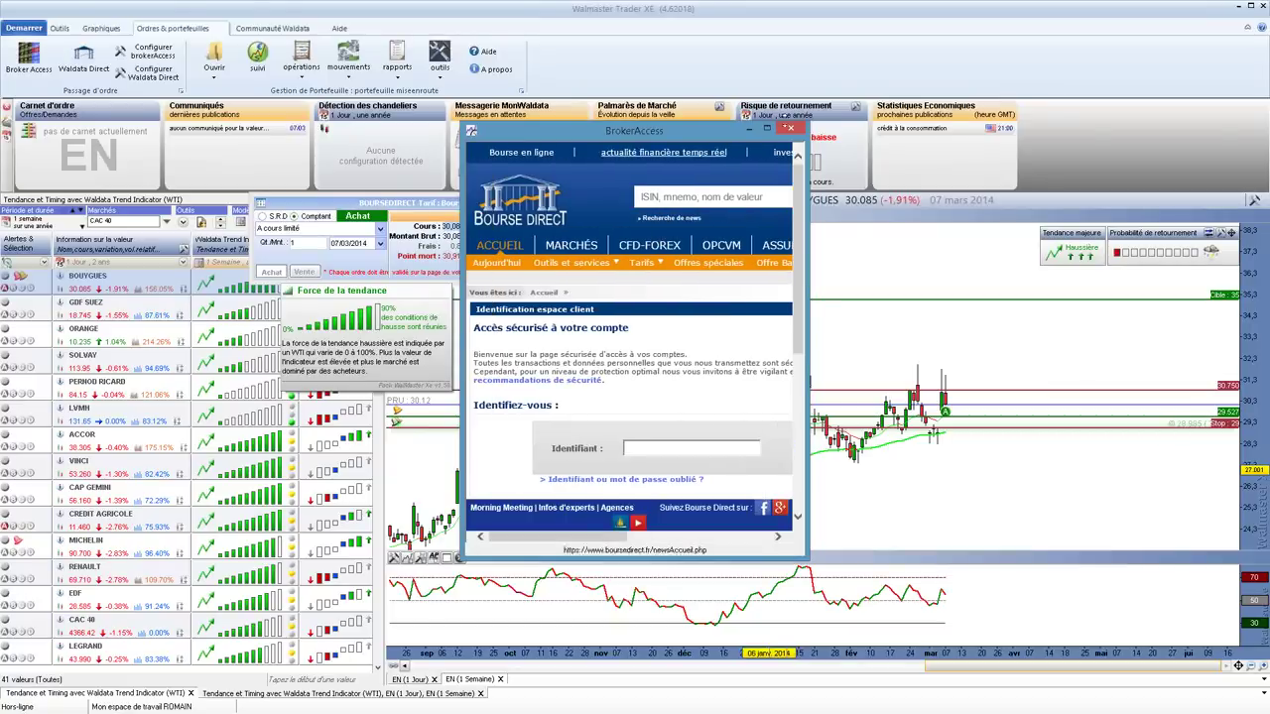
pyautogui.click(790, 129)
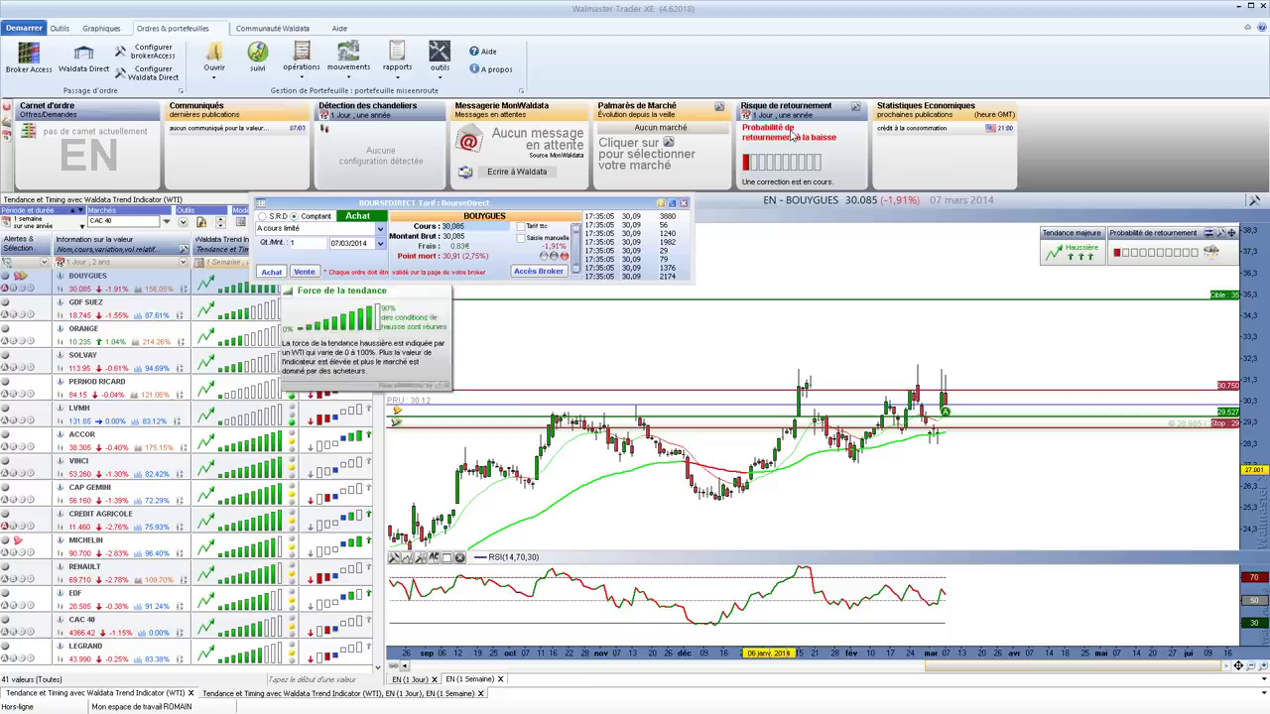
pyautogui.click(684, 205)
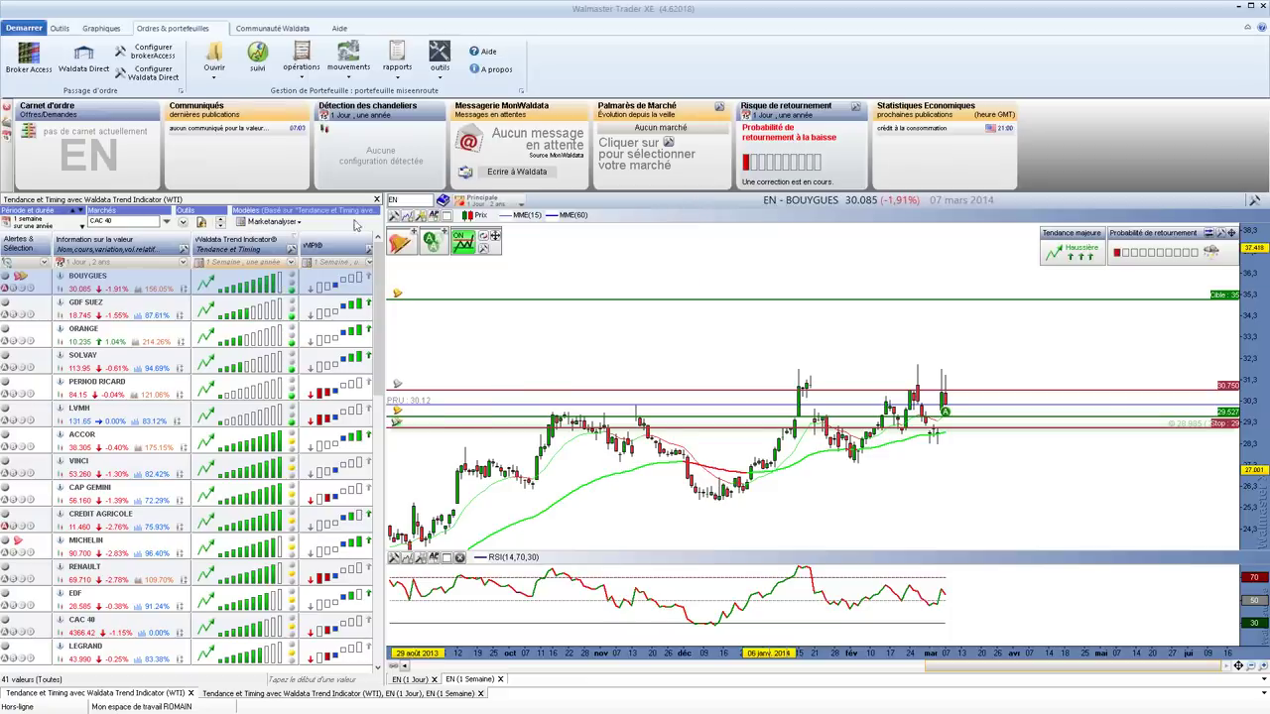
# Look at other brokers such as BOURSORAMA and CORTAL in the brokerAccess configuration and quit it
pyautogui.click(154, 55)
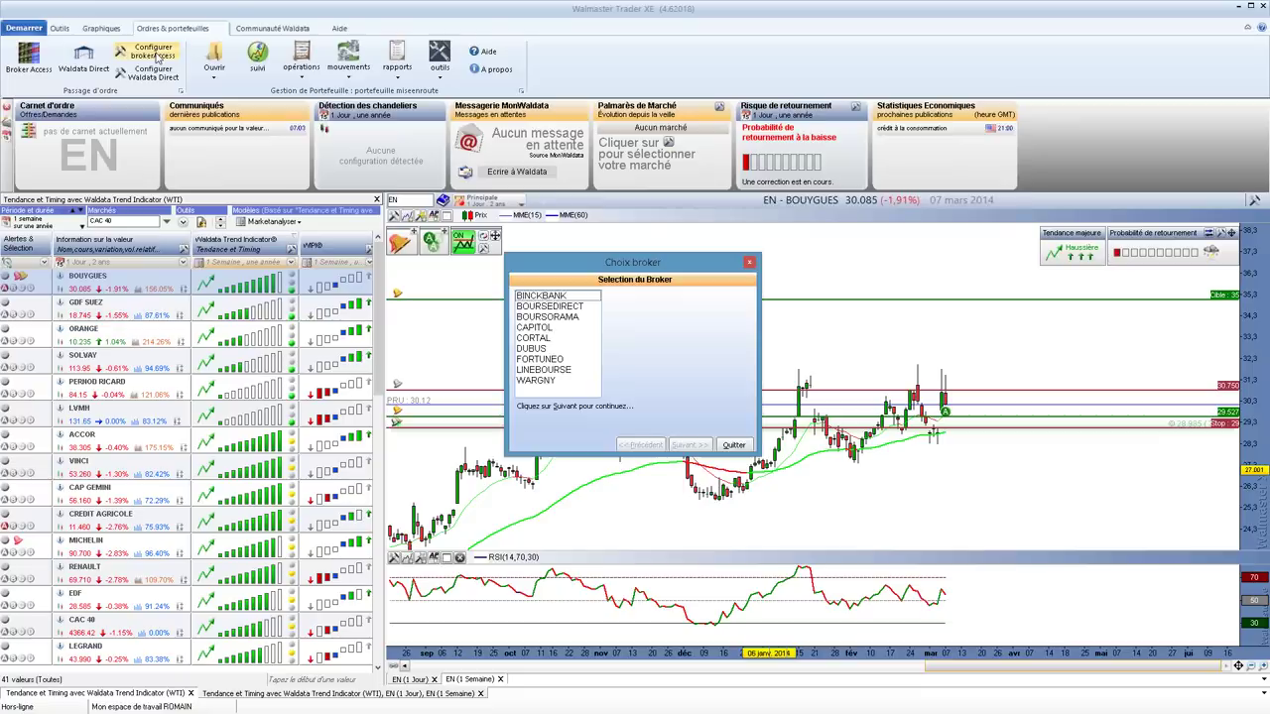
pyautogui.click(547, 317)
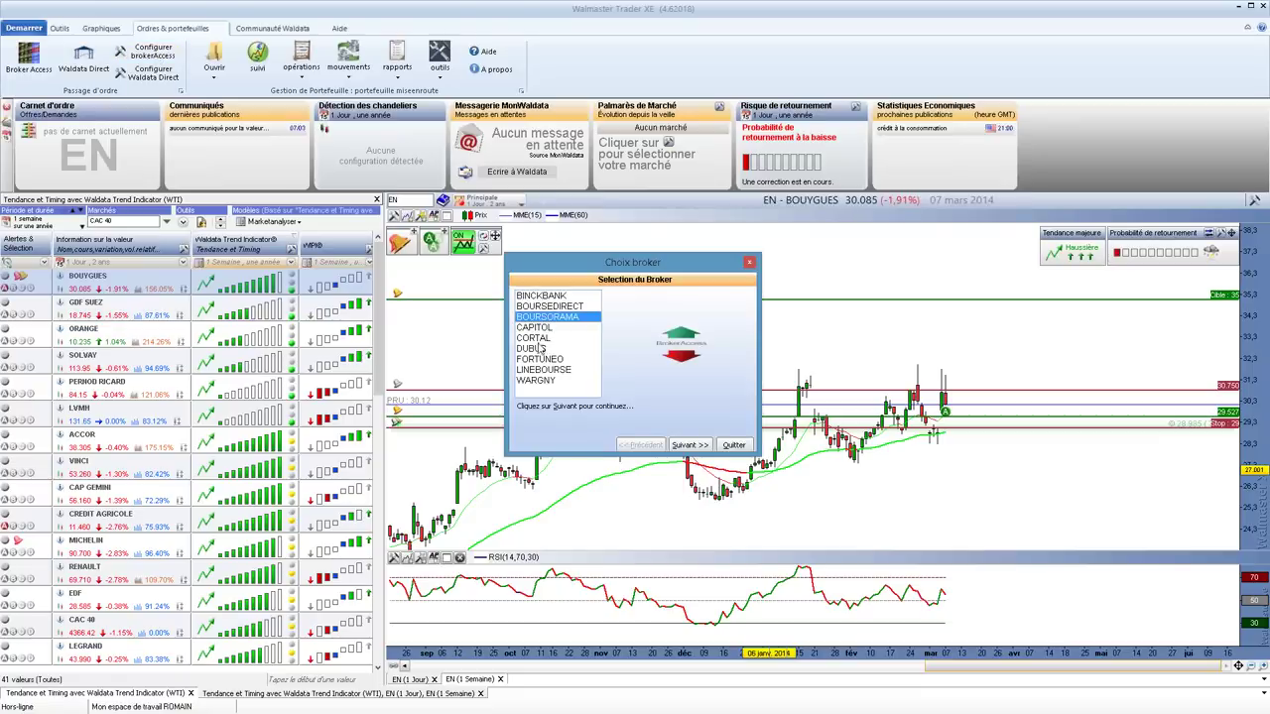
pyautogui.click(536, 338)
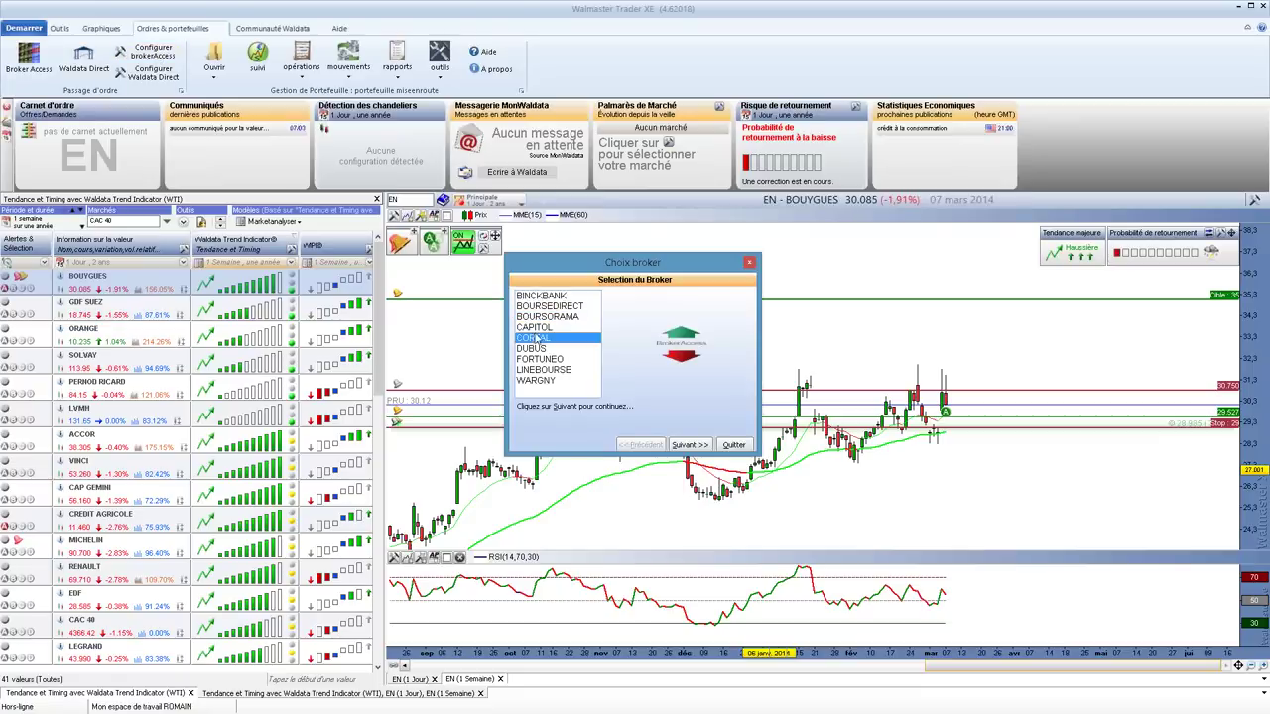
pyautogui.click(734, 444)
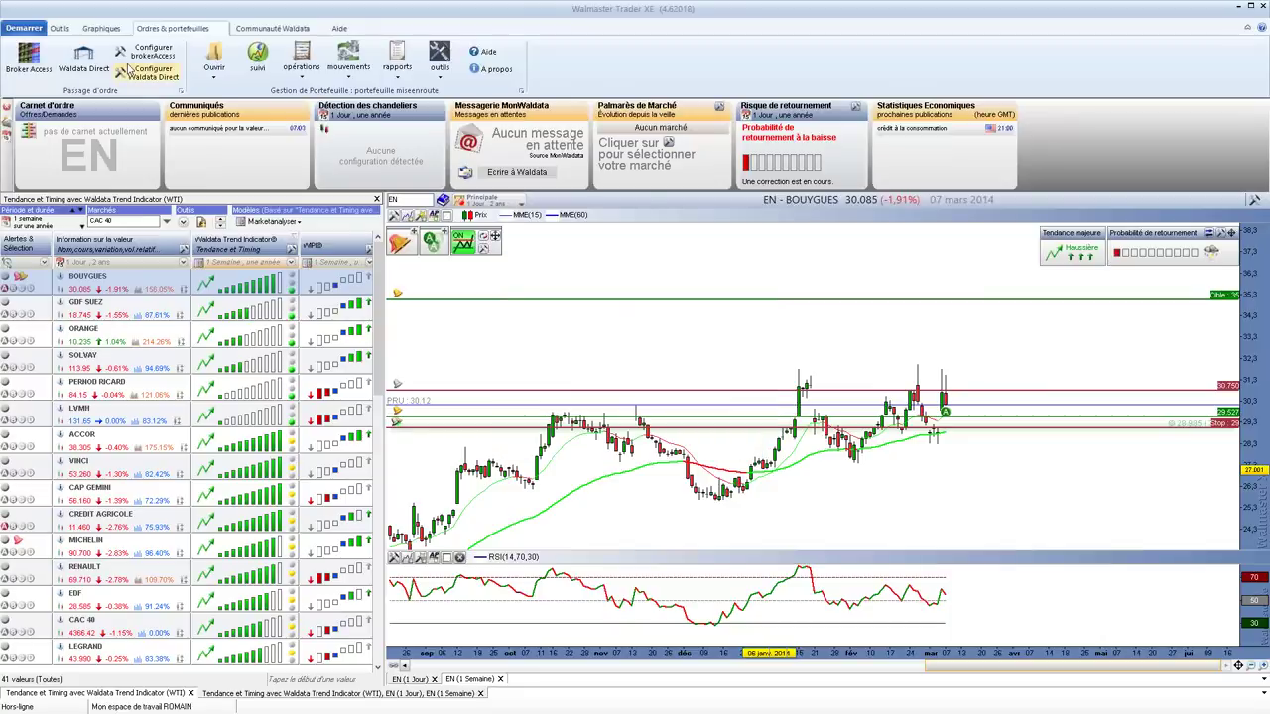
# Reopen the BourseDirect order window for Bouygues, move it clear of the value list, and close it
pyautogui.click(41, 77)
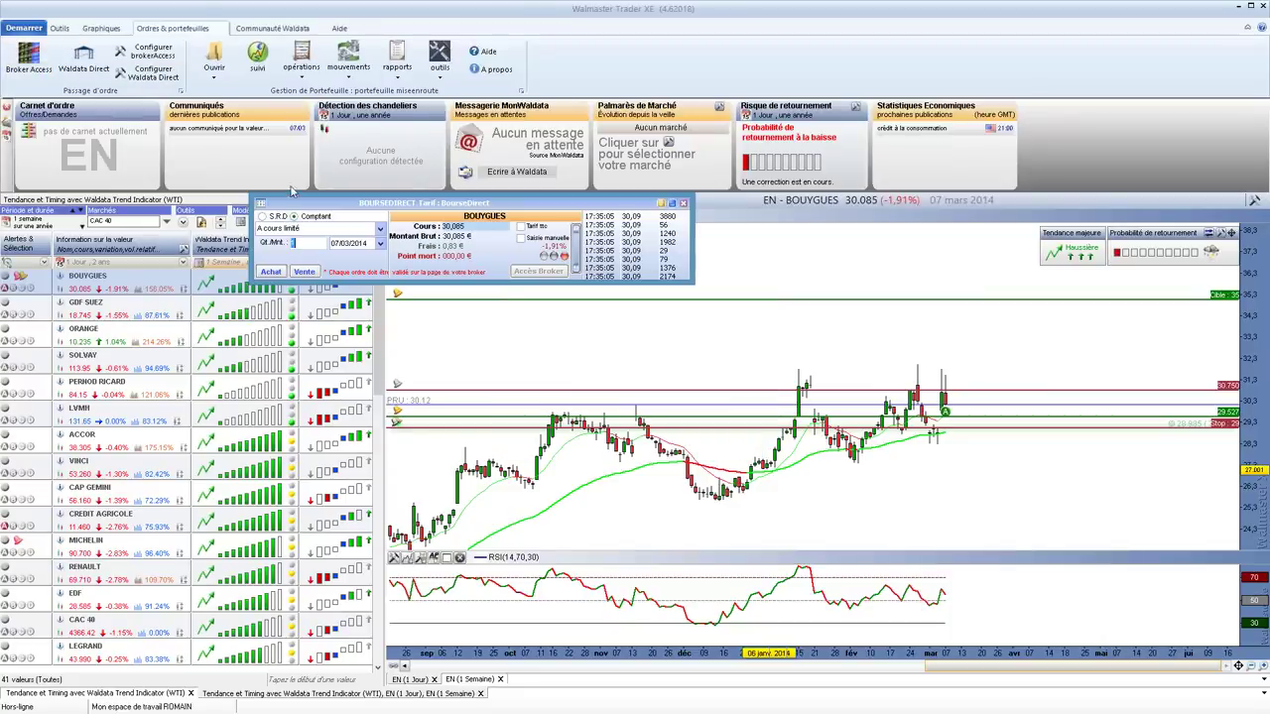
pyautogui.moveTo(392, 204); pyautogui.dragTo(633, 92)
pyautogui.moveTo(633, 92); pyautogui.dragTo(666, 33)
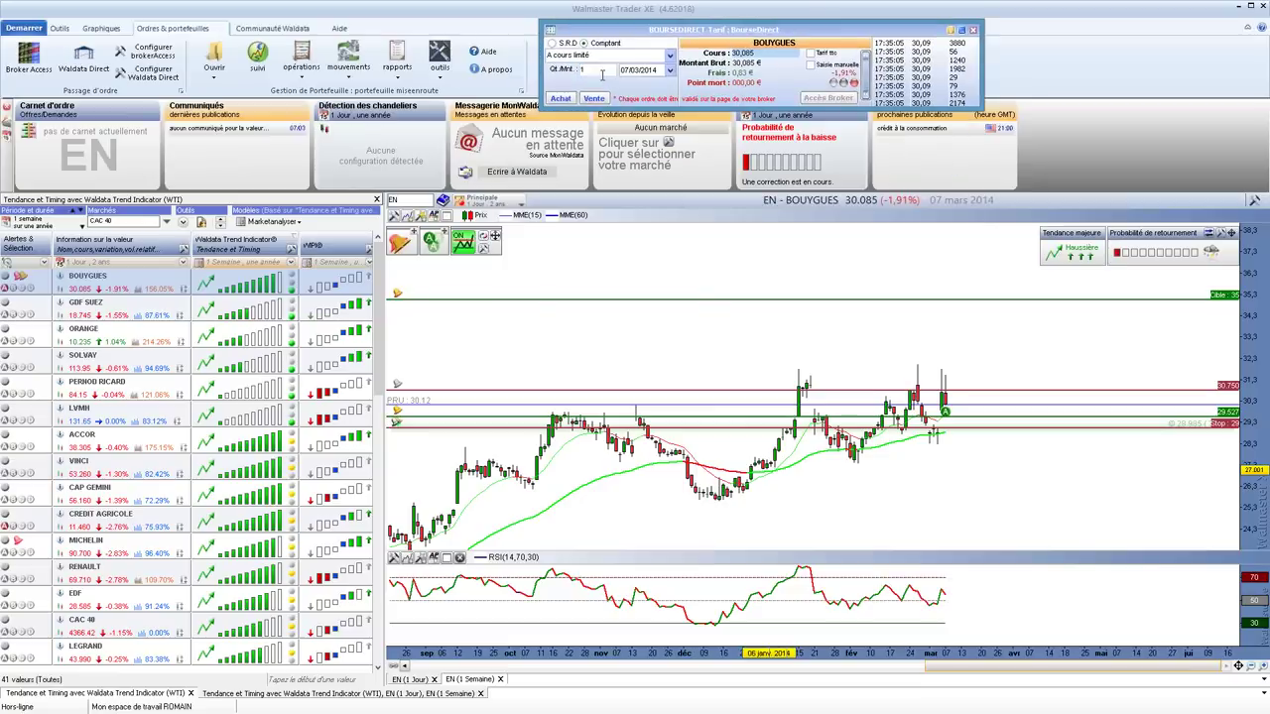
pyautogui.click(973, 31)
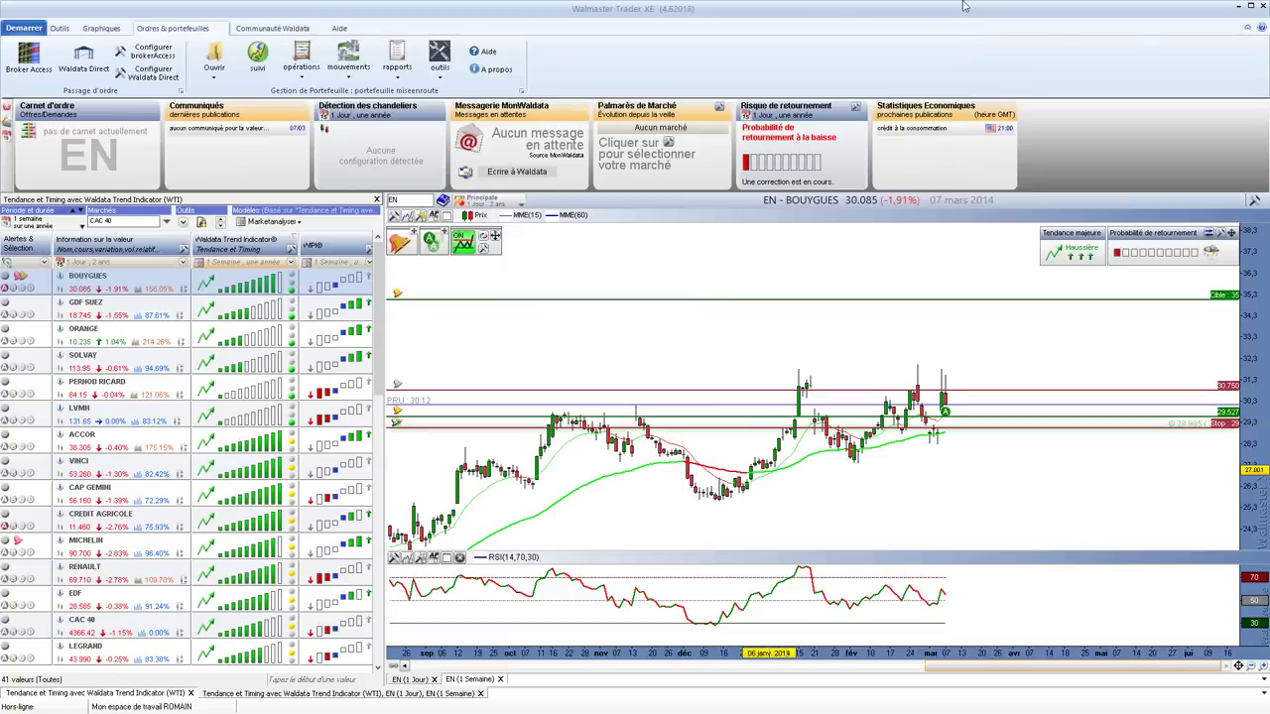
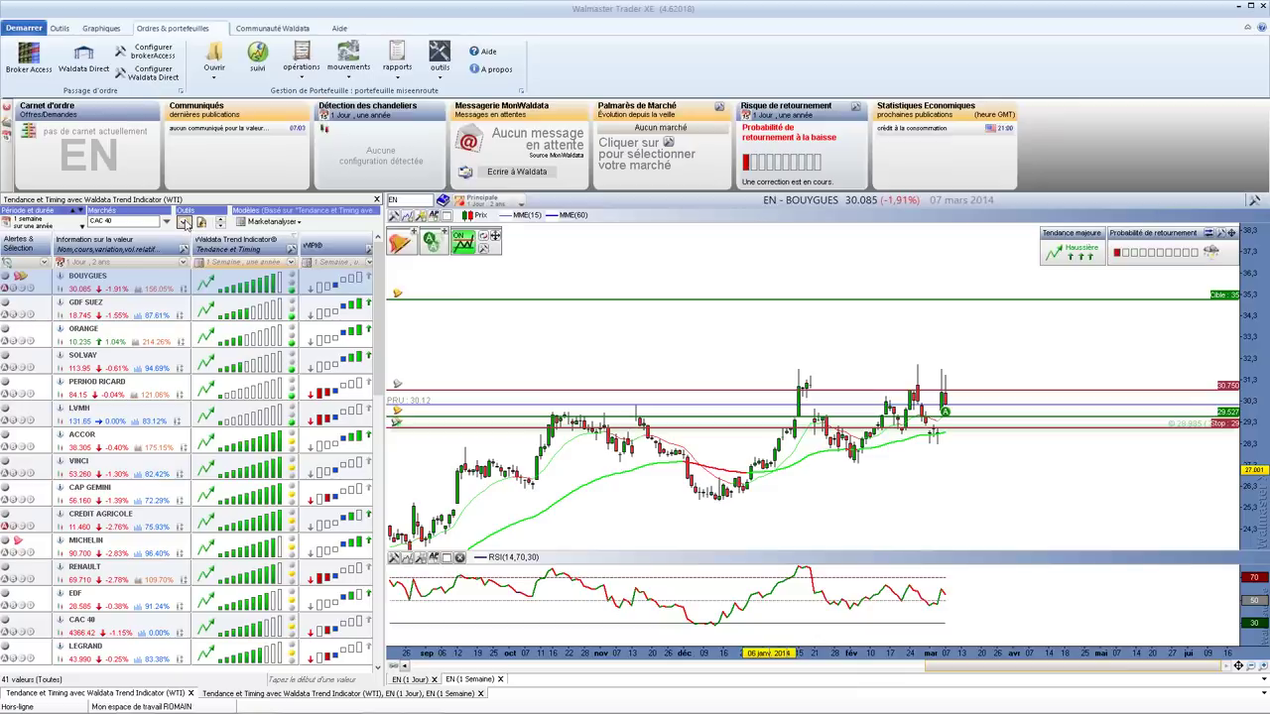
# Create a new portfolio named "portefeuille" followed by the owner's name
pyautogui.moveTo(224, 424)
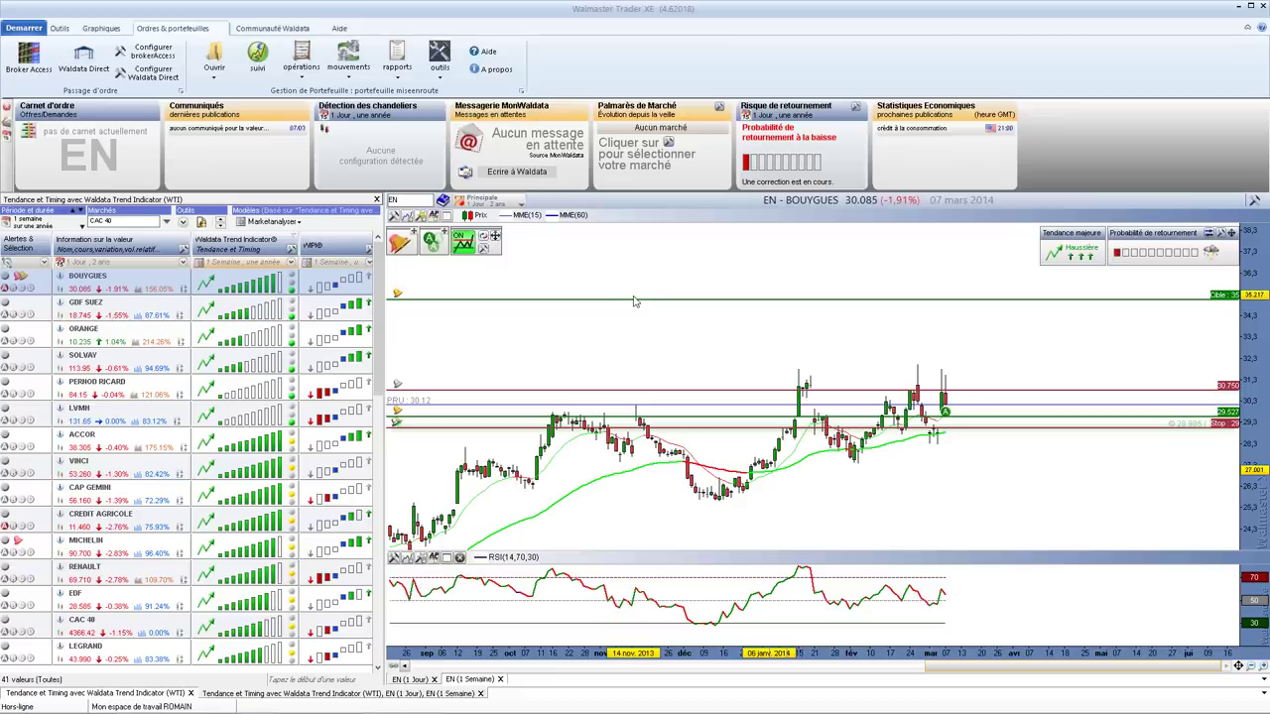
pyautogui.click(102, 29)
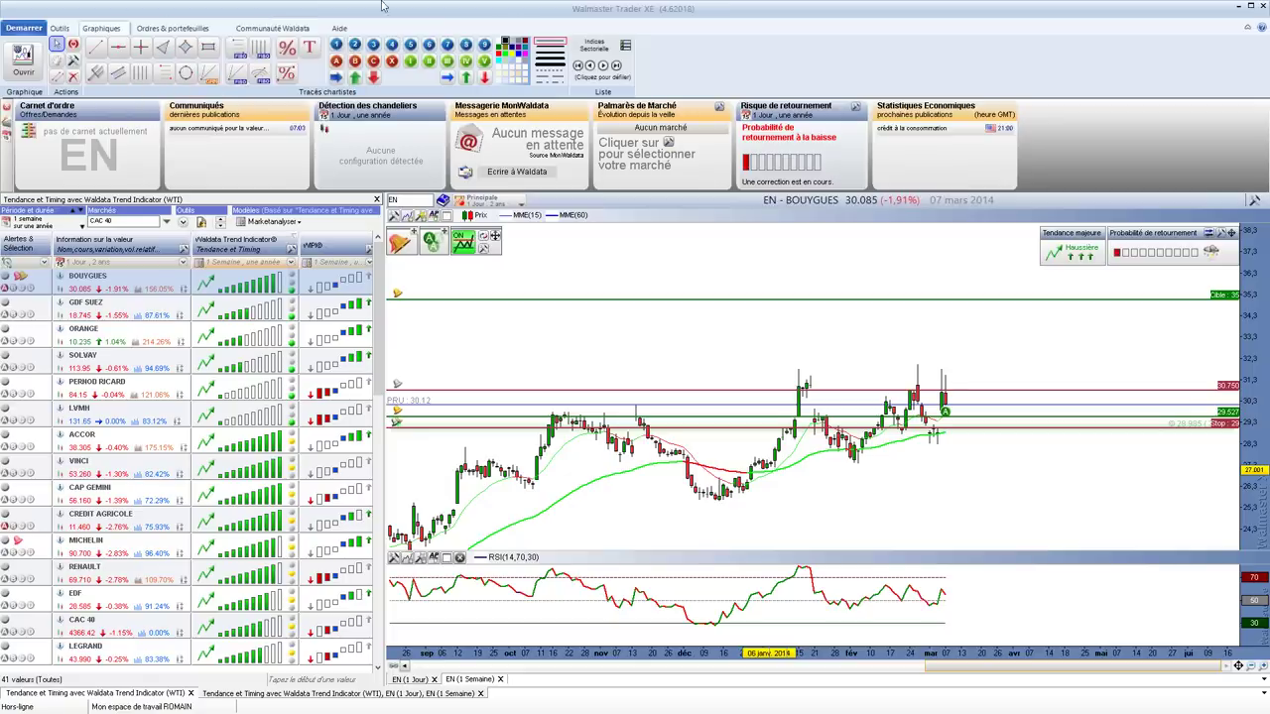
pyautogui.click(165, 30)
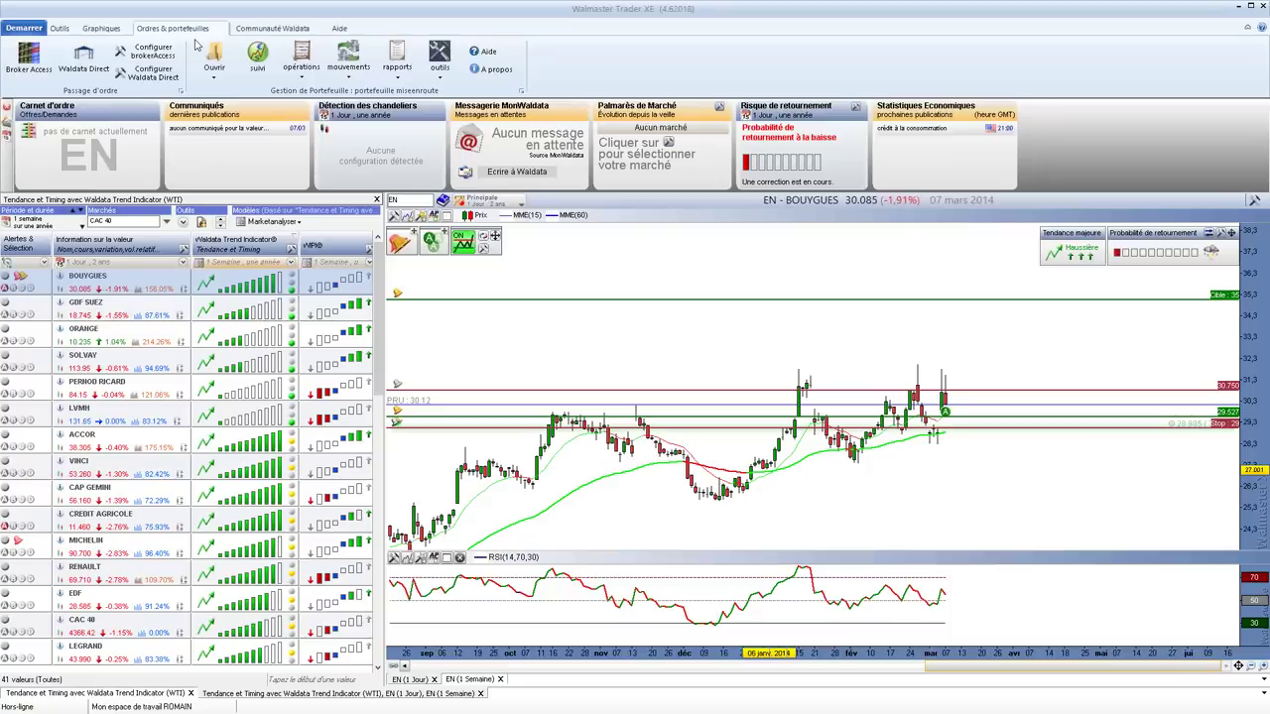
pyautogui.click(221, 78)
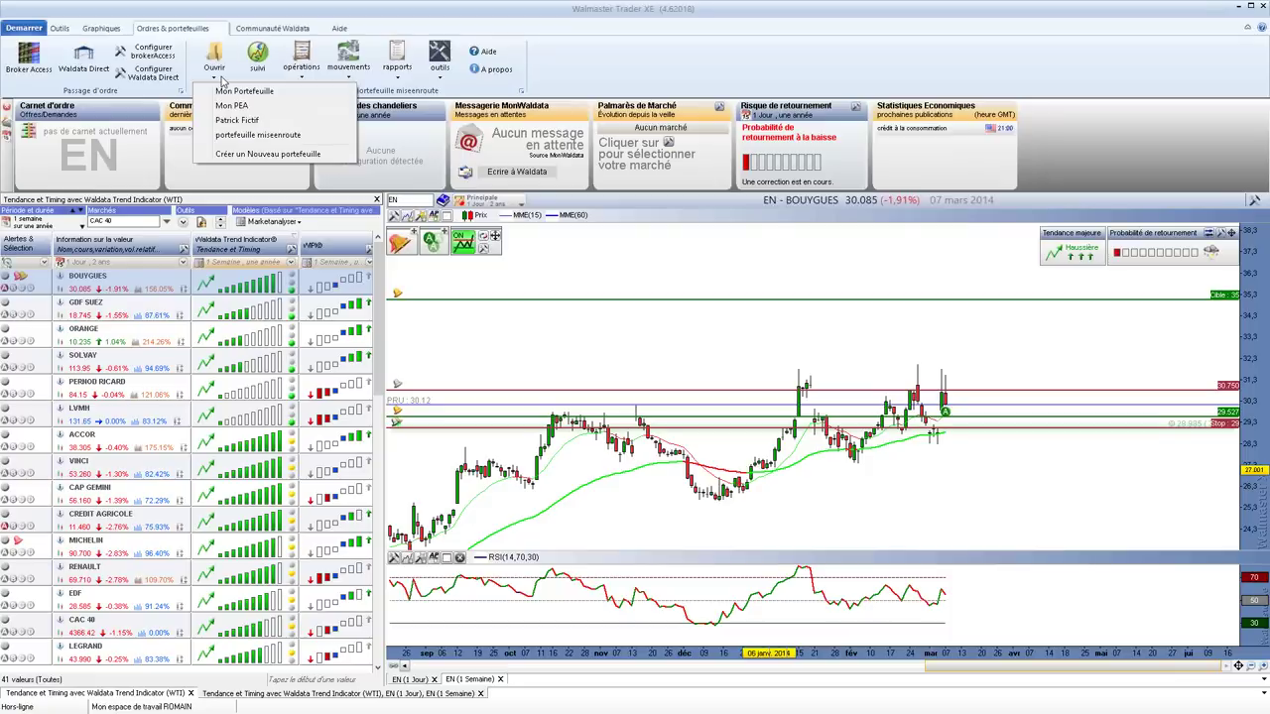
pyautogui.click(249, 155)
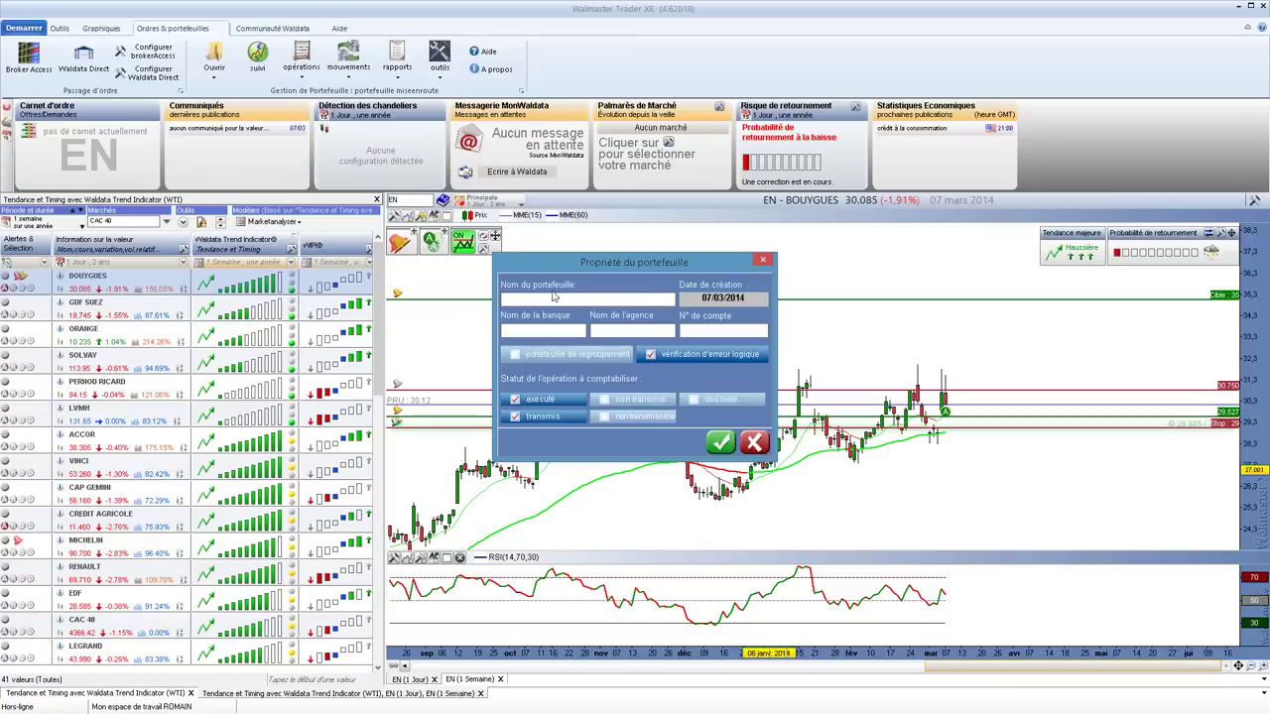
pyautogui.click(548, 297)
pyautogui.write('portefeuille ROMAIN B')
pyautogui.click(727, 444)
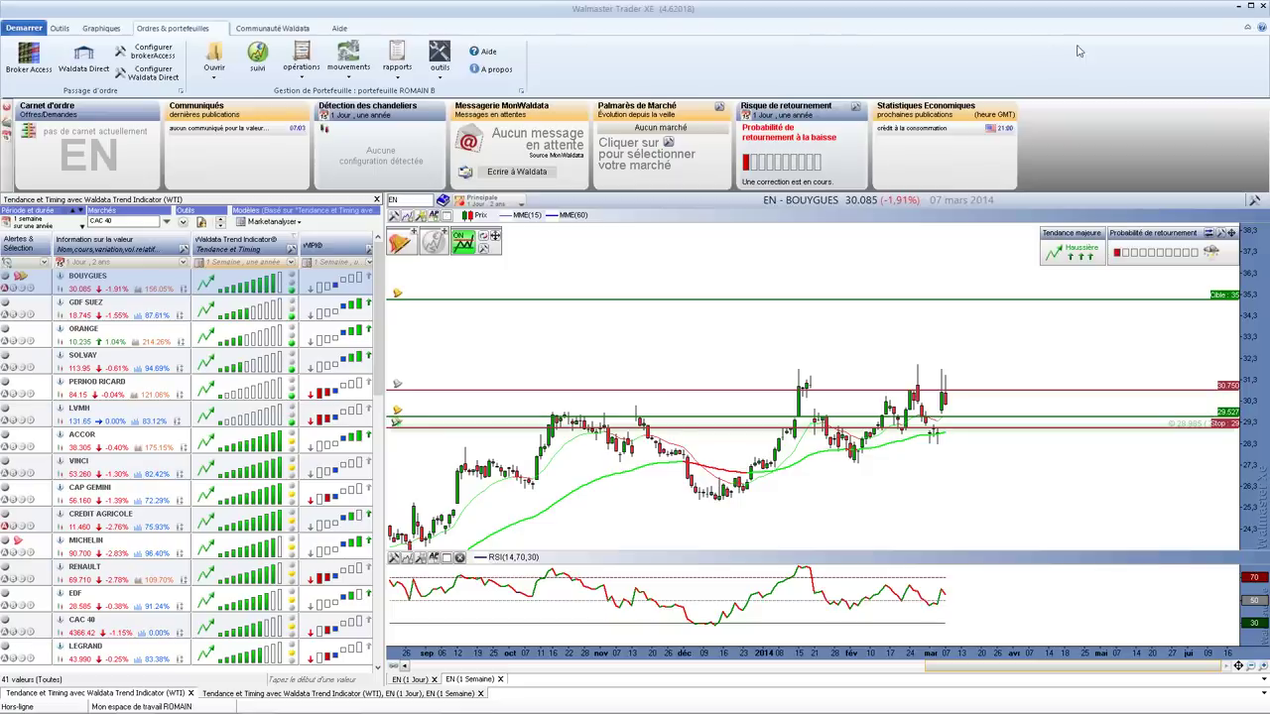
# Open the newly created portfolio from the list of existing portfolios as the current one
pyautogui.moveTo(248, 70); pyautogui.dragTo(472, 107)
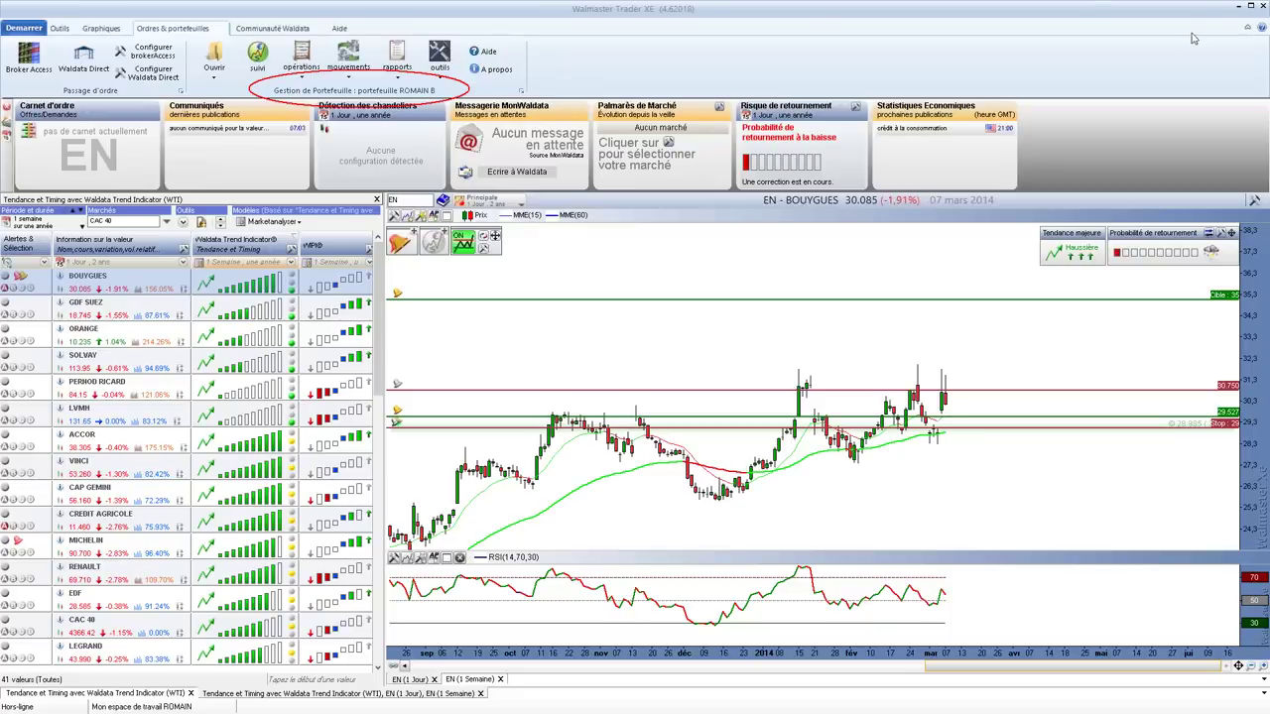
pyautogui.click(224, 77)
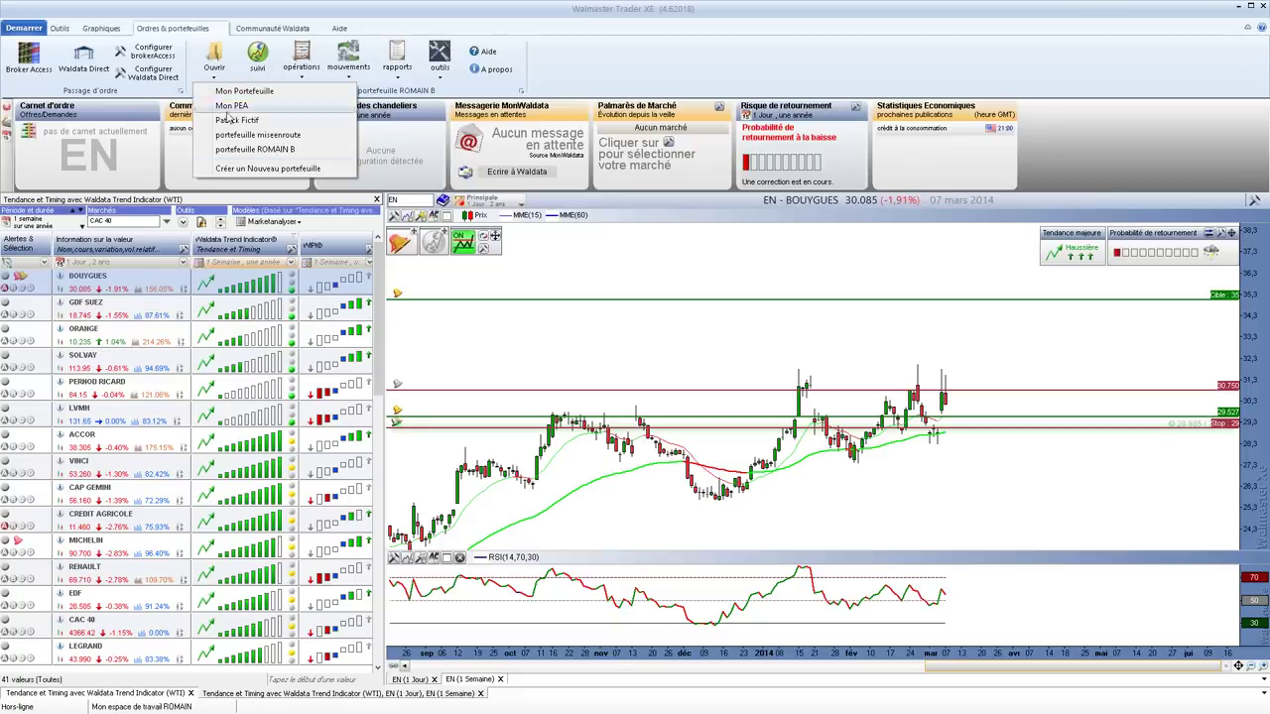
pyautogui.click(248, 149)
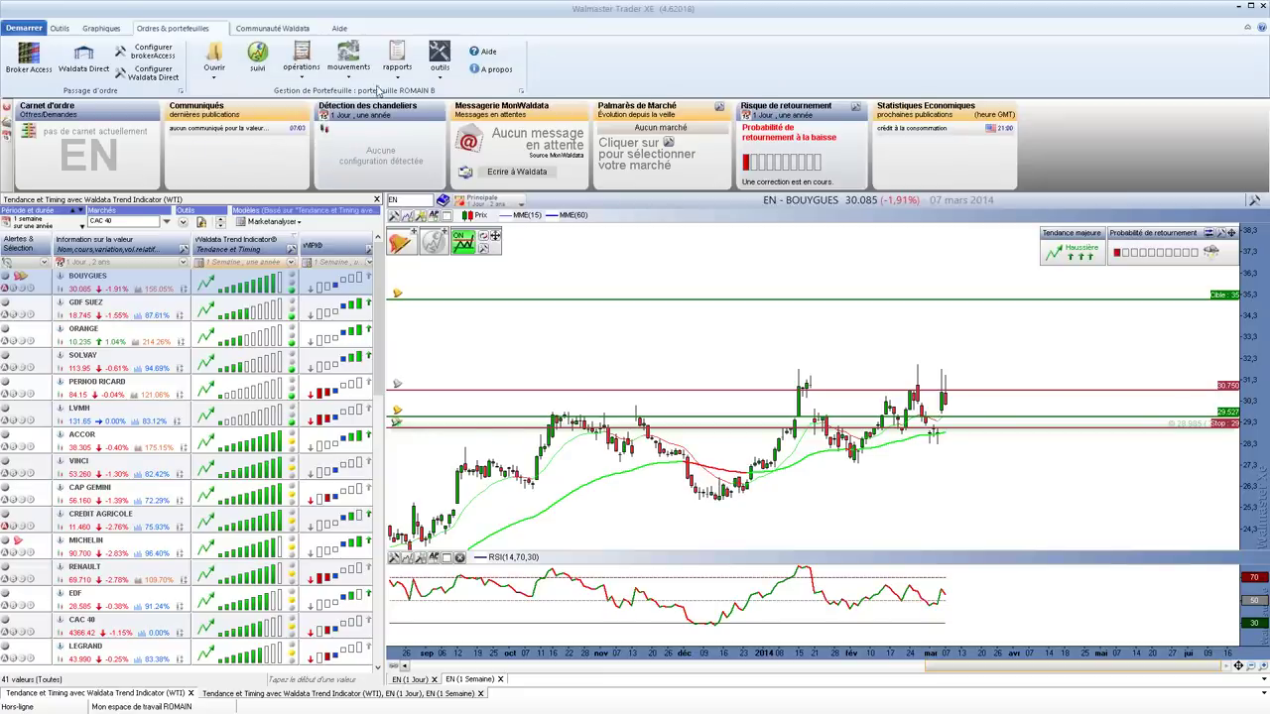
# View the securities purchase and sale window for Bouygues in the new portfolio and close it
pyautogui.click(308, 75)
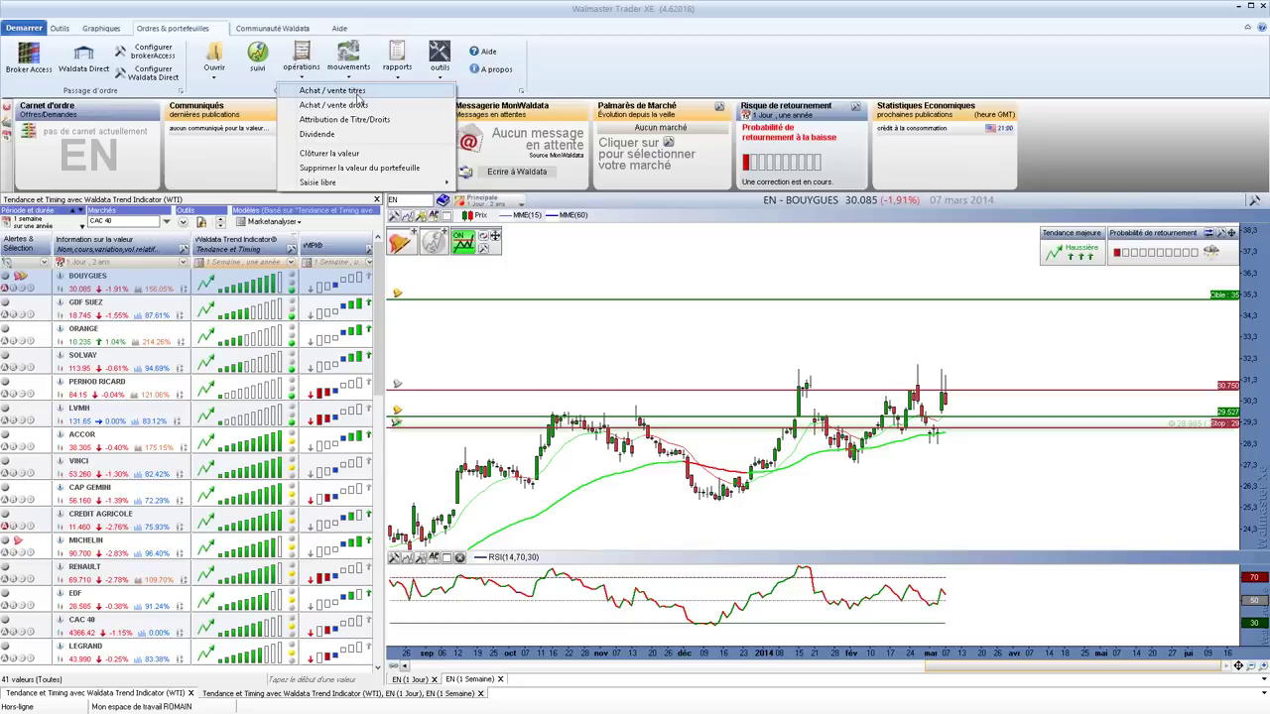
pyautogui.click(357, 95)
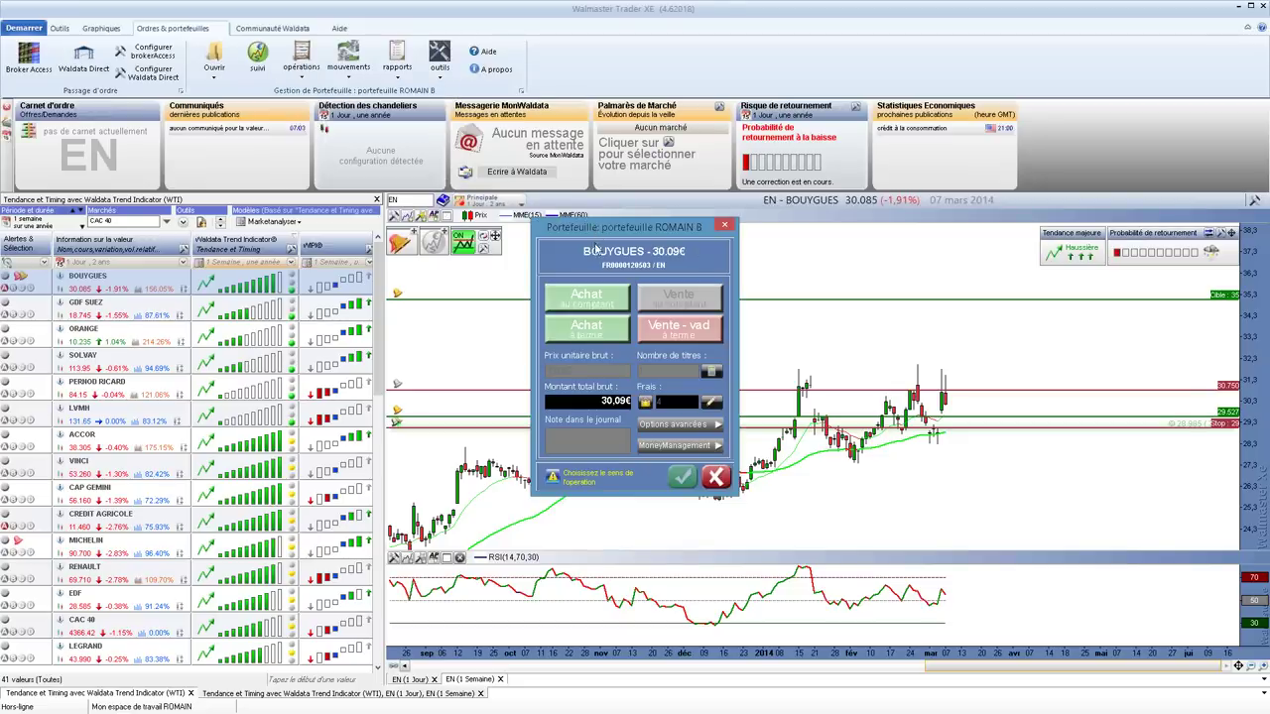
pyautogui.click(721, 225)
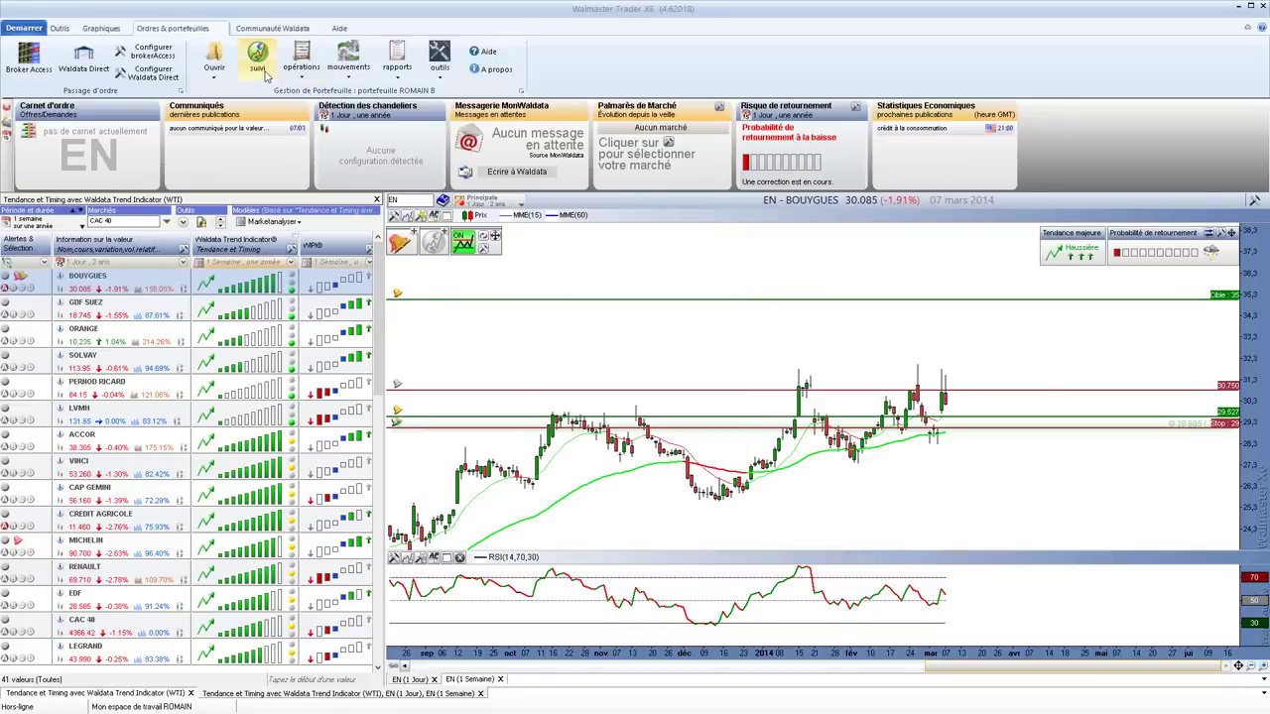
# Open the portfolio tracking table, dock it with the value list, and set its market to the new portfolio's value list
pyautogui.click(260, 65)
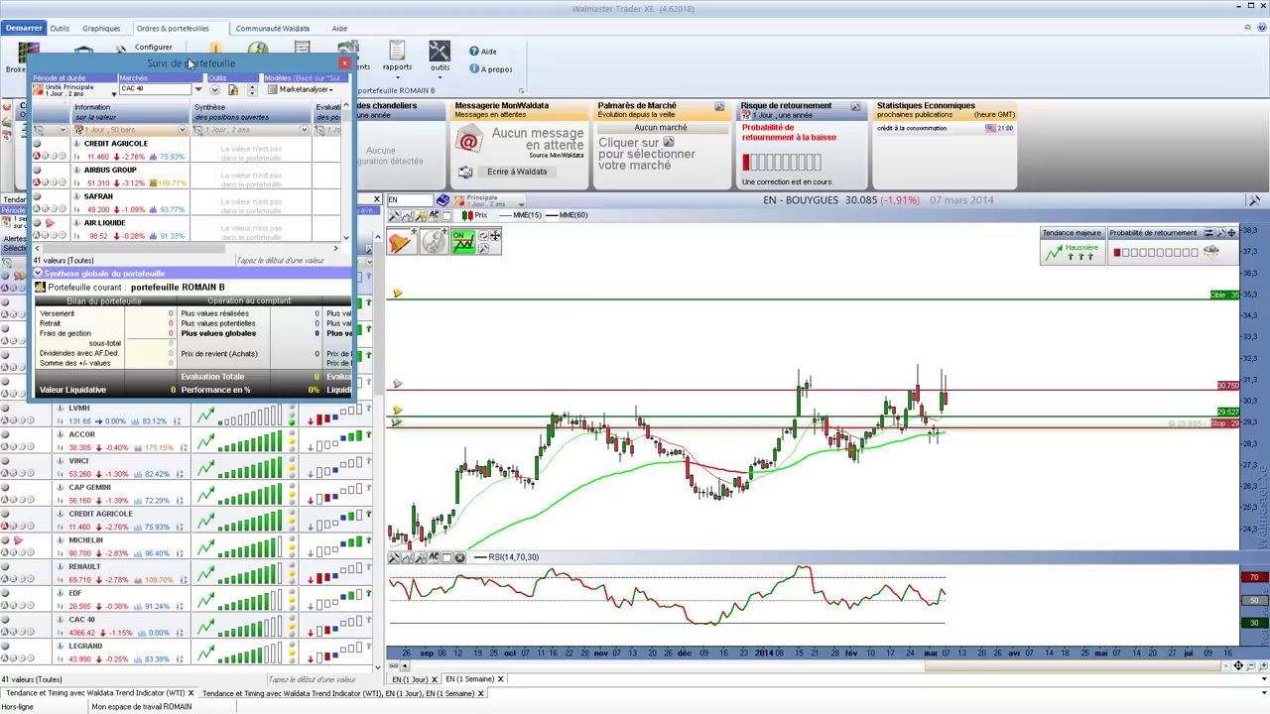
pyautogui.moveTo(189, 86); pyautogui.dragTo(191, 443)
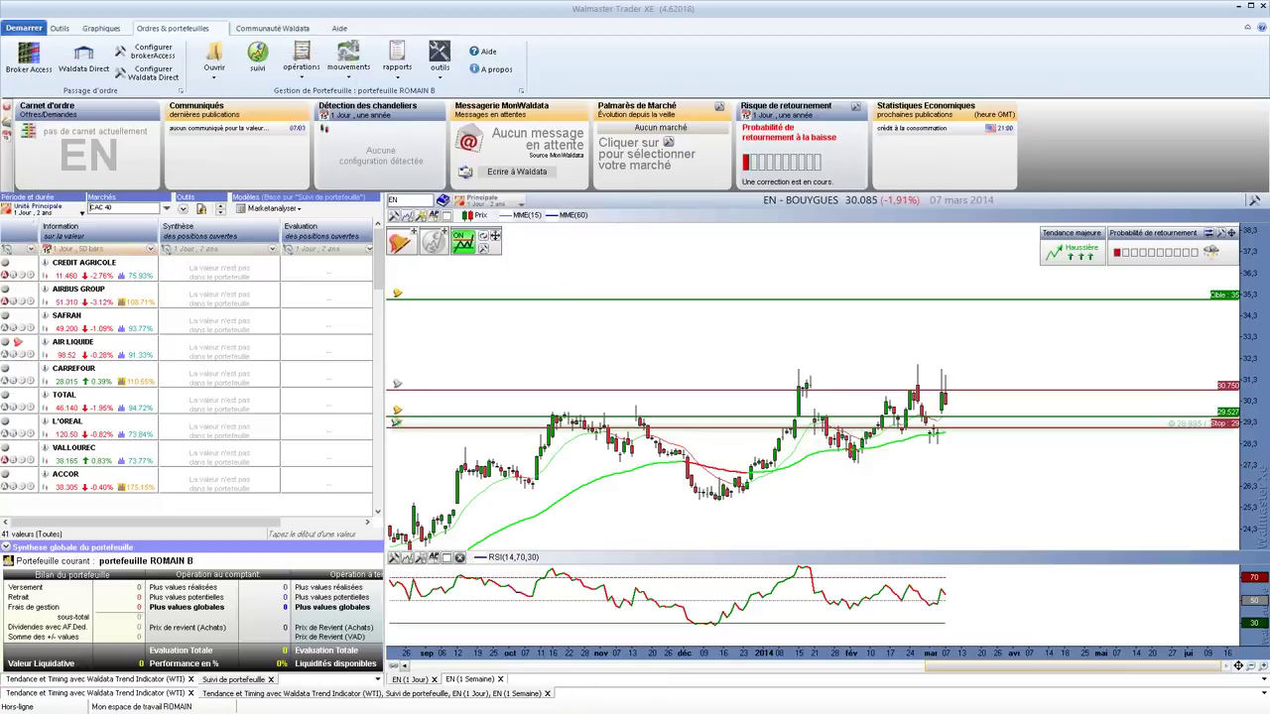
pyautogui.click(166, 210)
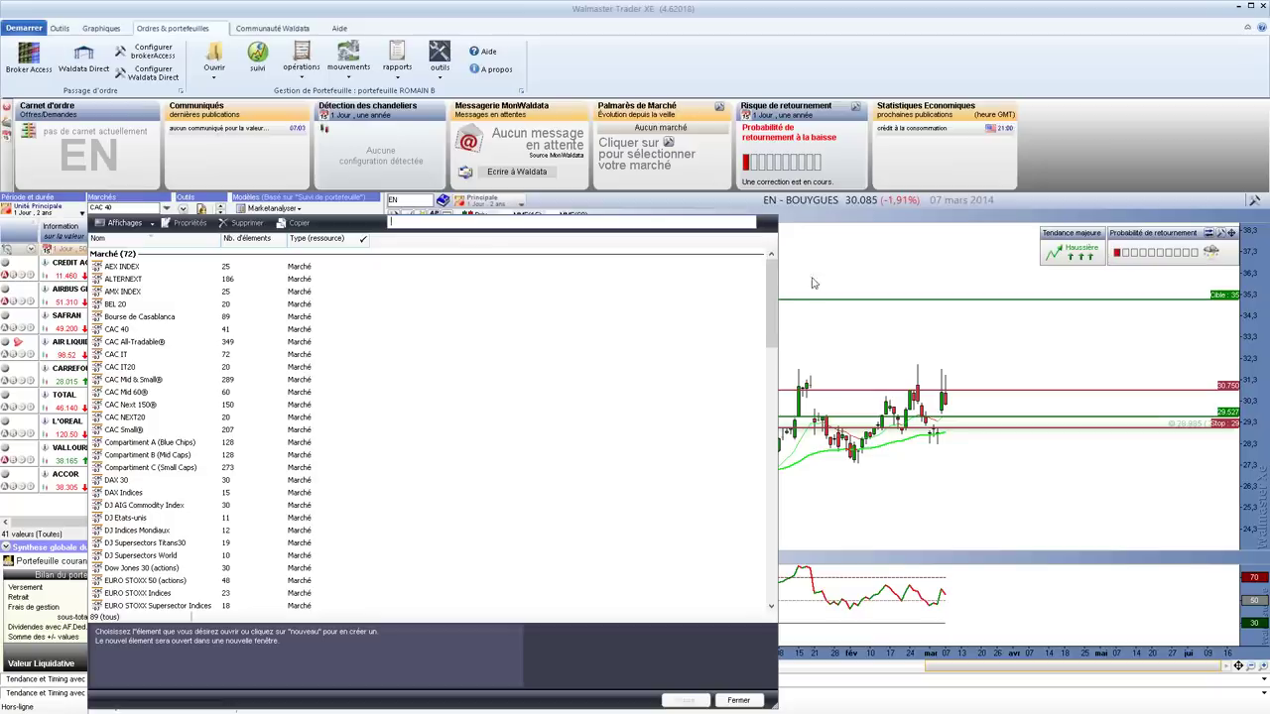
pyautogui.moveTo(778, 286); pyautogui.dragTo(771, 575)
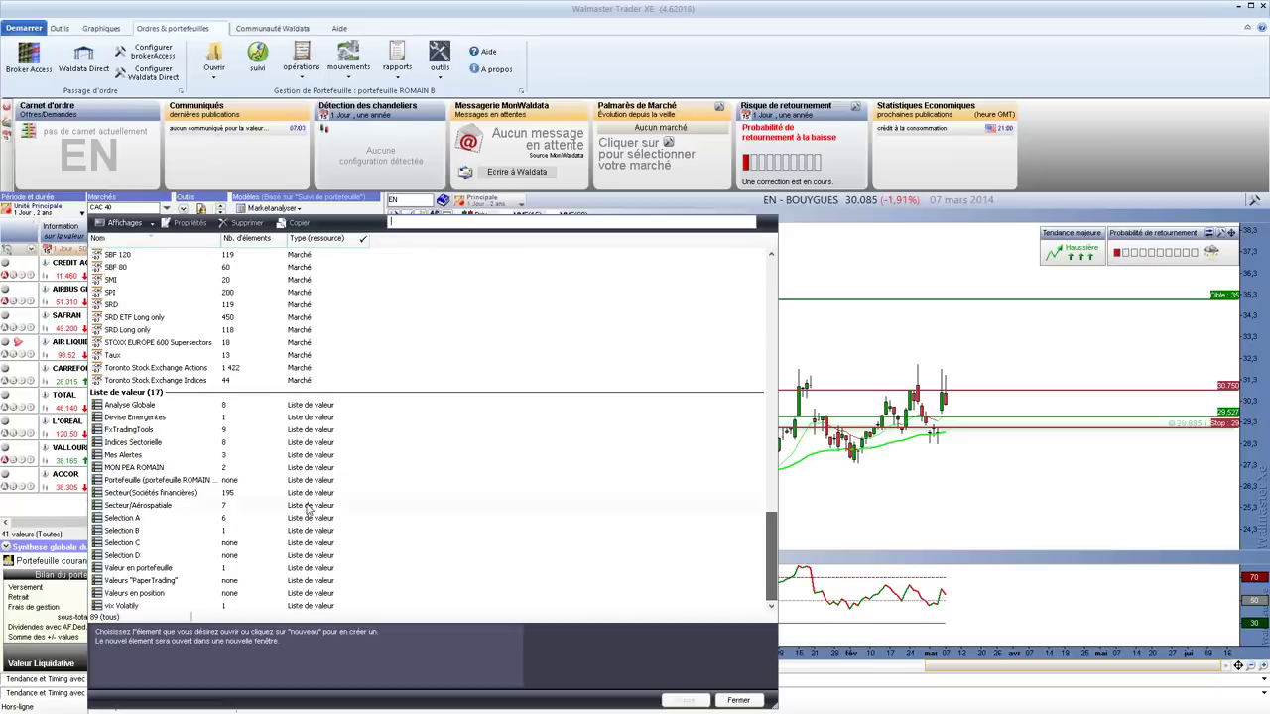
pyautogui.click(159, 480)
pyautogui.doubleClick(159, 482)
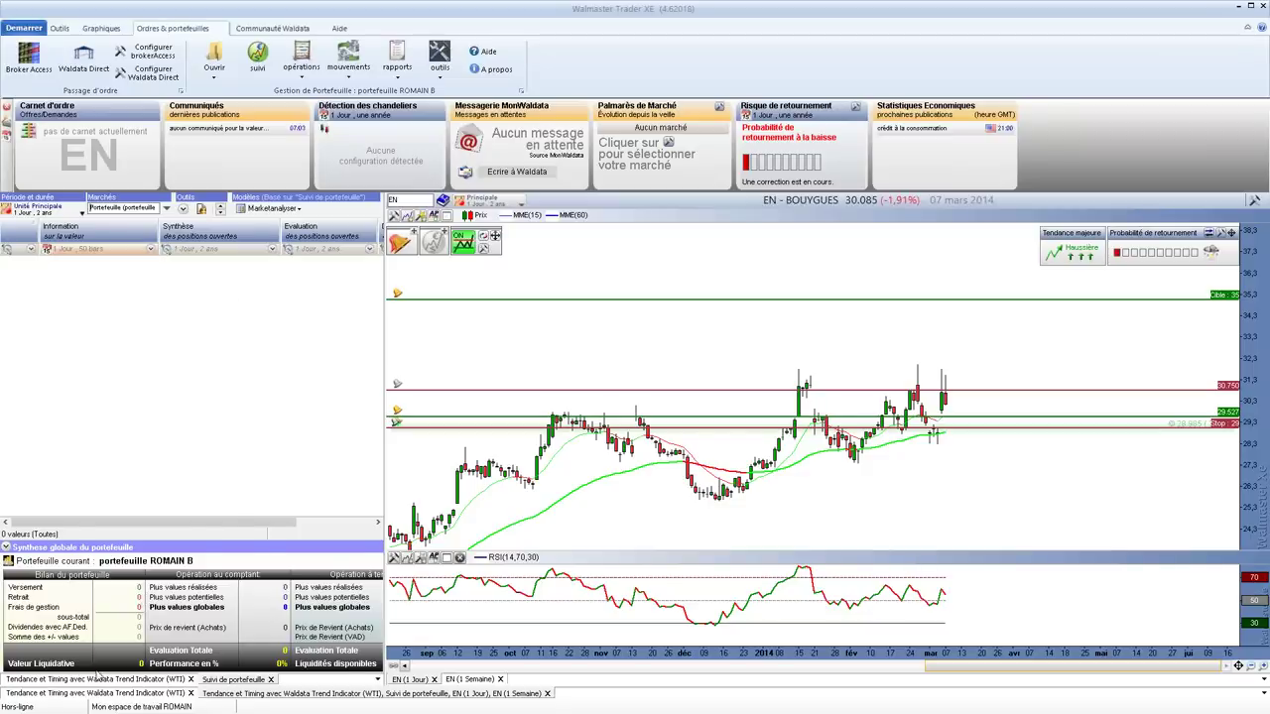
# Record a cash (au comptant) purchase of 100 GDF SUEZ shares at 18.745 in the current portfolio
pyautogui.click(100, 678)
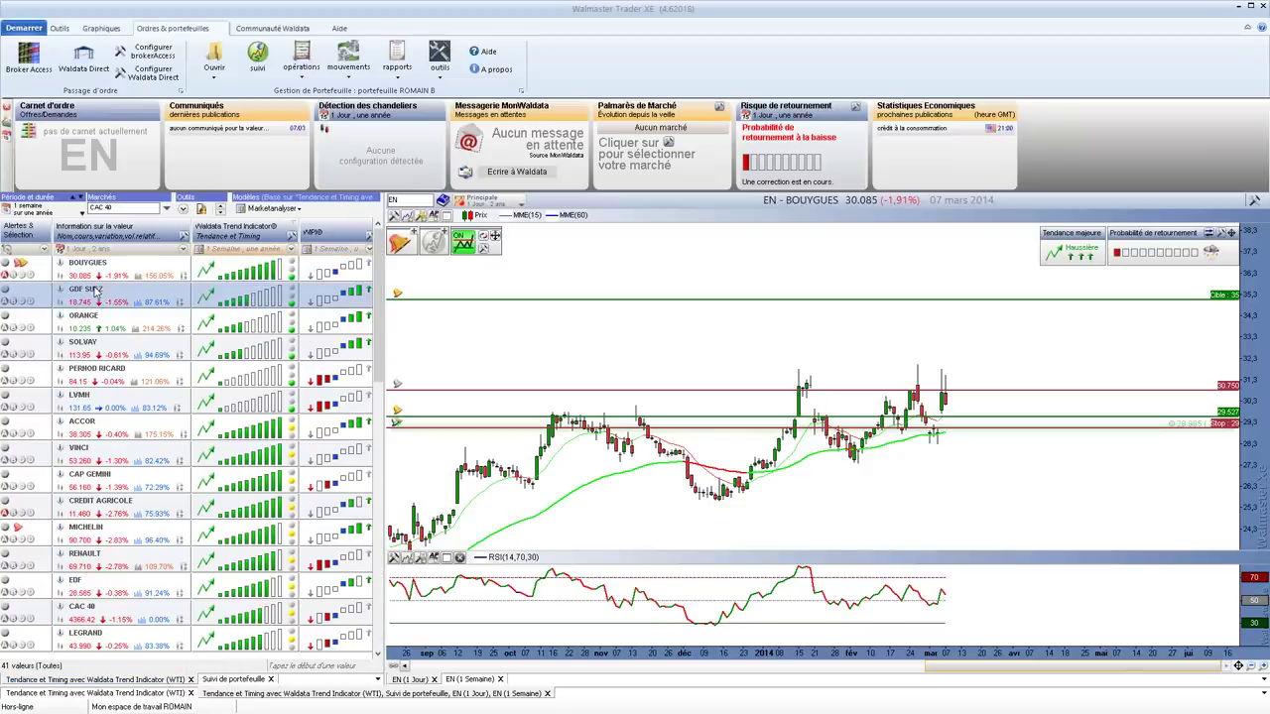
pyautogui.click(97, 292)
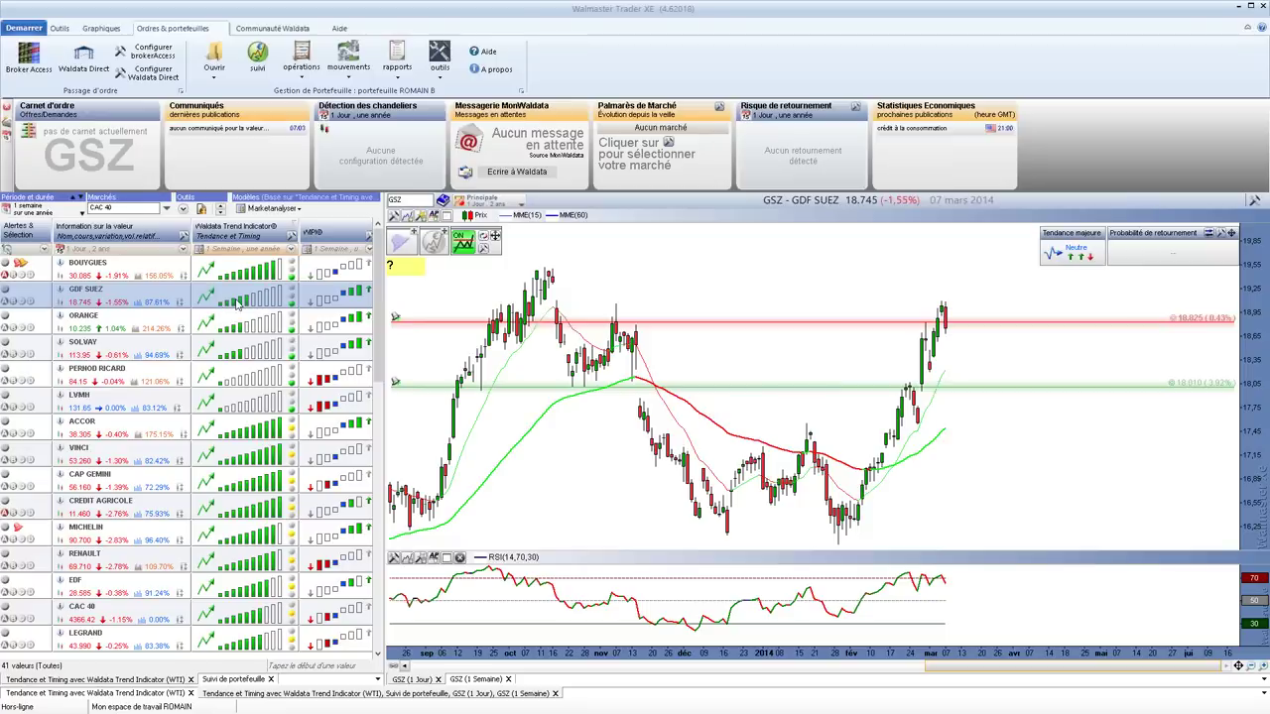
pyautogui.moveTo(348, 298)
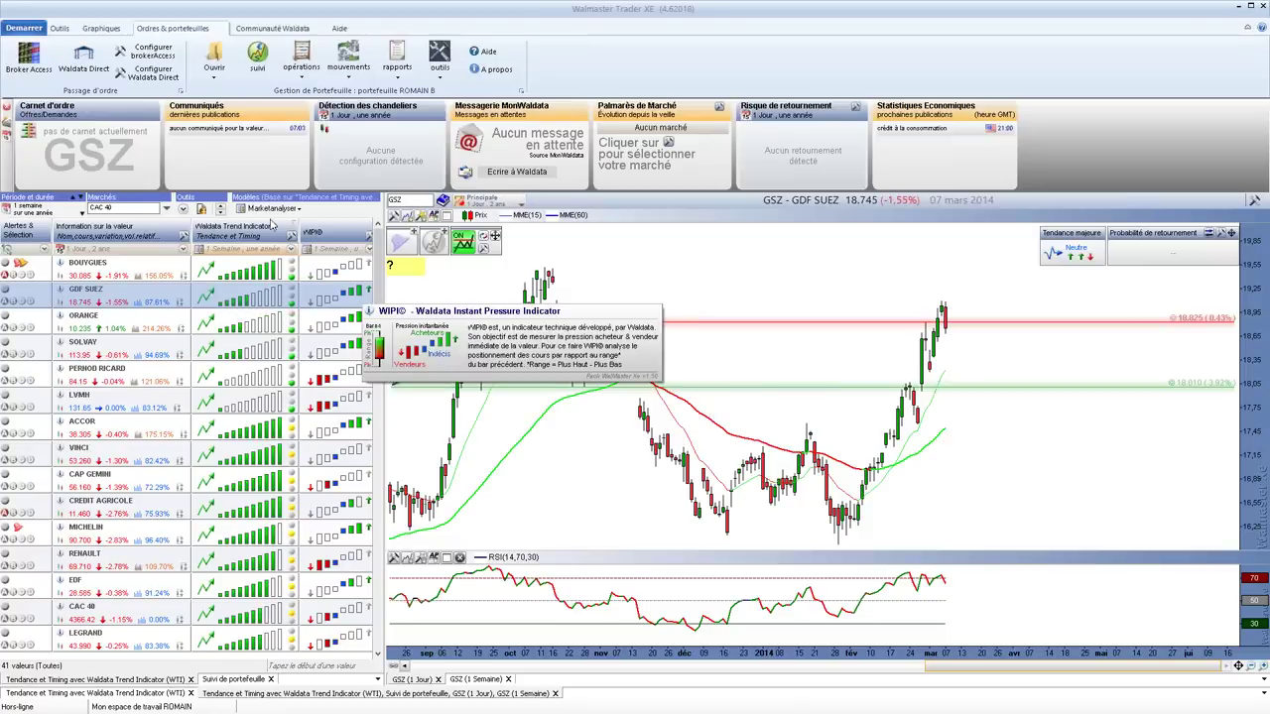
pyautogui.click(308, 71)
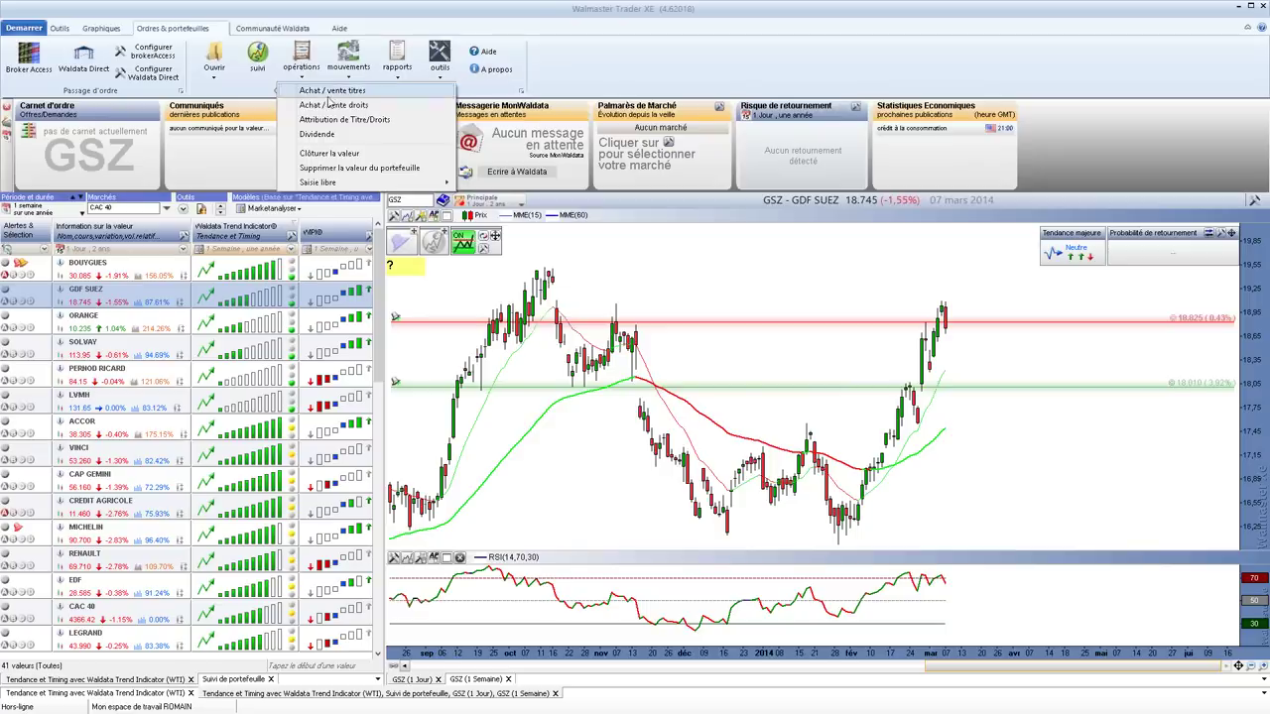
pyautogui.click(318, 90)
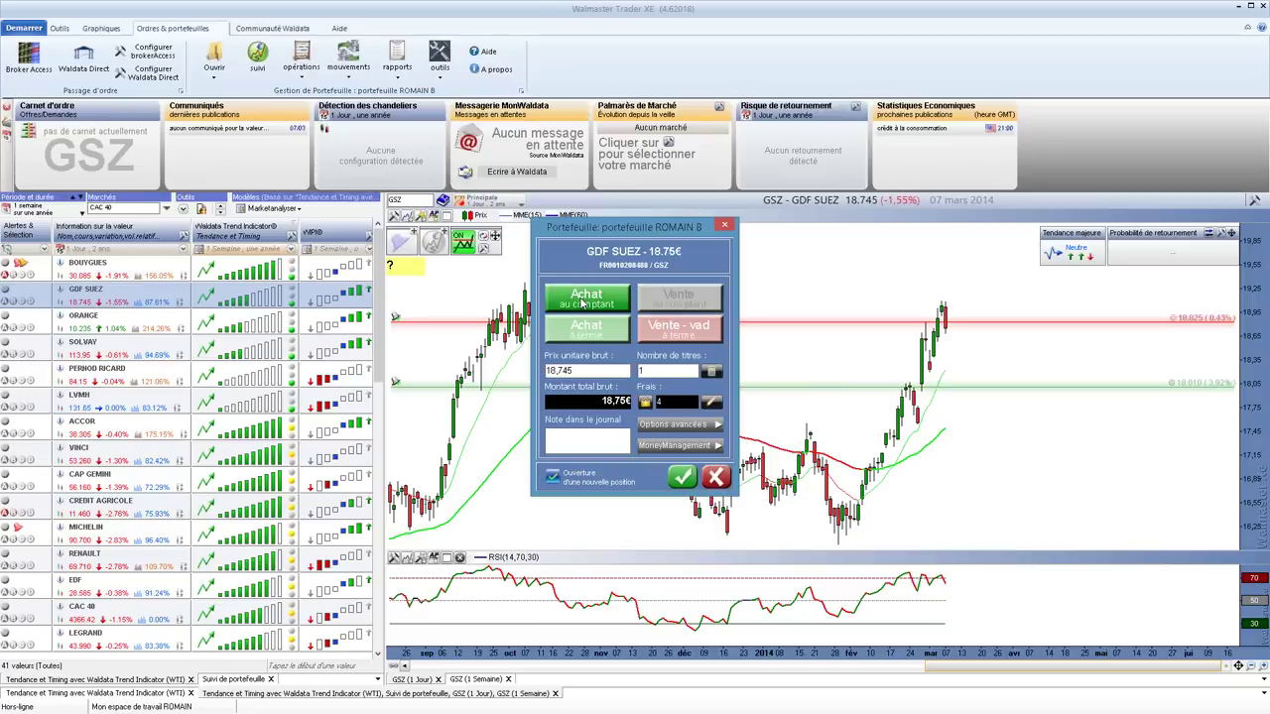
pyautogui.click(647, 370)
pyautogui.write('00')
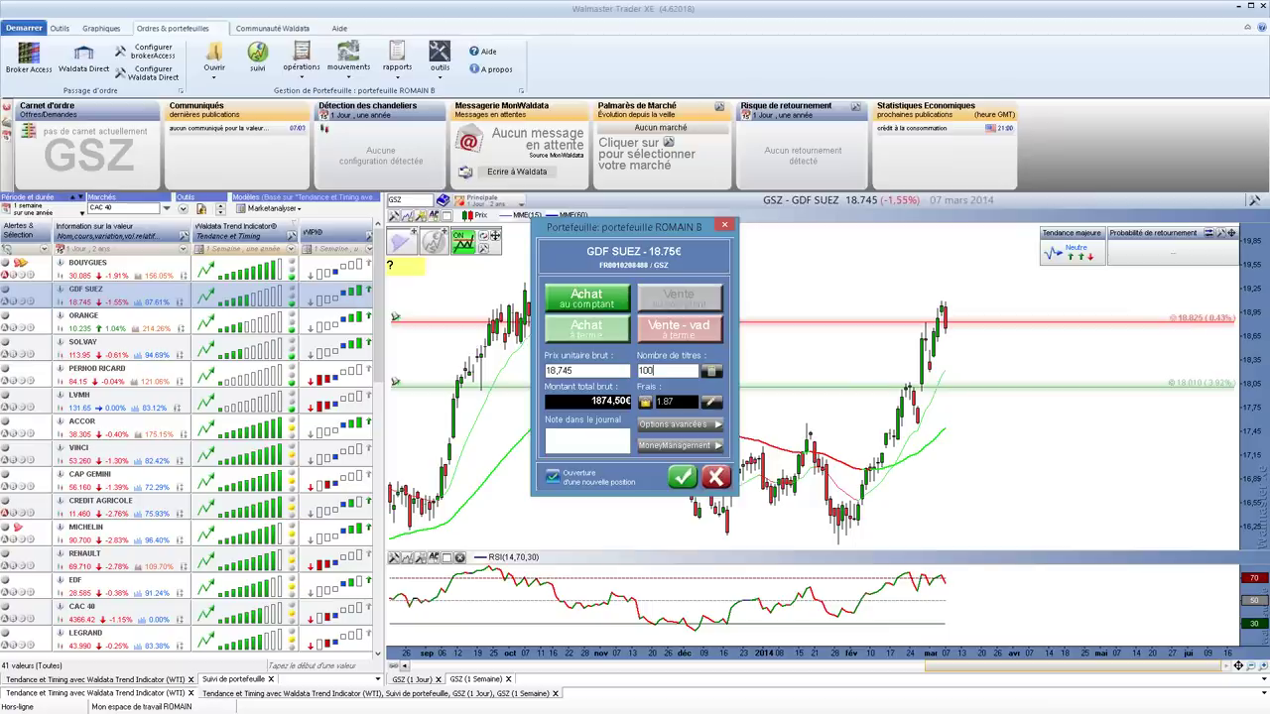
pyautogui.click(682, 476)
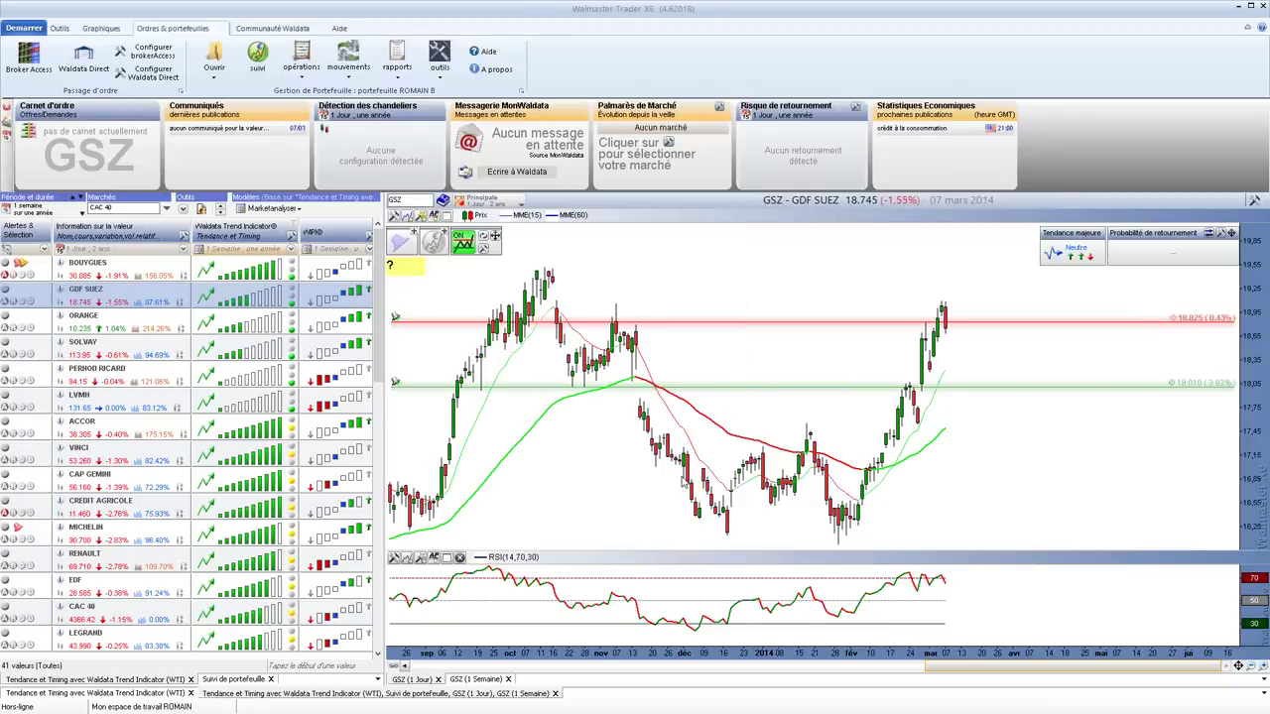
# Return to the portfolio tracking table and record a deposit (Versement) of 100000 dated 07/03/2014
pyautogui.click(216, 678)
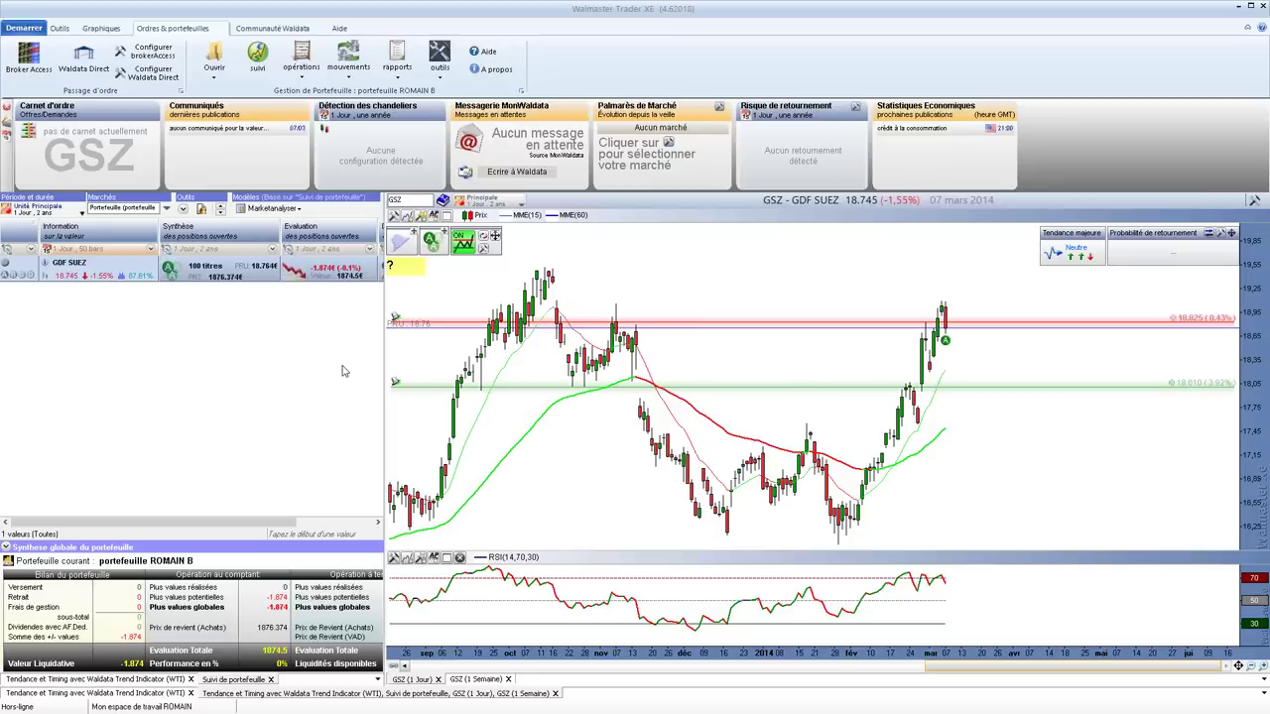
pyautogui.click(348, 75)
pyautogui.click(366, 90)
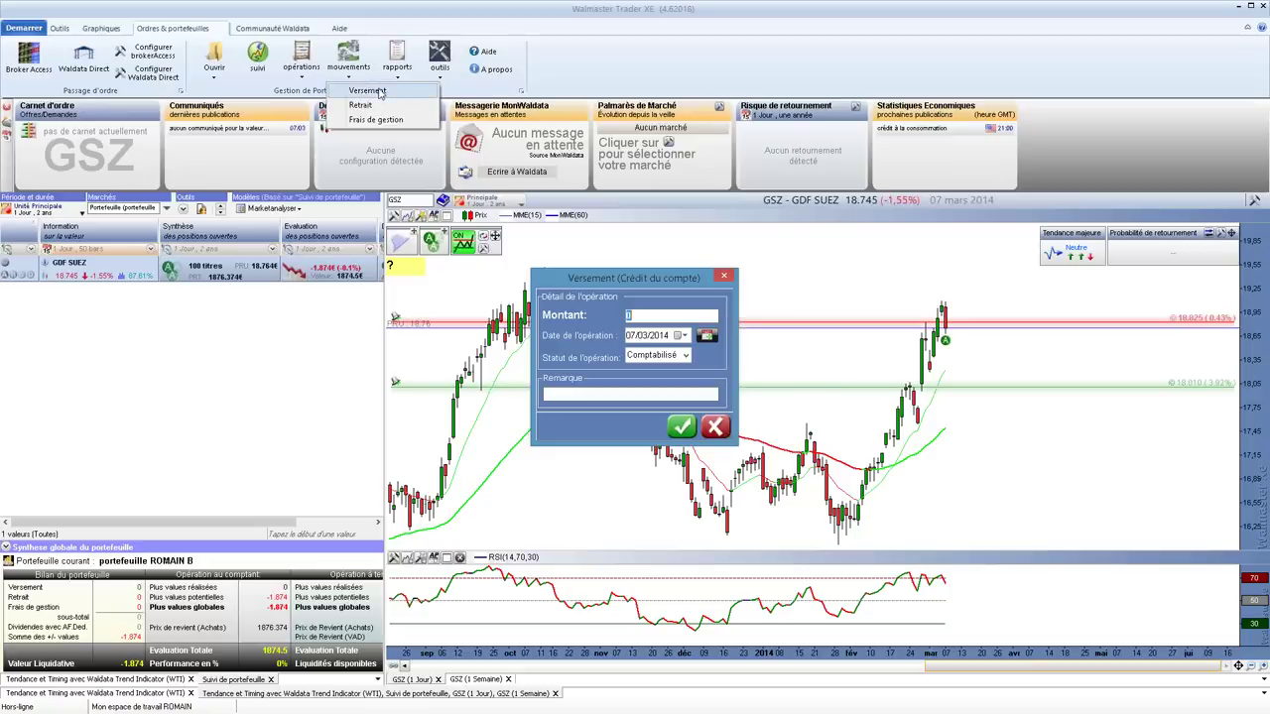
pyautogui.write('100000')
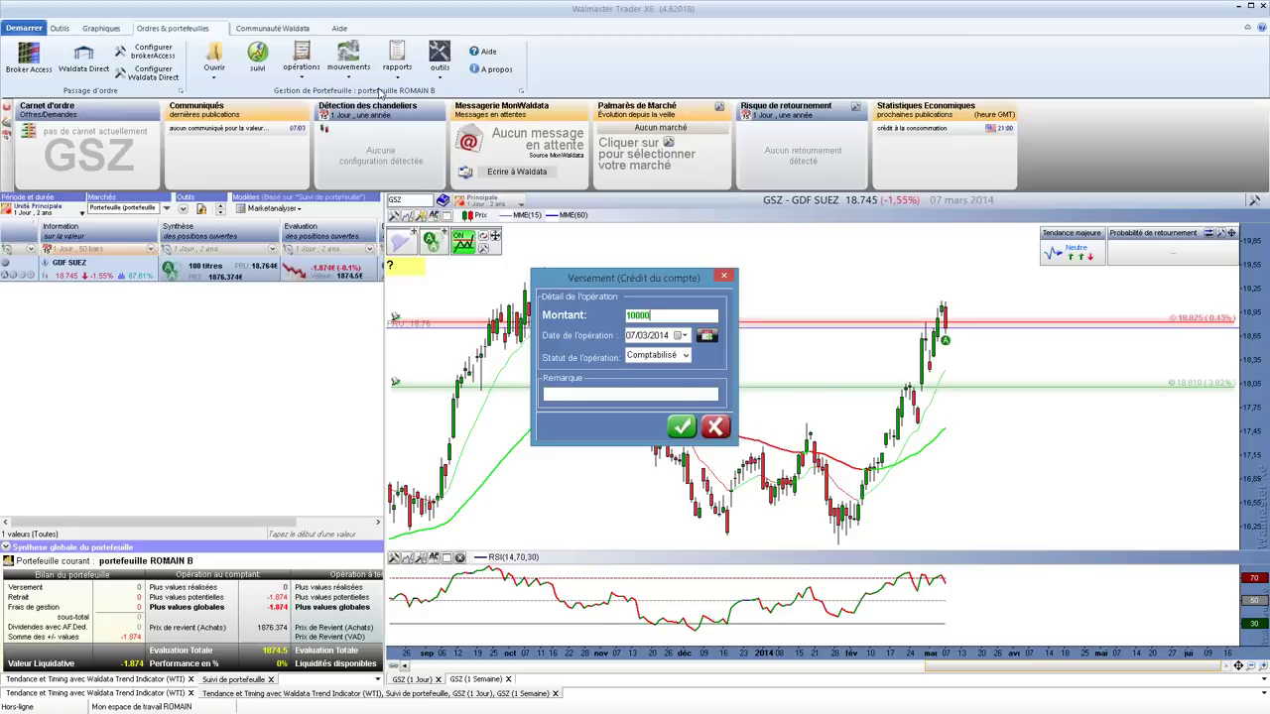
pyautogui.click(680, 426)
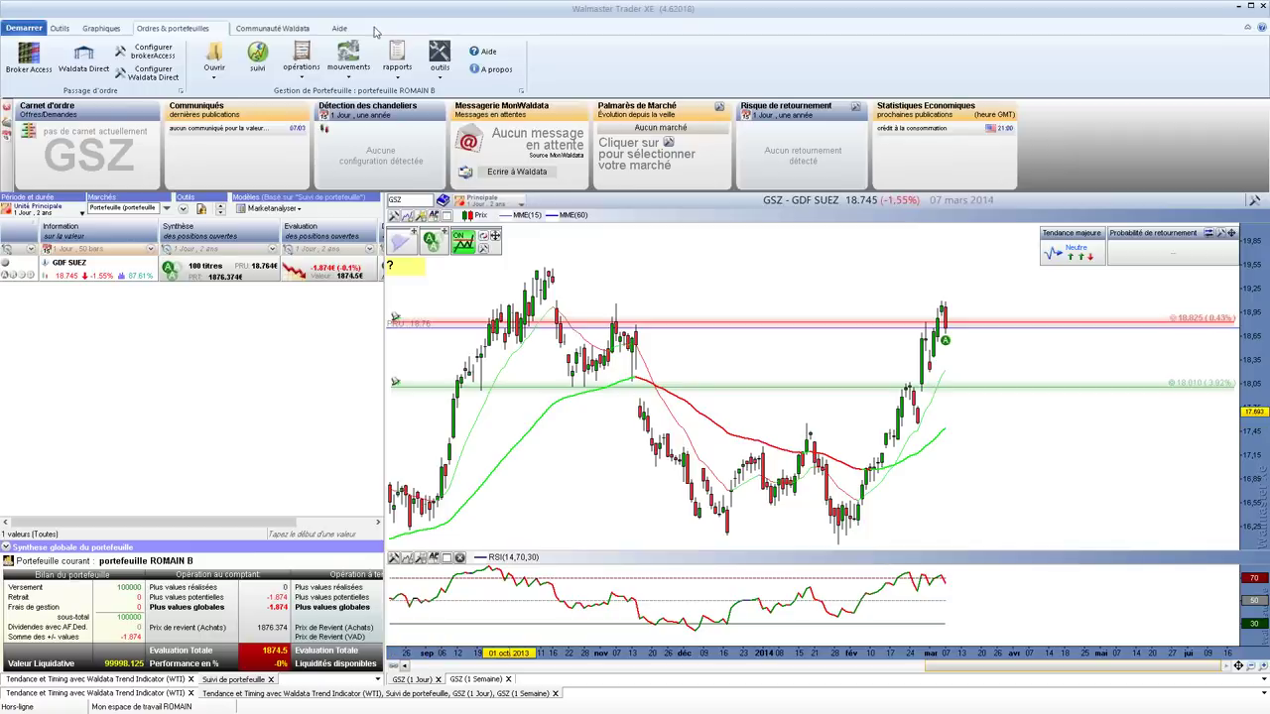
# Record a withdrawal (Retrait) of 10000 from the portfolio dated 07/03/2014
pyautogui.click(363, 67)
pyautogui.click(374, 111)
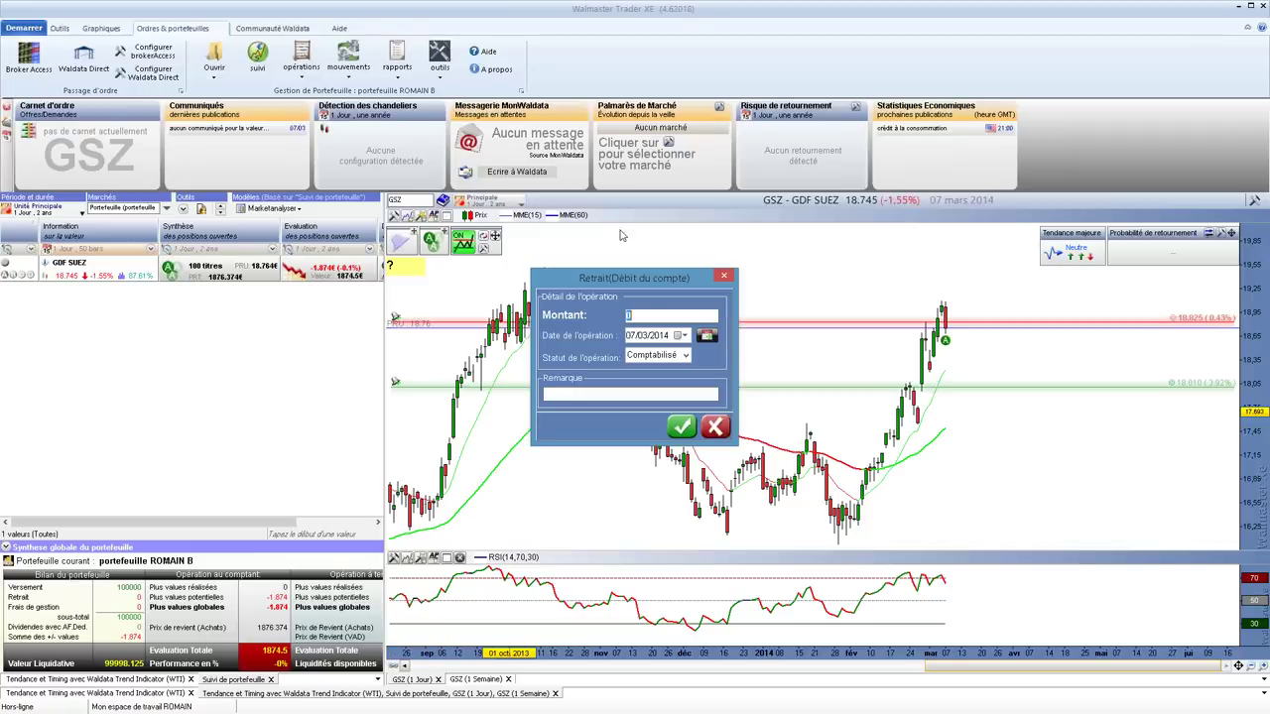
pyautogui.write('10000')
pyautogui.click(680, 428)
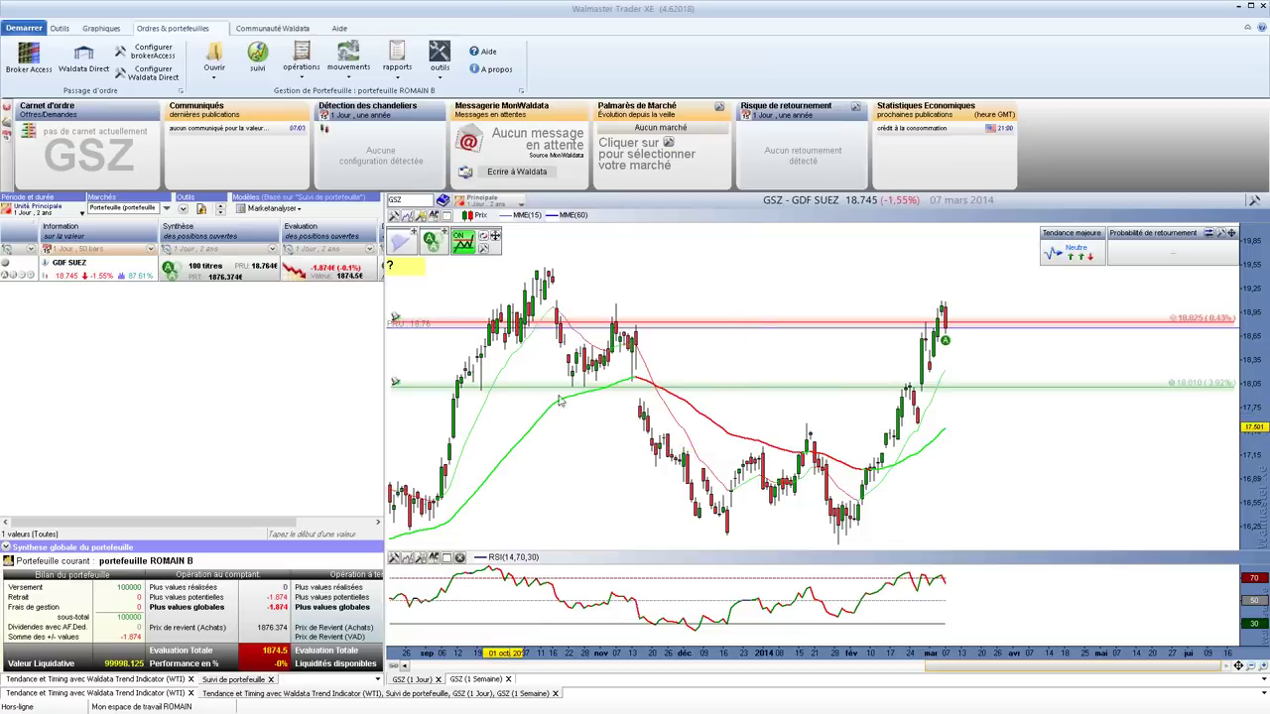
pyautogui.click(307, 69)
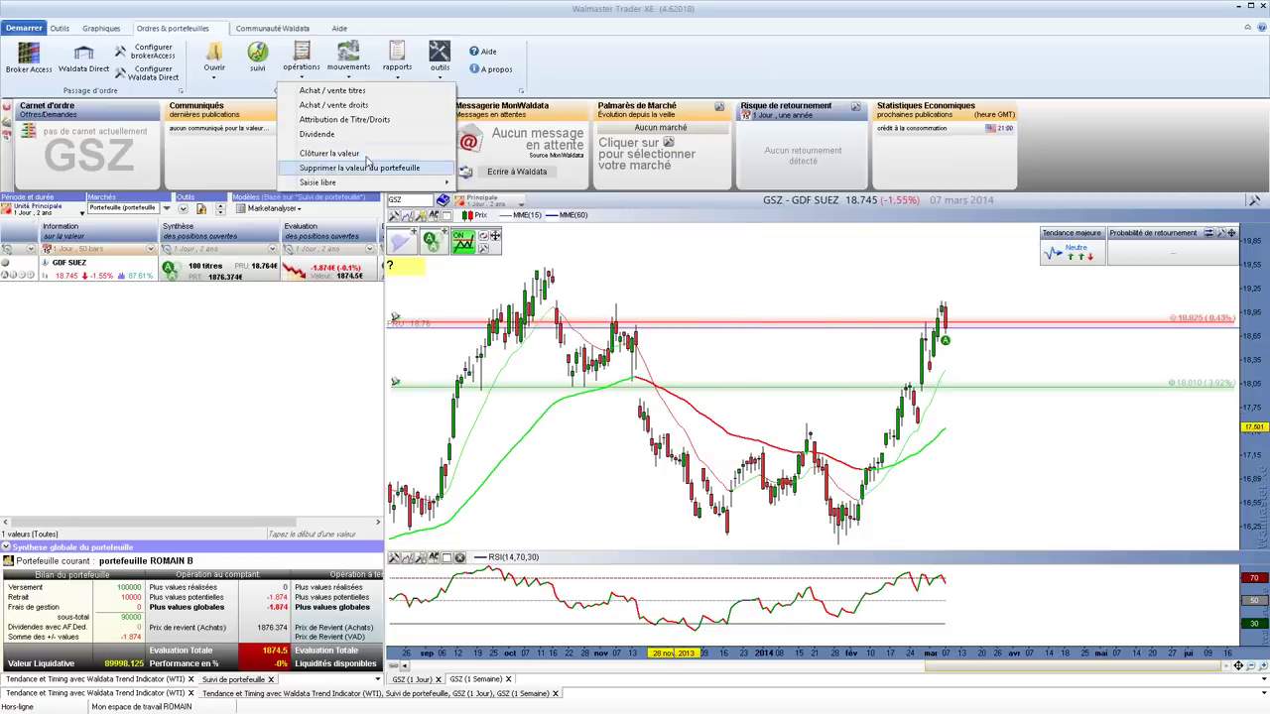
pyautogui.click(440, 67)
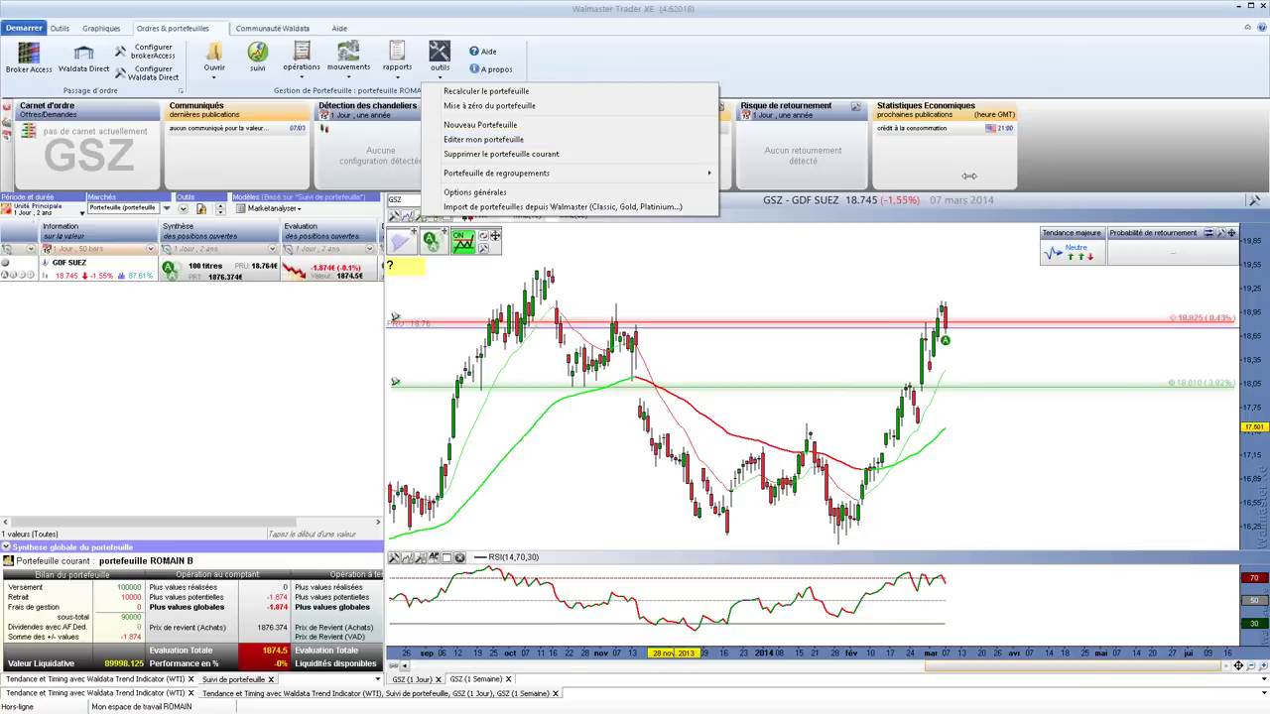
pyautogui.click(757, 53)
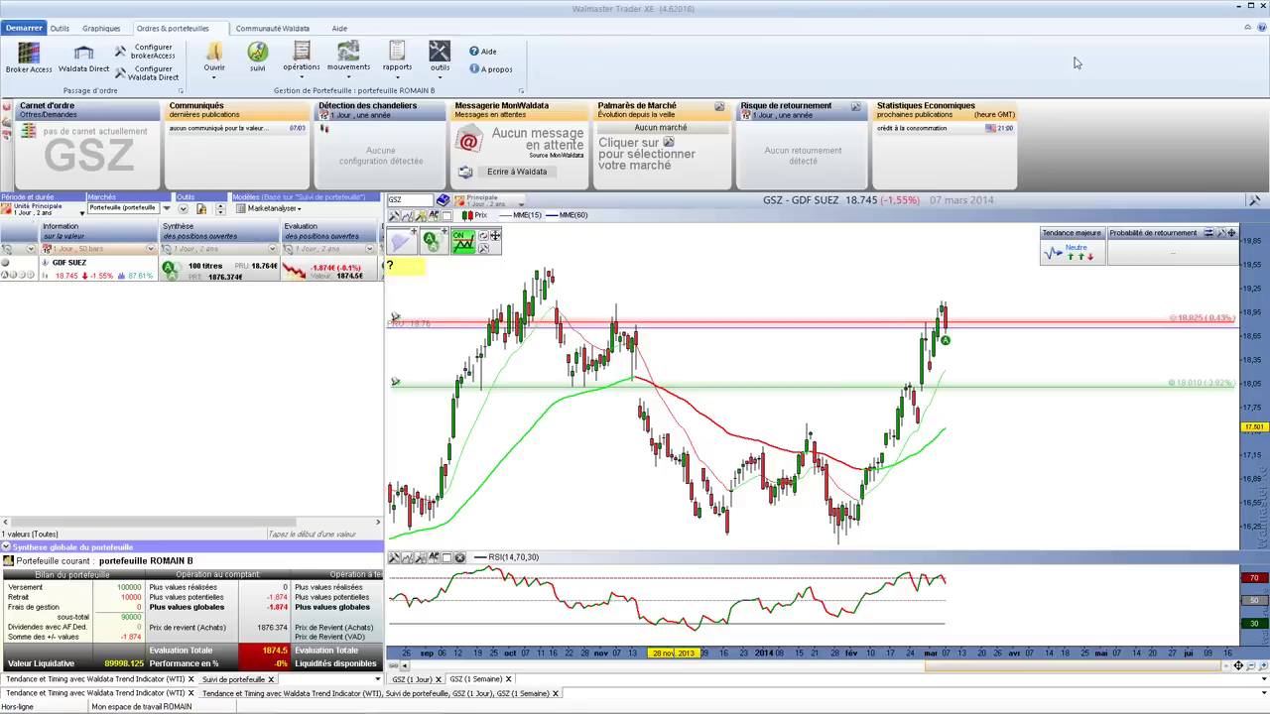
pyautogui.click(399, 200)
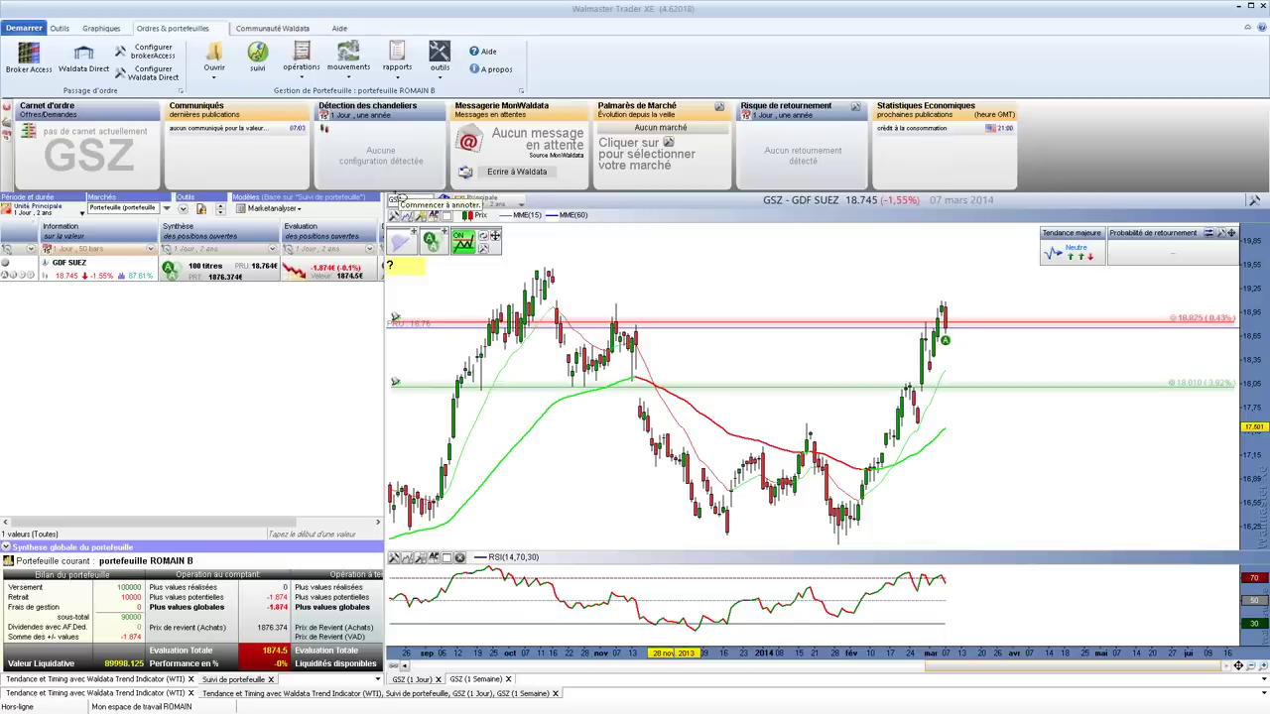
pyautogui.click(425, 223)
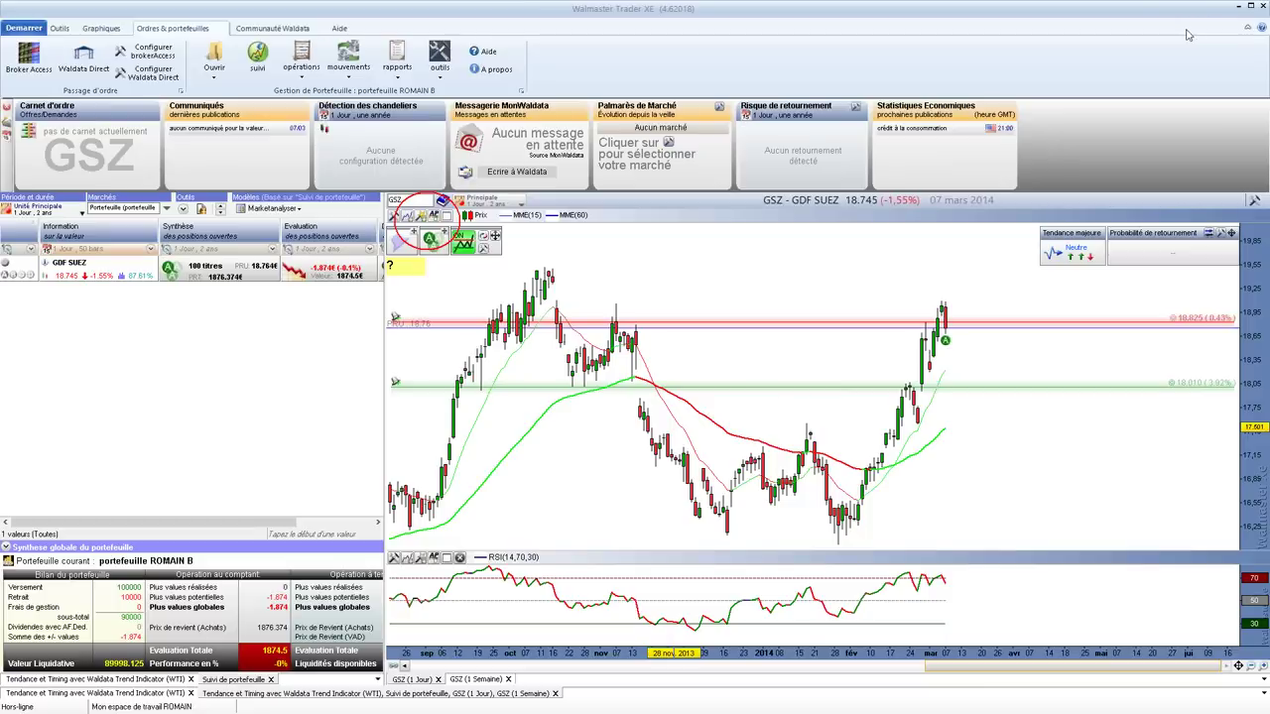
# Add the "Détection des chandeliers Xe" visual assistant to the GDF SUEZ chart
pyautogui.click(420, 218)
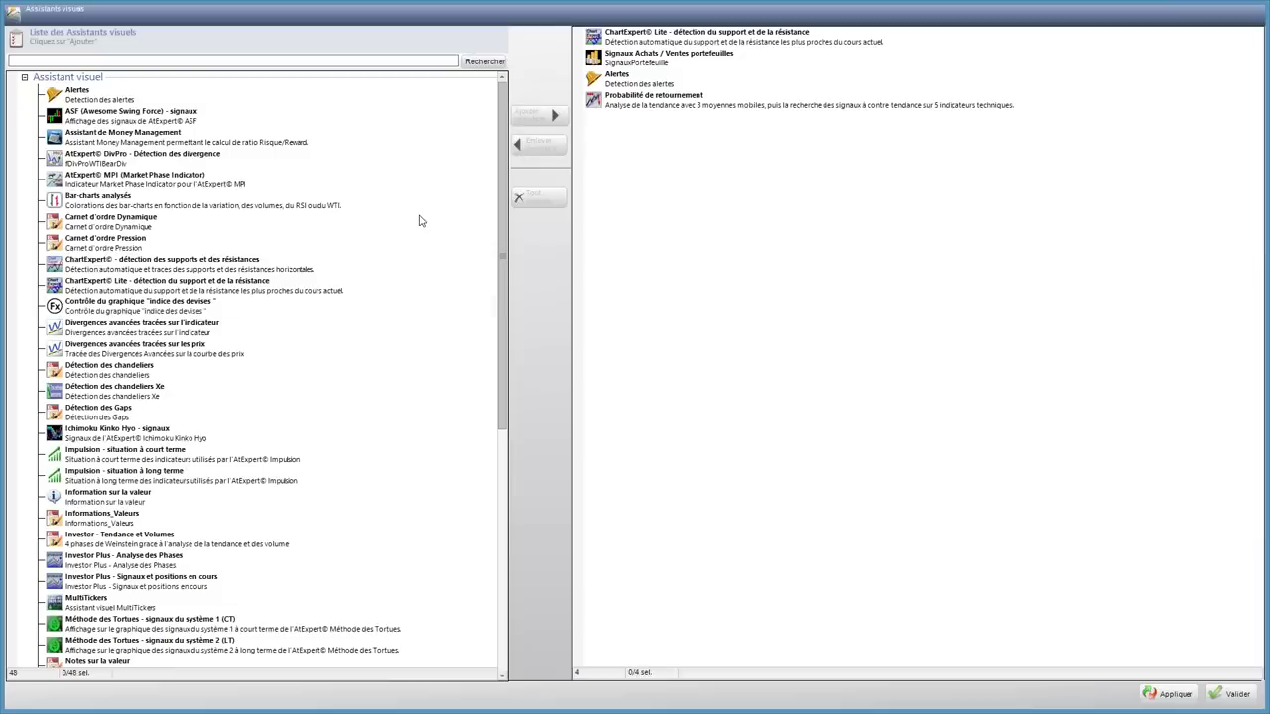
pyautogui.click(479, 307)
pyautogui.moveTo(501, 109)
pyautogui.mouseDown()
pyautogui.moveTo(515, 539)
pyautogui.moveTo(513, 109)
pyautogui.mouseUp()
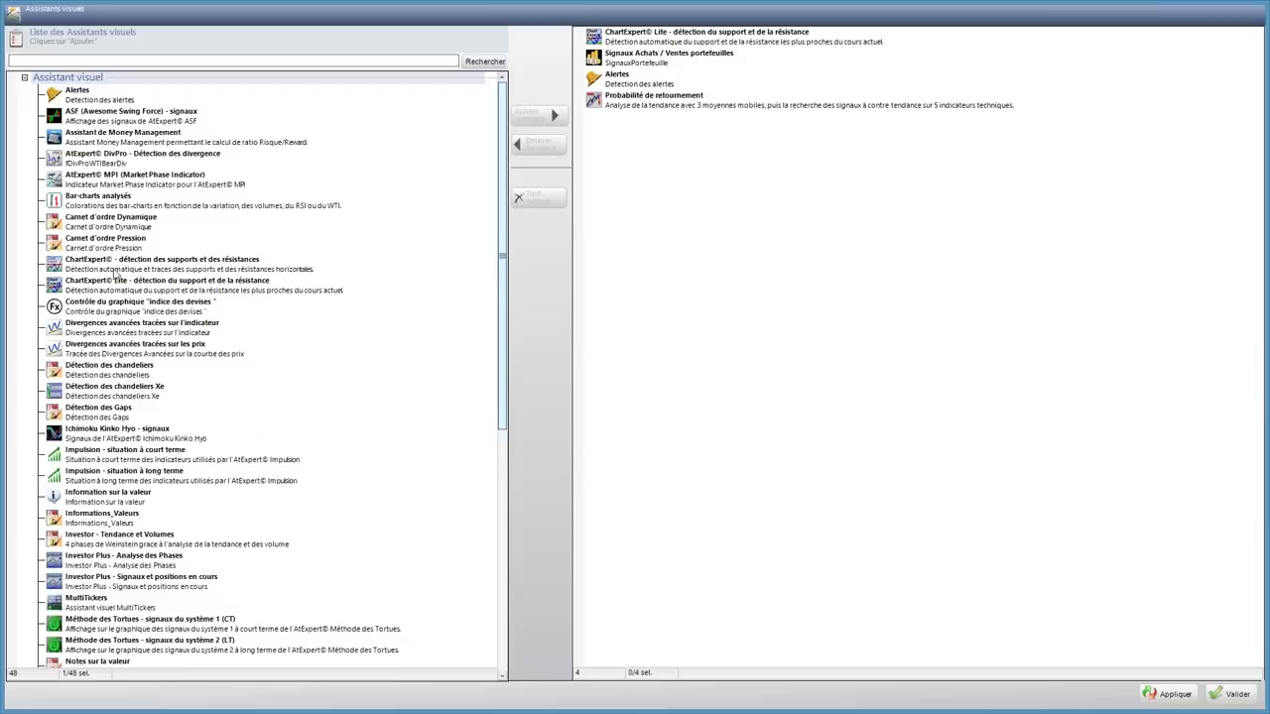
pyautogui.click(111, 389)
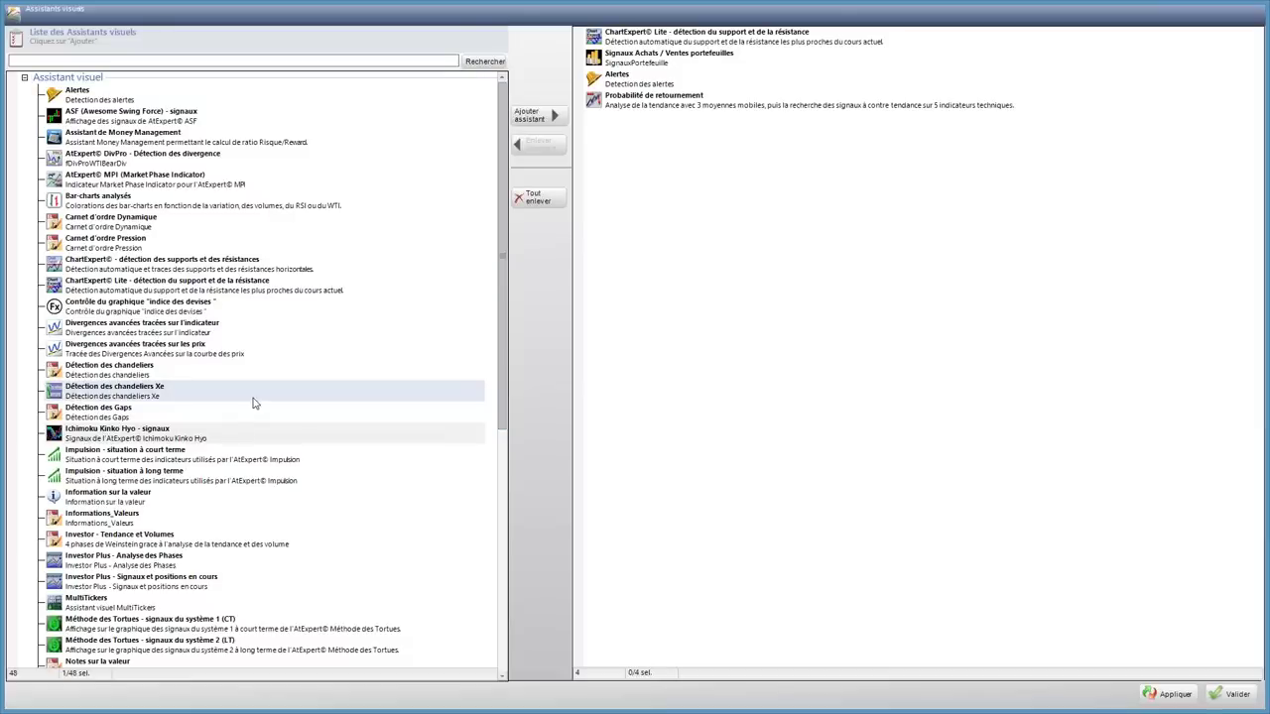
pyautogui.click(526, 116)
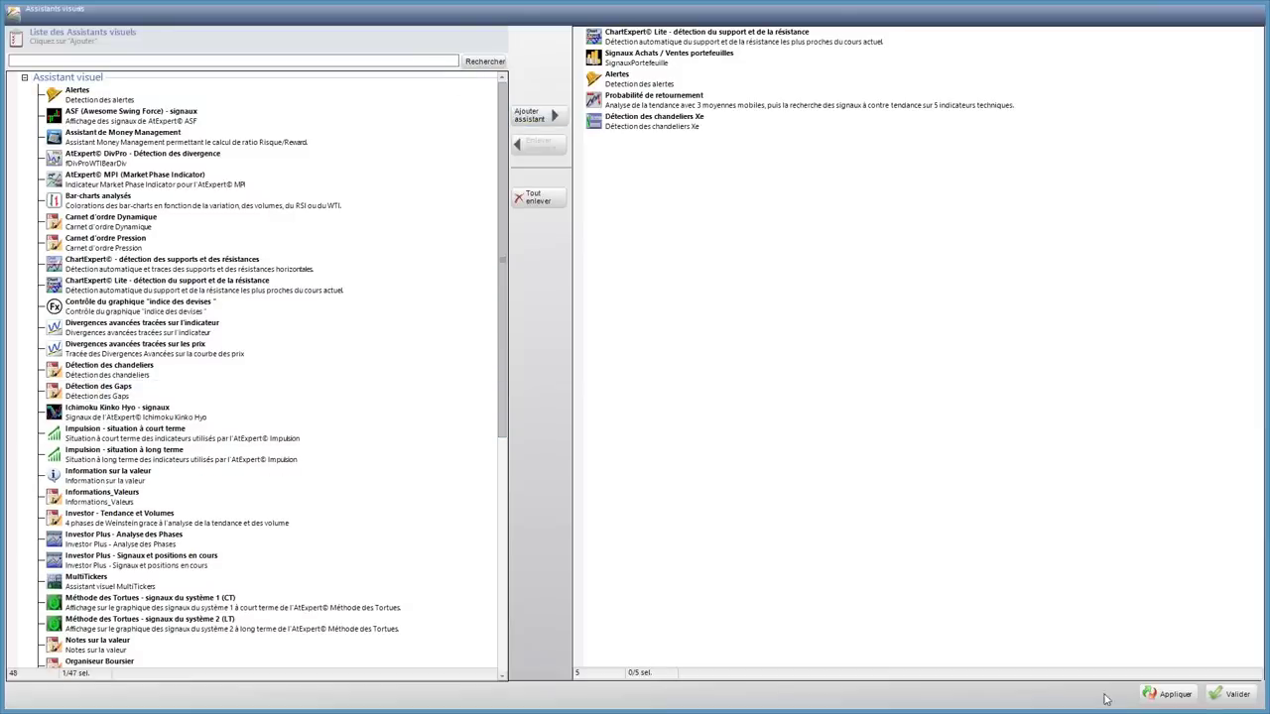
pyautogui.click(1222, 694)
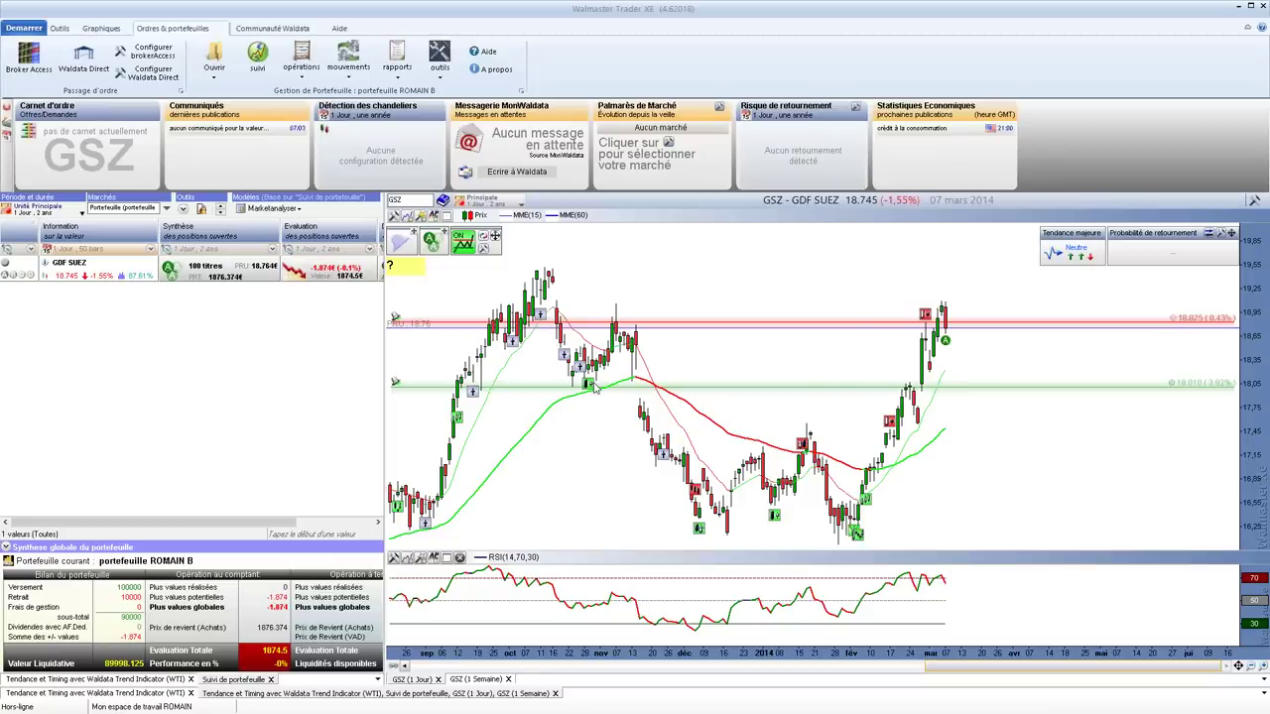
# Check the candlestick signals on the GDF SUEZ chart and widen the portfolio tracking table
pyautogui.moveTo(593, 387)
pyautogui.moveTo(867, 502)
pyautogui.moveTo(385, 375); pyautogui.dragTo(442, 388)
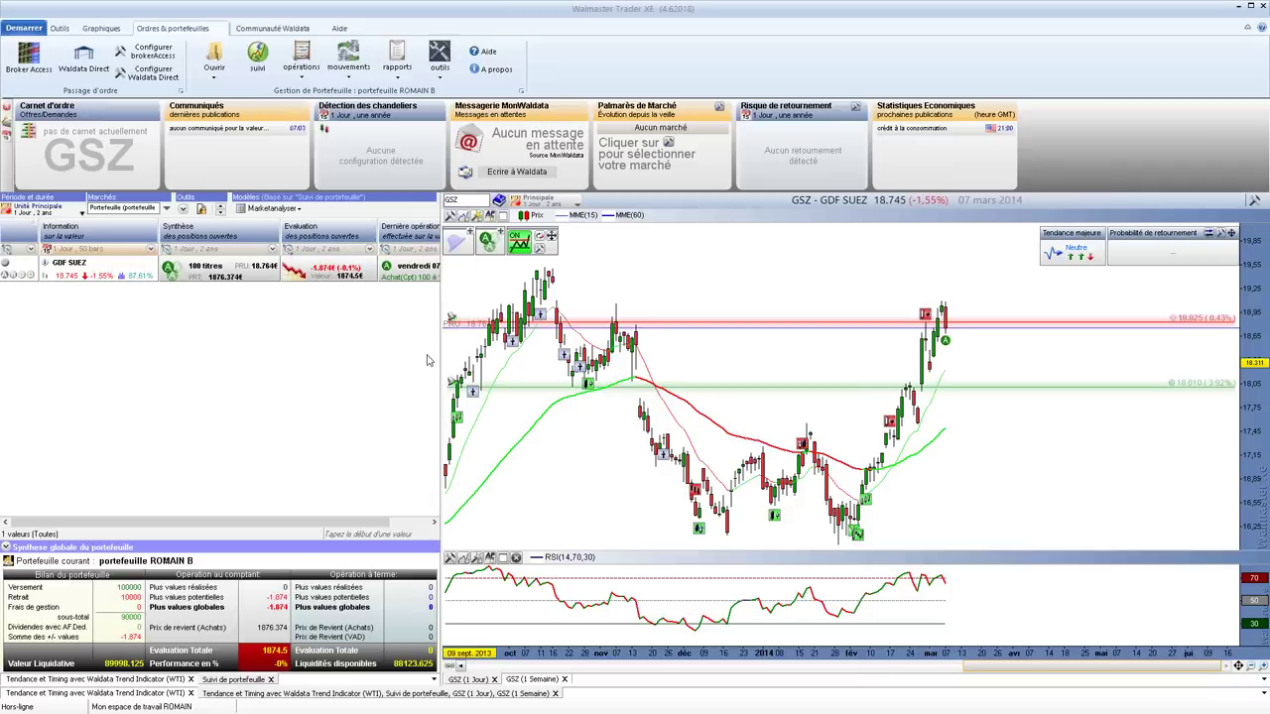
# Open the value list manager and create a new personal list named "nouvelle liste"
pyautogui.click(60, 29)
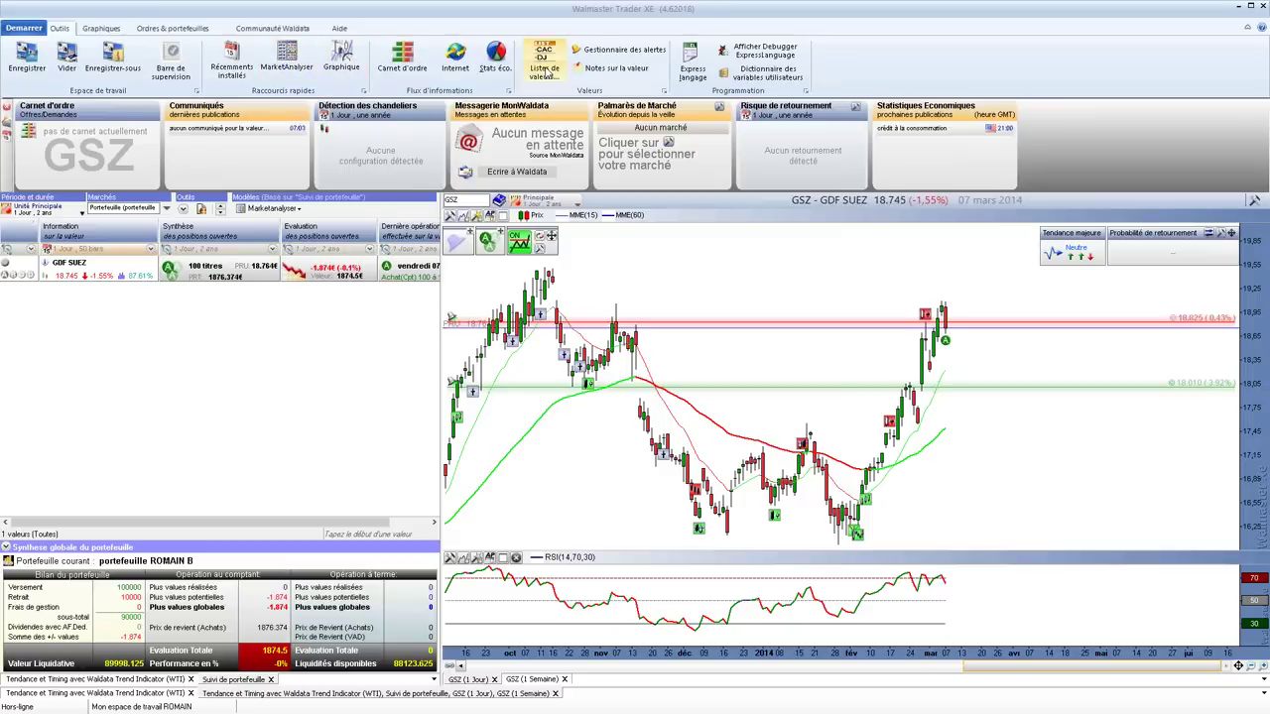
pyautogui.click(546, 74)
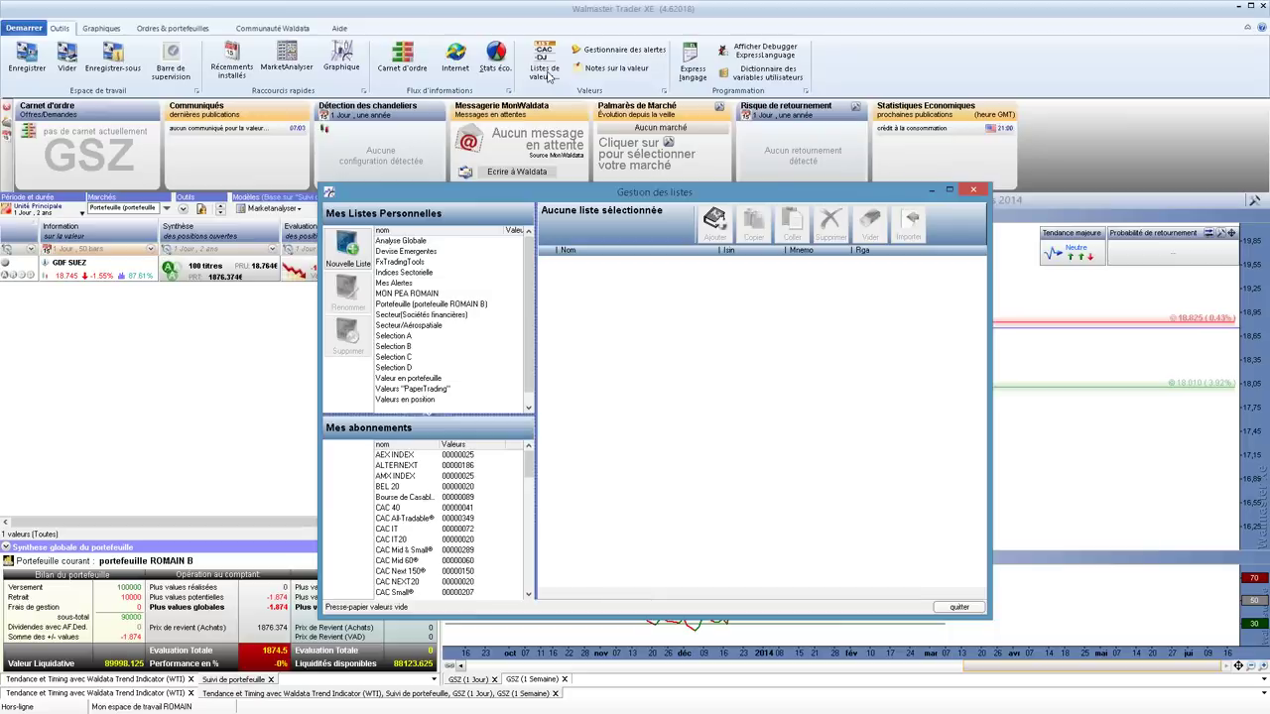
pyautogui.moveTo(586, 201); pyautogui.dragTo(586, 175)
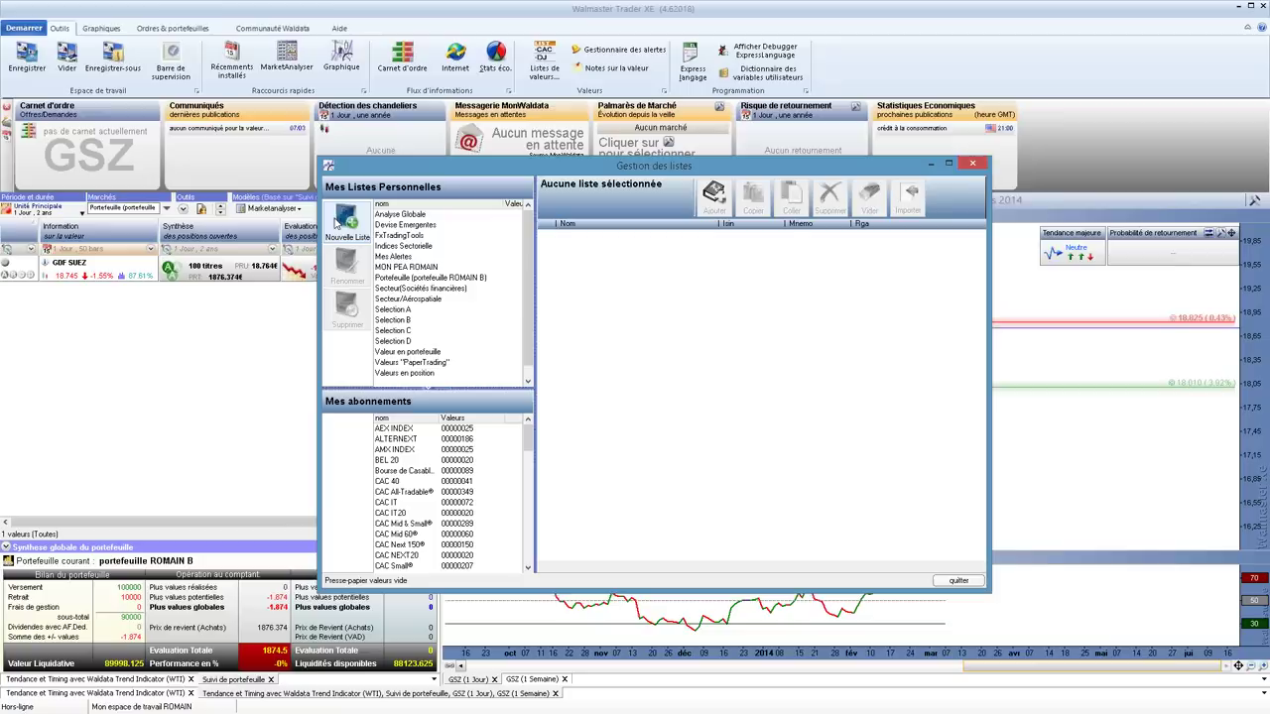
pyautogui.click(344, 231)
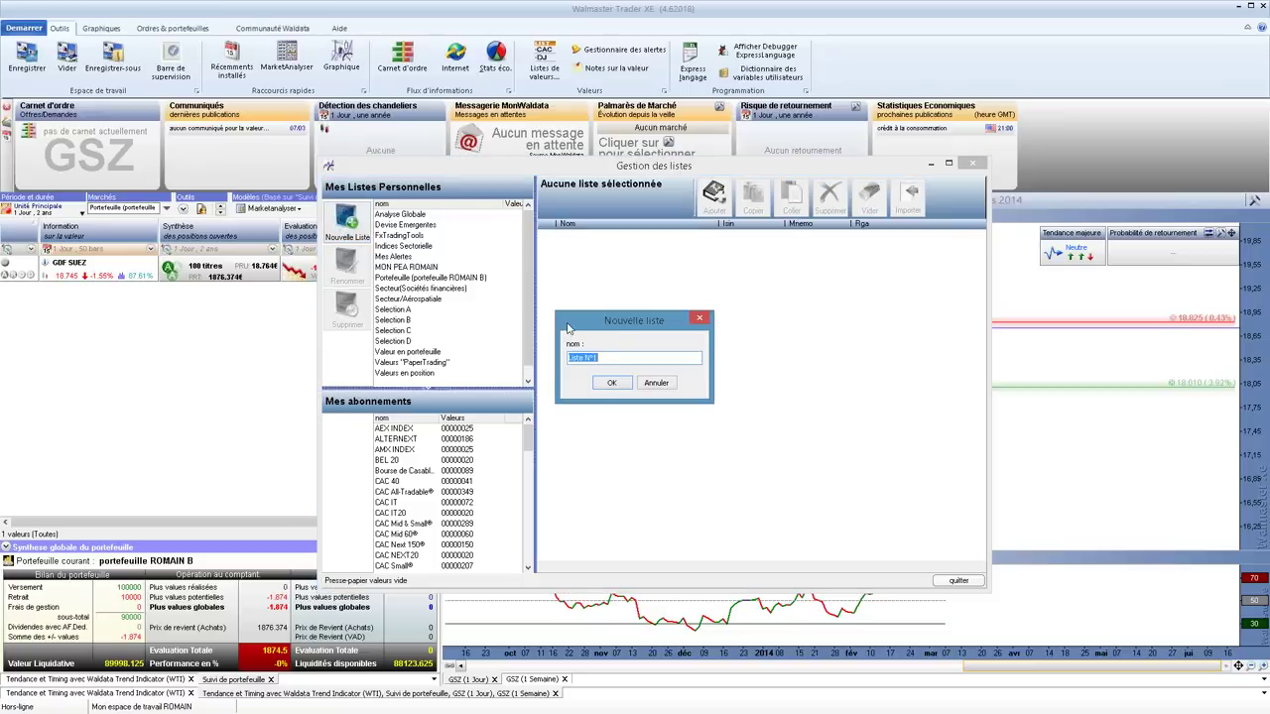
pyautogui.write('nouvelle liste')
pyautogui.click(609, 382)
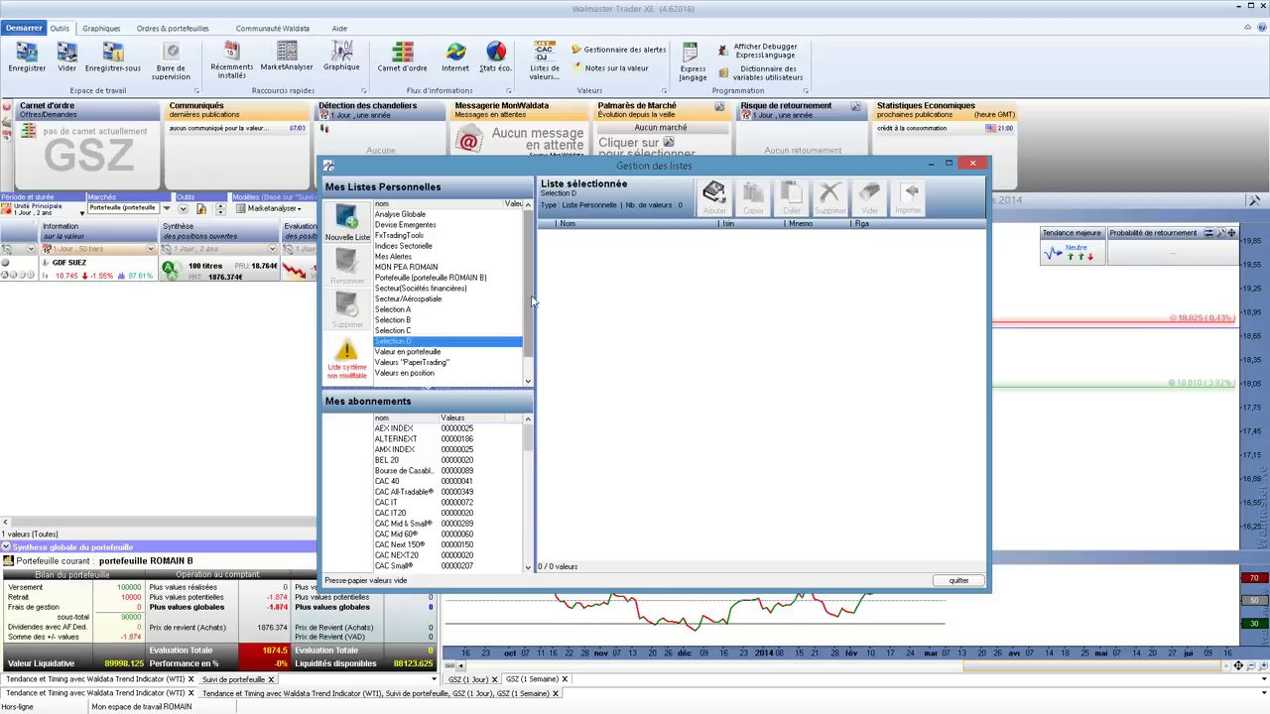
# Search for adidas by name, add ADIDAS AG to the "nouvelle liste" list, and close the list manager
pyautogui.scroll(-1, 477, 337)
pyautogui.click(464, 363)
pyautogui.click(465, 372)
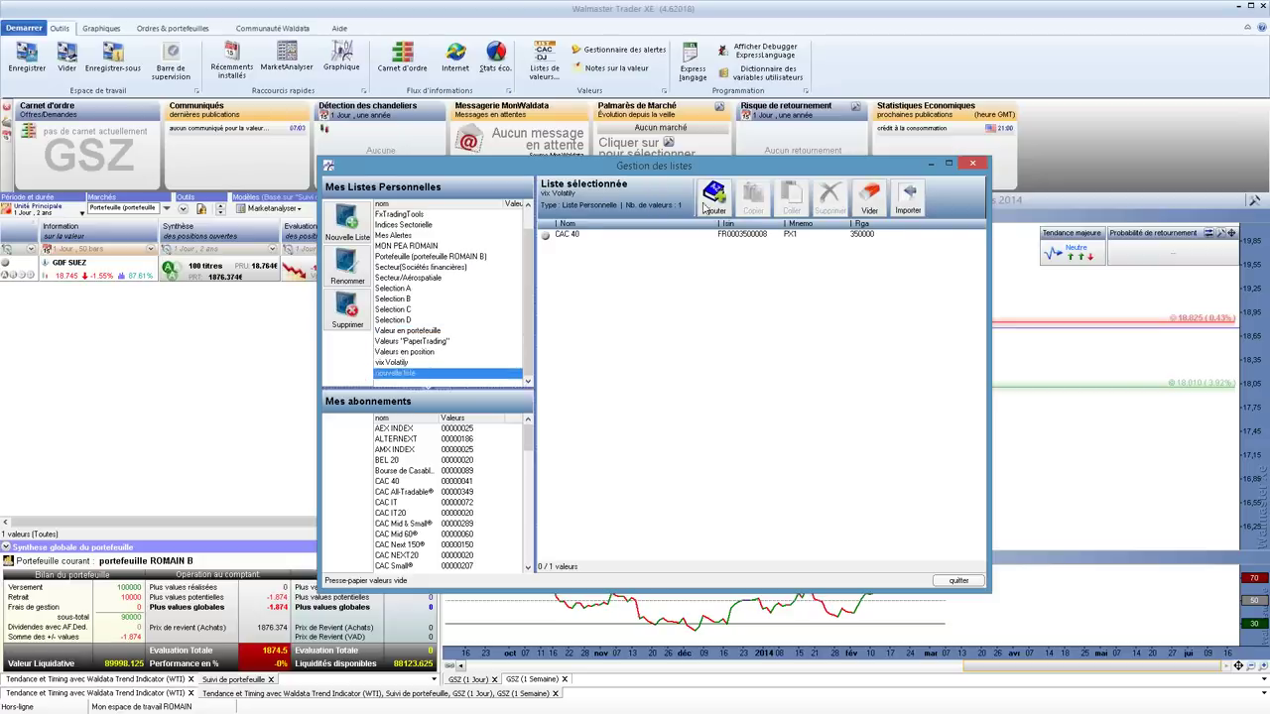
pyautogui.click(706, 209)
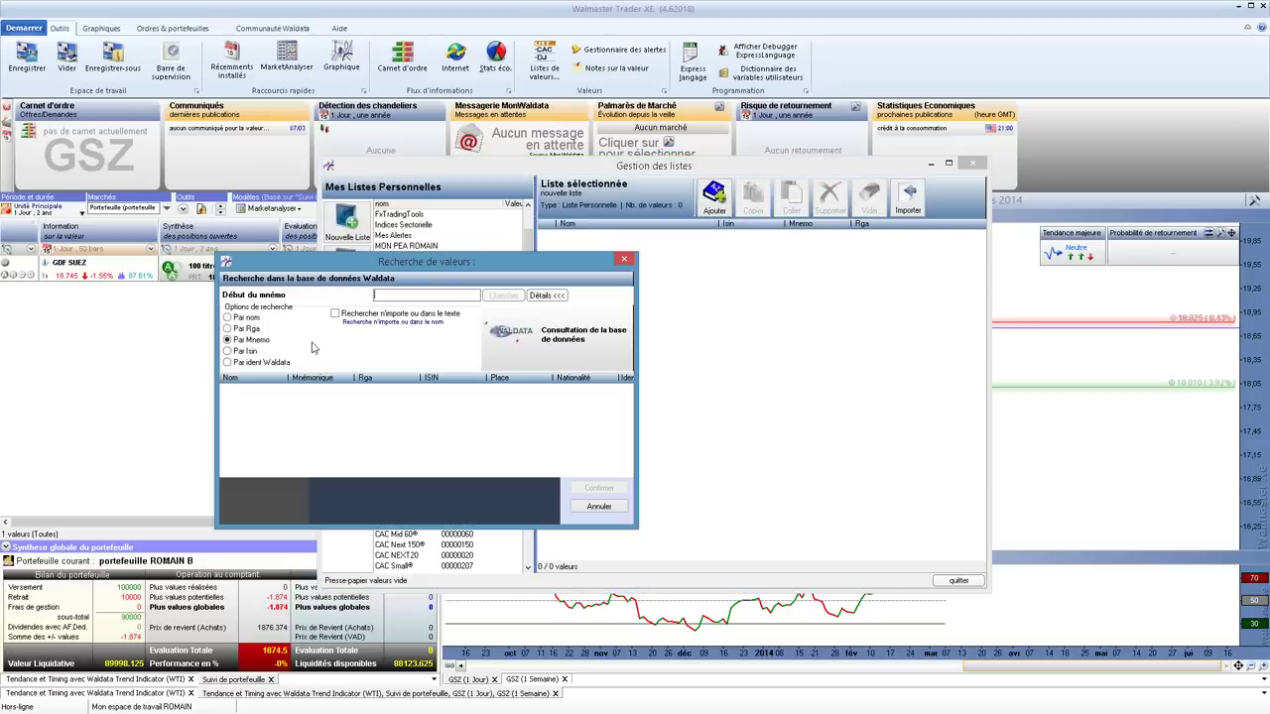
pyautogui.click(256, 318)
pyautogui.write('adidas')
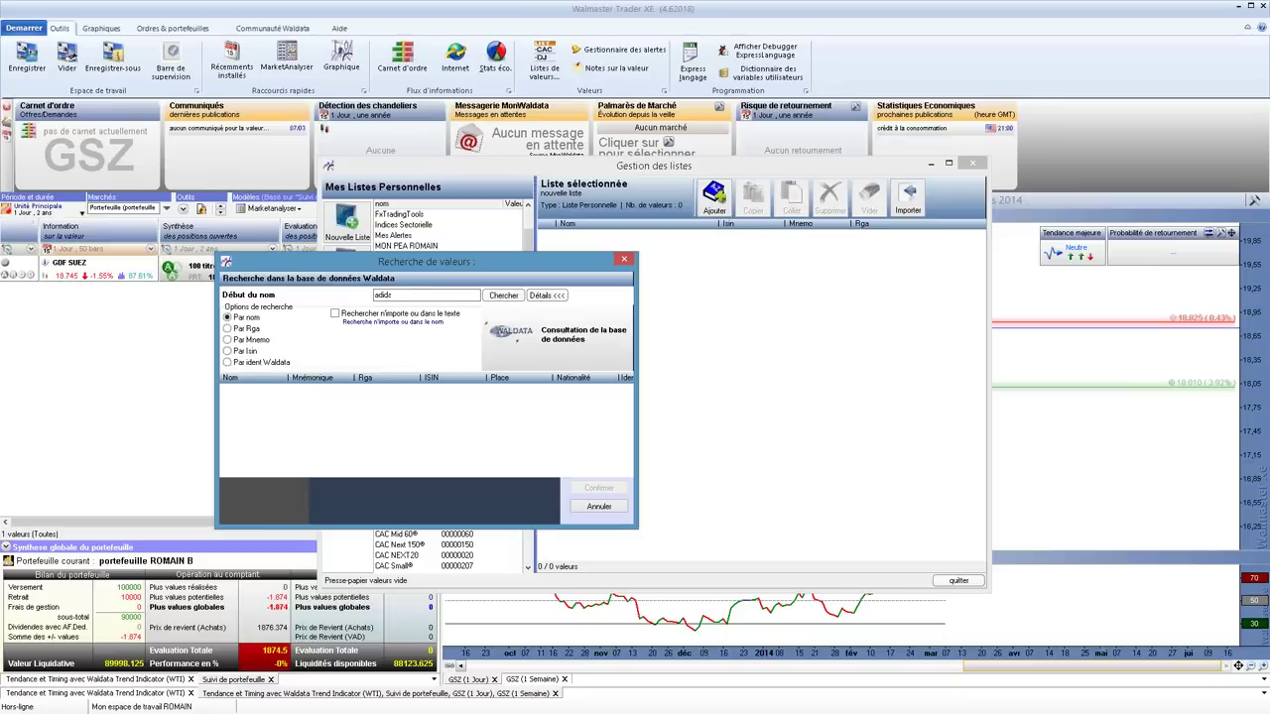
pyautogui.click(502, 294)
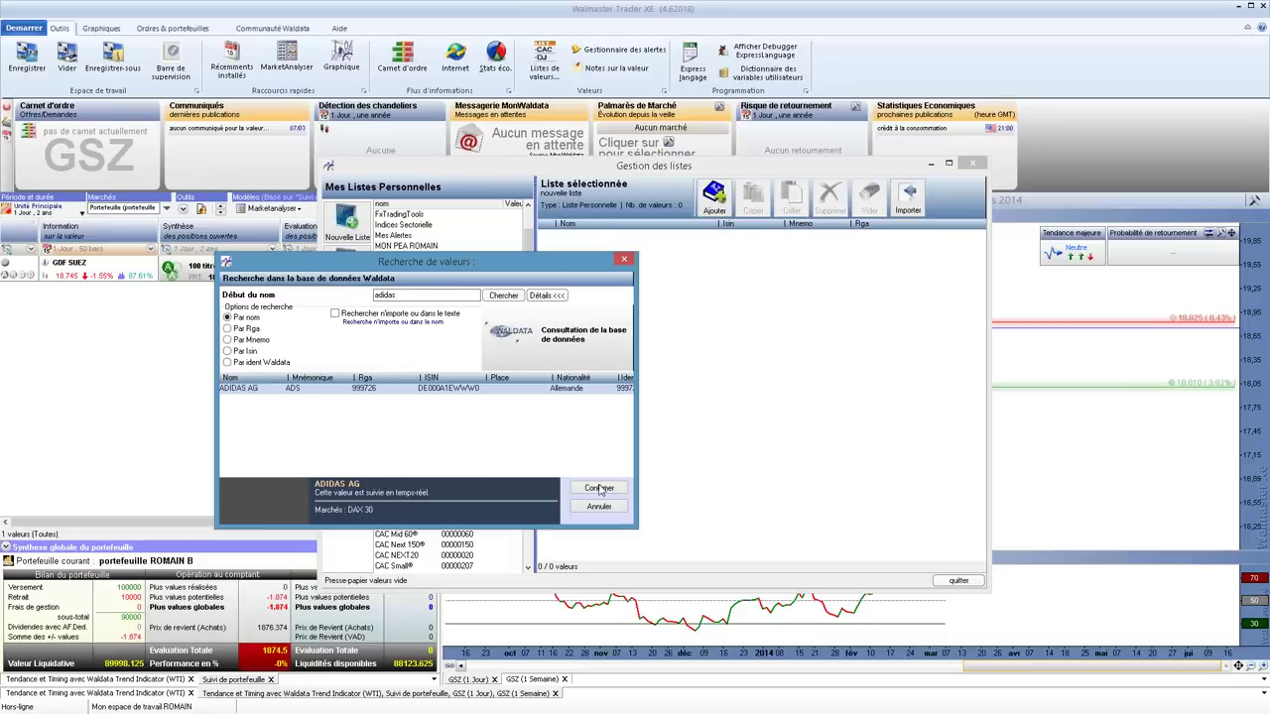
pyautogui.click(599, 486)
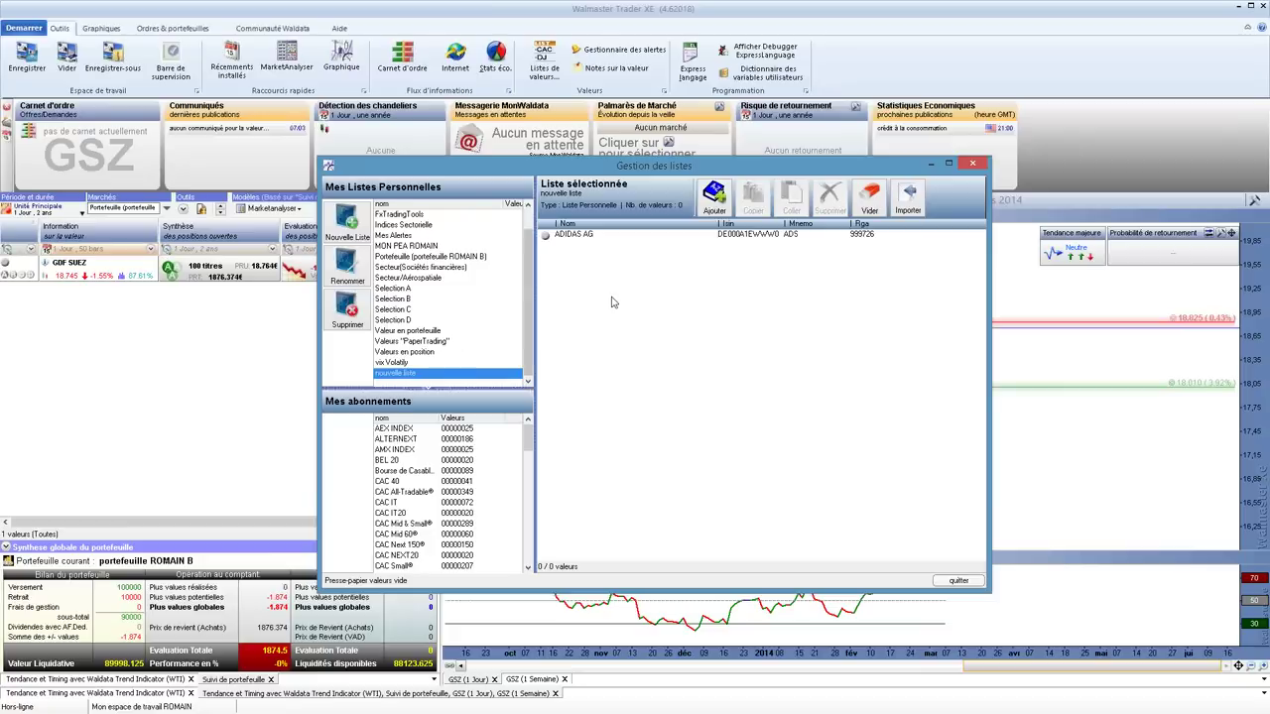
pyautogui.click(973, 164)
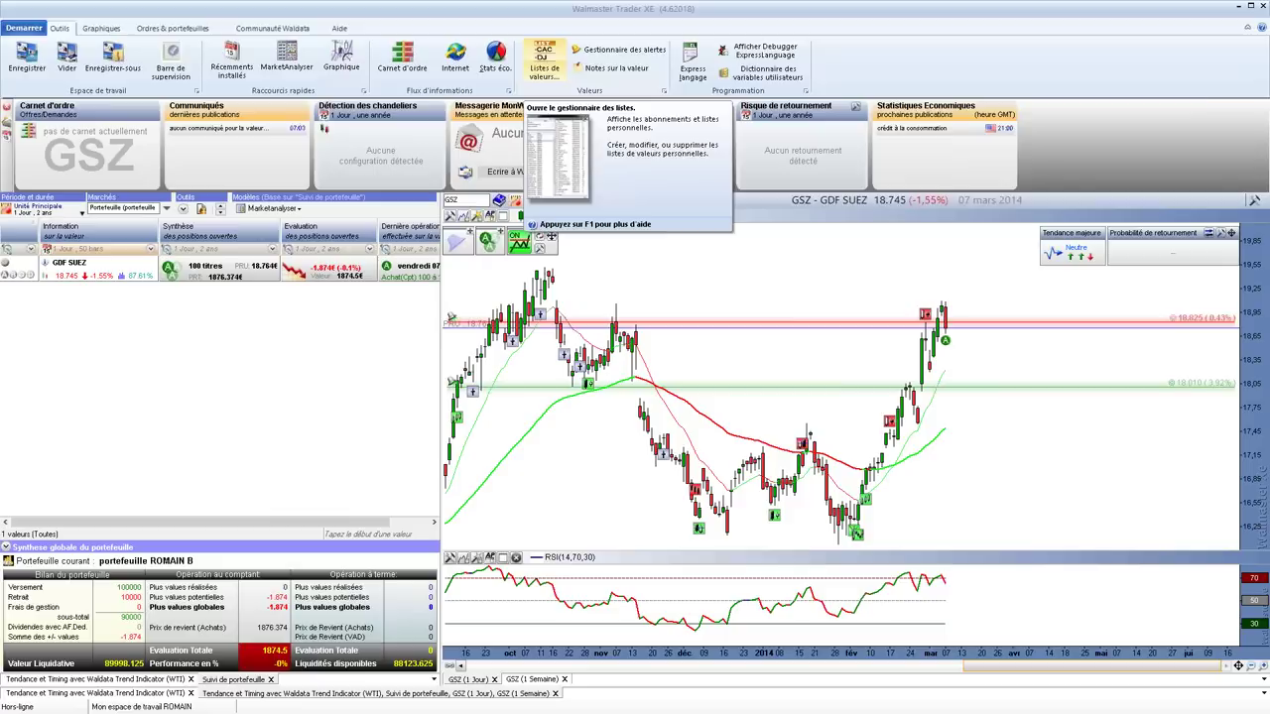
# Check the value list manager again, and examine the status and titles of all alerts in an enlarged alert manager before closing it
pyautogui.click(547, 62)
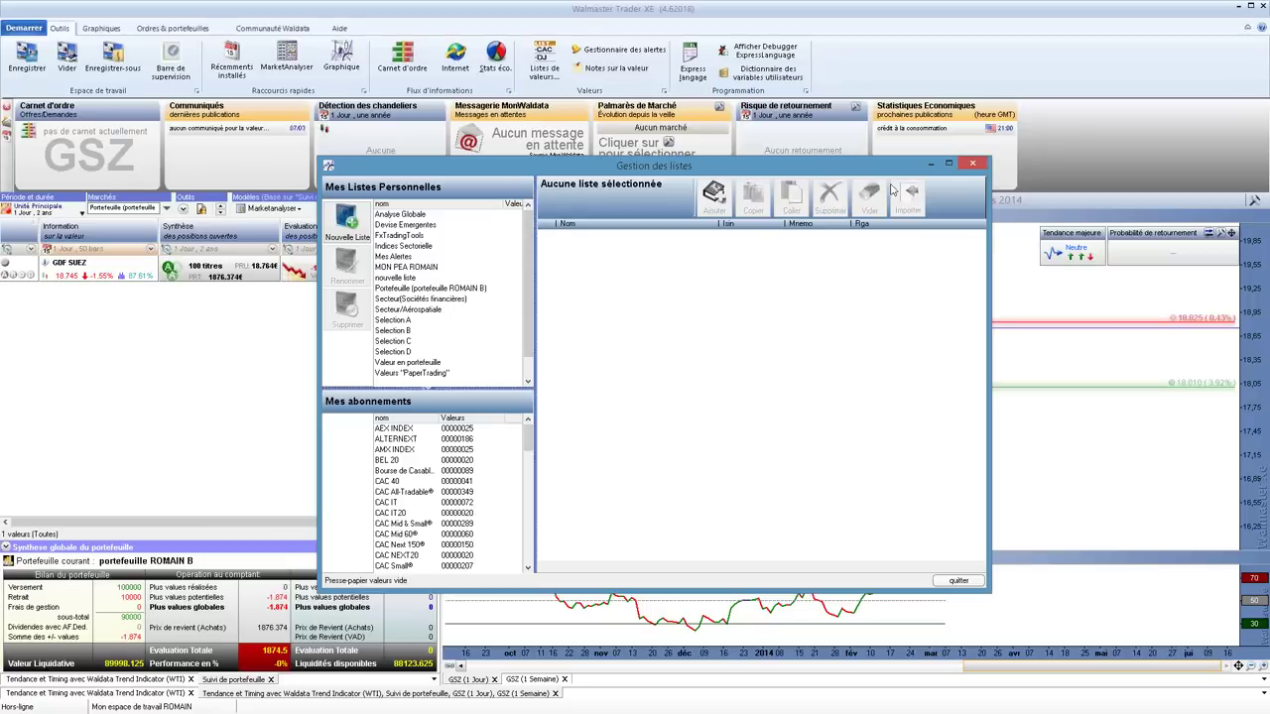
pyautogui.click(971, 163)
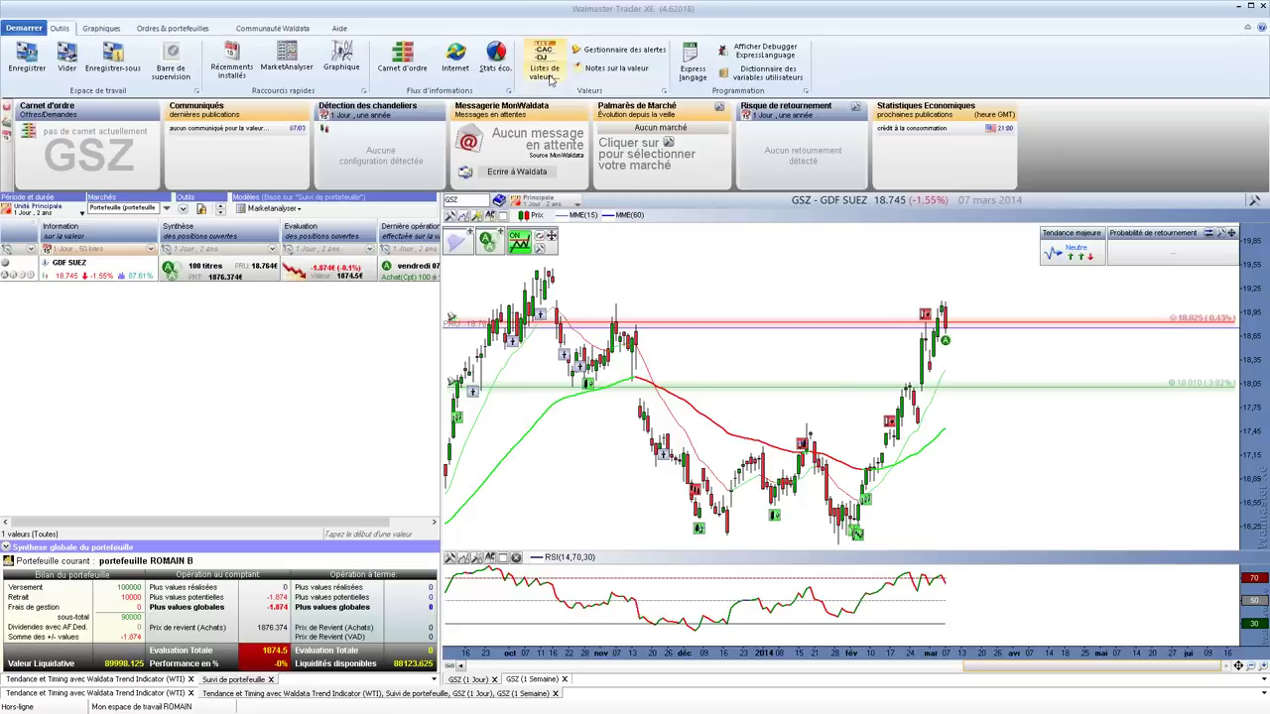
pyautogui.click(617, 49)
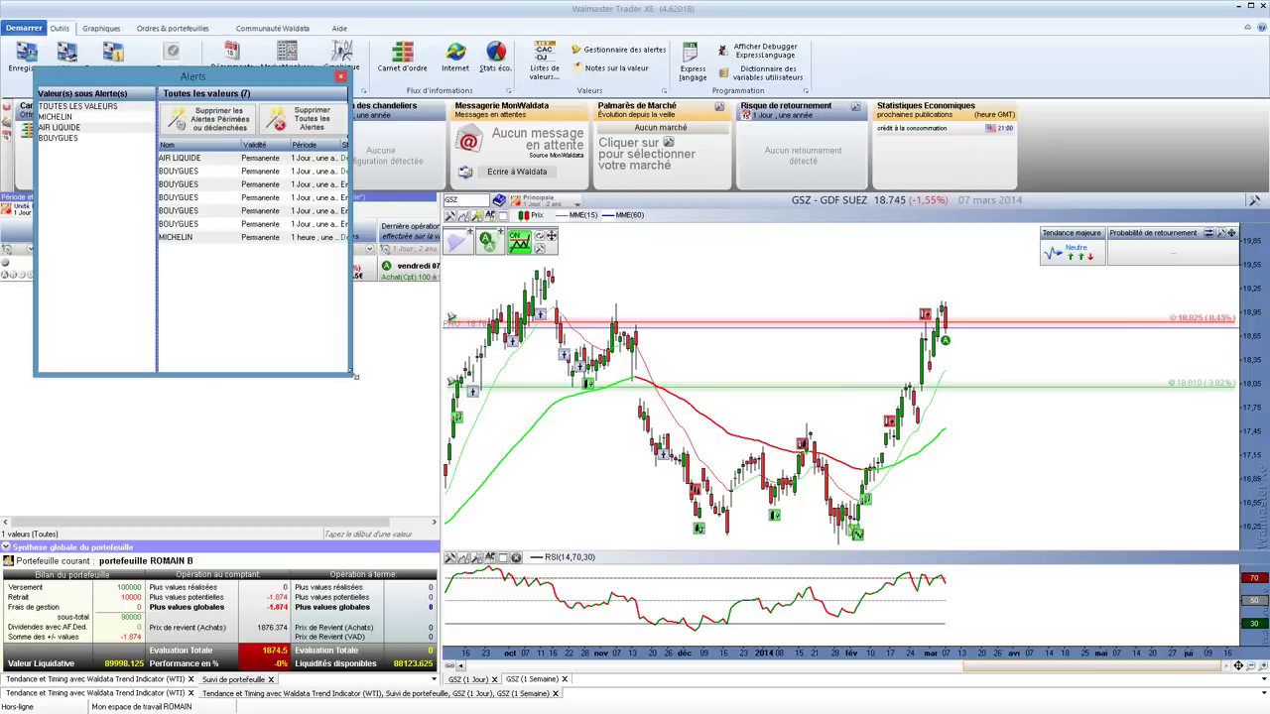
pyautogui.moveTo(351, 377); pyautogui.dragTo(655, 464)
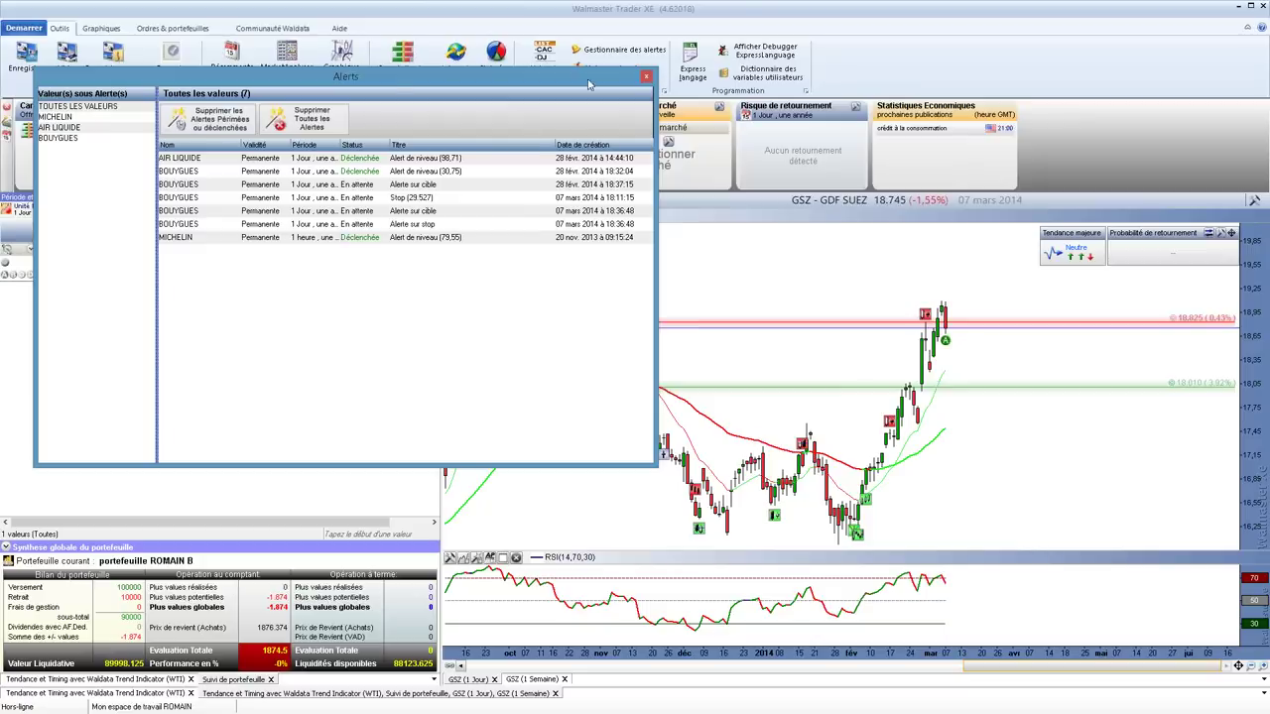
pyautogui.click(645, 76)
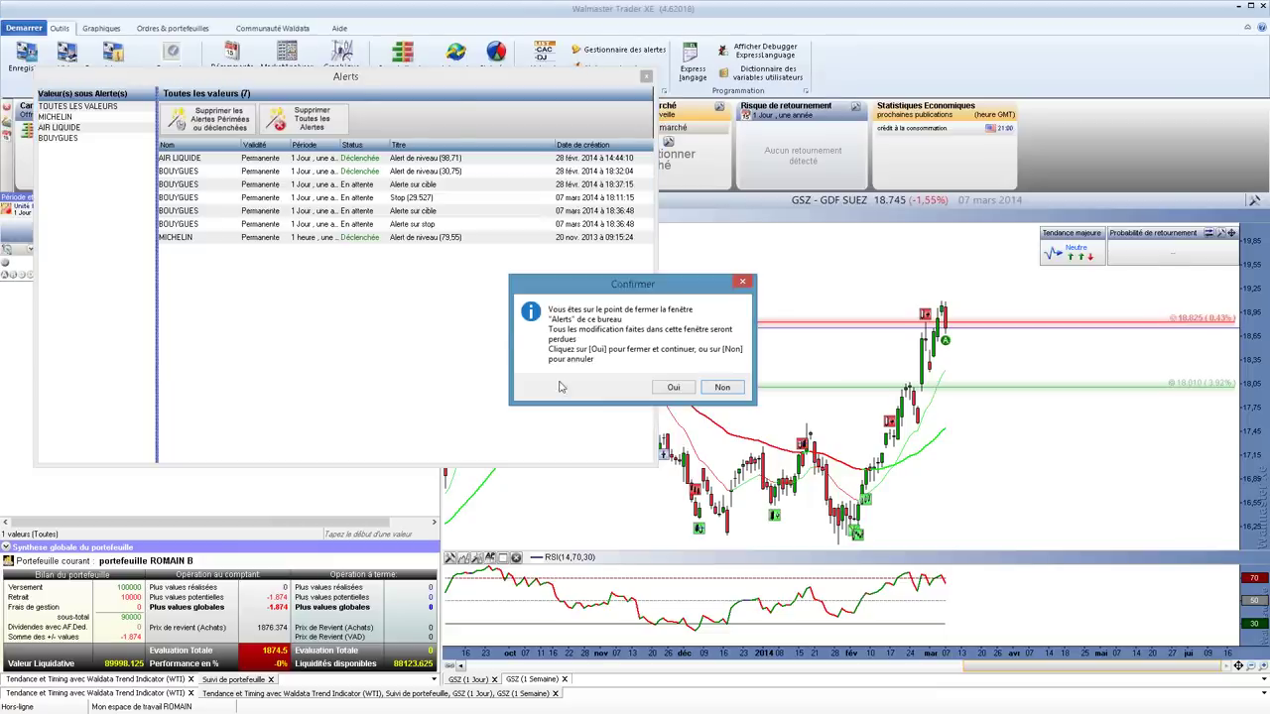
pyautogui.click(683, 390)
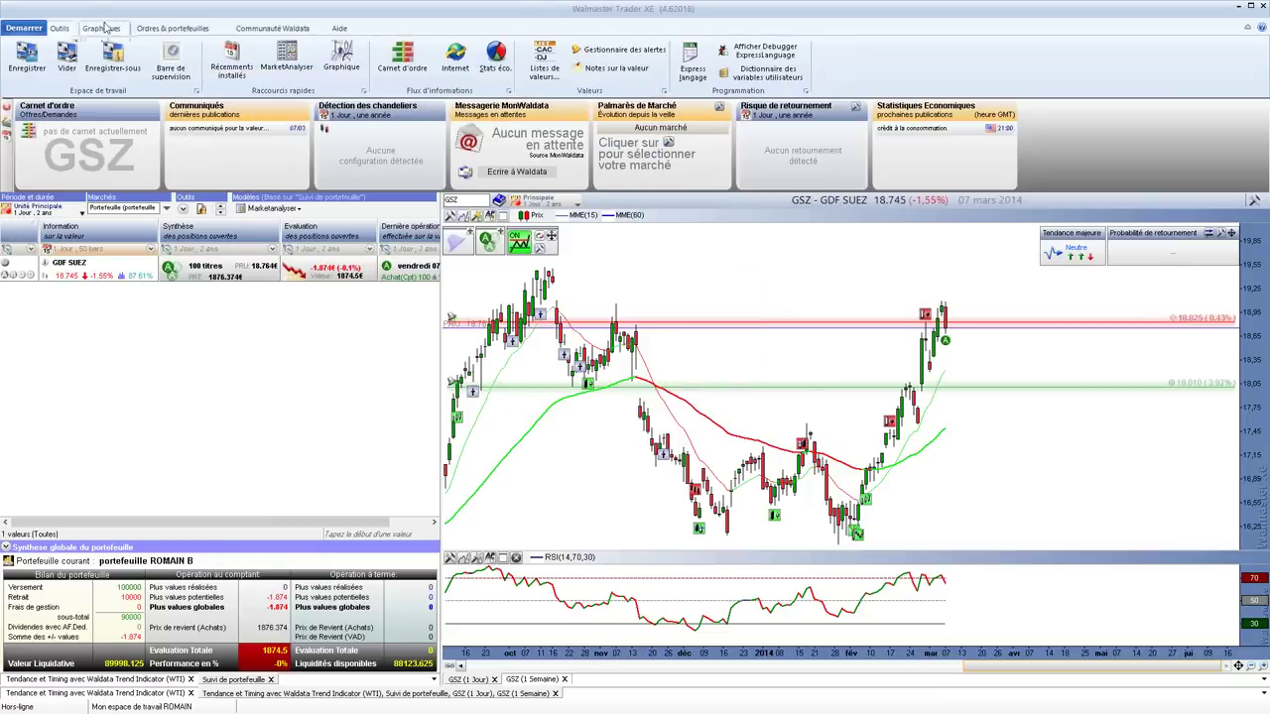
# Open the Mon Waldata online client space from the Waldata community tools
pyautogui.click(103, 28)
pyautogui.click(175, 28)
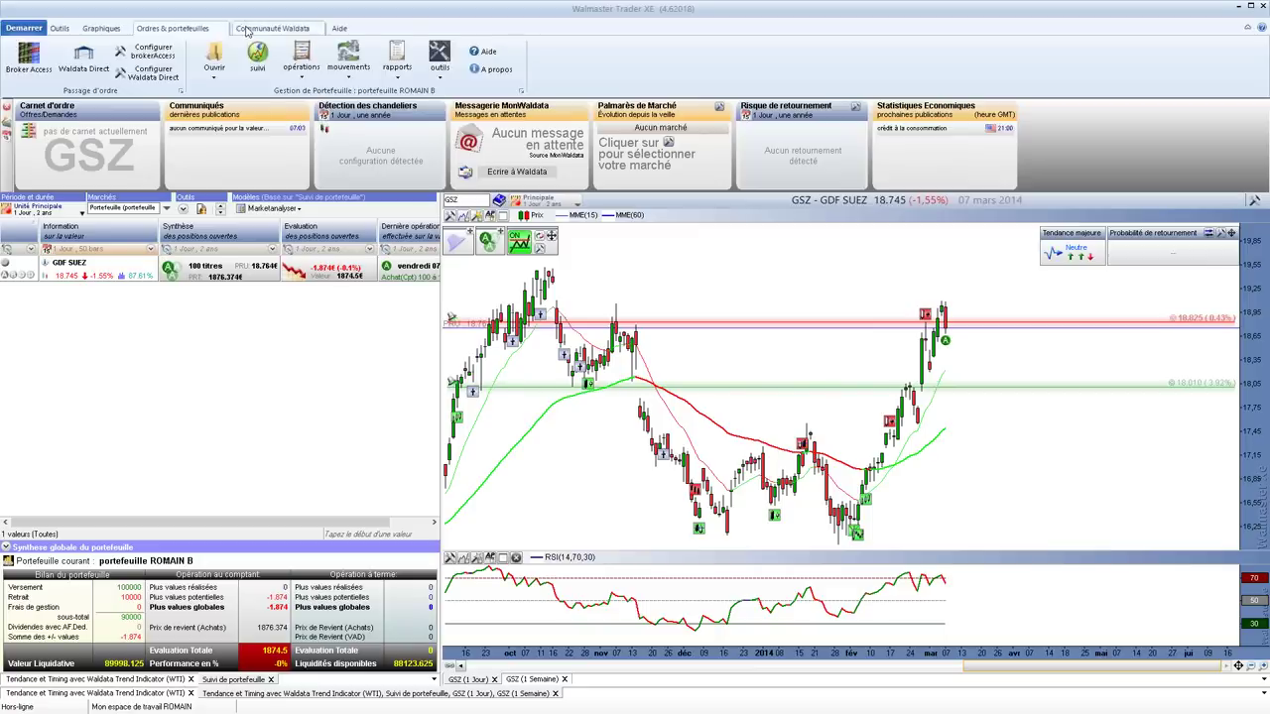
pyautogui.click(248, 28)
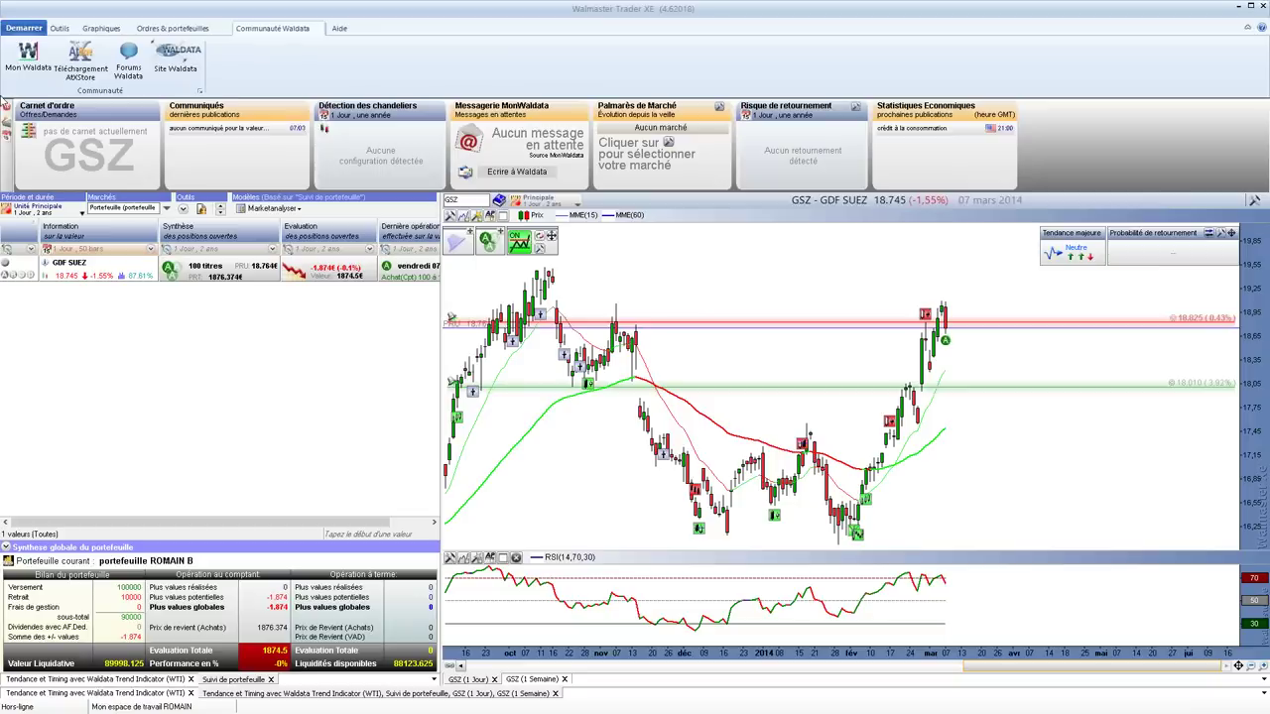
pyautogui.click(28, 70)
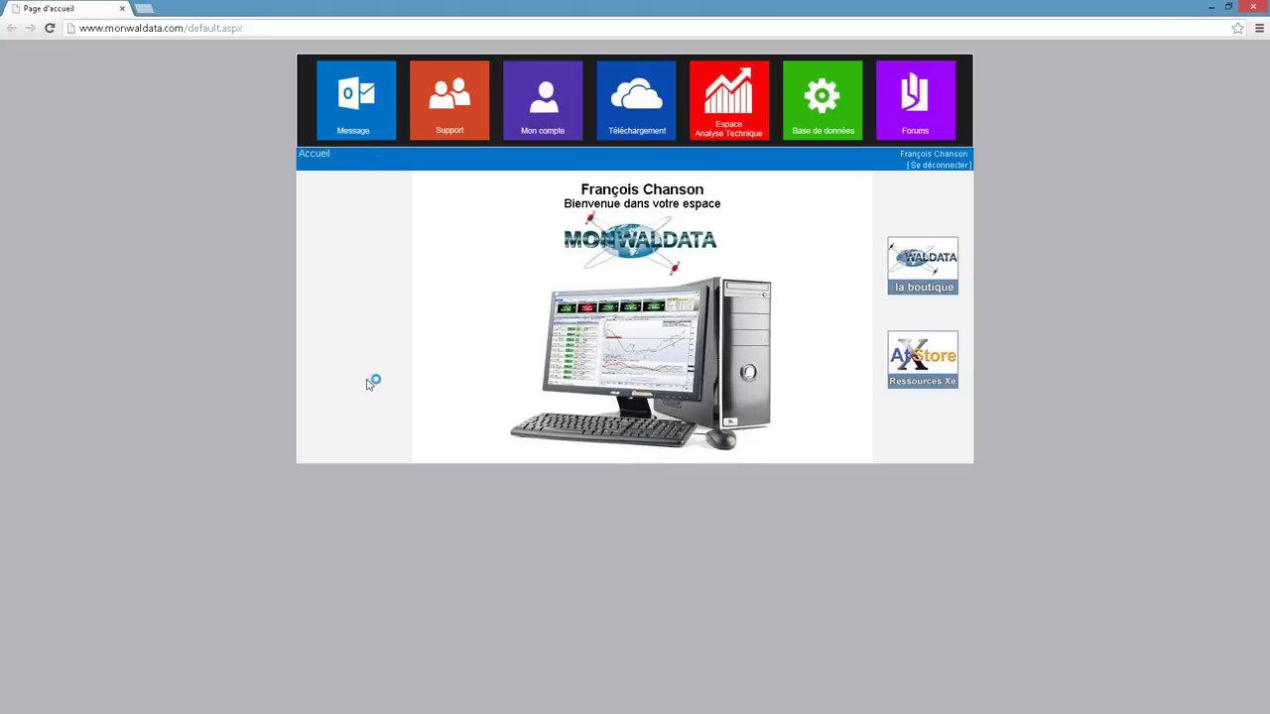
# View the message inbox, the personal account information and the invoices (Mes Factures)
pyautogui.click(359, 97)
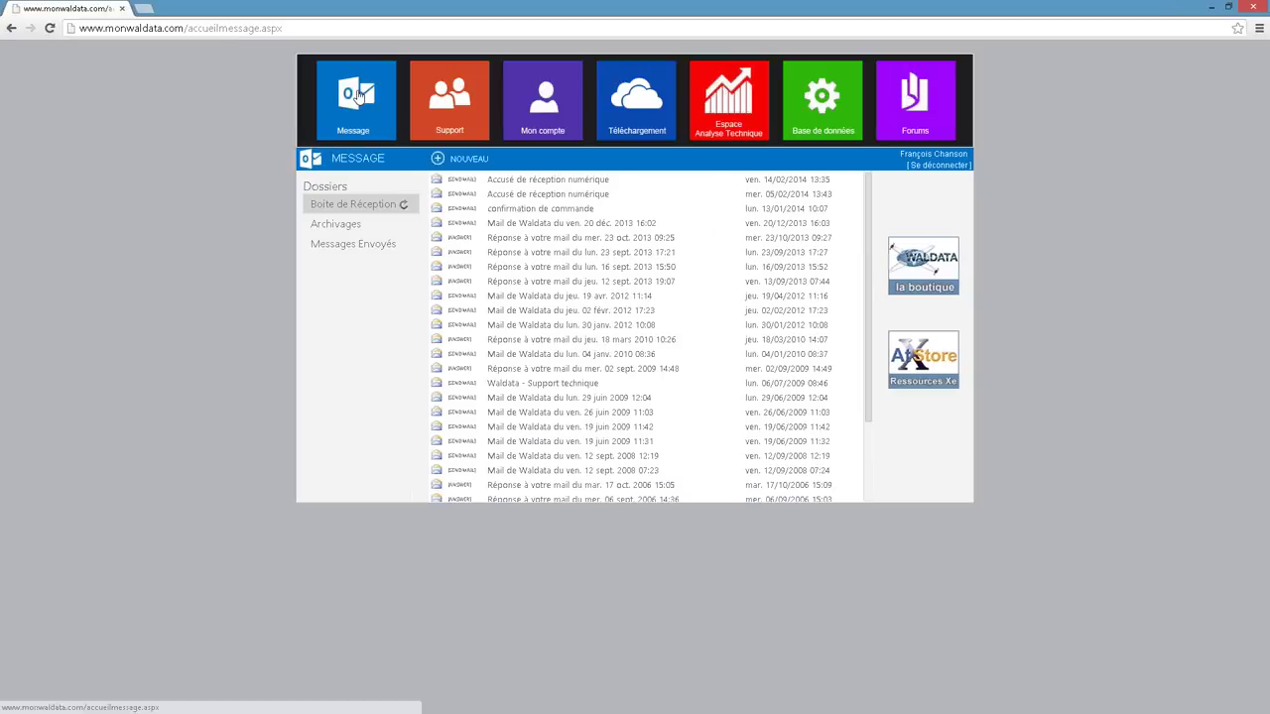
pyautogui.click(542, 109)
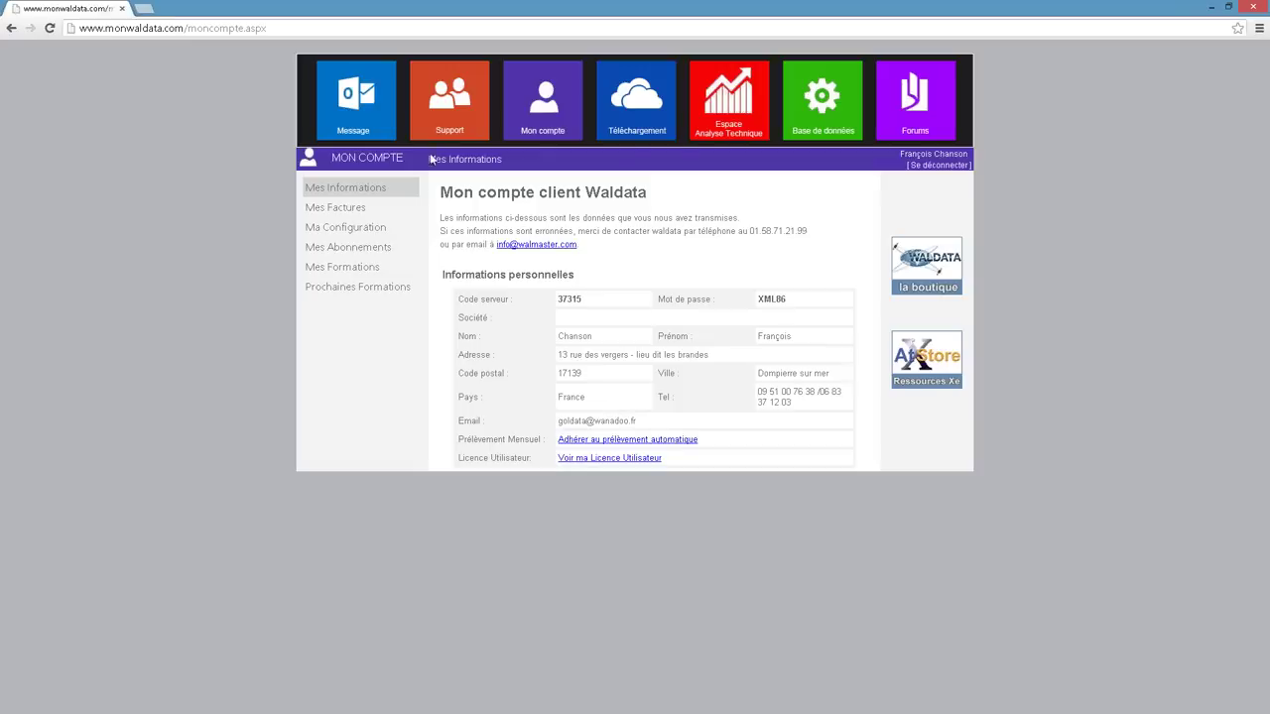
pyautogui.click(381, 207)
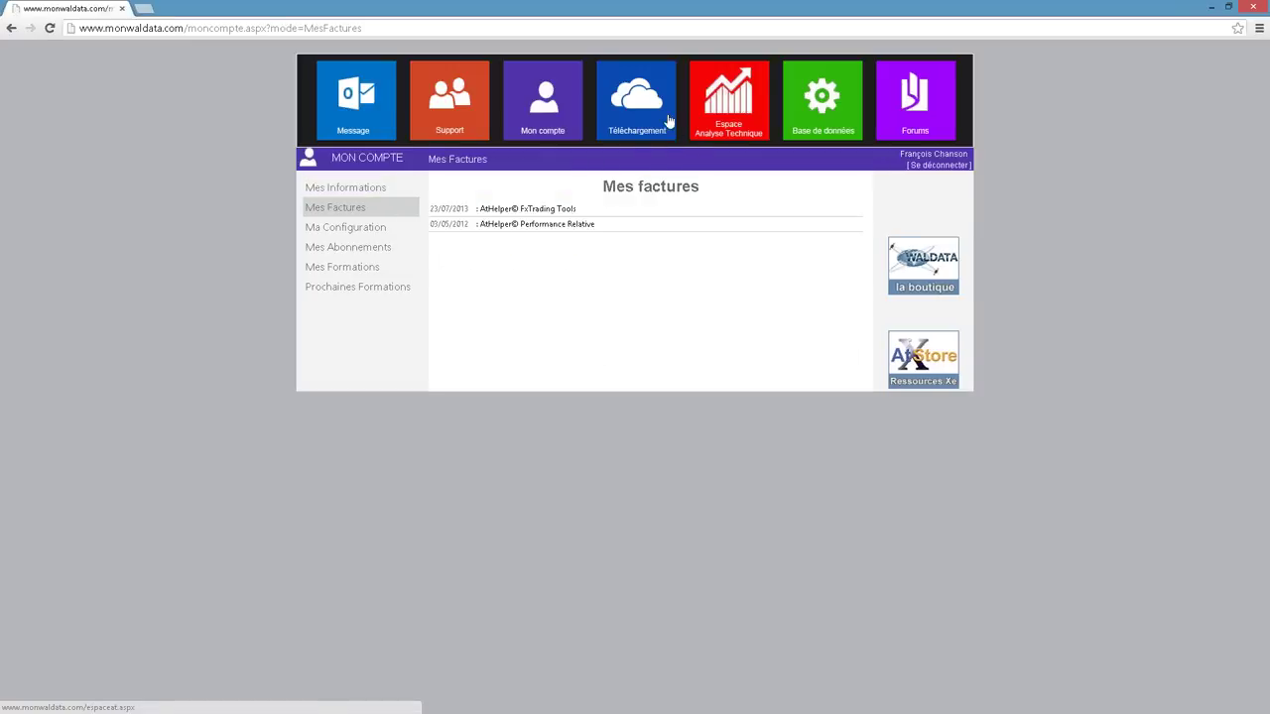
# Open the Espace Analyse Technique and look through its indicator library (Librairie des indicateurs)
pyautogui.click(756, 121)
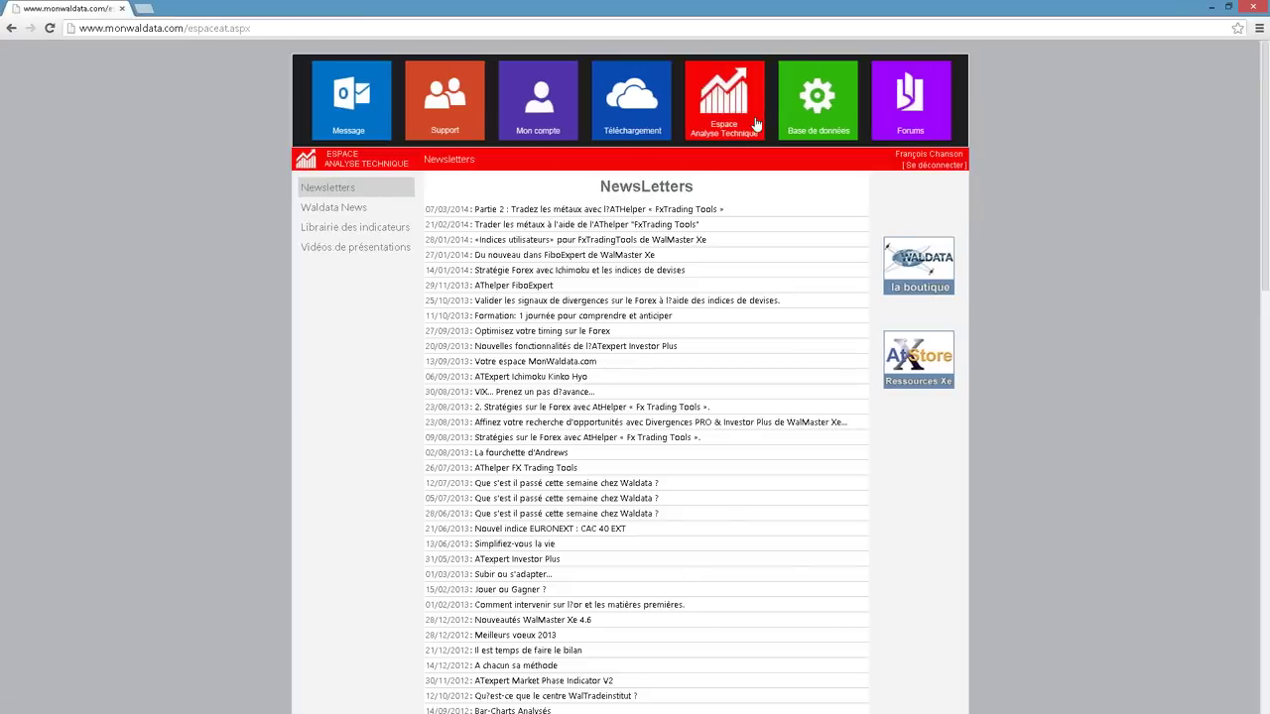
pyautogui.click(371, 238)
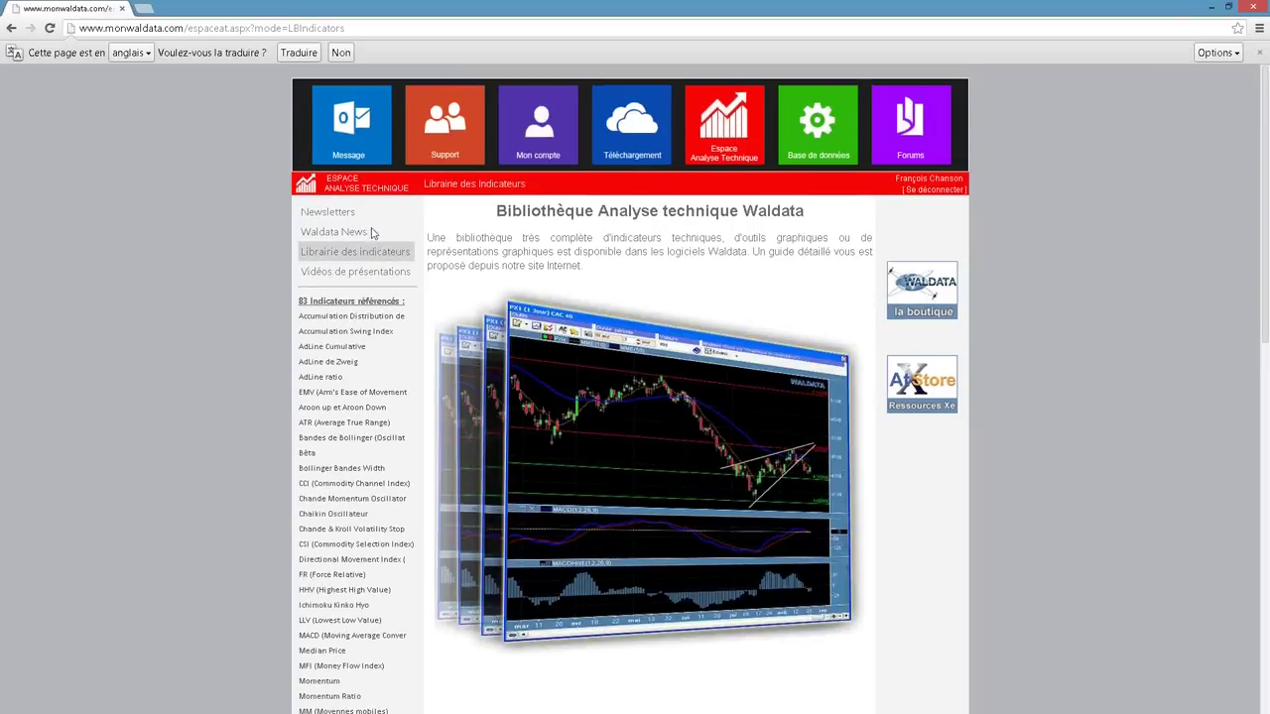
pyautogui.scroll(-3, 351, 460)
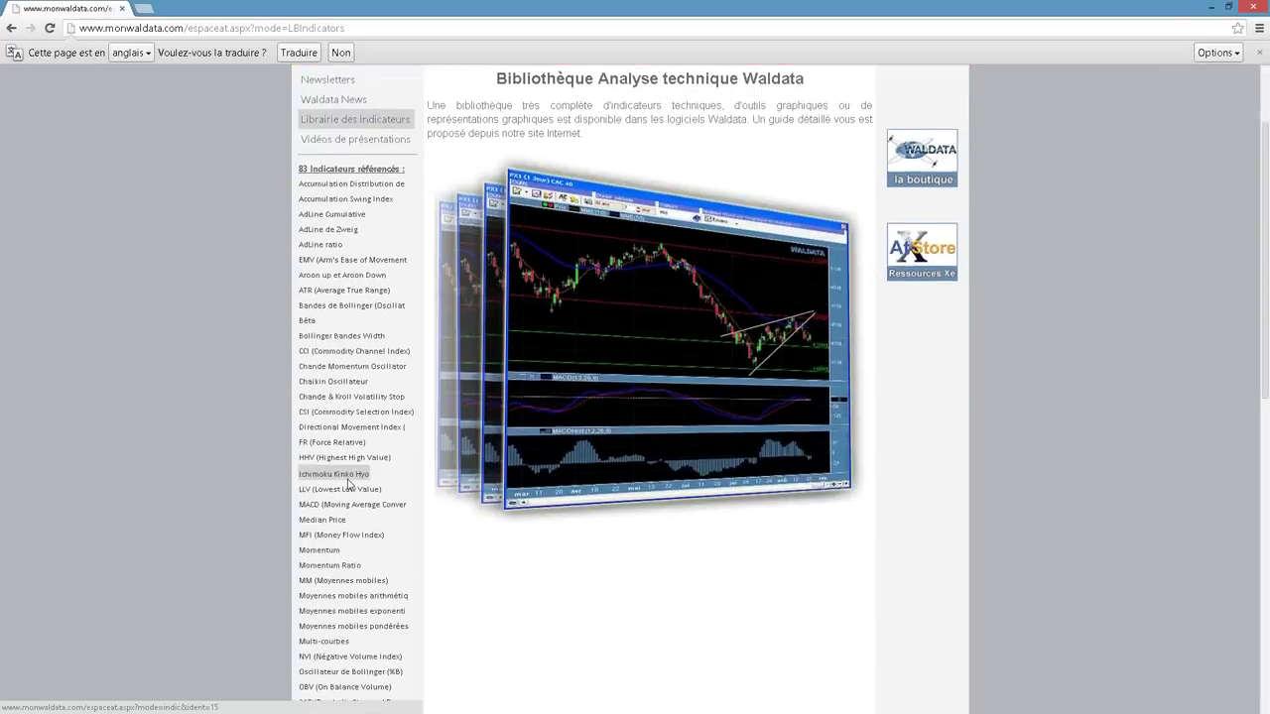
pyautogui.scroll(3, 351, 459)
pyautogui.scroll(-3, 358, 459)
# Open the MACD entry of the indicator library and read its description, calculation method, analysis and chart example
pyautogui.click(306, 506)
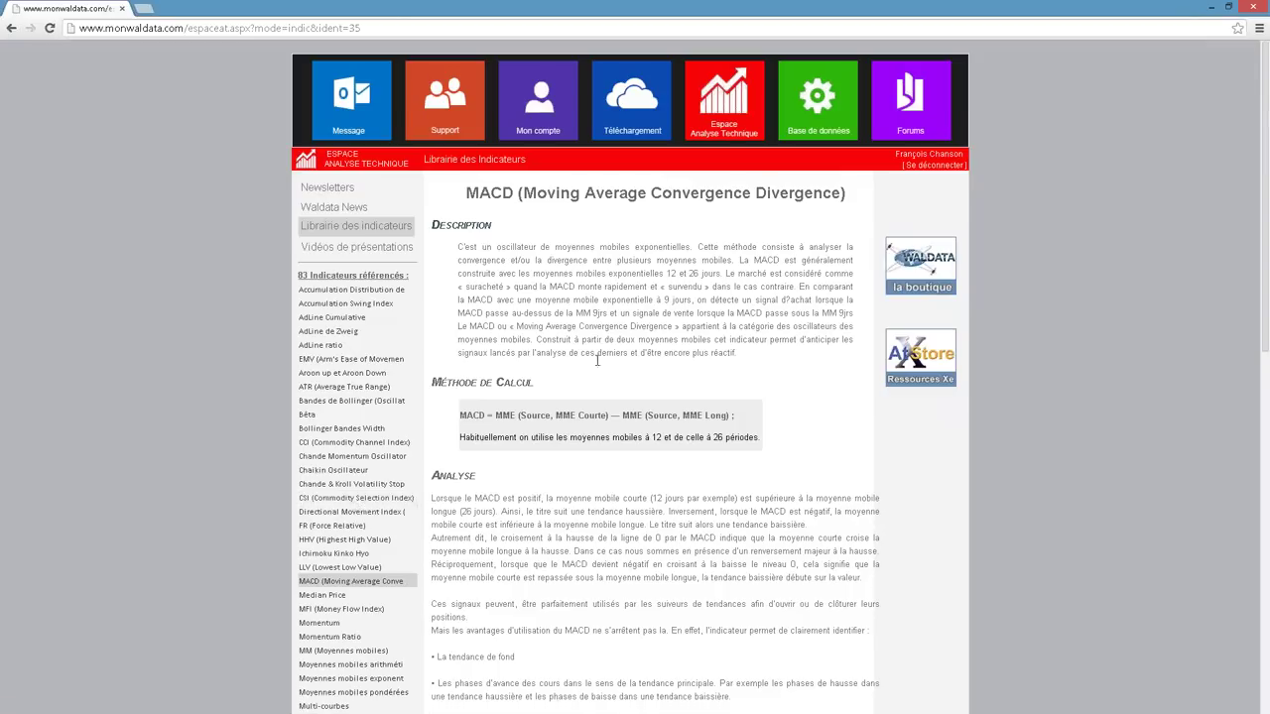
pyautogui.scroll(-1, 506, 316)
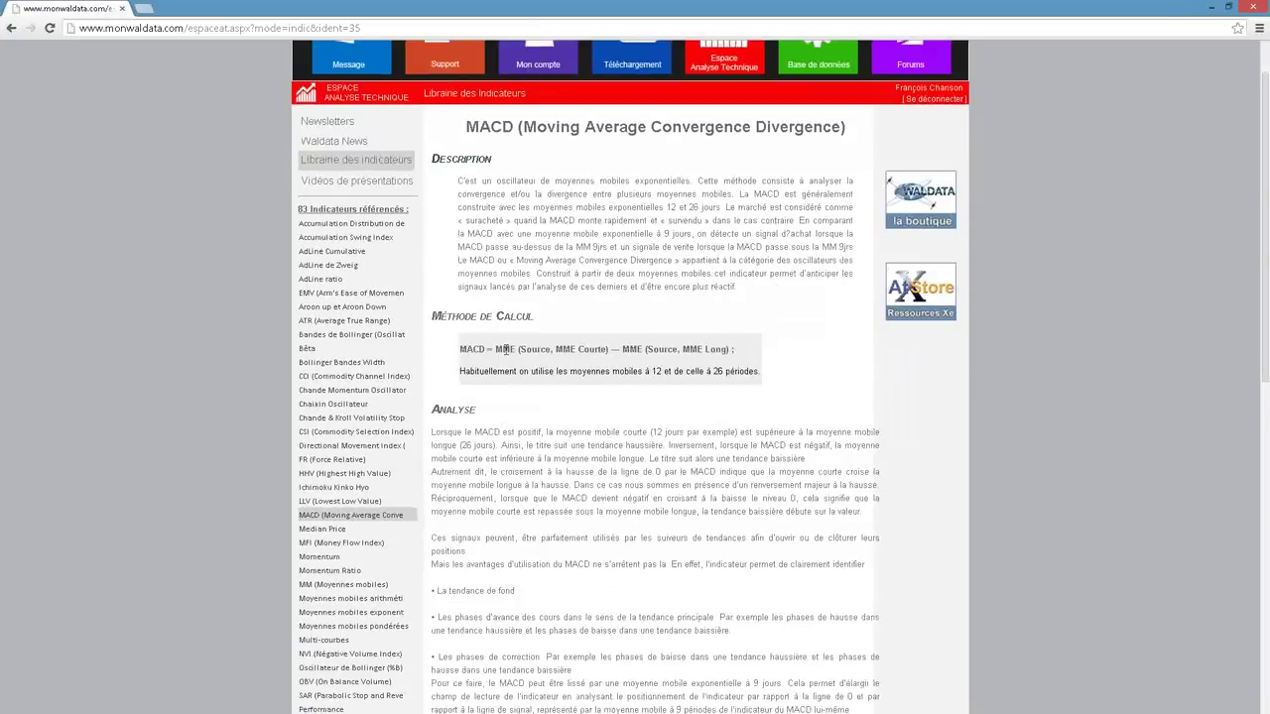
pyautogui.scroll(-3, 508, 417)
pyautogui.scroll(-1, 523, 523)
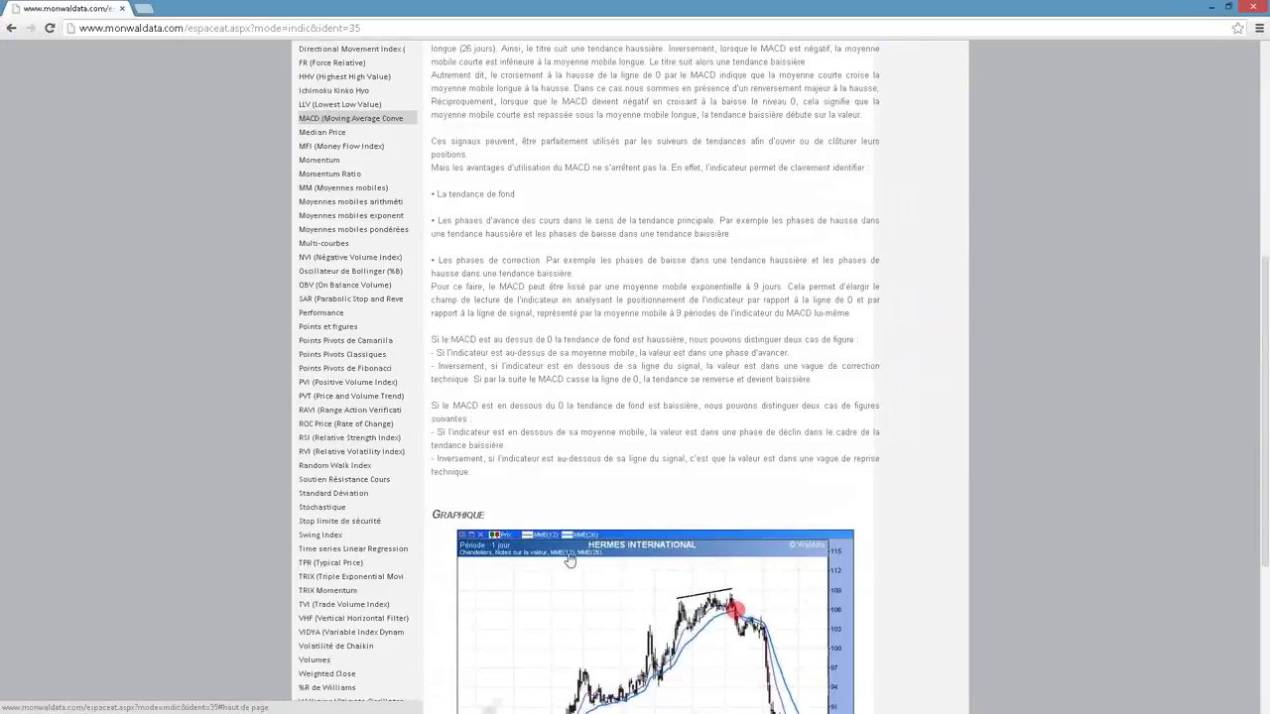
# View the latest forum messages and the Base de données search page in Mon Waldata, and return to Walmaster
pyautogui.scroll(2, 543, 551)
pyautogui.scroll(3, 543, 550)
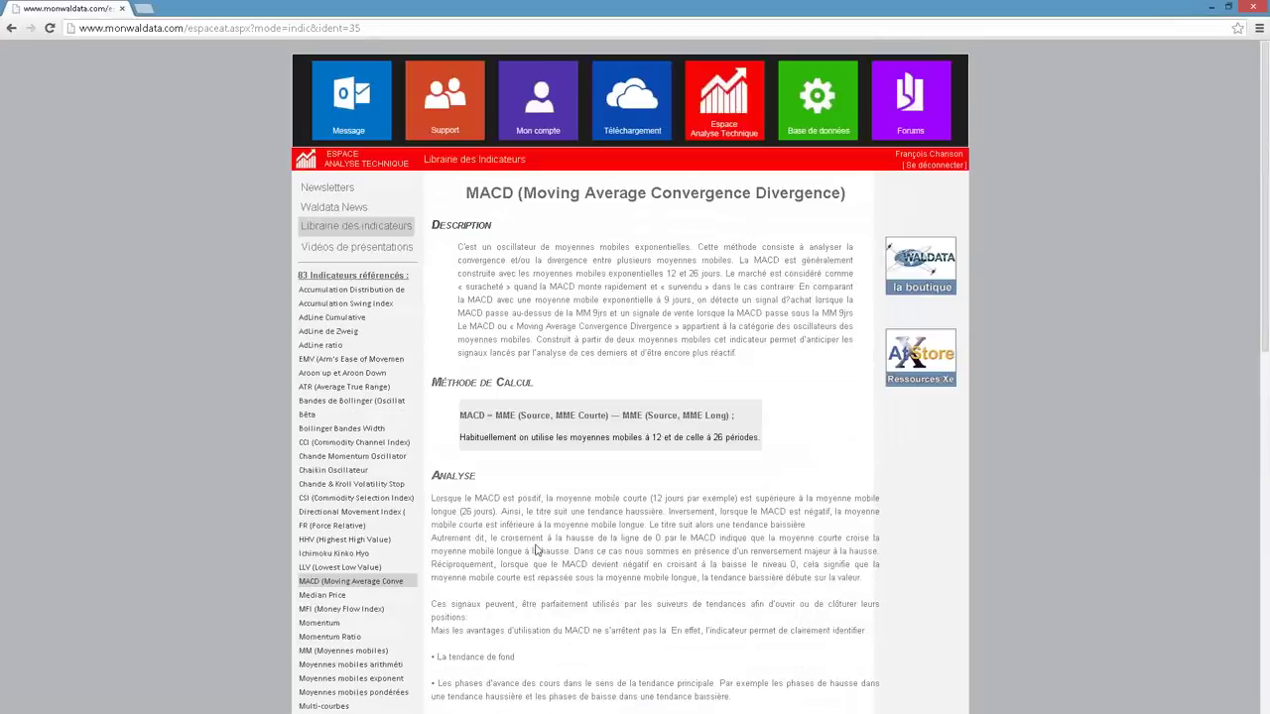
pyautogui.click(910, 96)
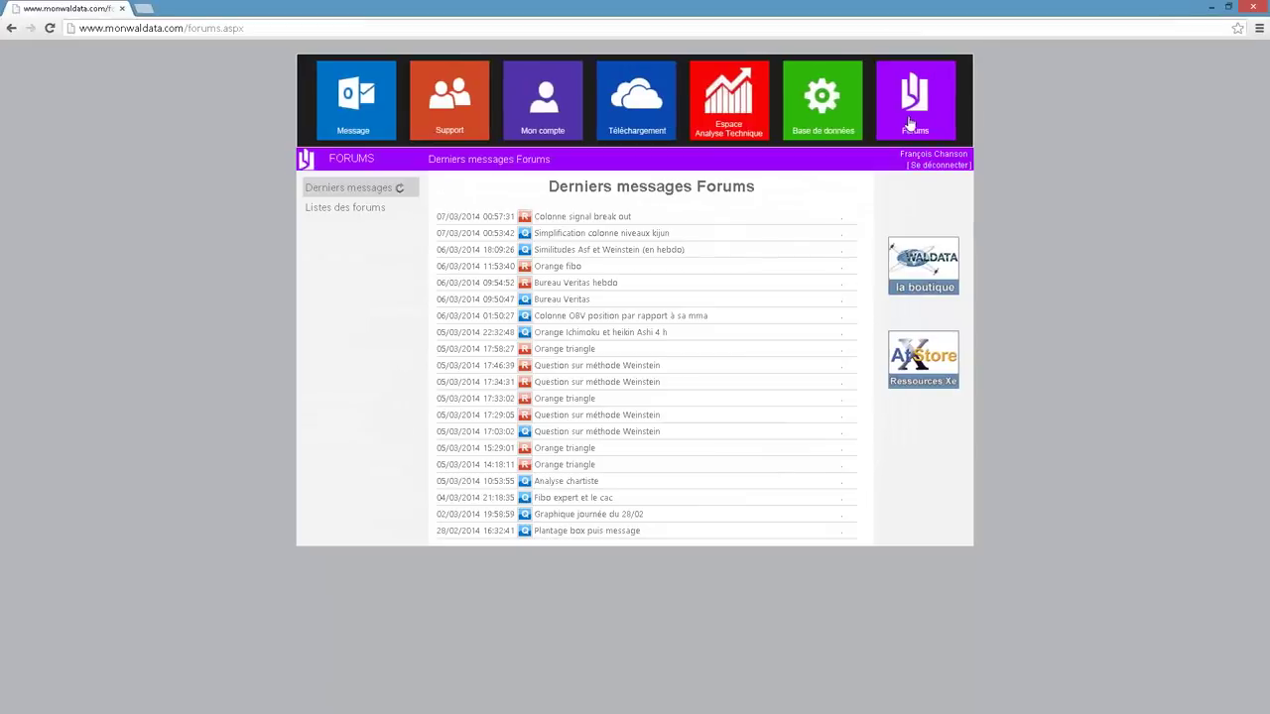
pyautogui.click(833, 127)
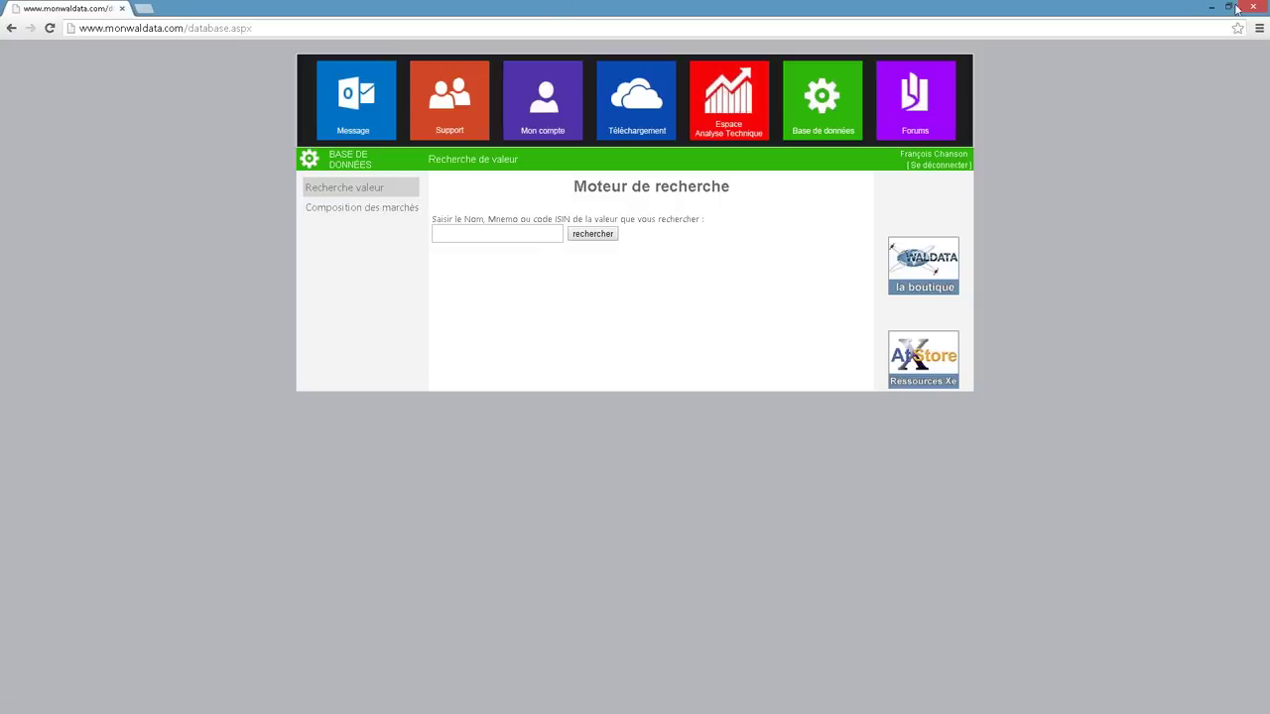
pyautogui.doubleClick(1018, 6)
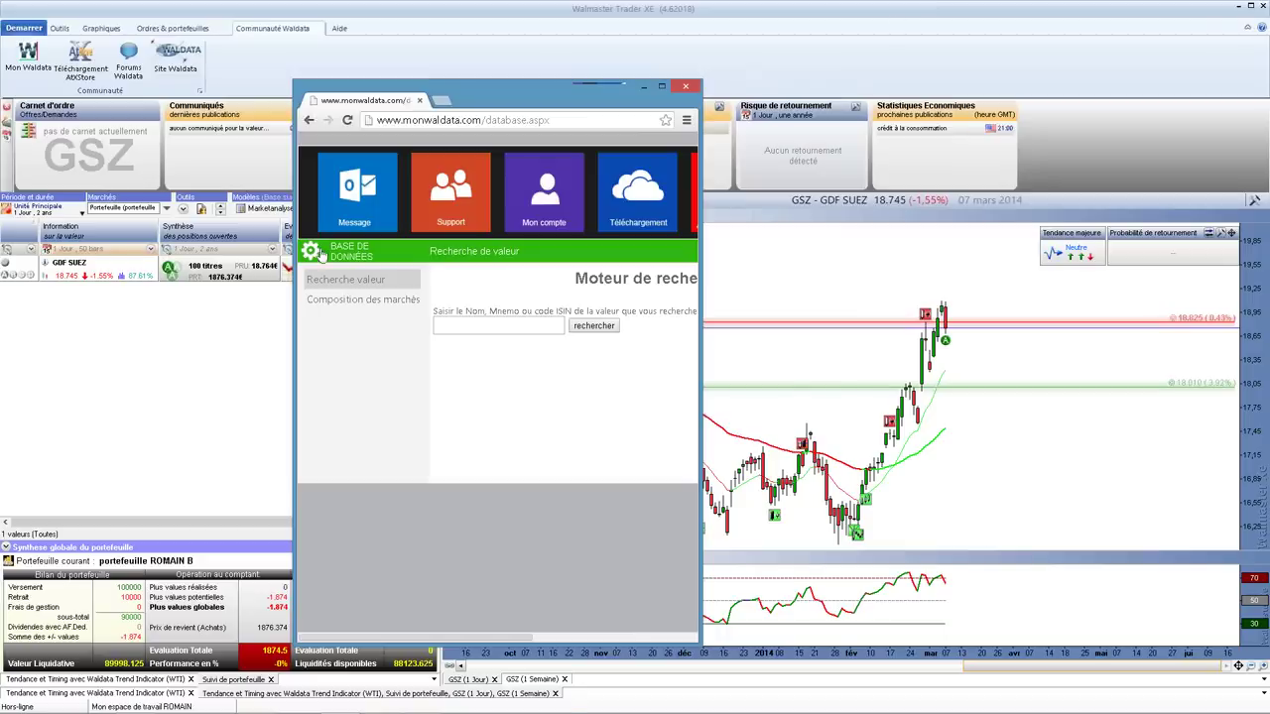
pyautogui.click(643, 87)
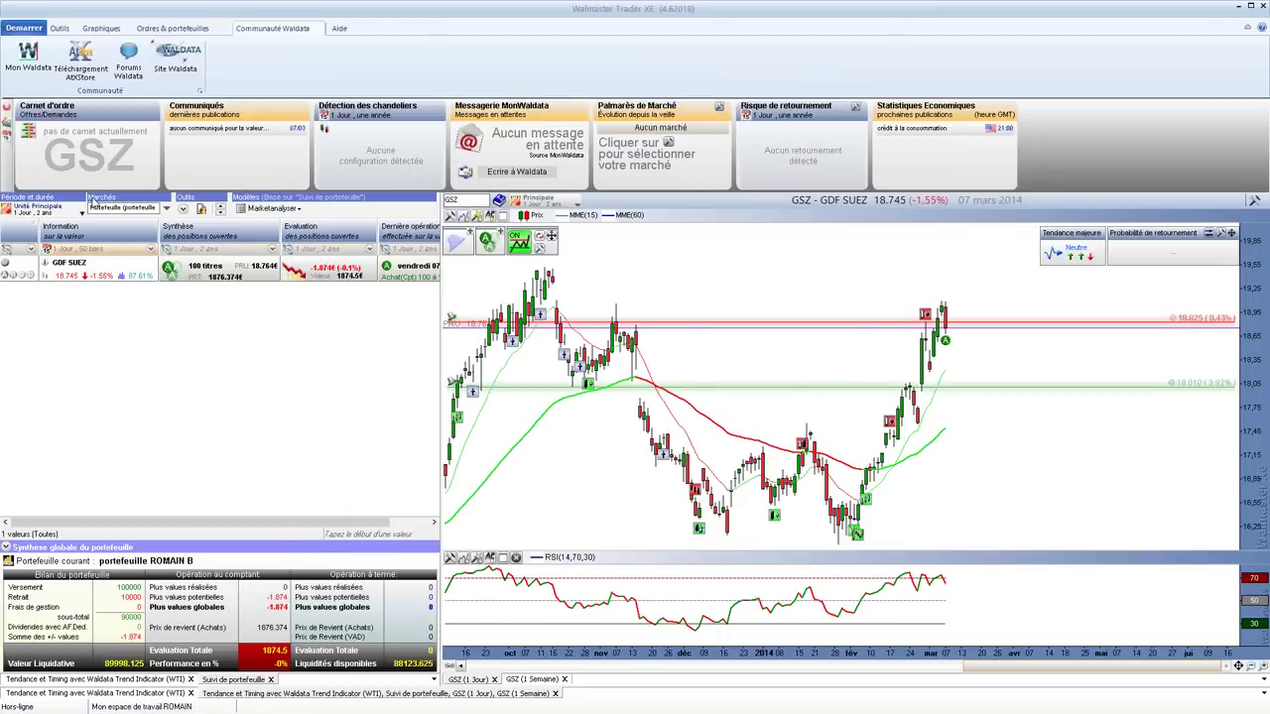
# Return to the Tendance et Timing value table and load the Forex Selection market into it
pyautogui.scroll(-1, 109, 206)
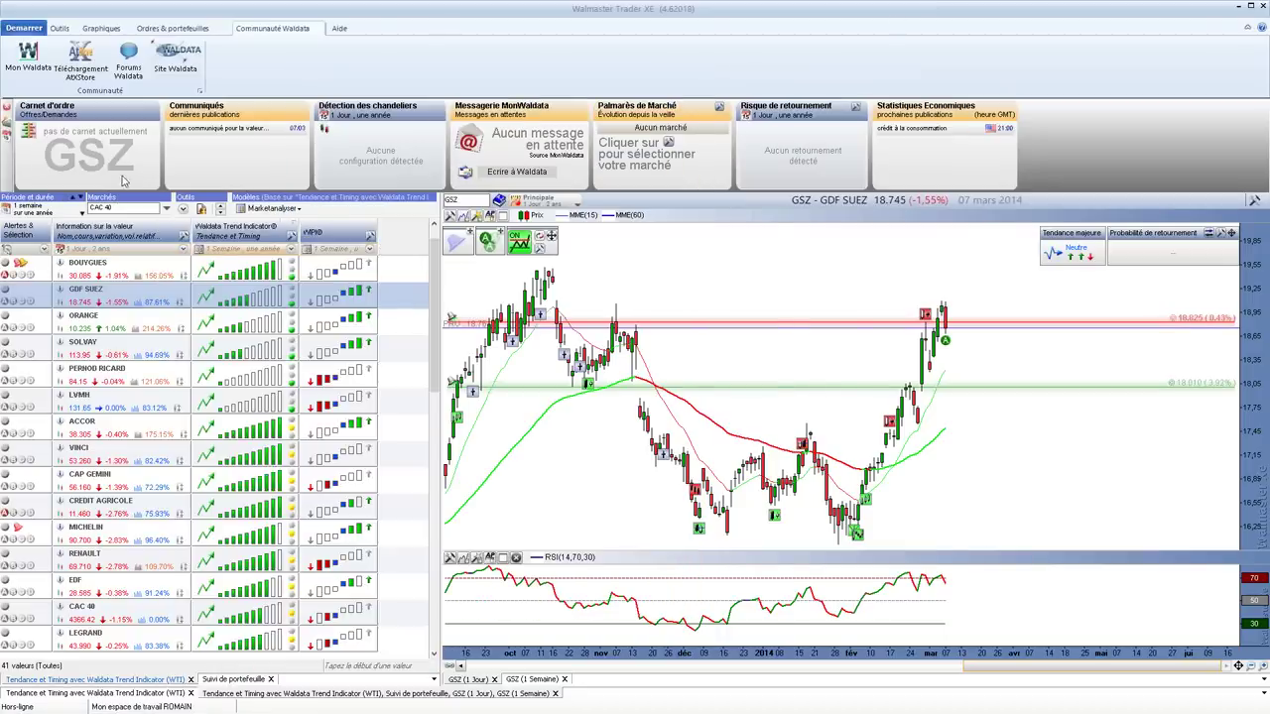
pyautogui.click(119, 207)
pyautogui.scroll(-8, 166, 515)
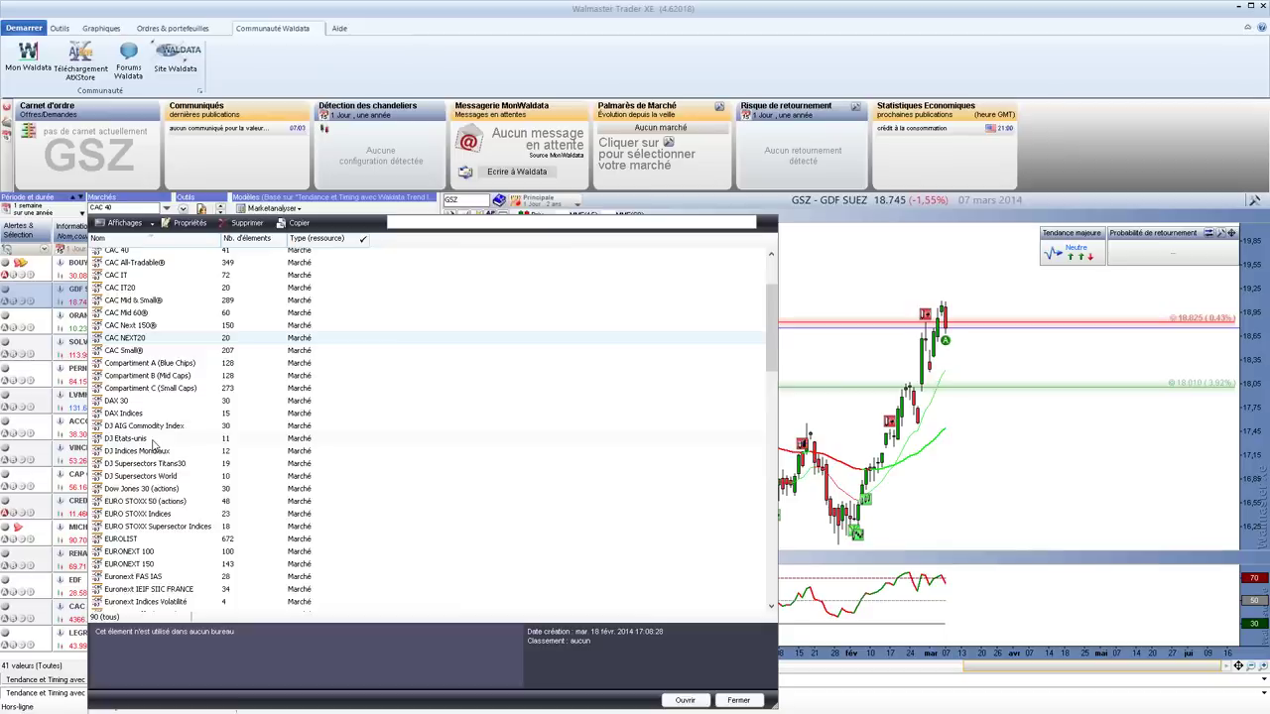
pyautogui.doubleClick(154, 493)
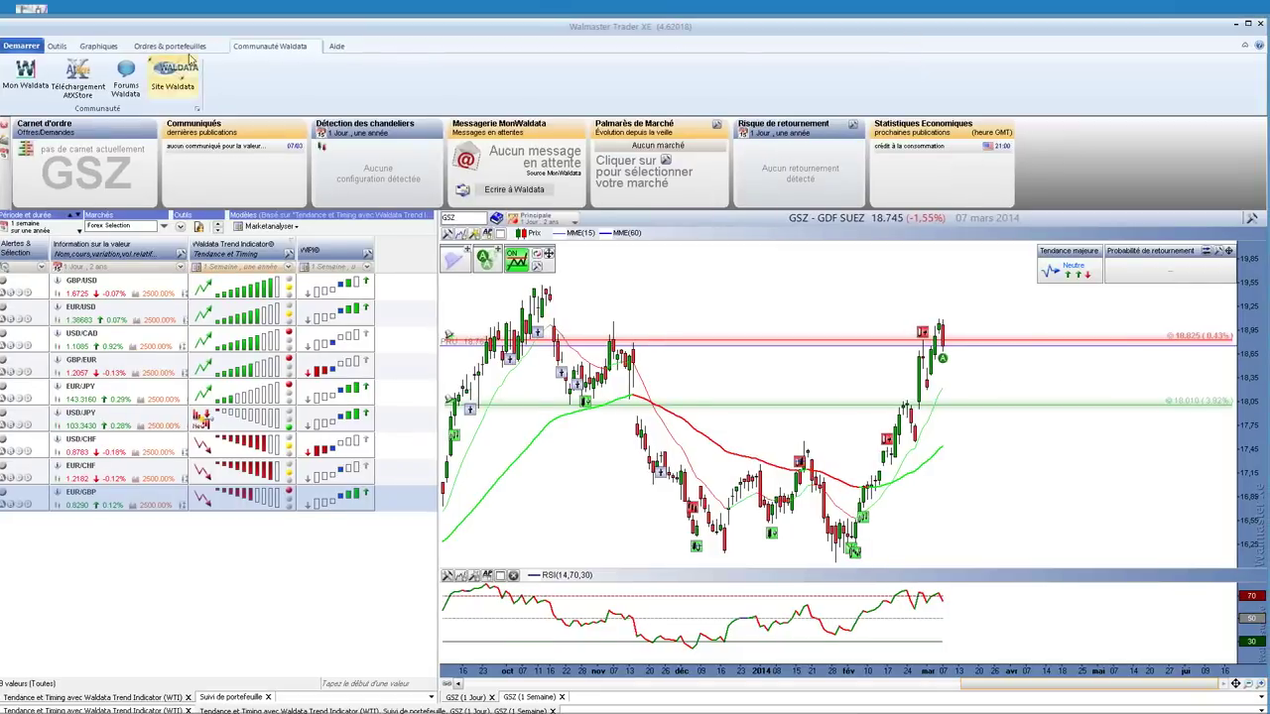
# Look up the composition of a Forex market under Composition des marchés in the Mon Waldata database, and return to Walmaster
pyautogui.click(25, 71)
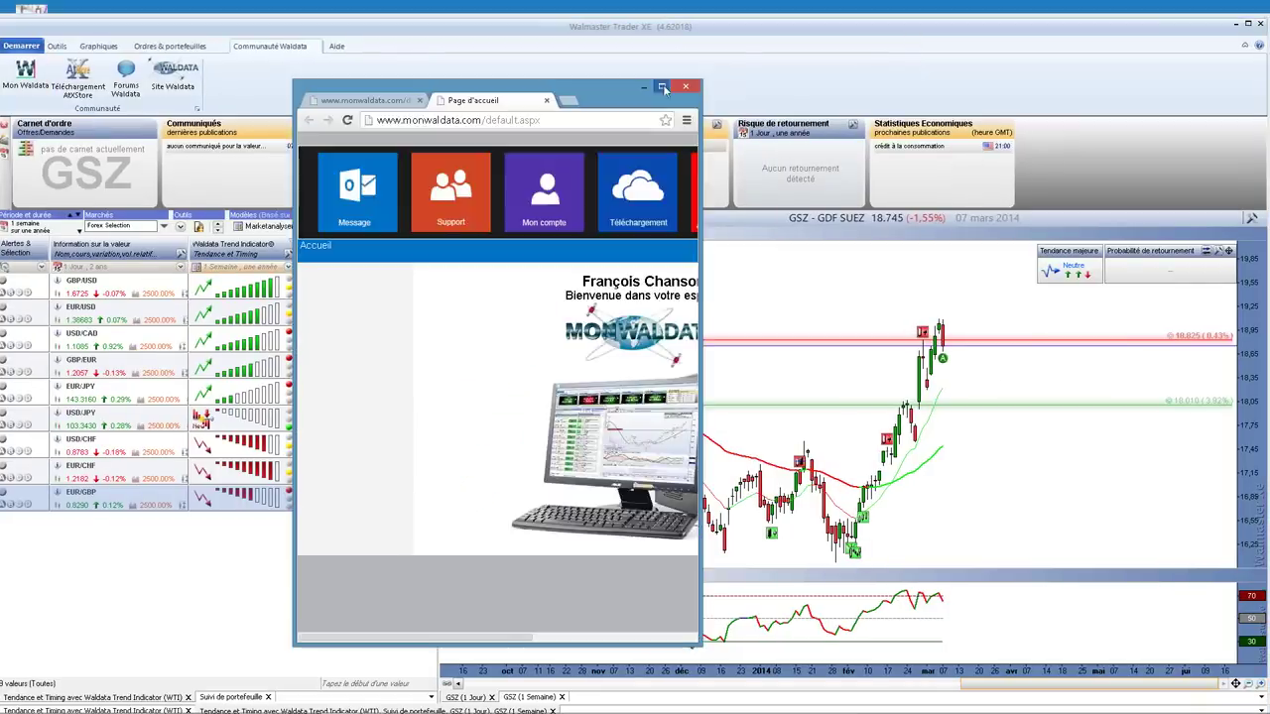
pyautogui.click(661, 86)
pyautogui.click(841, 127)
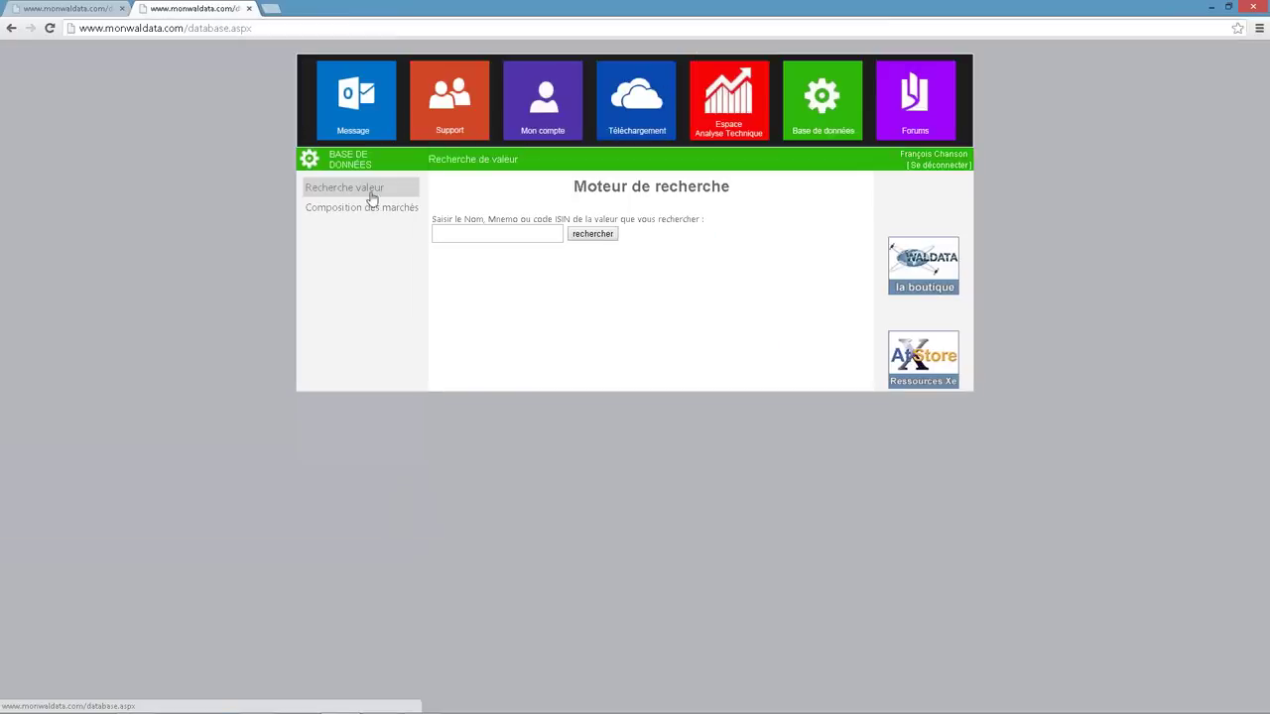
pyautogui.click(346, 212)
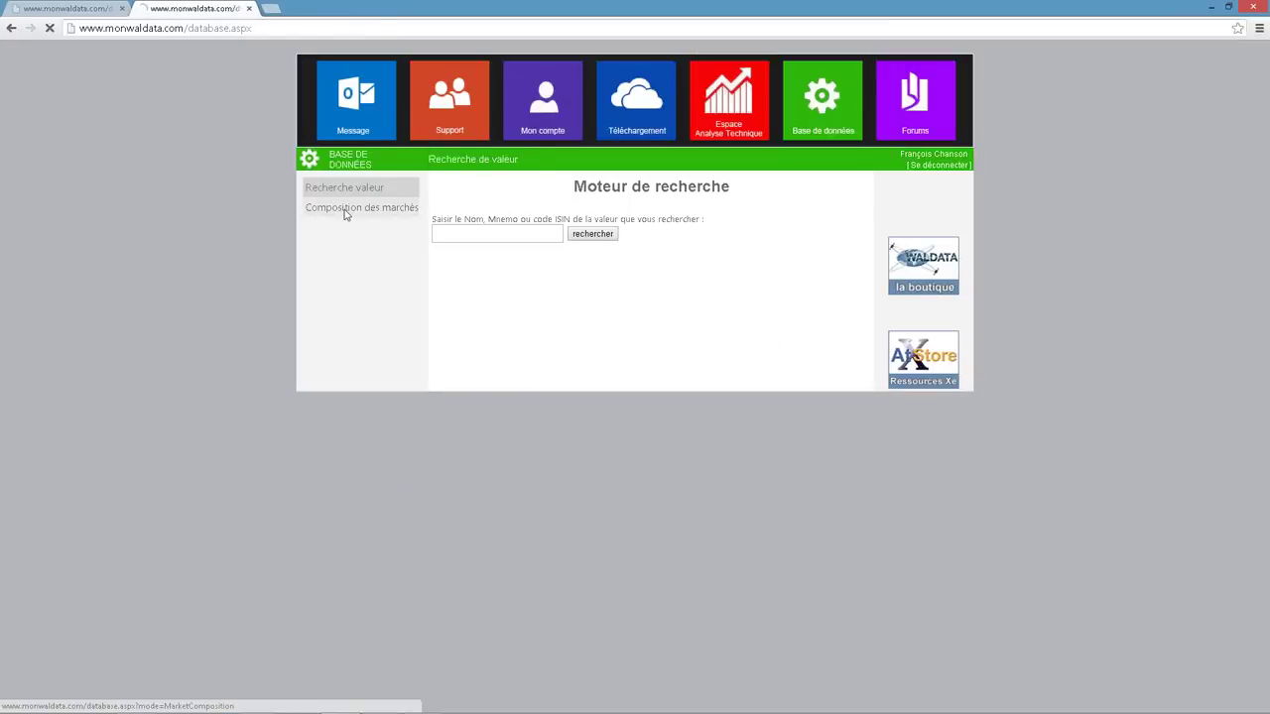
pyautogui.click(486, 234)
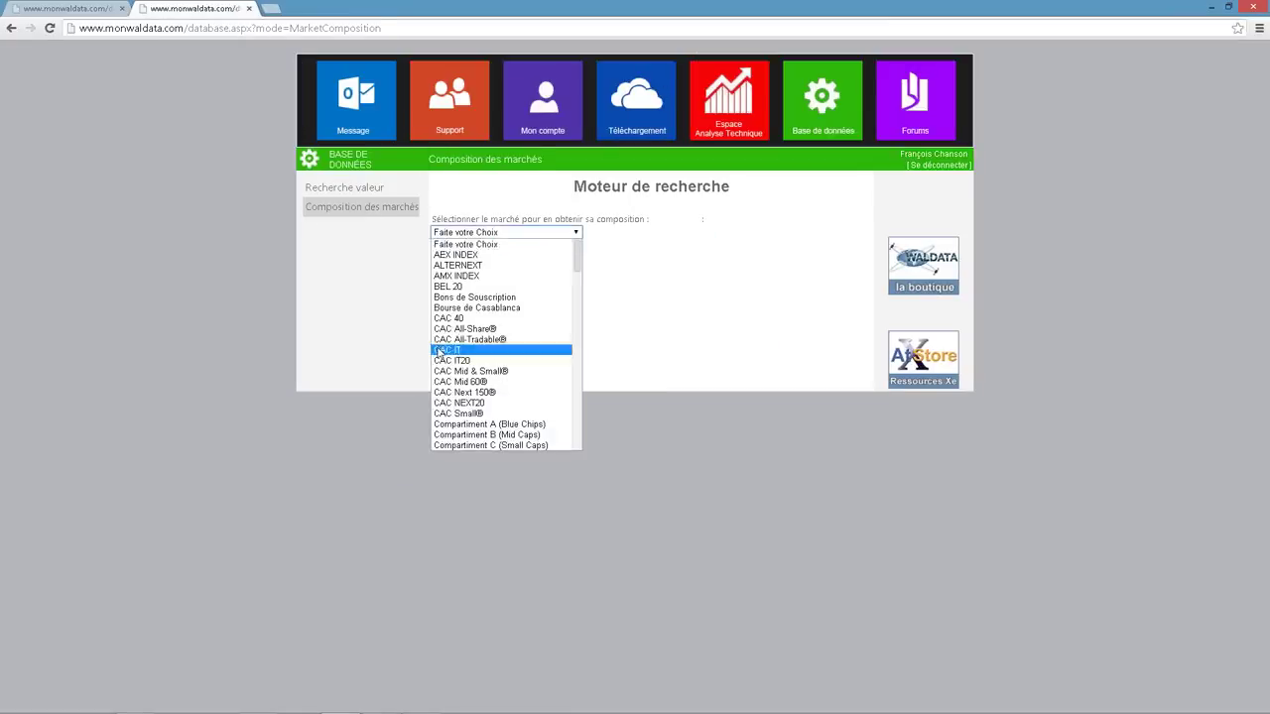
pyautogui.scroll(-10, 476, 367)
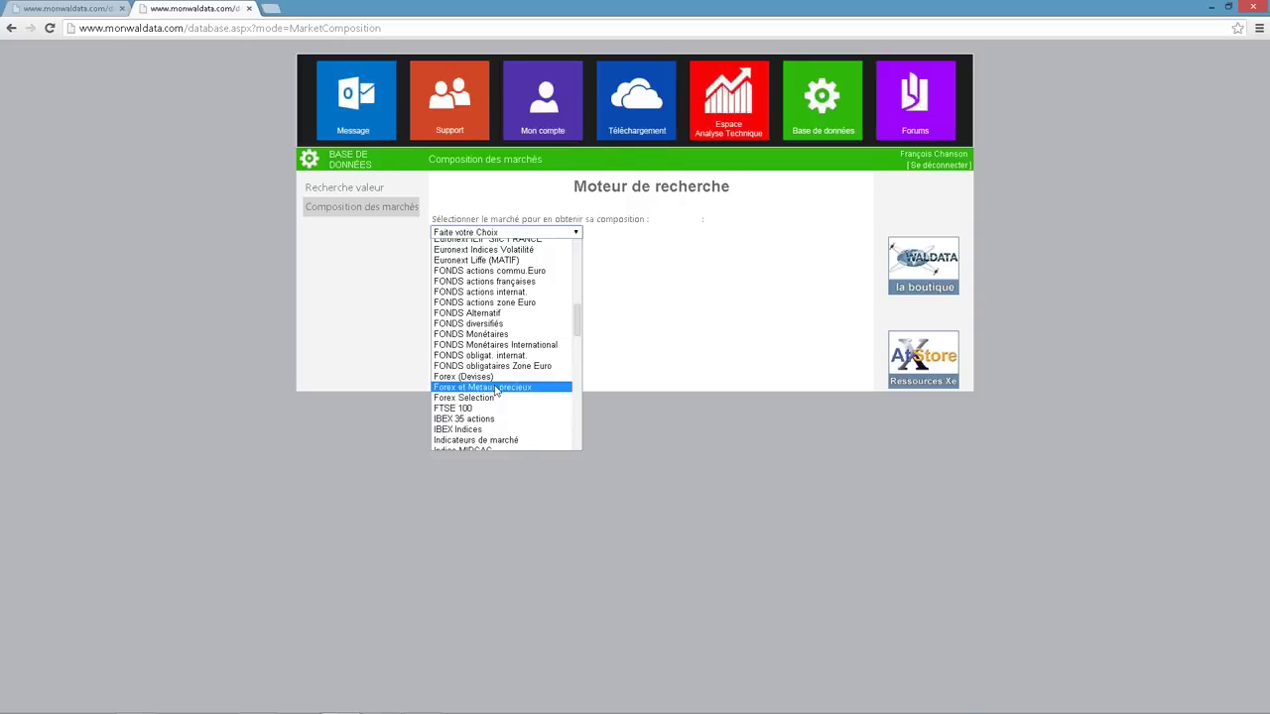
pyautogui.click(501, 377)
pyautogui.click(779, 260)
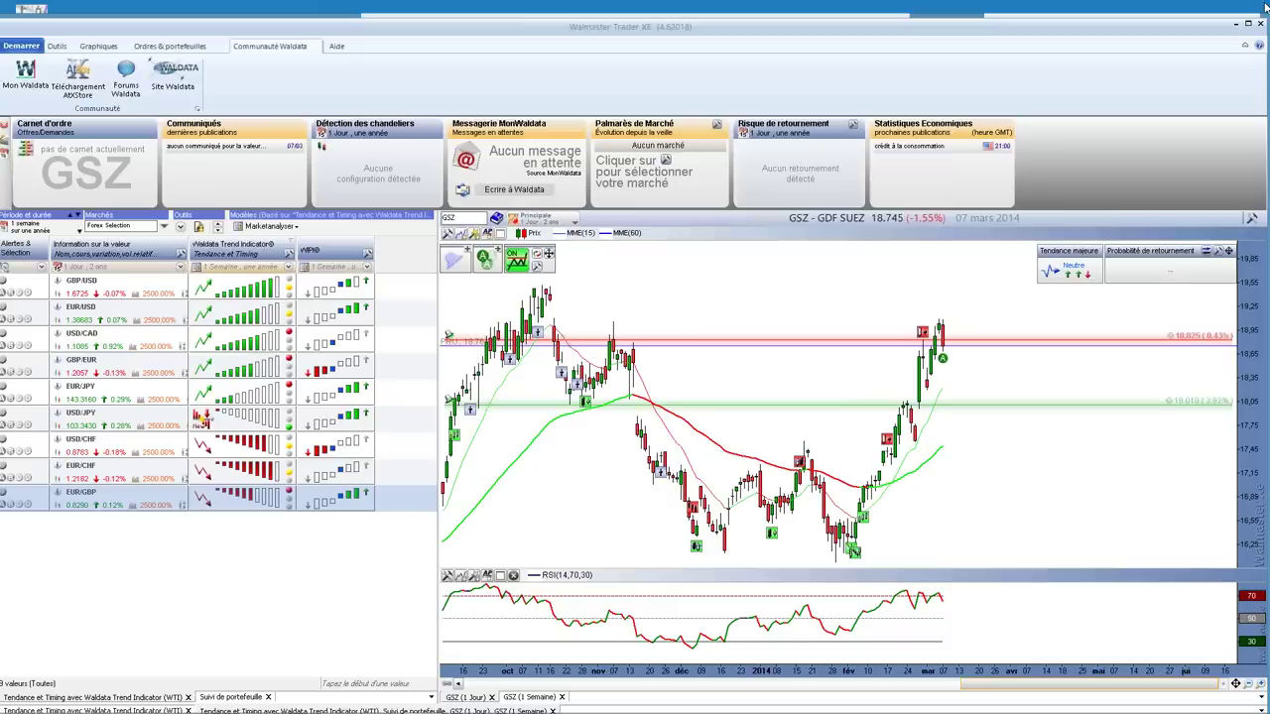
# Open the AtXStore library, look through its Espaces de travail resources and close it
pyautogui.click(90, 91)
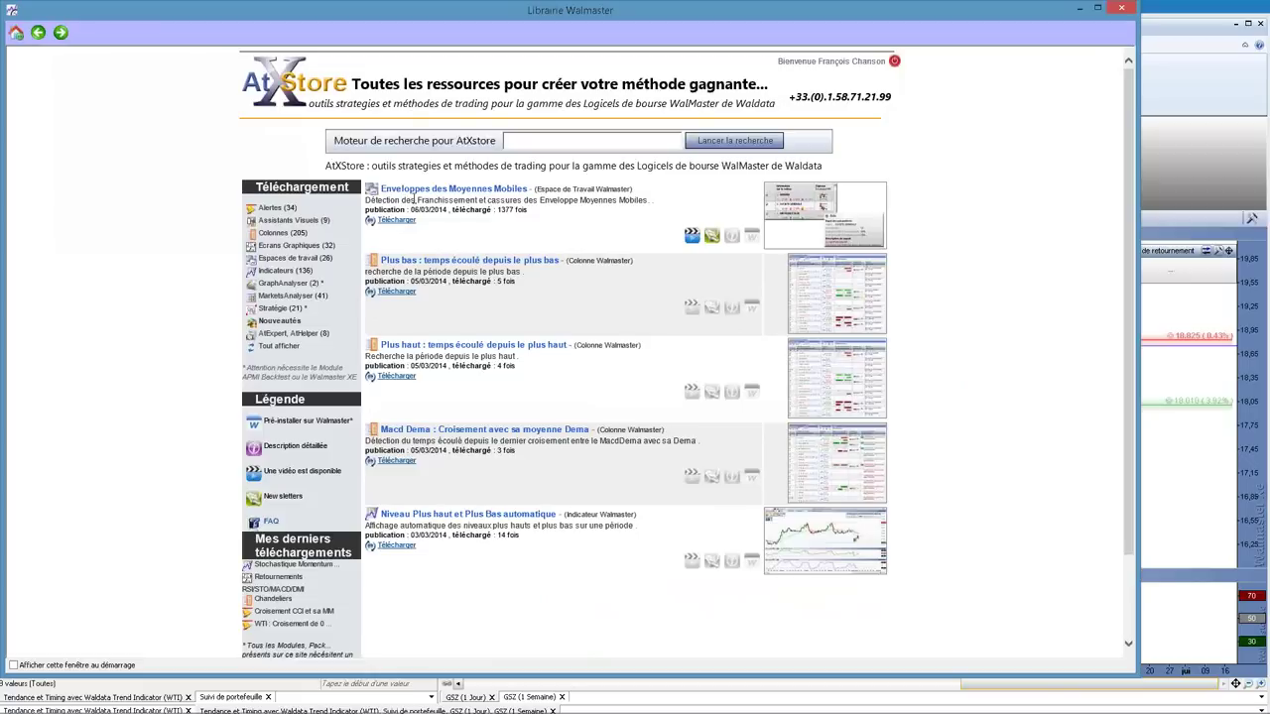
pyautogui.click(524, 145)
pyautogui.click(296, 257)
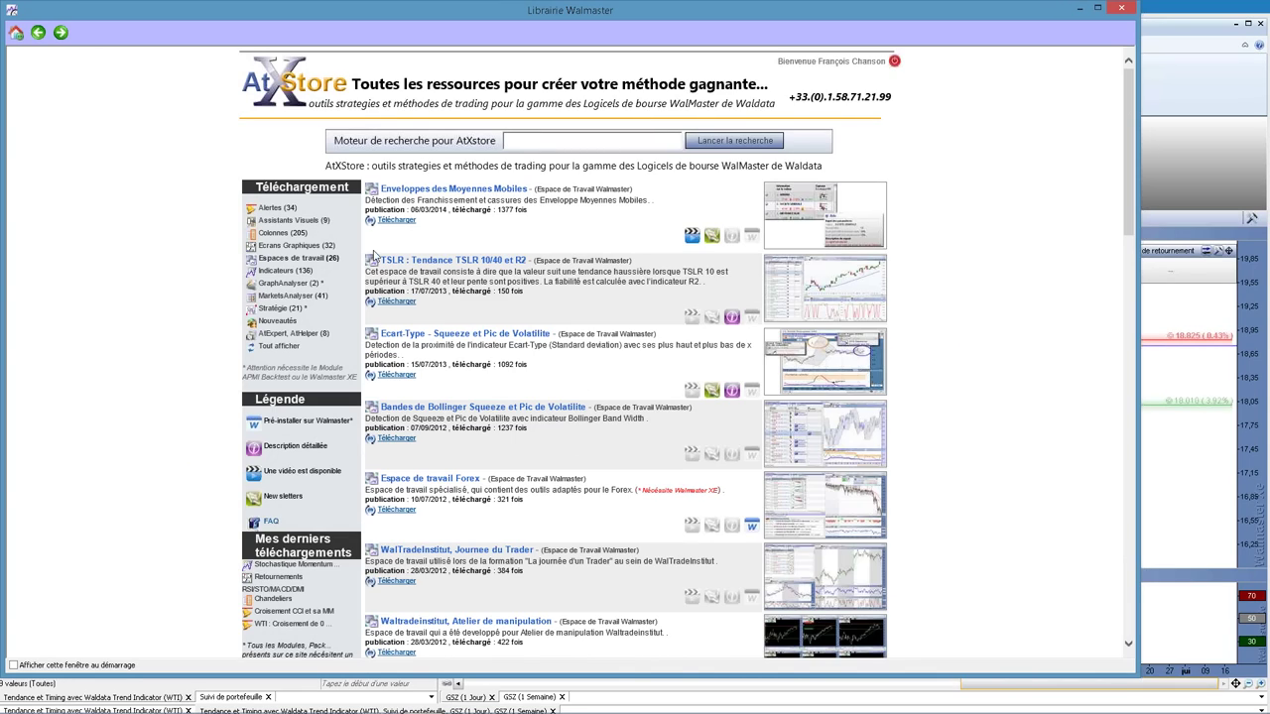
pyautogui.scroll(-5, 511, 455)
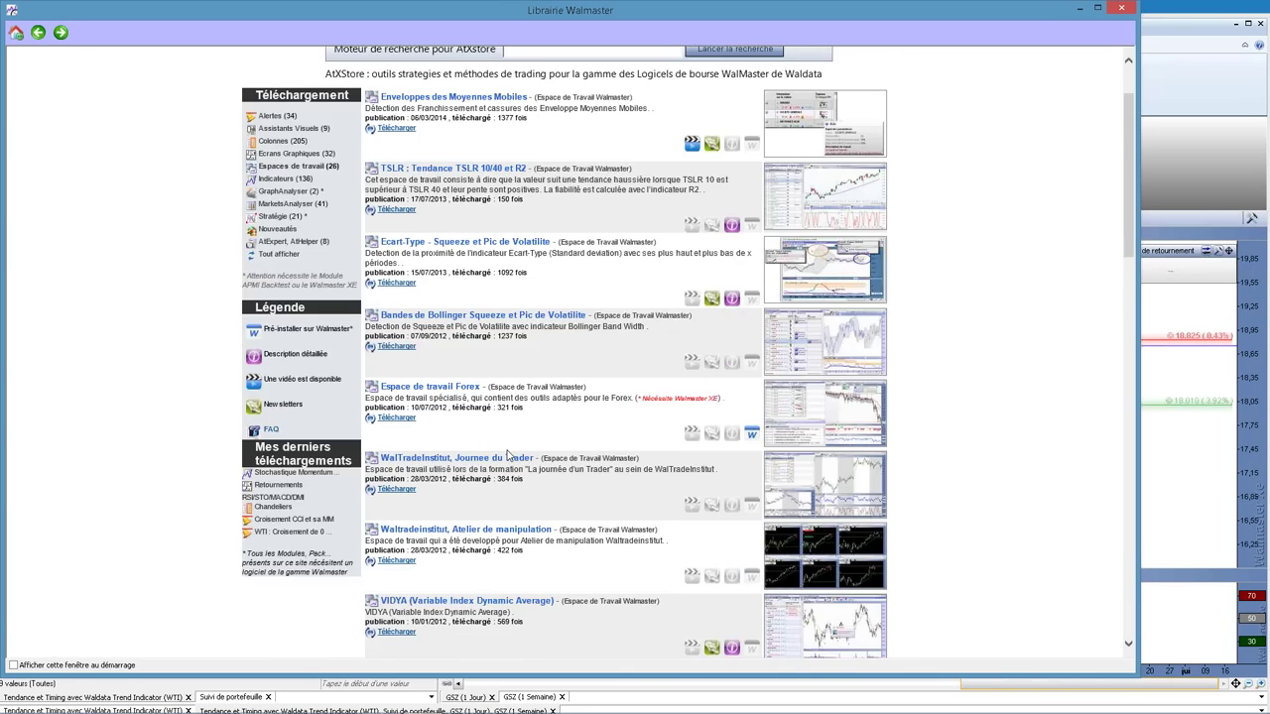
pyautogui.scroll(5, 506, 455)
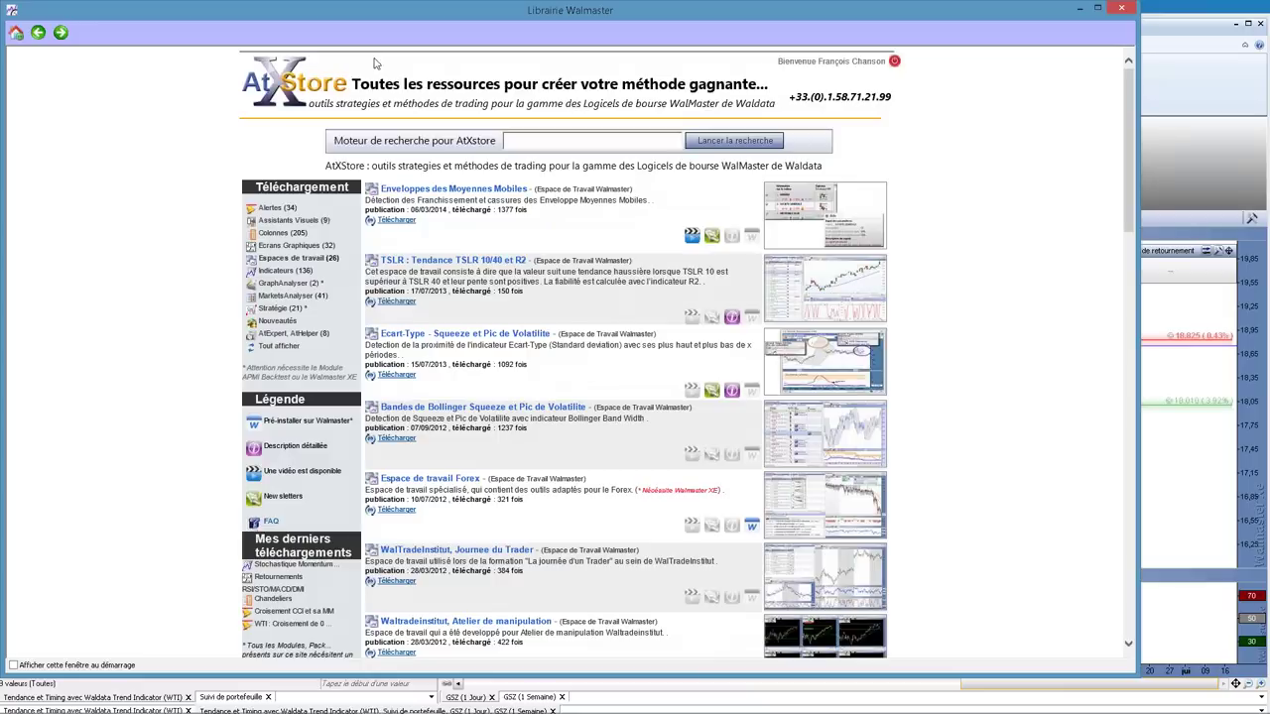
pyautogui.click(1121, 8)
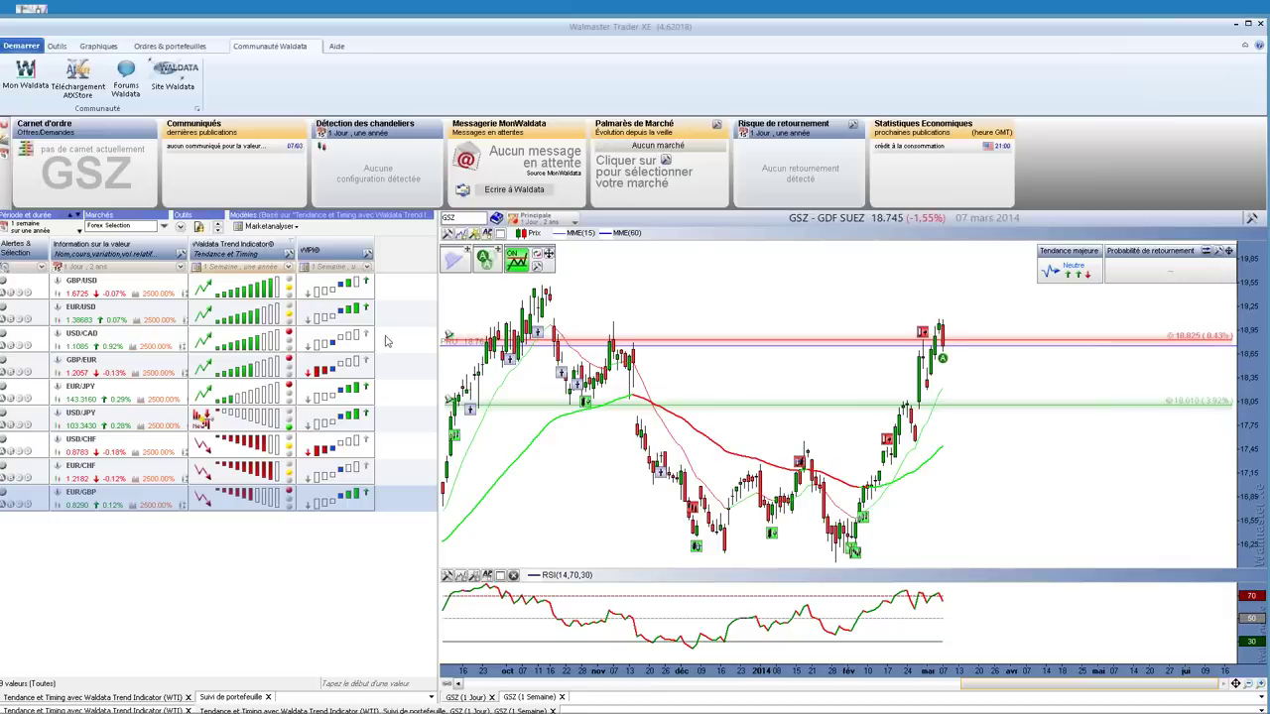
# Explore the help resources, open the Waldata support centre and dismiss the TeamViewer message
pyautogui.click(337, 46)
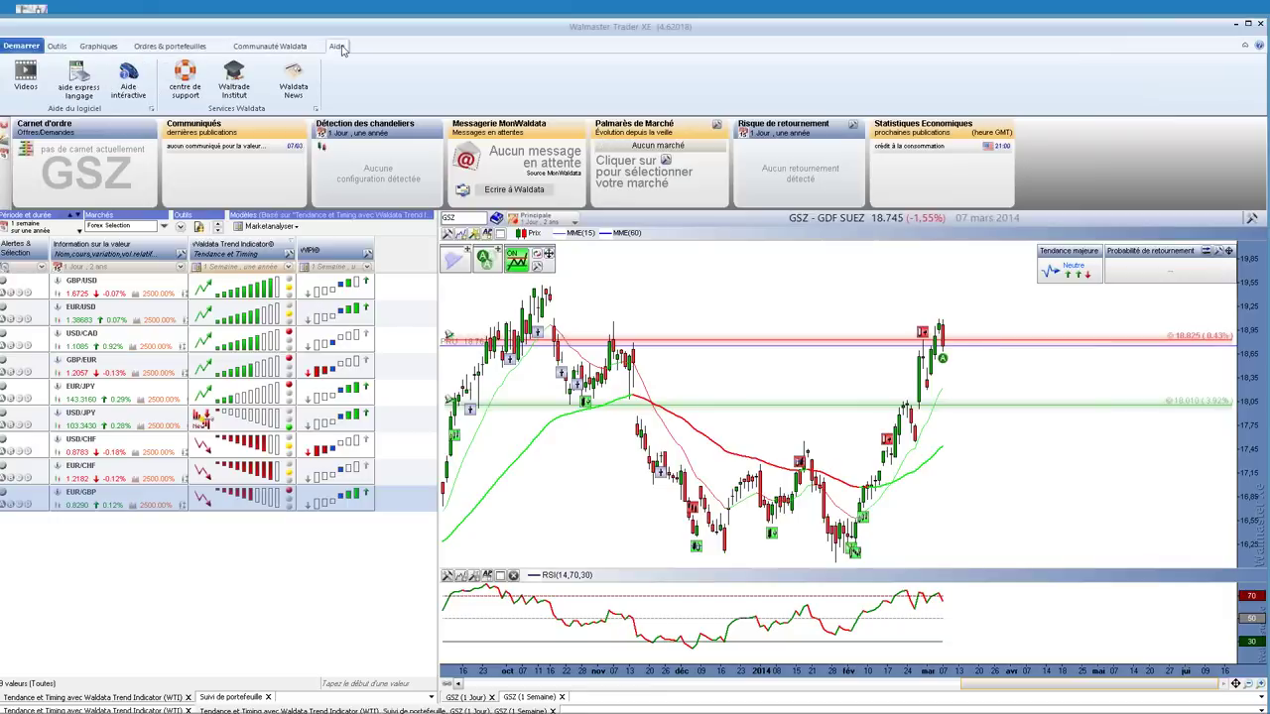
pyautogui.click(20, 84)
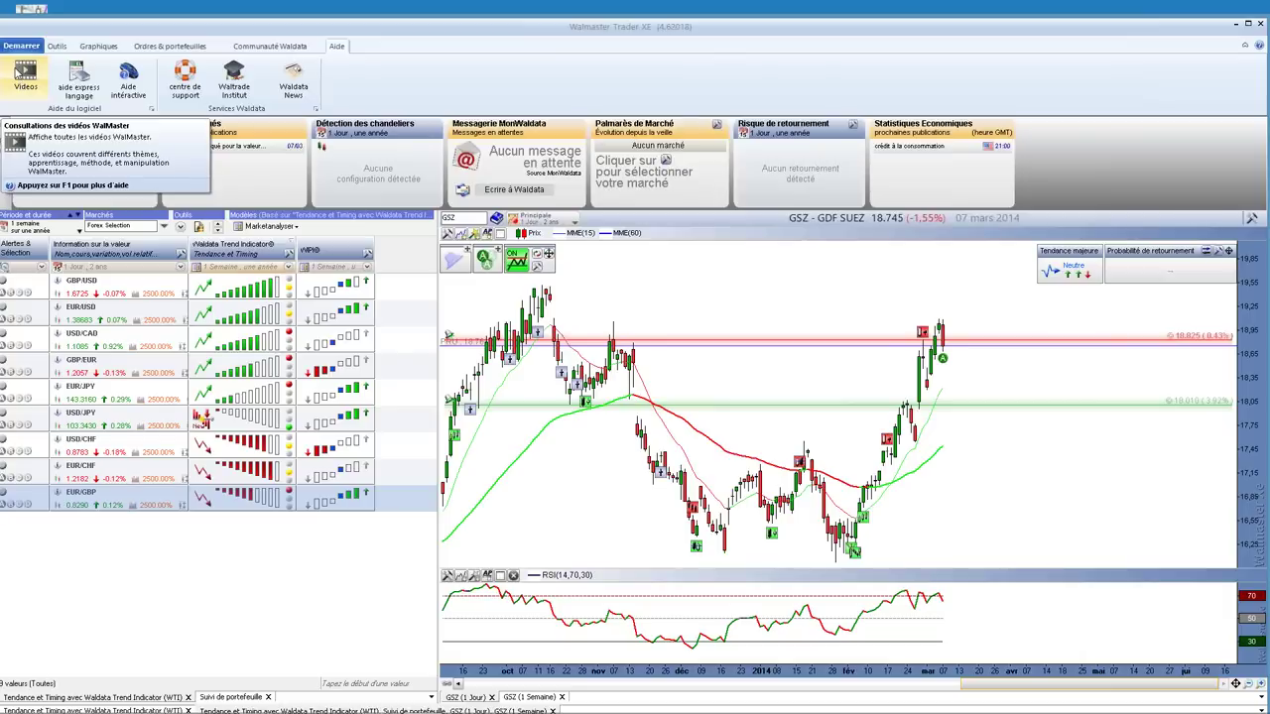
pyautogui.click(196, 89)
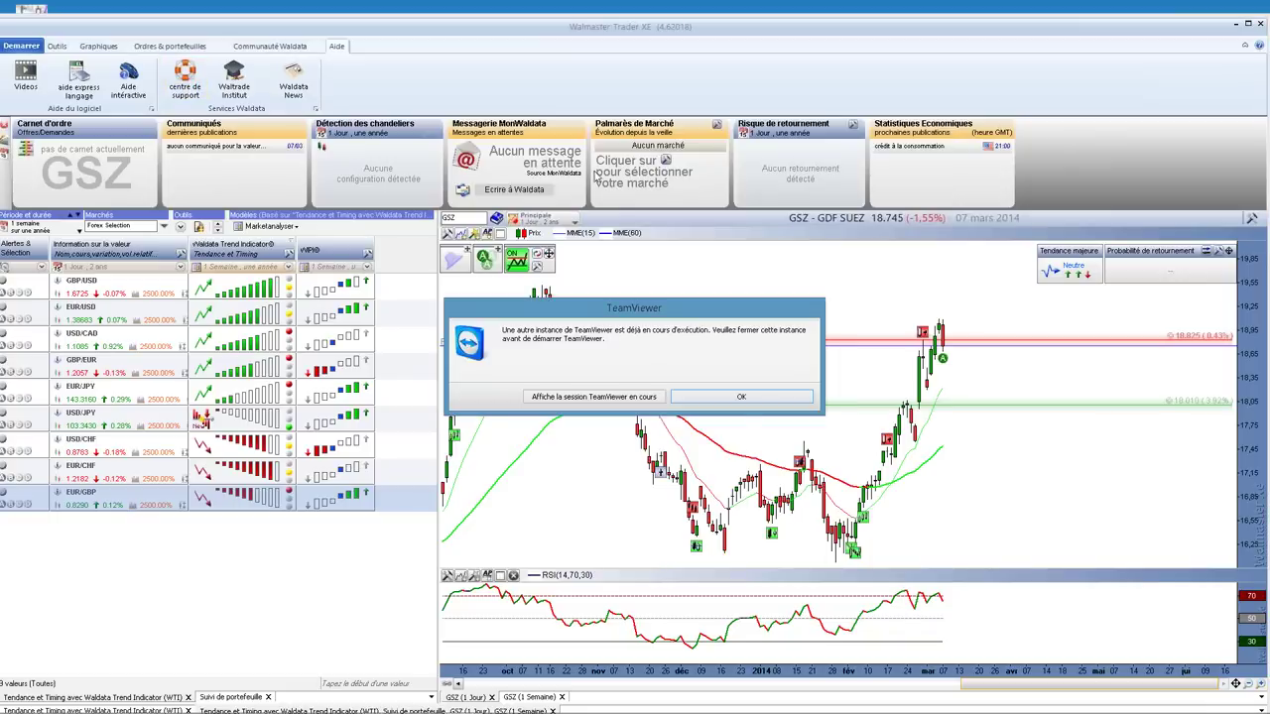
pyautogui.click(741, 399)
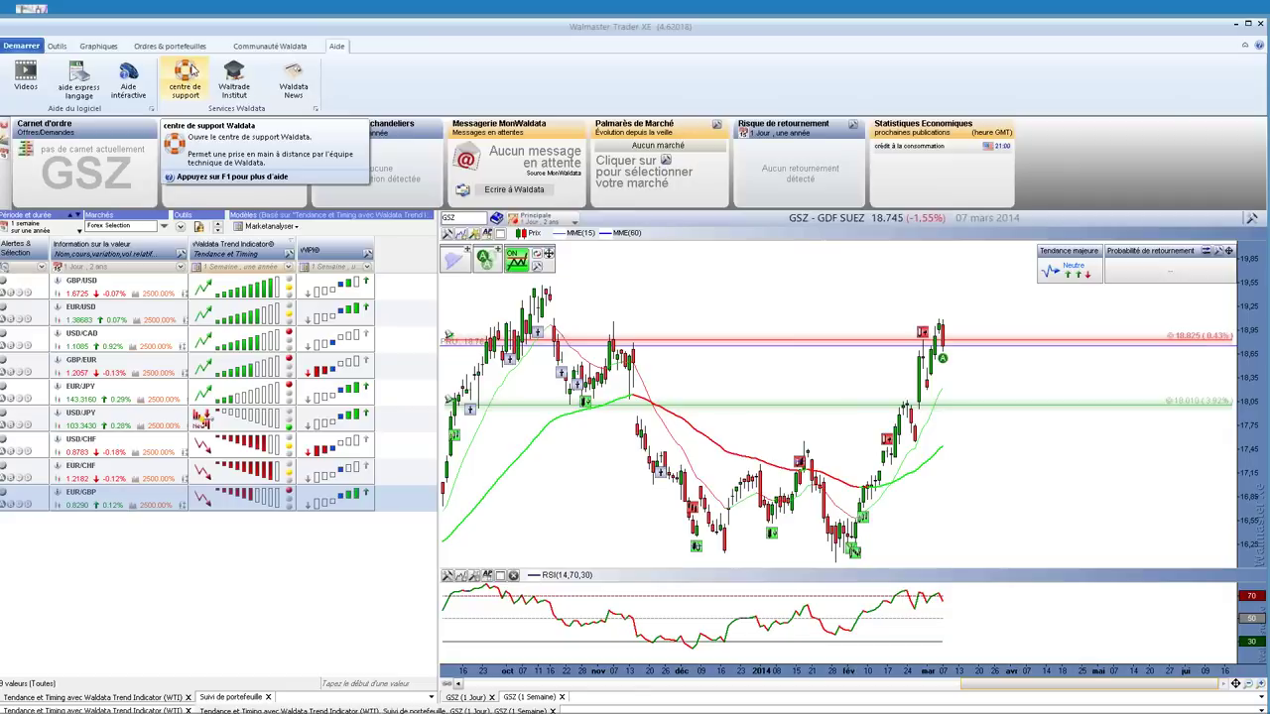
# Return to the Outils commands and hide the visual assistants bar above the value table and chart
pyautogui.scroll(2, 194, 71)
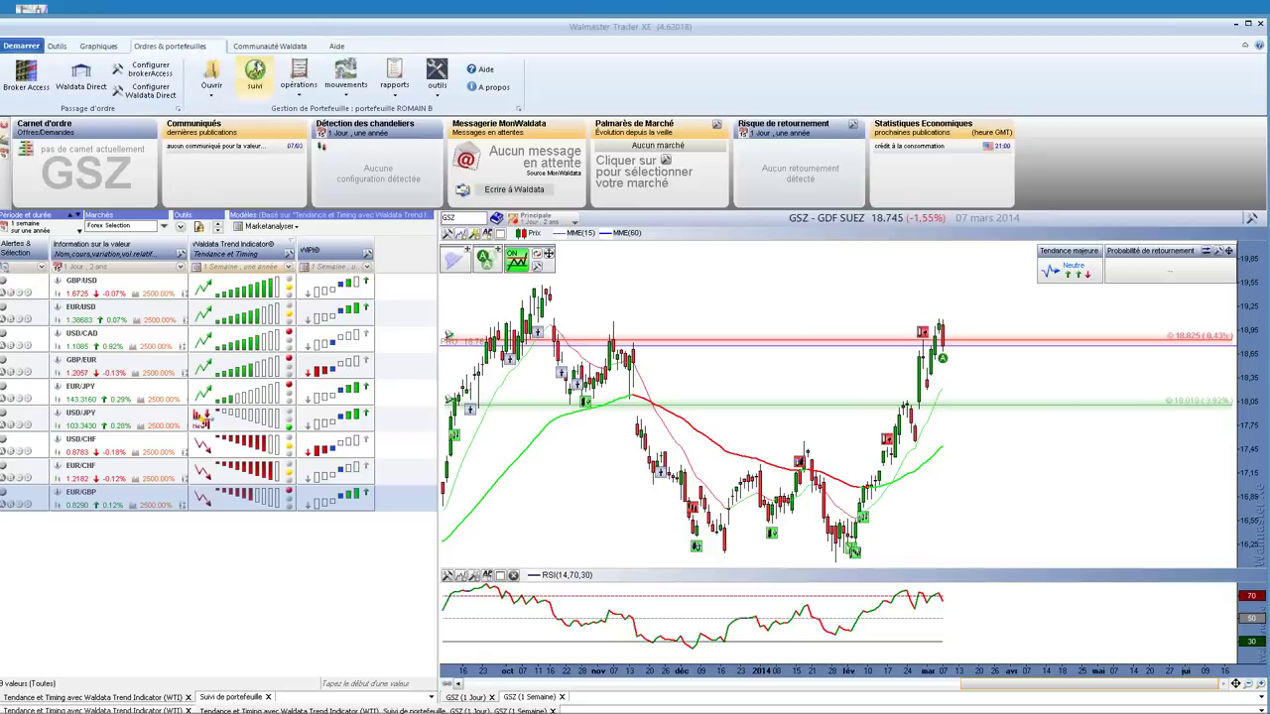
pyautogui.scroll(2, 417, 94)
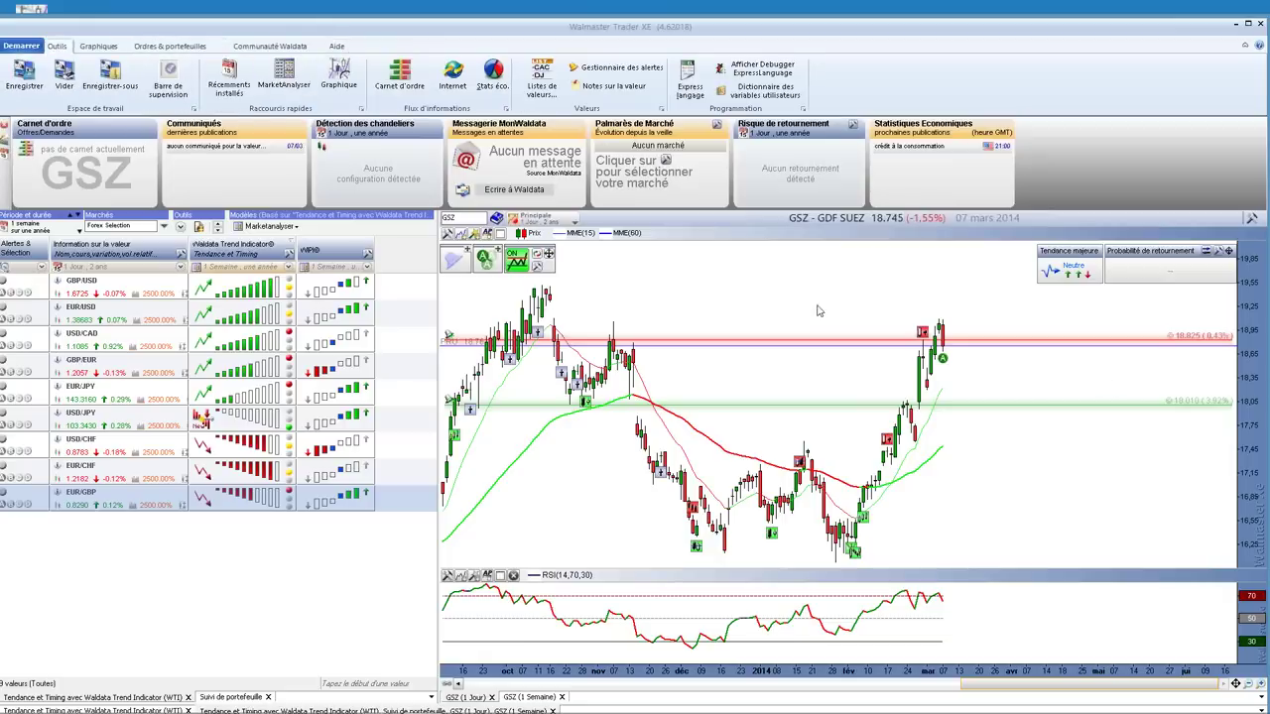
pyautogui.click(5, 135)
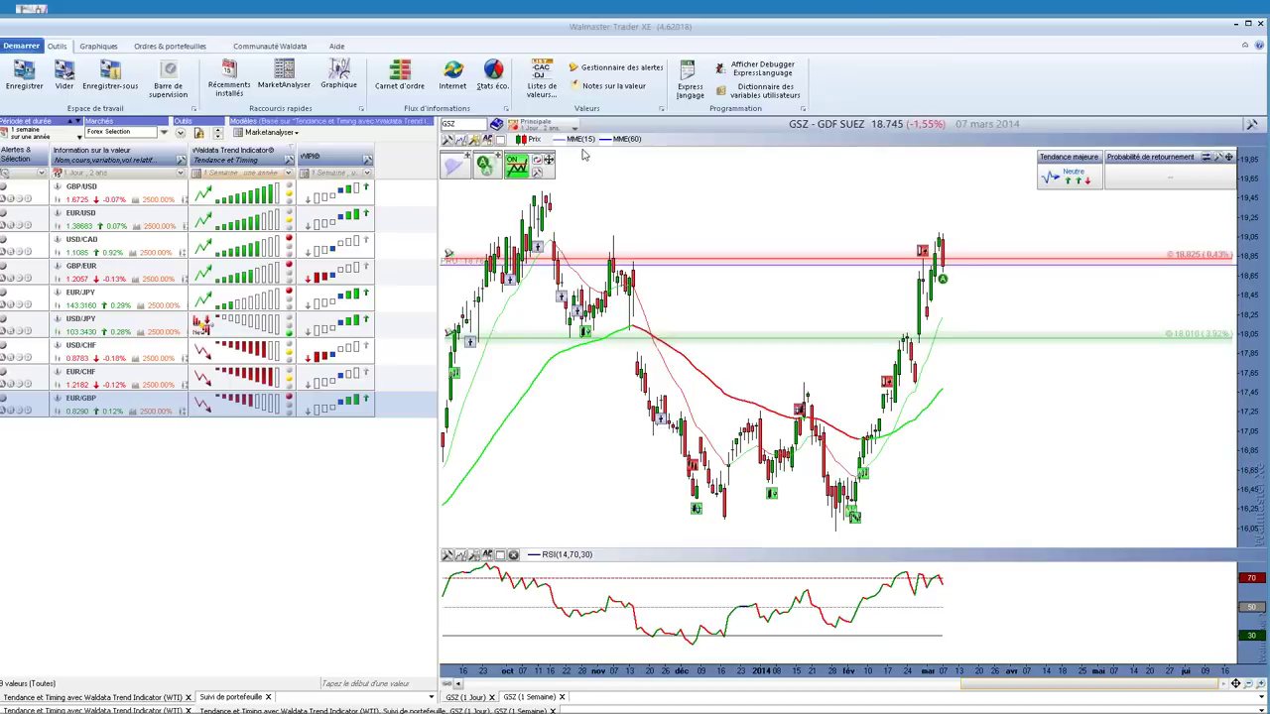
# Search the indicators for "stop *" and add Stop de protection optimal to the price zone of the GDF Suez chart
pyautogui.click(461, 141)
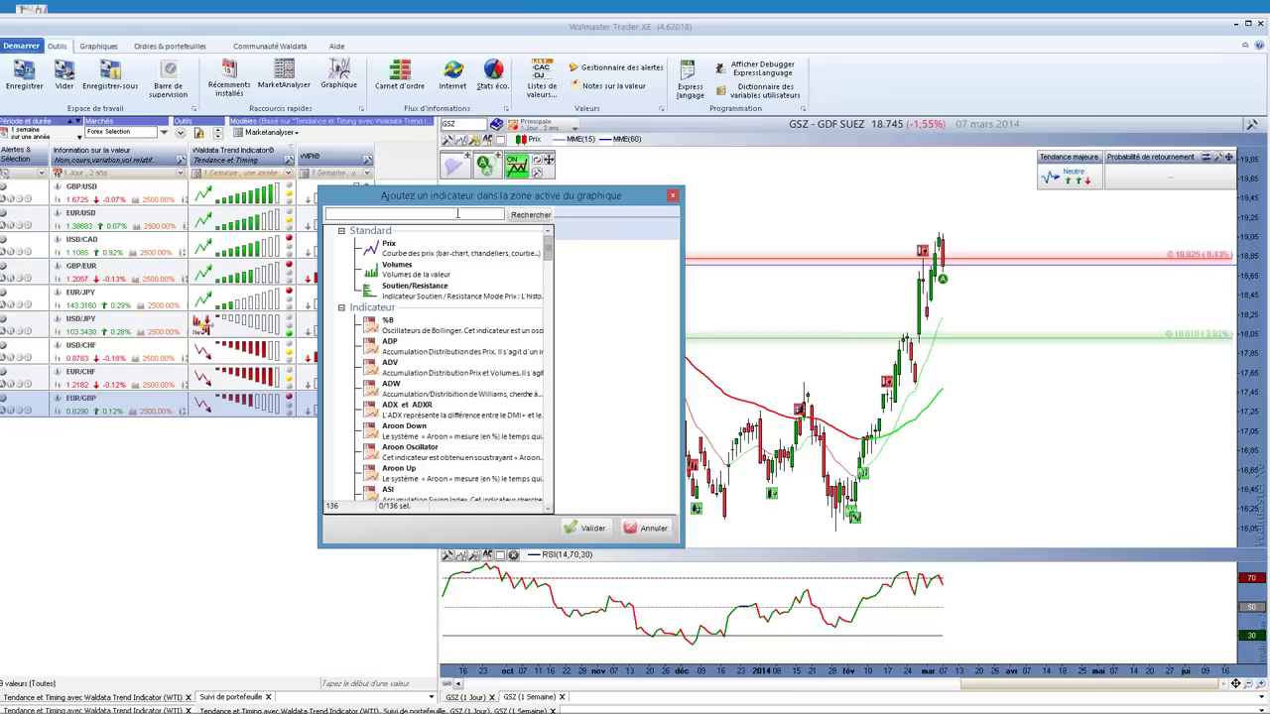
pyautogui.write('a')
pyautogui.write('top')
pyautogui.write(' *')
pyautogui.press('Return')
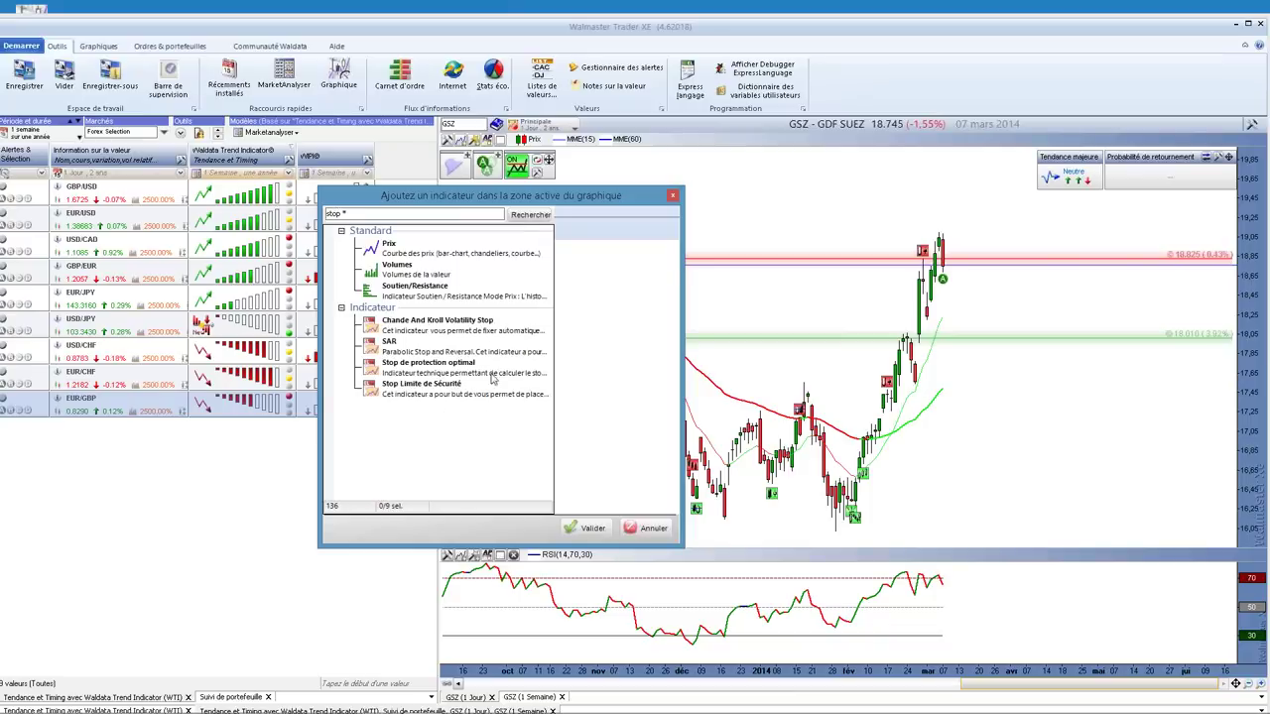
pyautogui.click(455, 369)
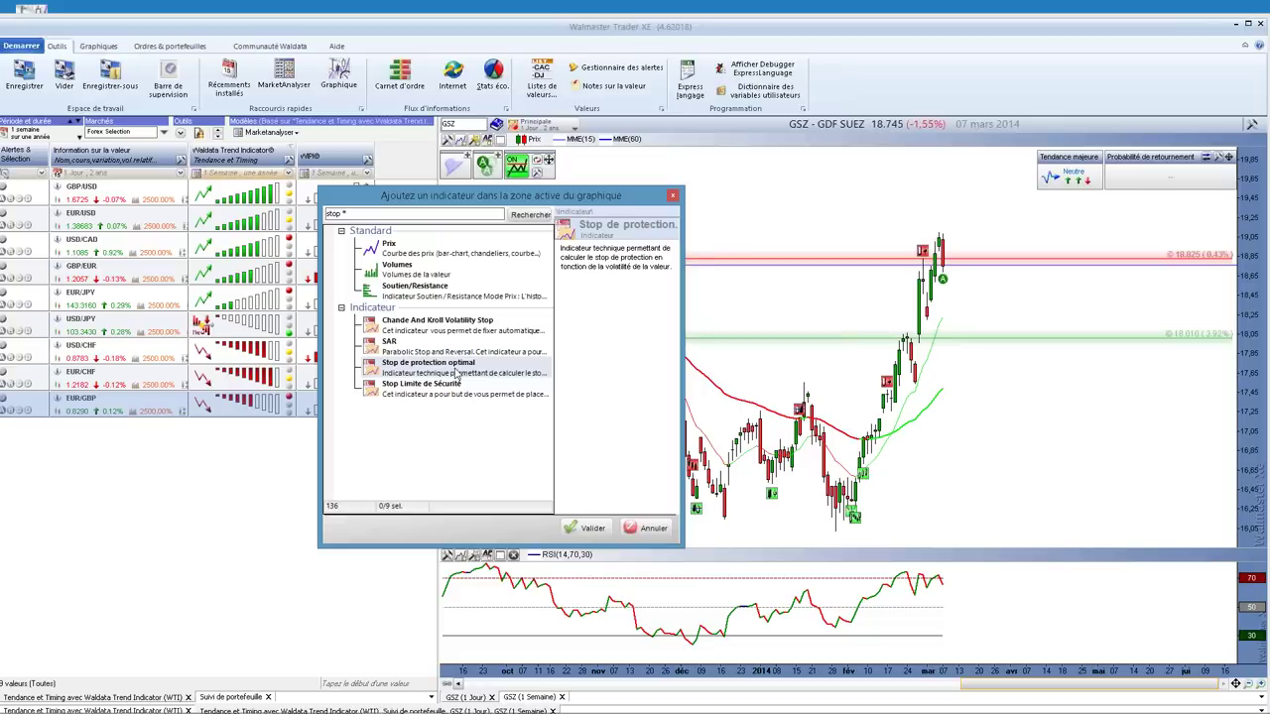
pyautogui.click(587, 528)
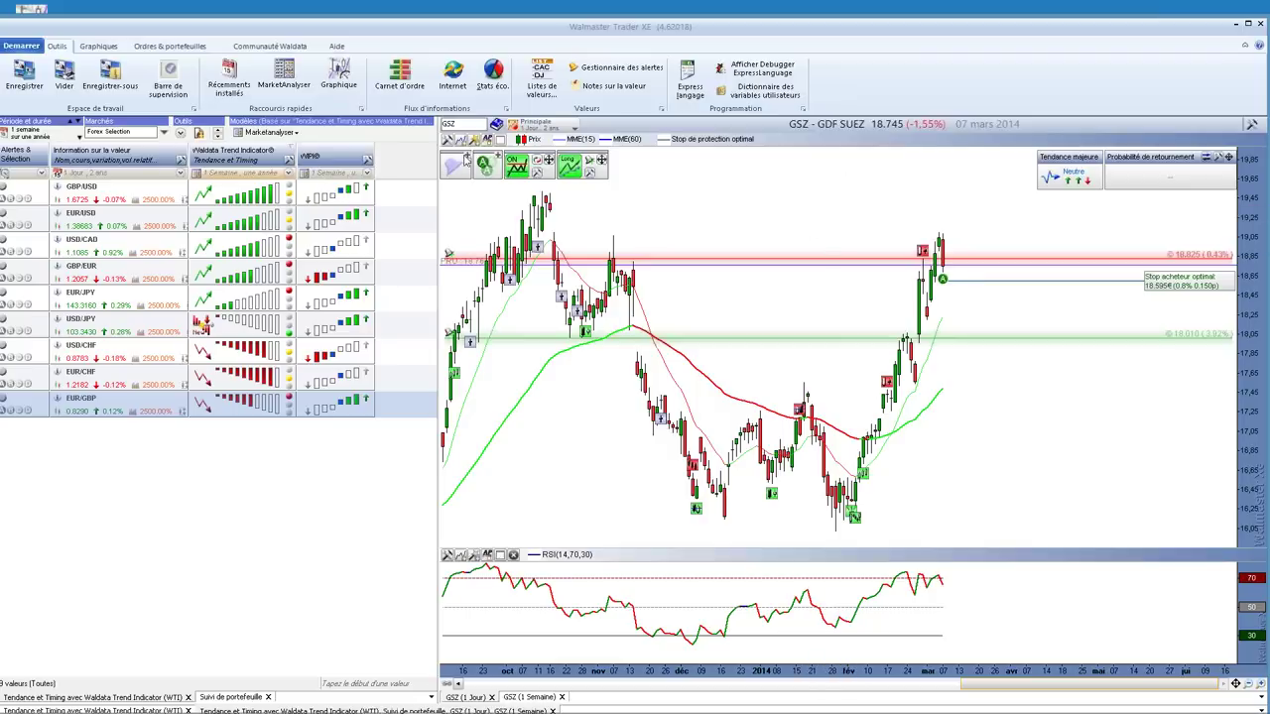
pyautogui.click(466, 141)
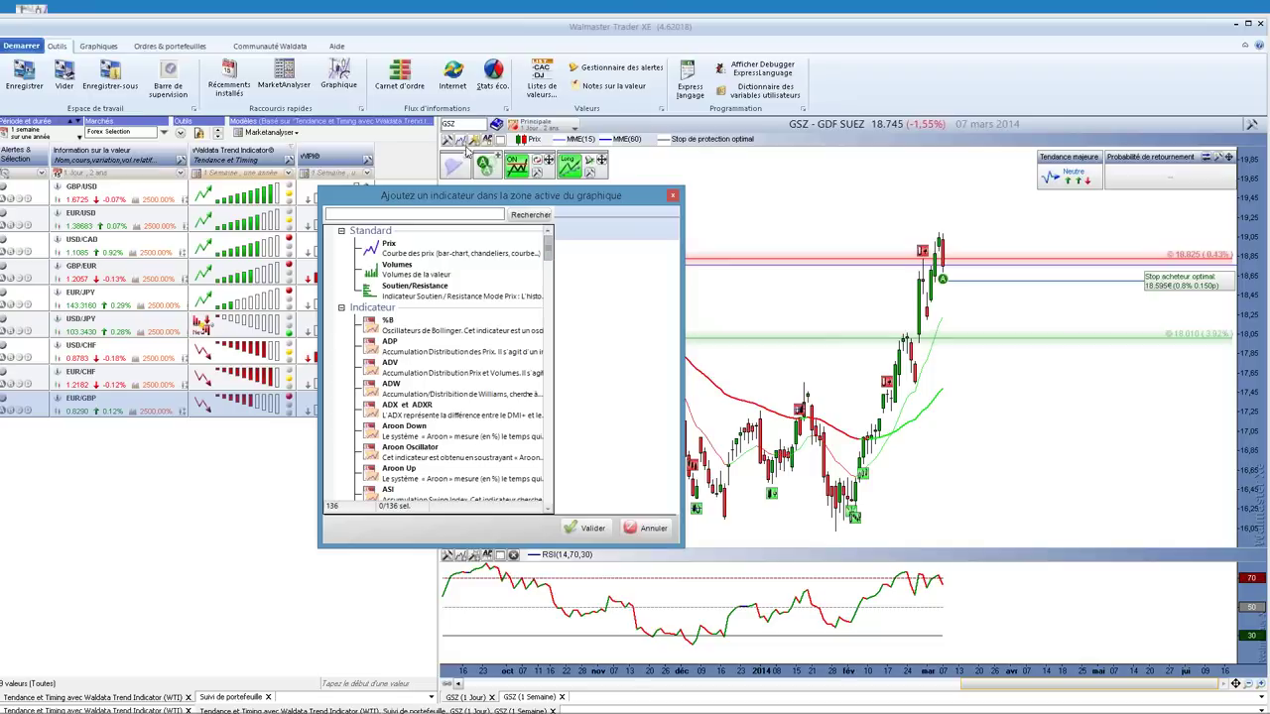
pyautogui.click(650, 527)
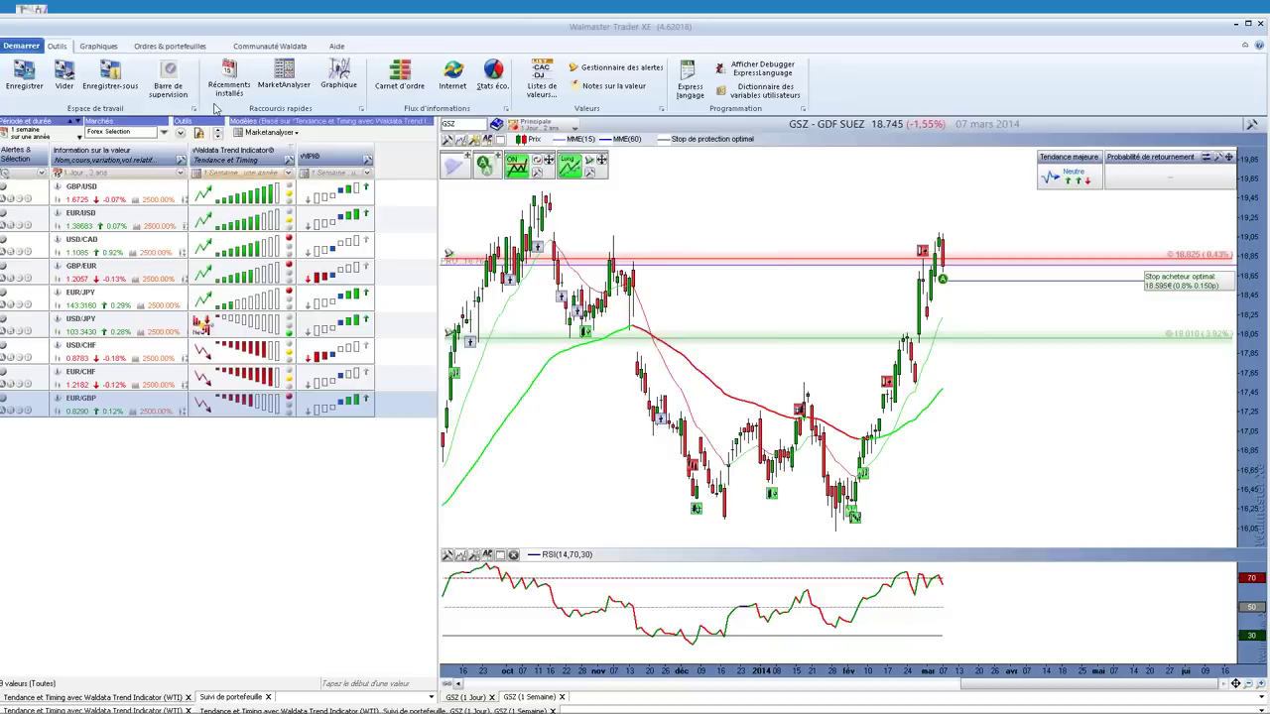
# Load the CAC 40 market into the value table and display the Accor chart followed by the GDF Suez chart
pyautogui.click(130, 132)
pyautogui.doubleClick(280, 254)
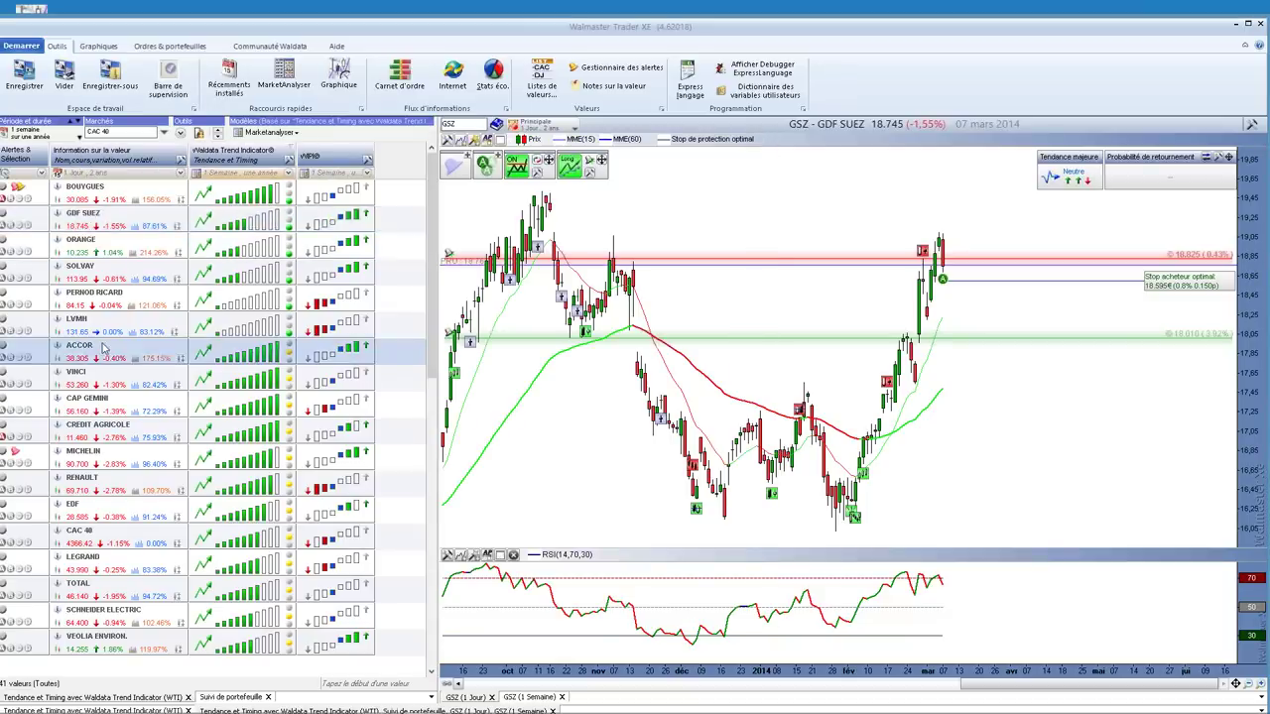
pyautogui.click(103, 345)
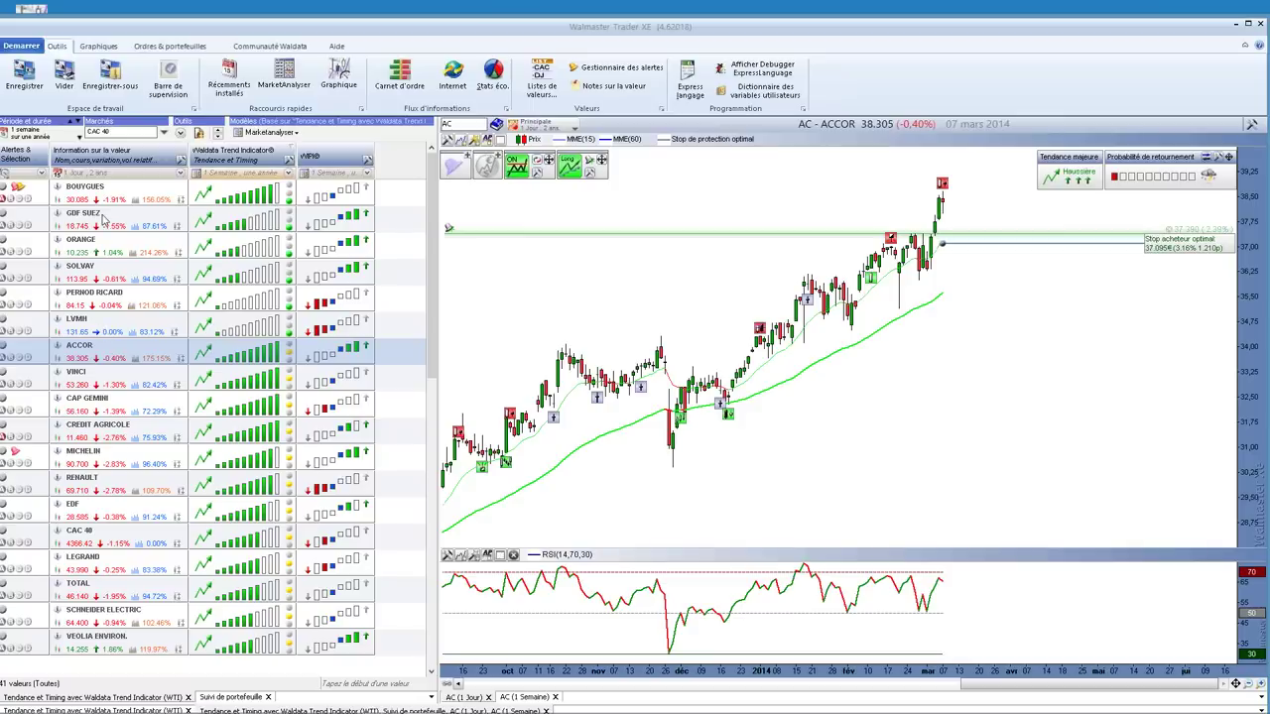
pyautogui.click(103, 218)
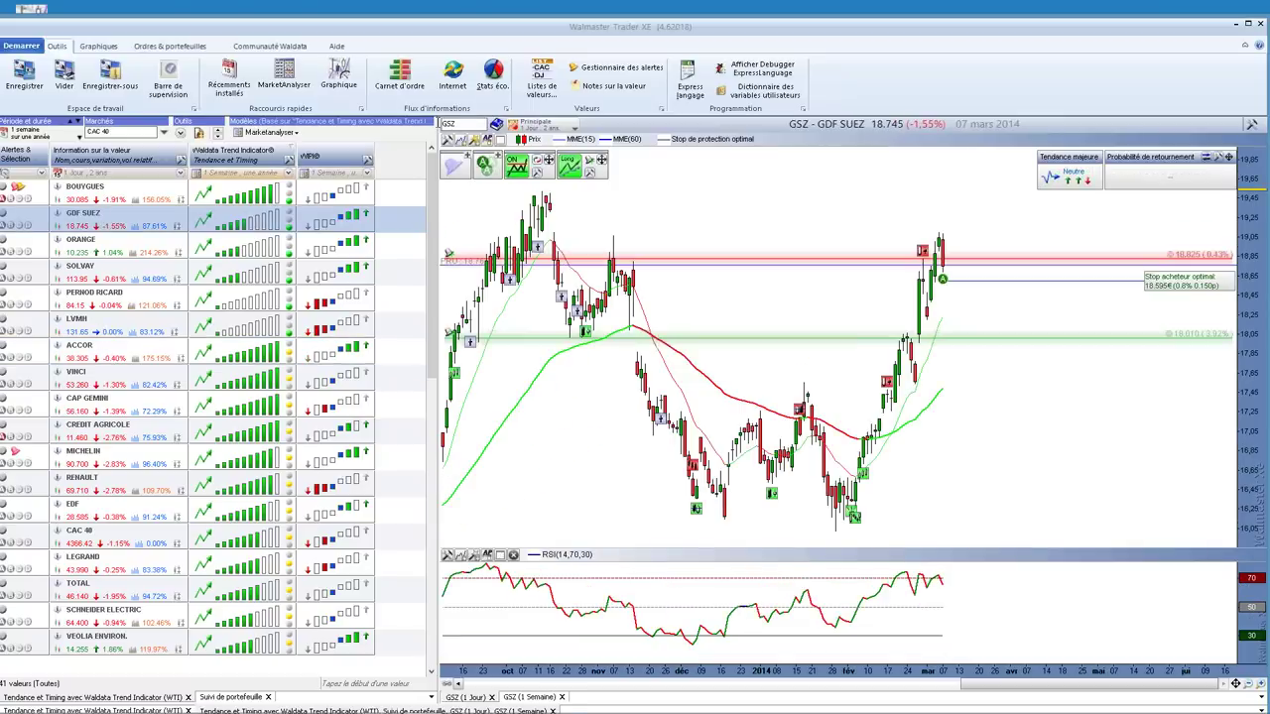
# Display the Accor (AC) chart followed by the CAC 40 (PX1) chart to examine the optimal protection stop
pyautogui.write('AC')
pyautogui.press('Return')
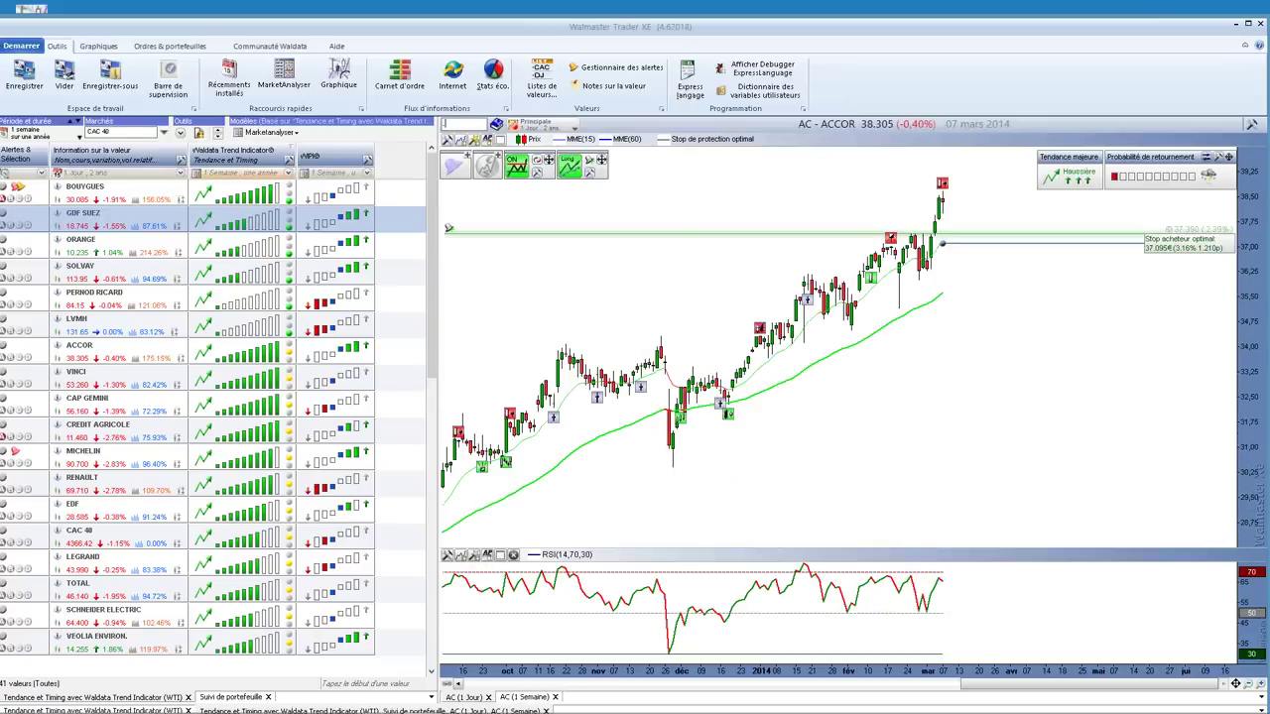
pyautogui.write('PX1')
pyautogui.press('Return')
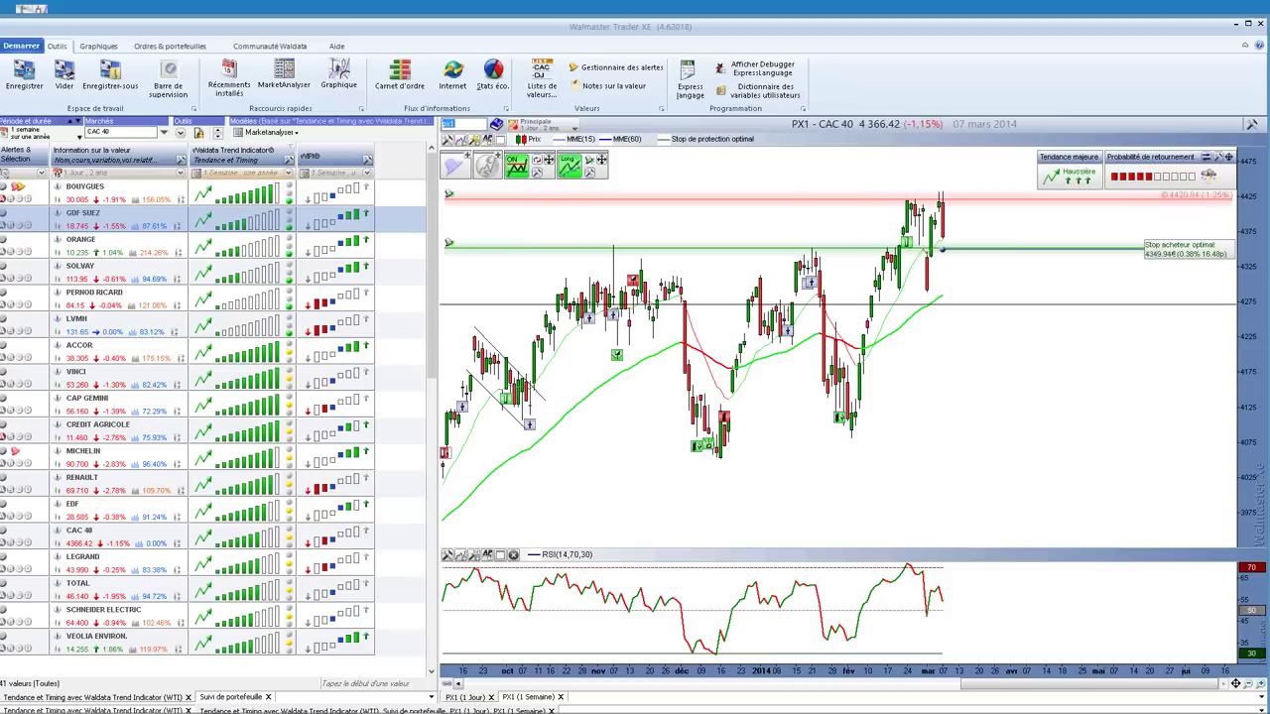
# Open the AtExpert Divergences Pro workspace, saving the changes made to the current personal workspace
pyautogui.click(21, 46)
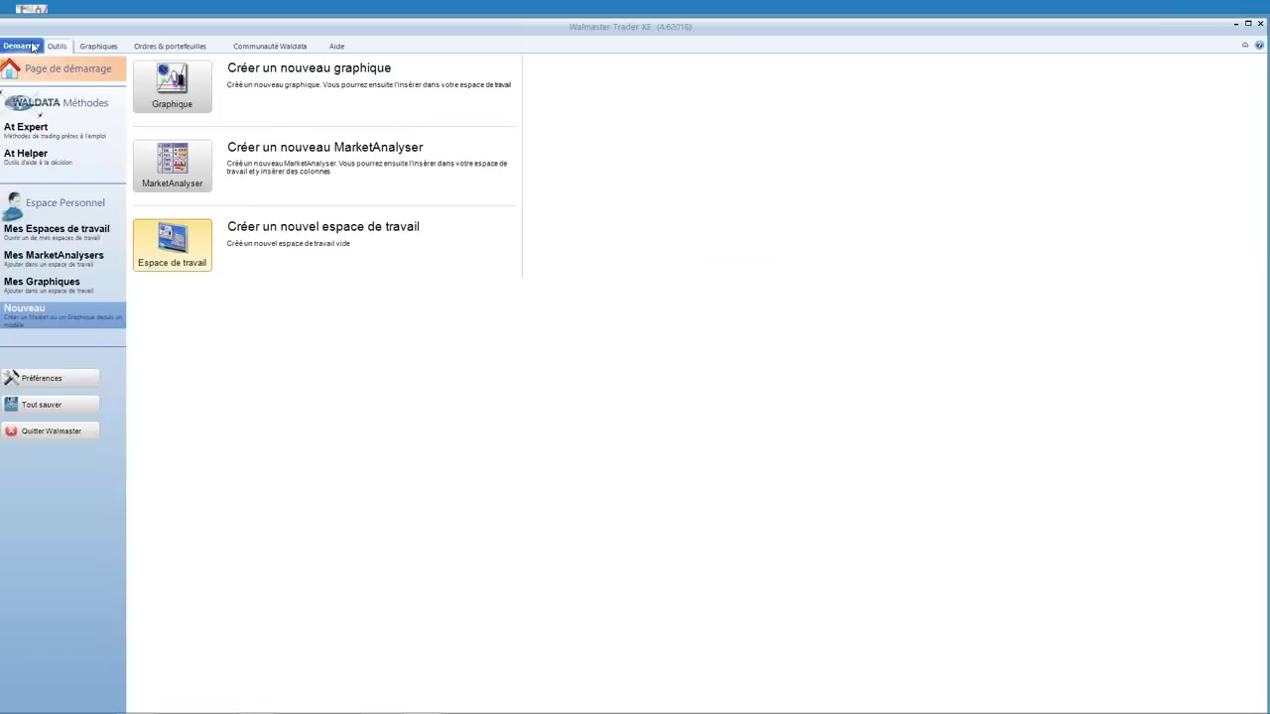
pyautogui.click(79, 137)
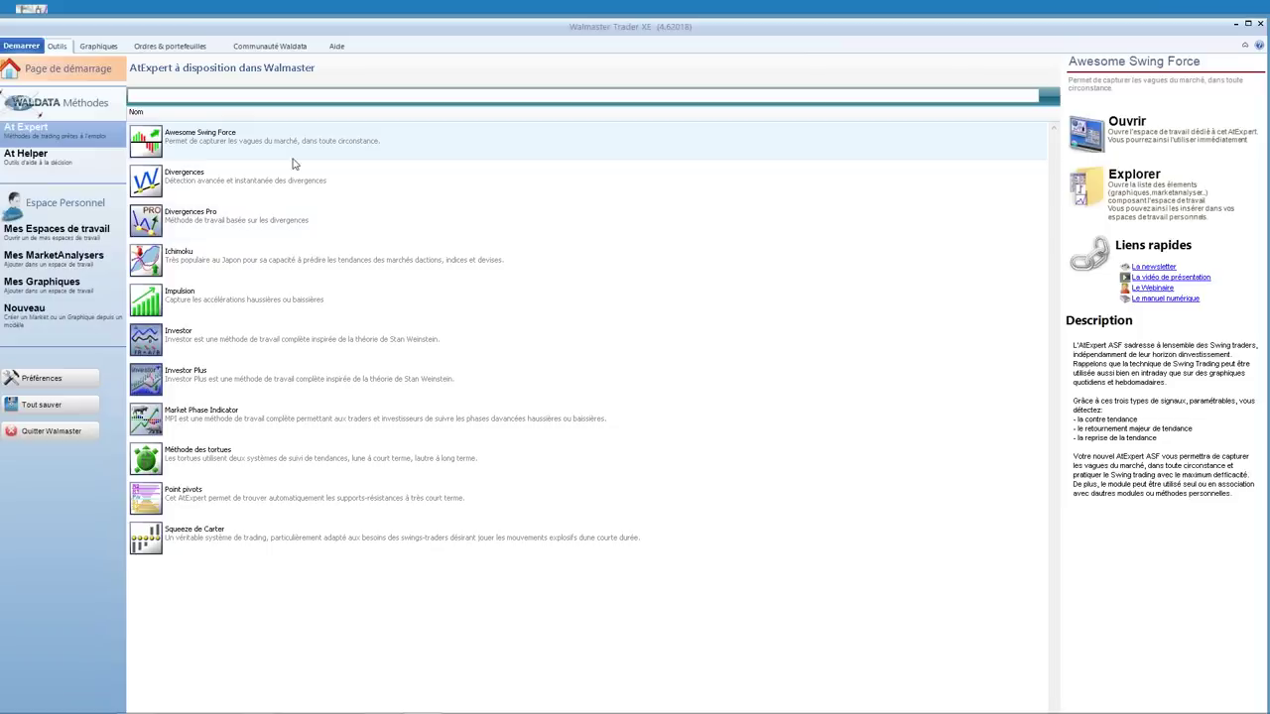
pyautogui.doubleClick(275, 219)
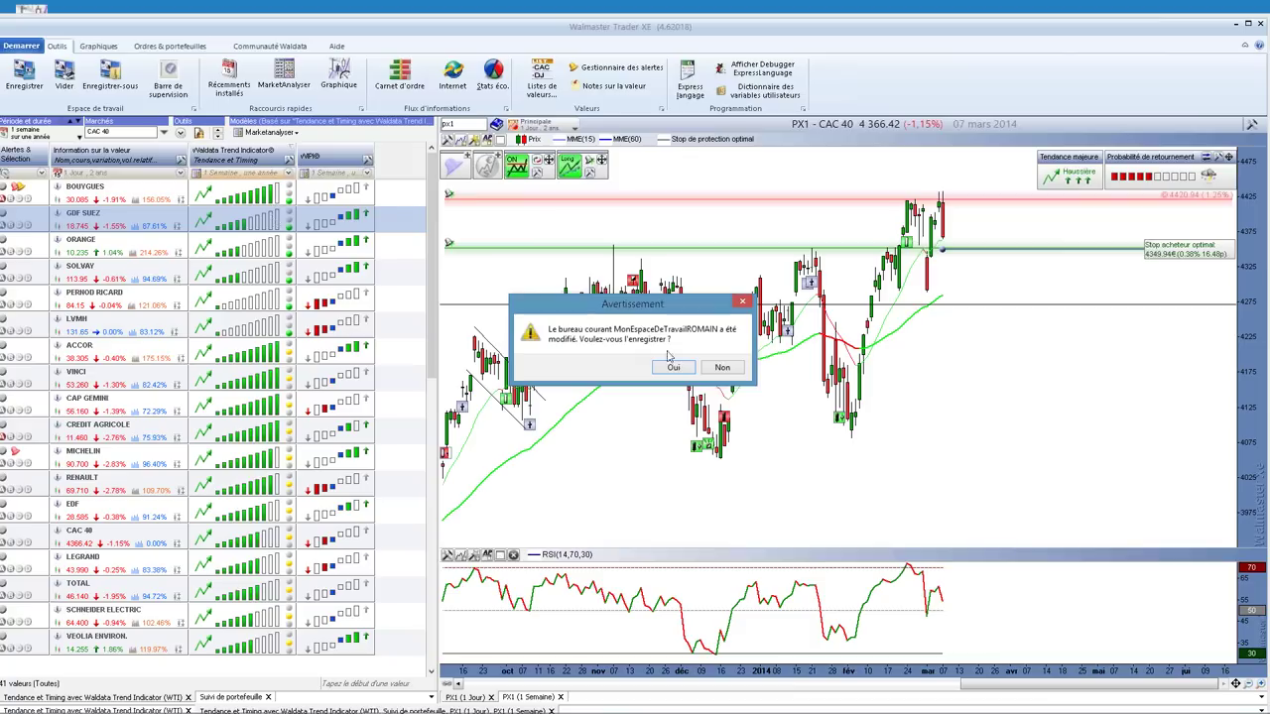
pyautogui.click(673, 367)
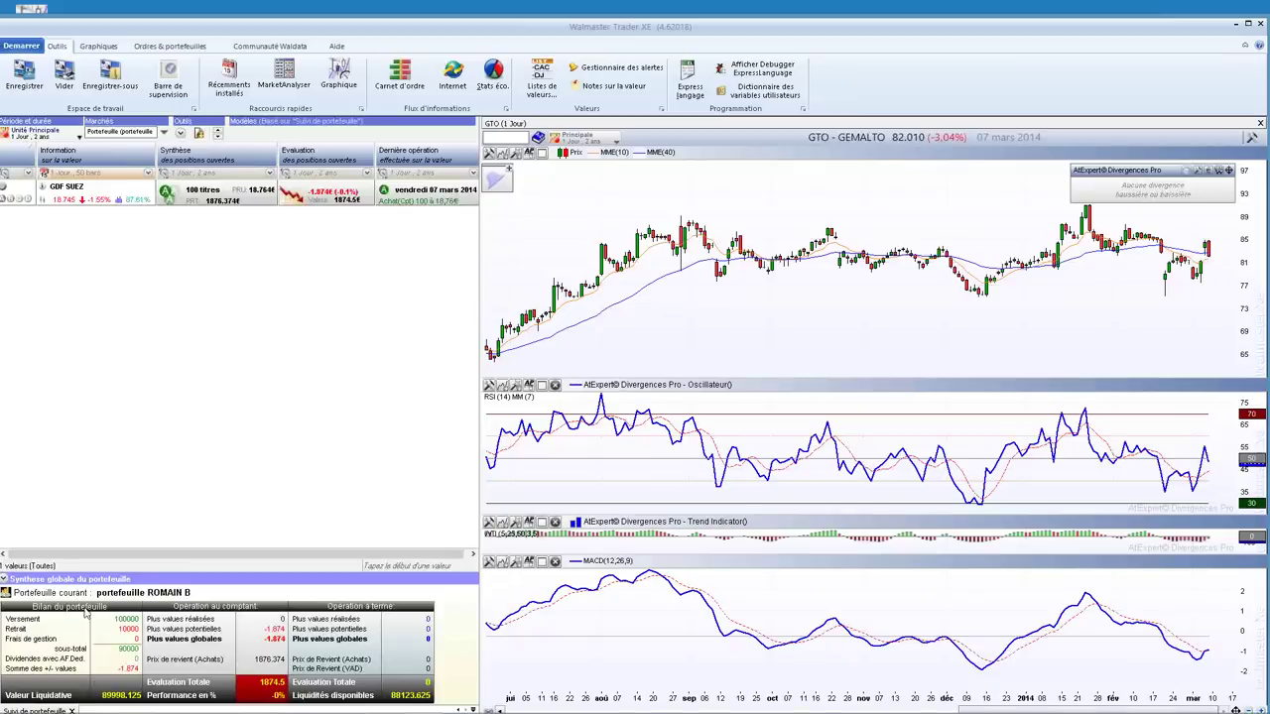
pyautogui.click(24, 48)
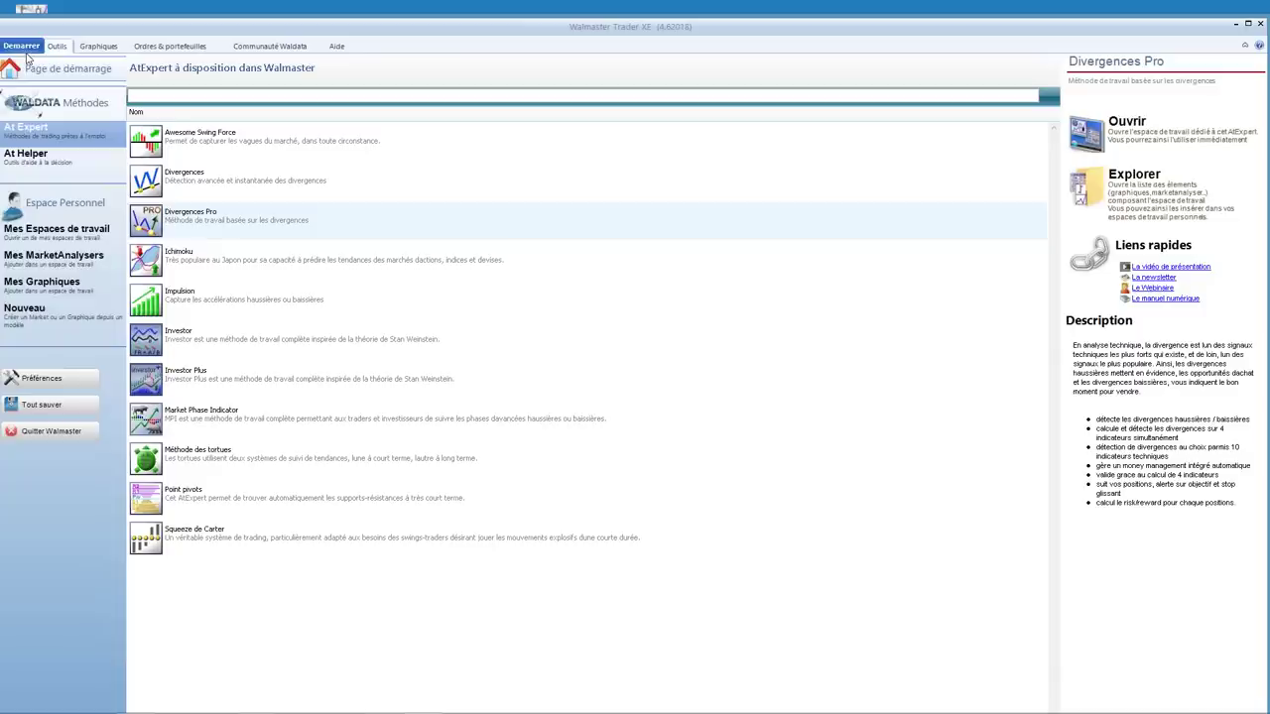
pyautogui.doubleClick(199, 216)
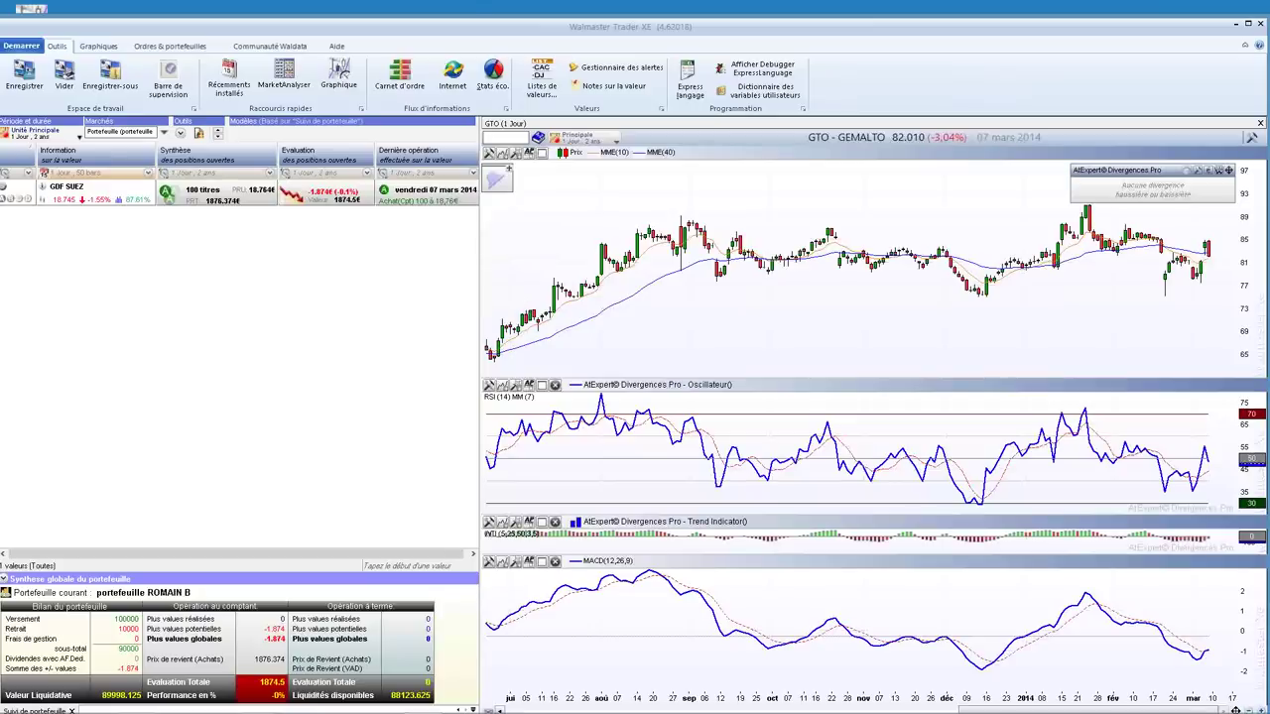
# Close the portfolio tracking table, the GTO daily chart and the Tendance et Timing table, keeping only the Divergences Pro table
pyautogui.click(668, 387)
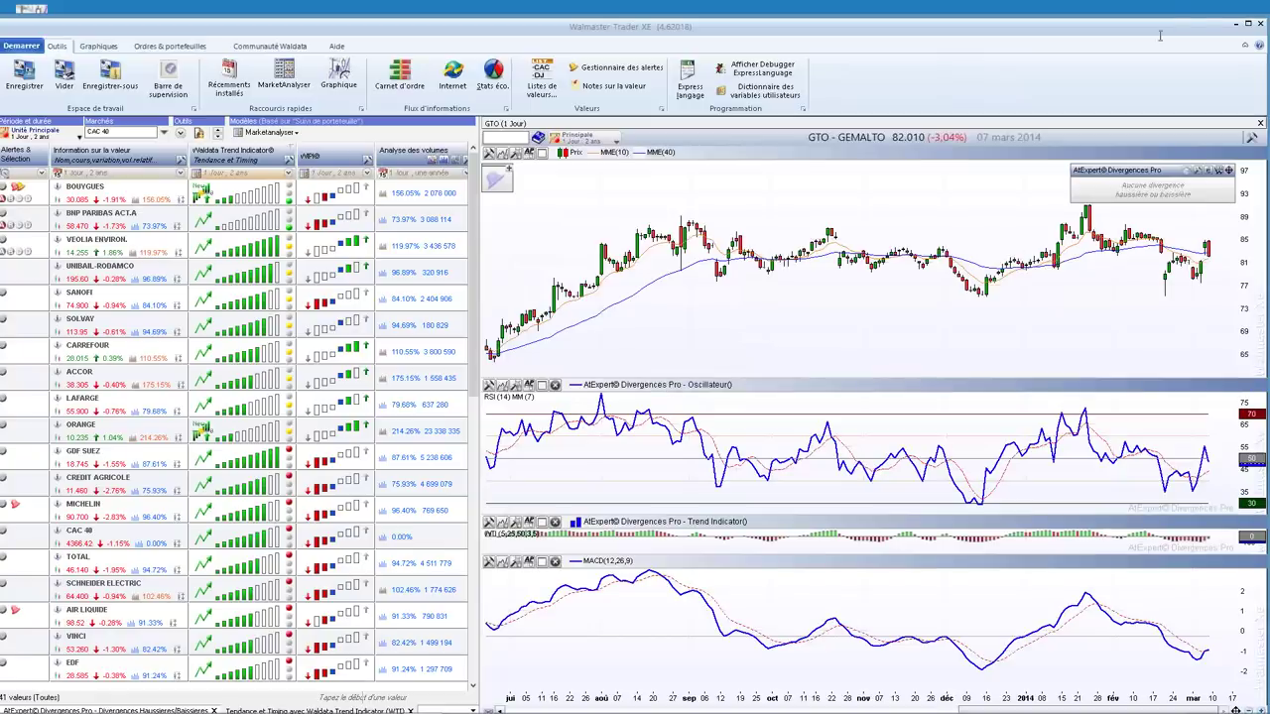
pyautogui.click(1260, 123)
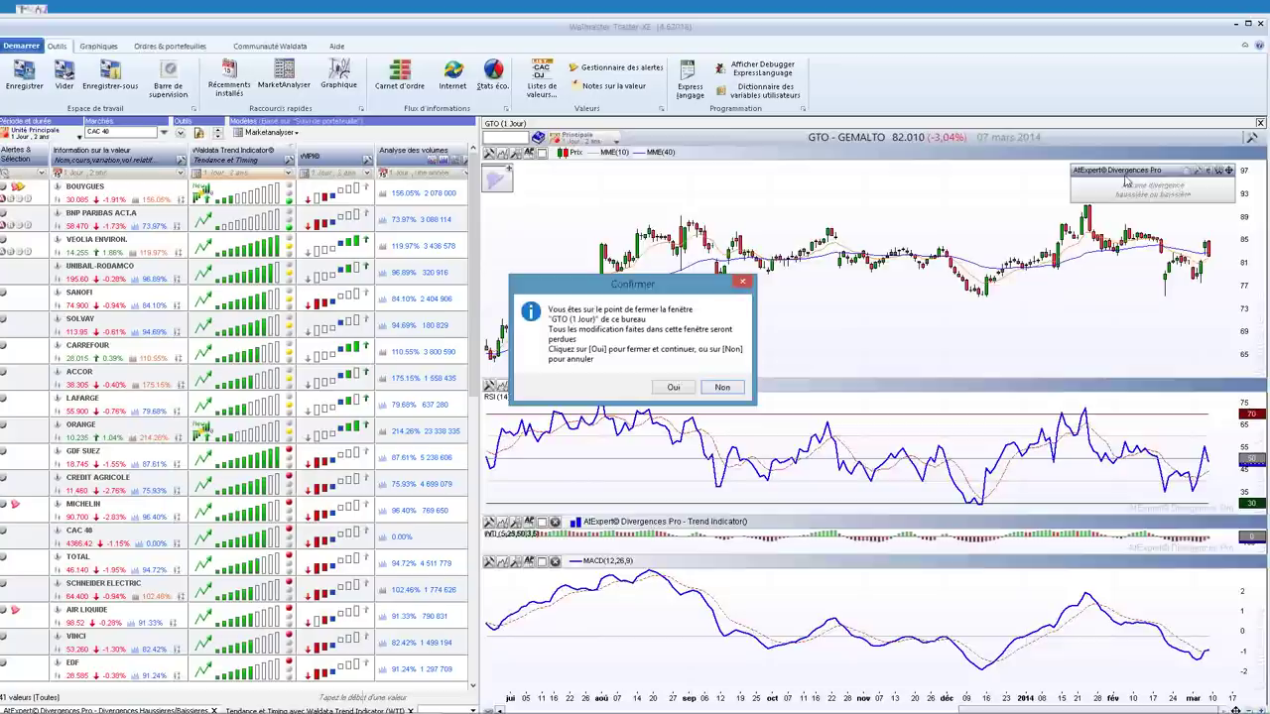
pyautogui.click(686, 385)
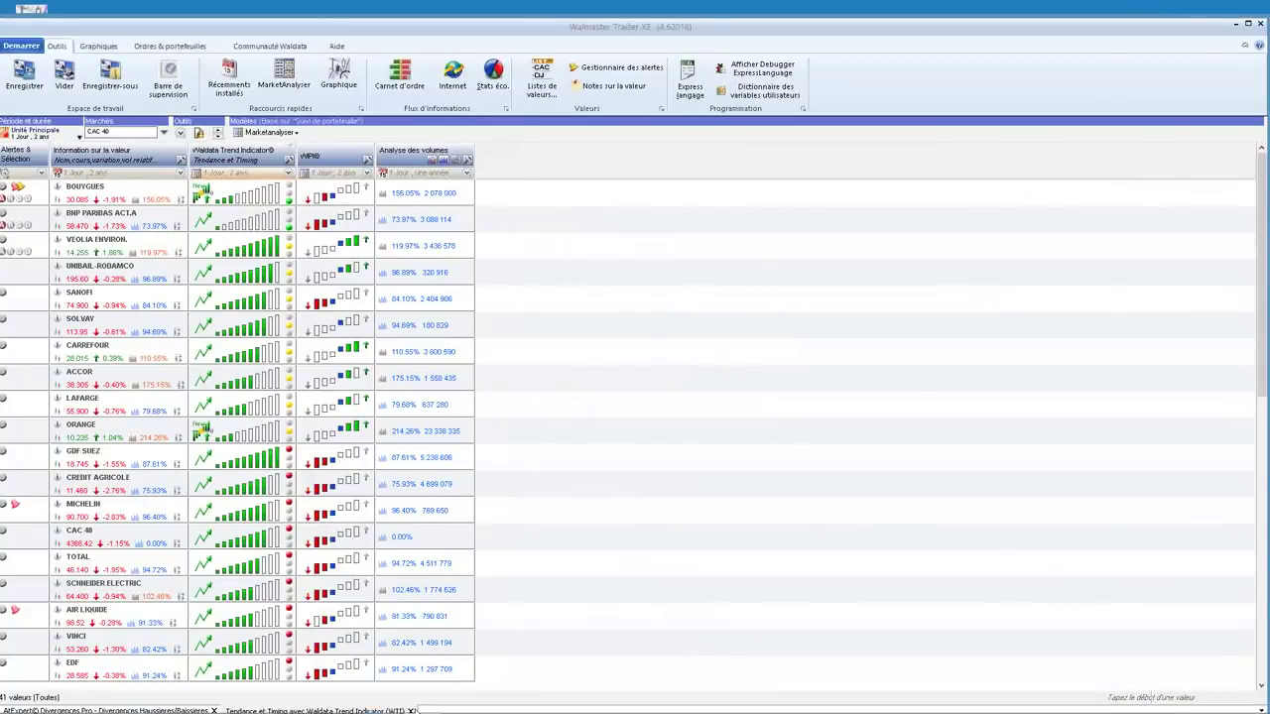
pyautogui.click(410, 711)
pyautogui.click(680, 391)
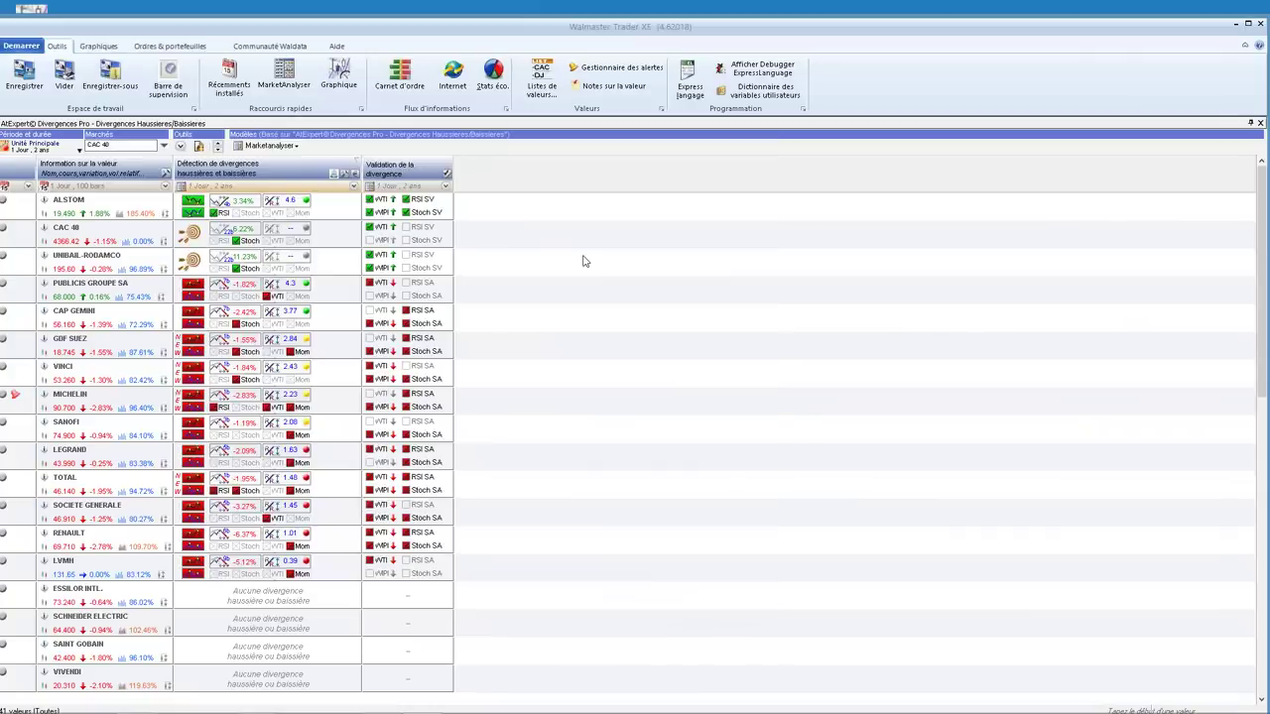
# Insert the AtExpert Divergences Pro chart beside the divergences table and widen it to fill the empty space next to the columns
pyautogui.click(343, 70)
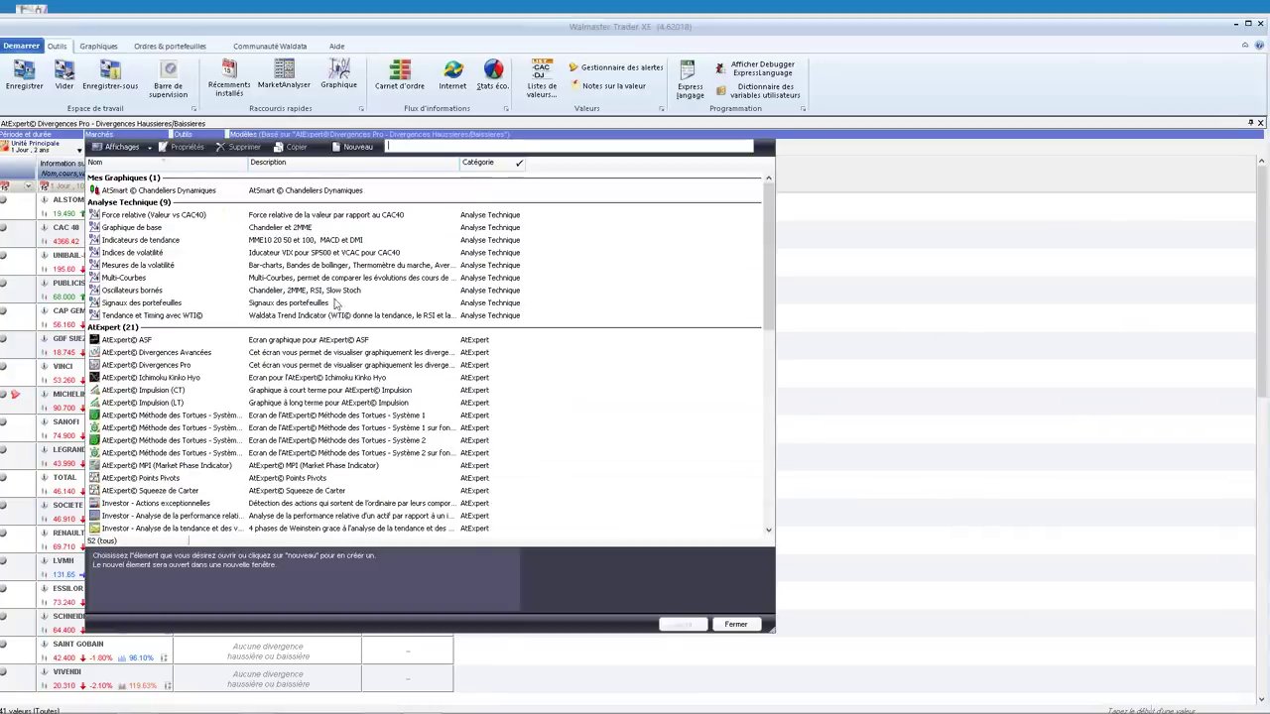
pyautogui.click(209, 365)
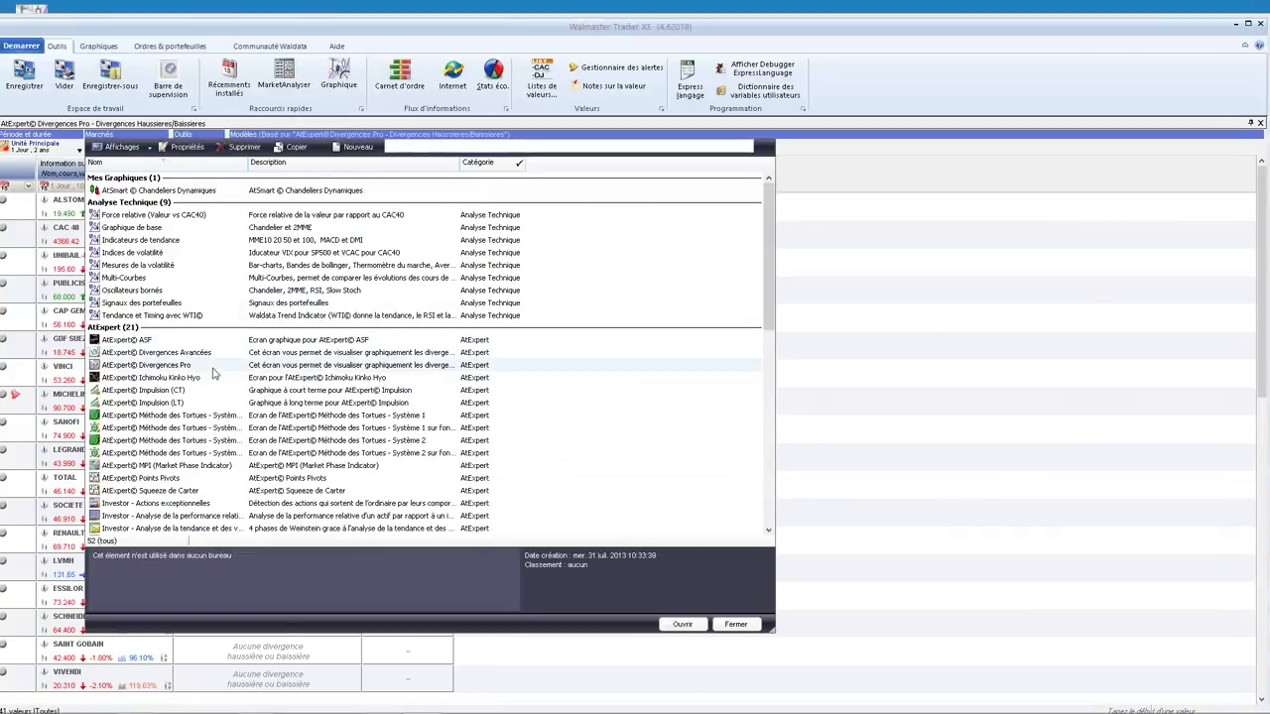
pyautogui.click(682, 623)
pyautogui.moveTo(242, 94); pyautogui.dragTo(656, 418)
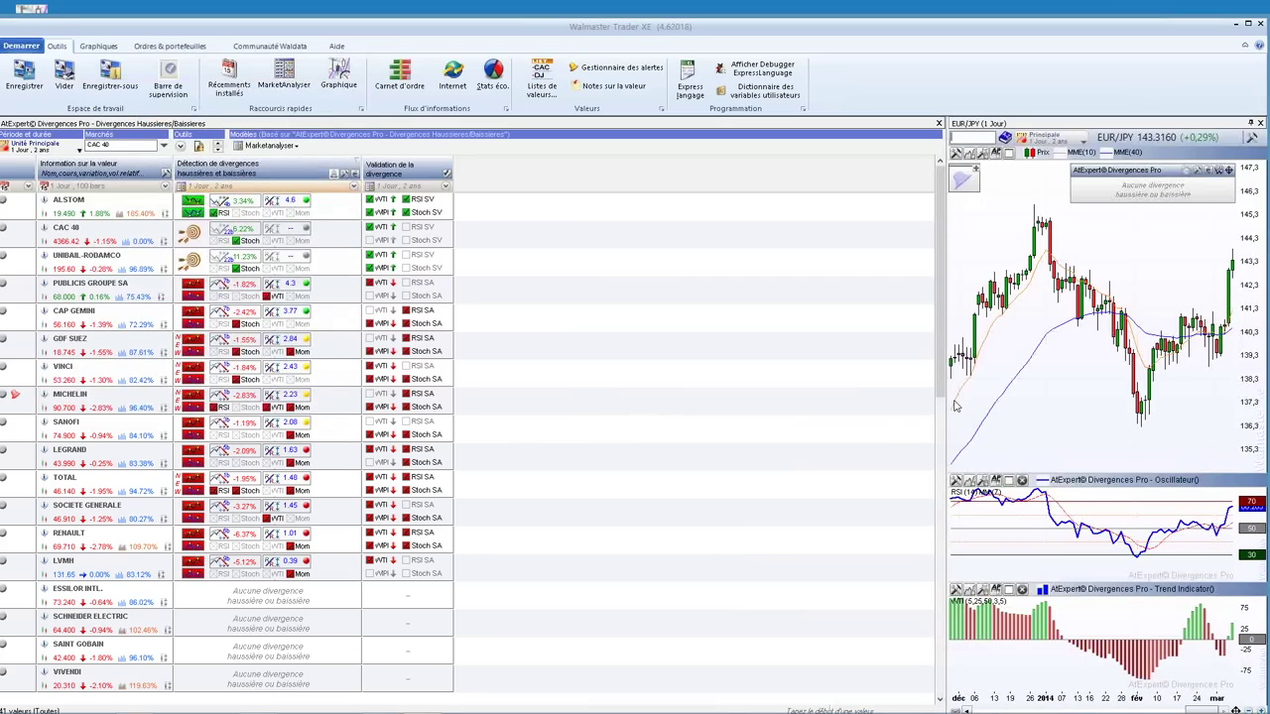
pyautogui.moveTo(481, 381); pyautogui.dragTo(480, 380)
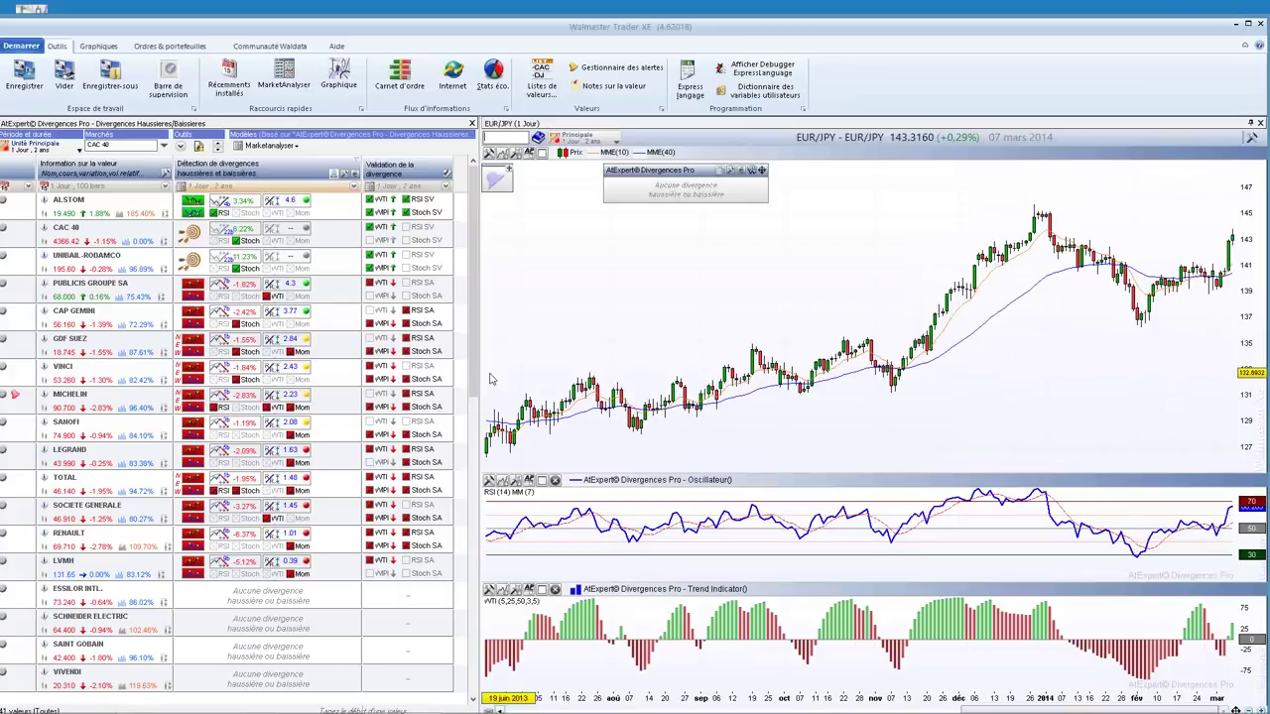
# Display the Alstom chart with room after the latest bars and examine the divergence between price and the RSI oscillator
pyautogui.click(240, 213)
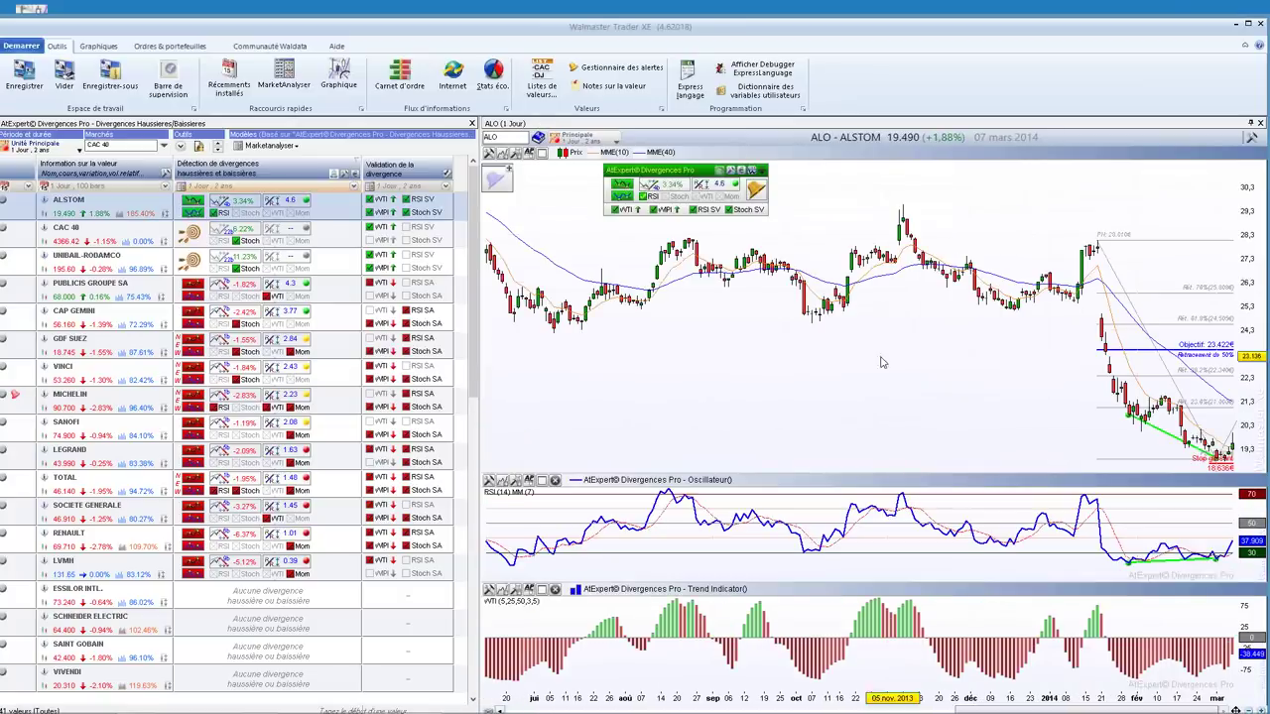
pyautogui.scroll(-3, 923, 379)
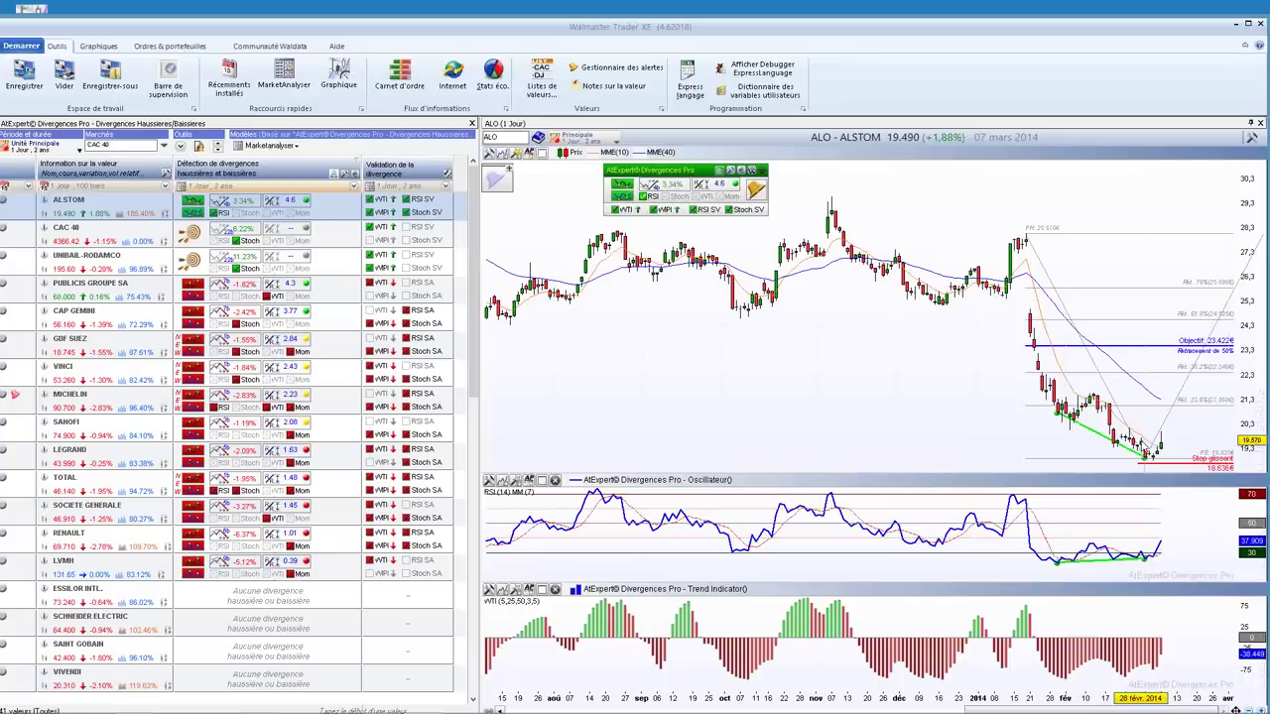
pyautogui.rightClick(1145, 446)
pyautogui.click(1138, 511)
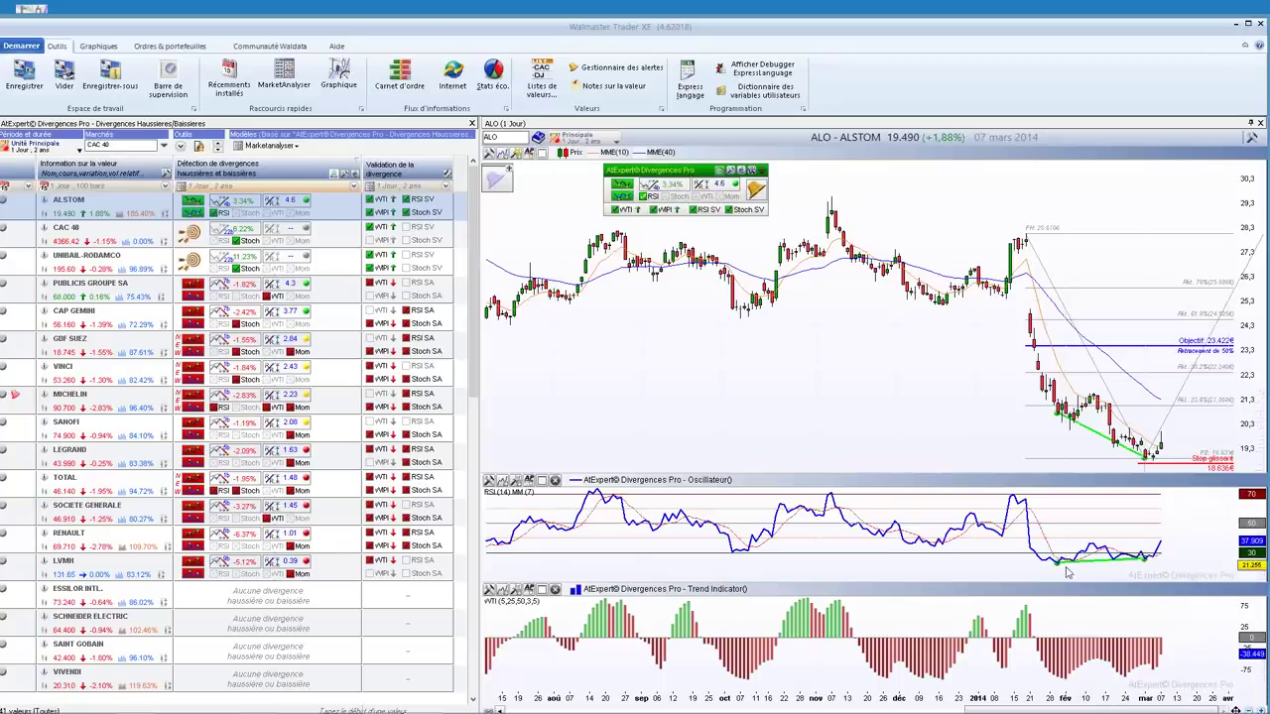
pyautogui.moveTo(1149, 559)
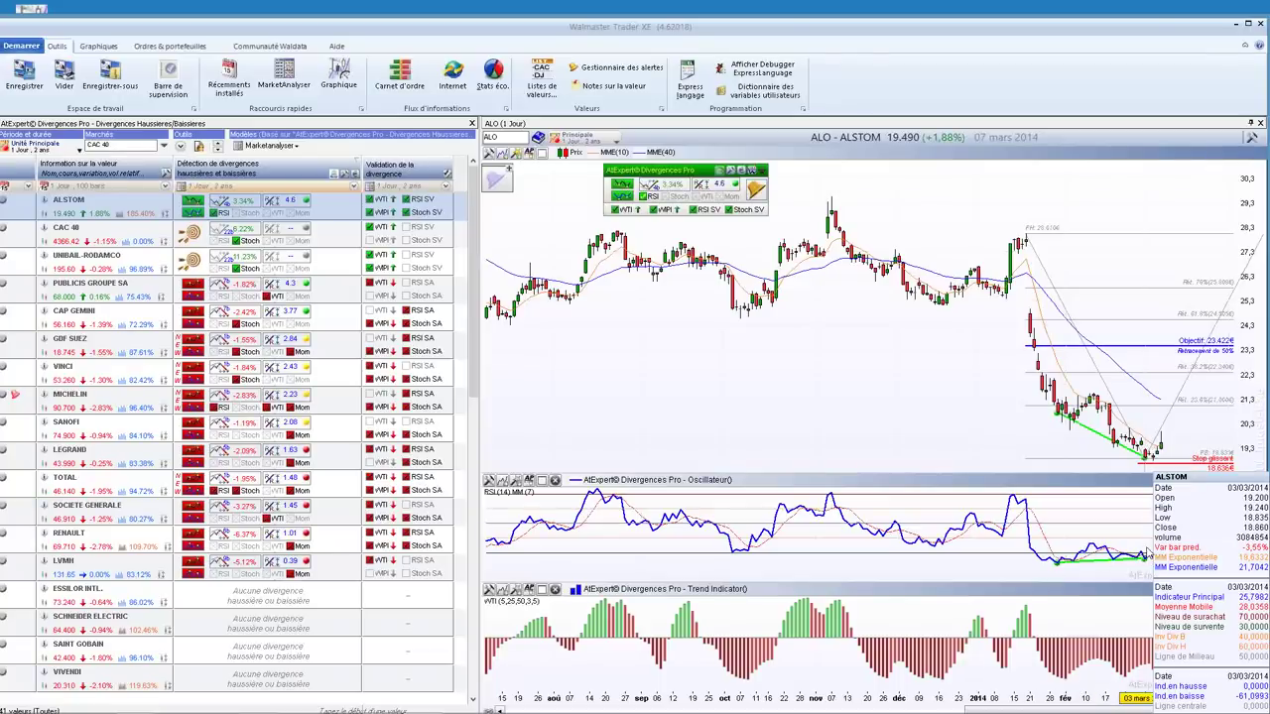